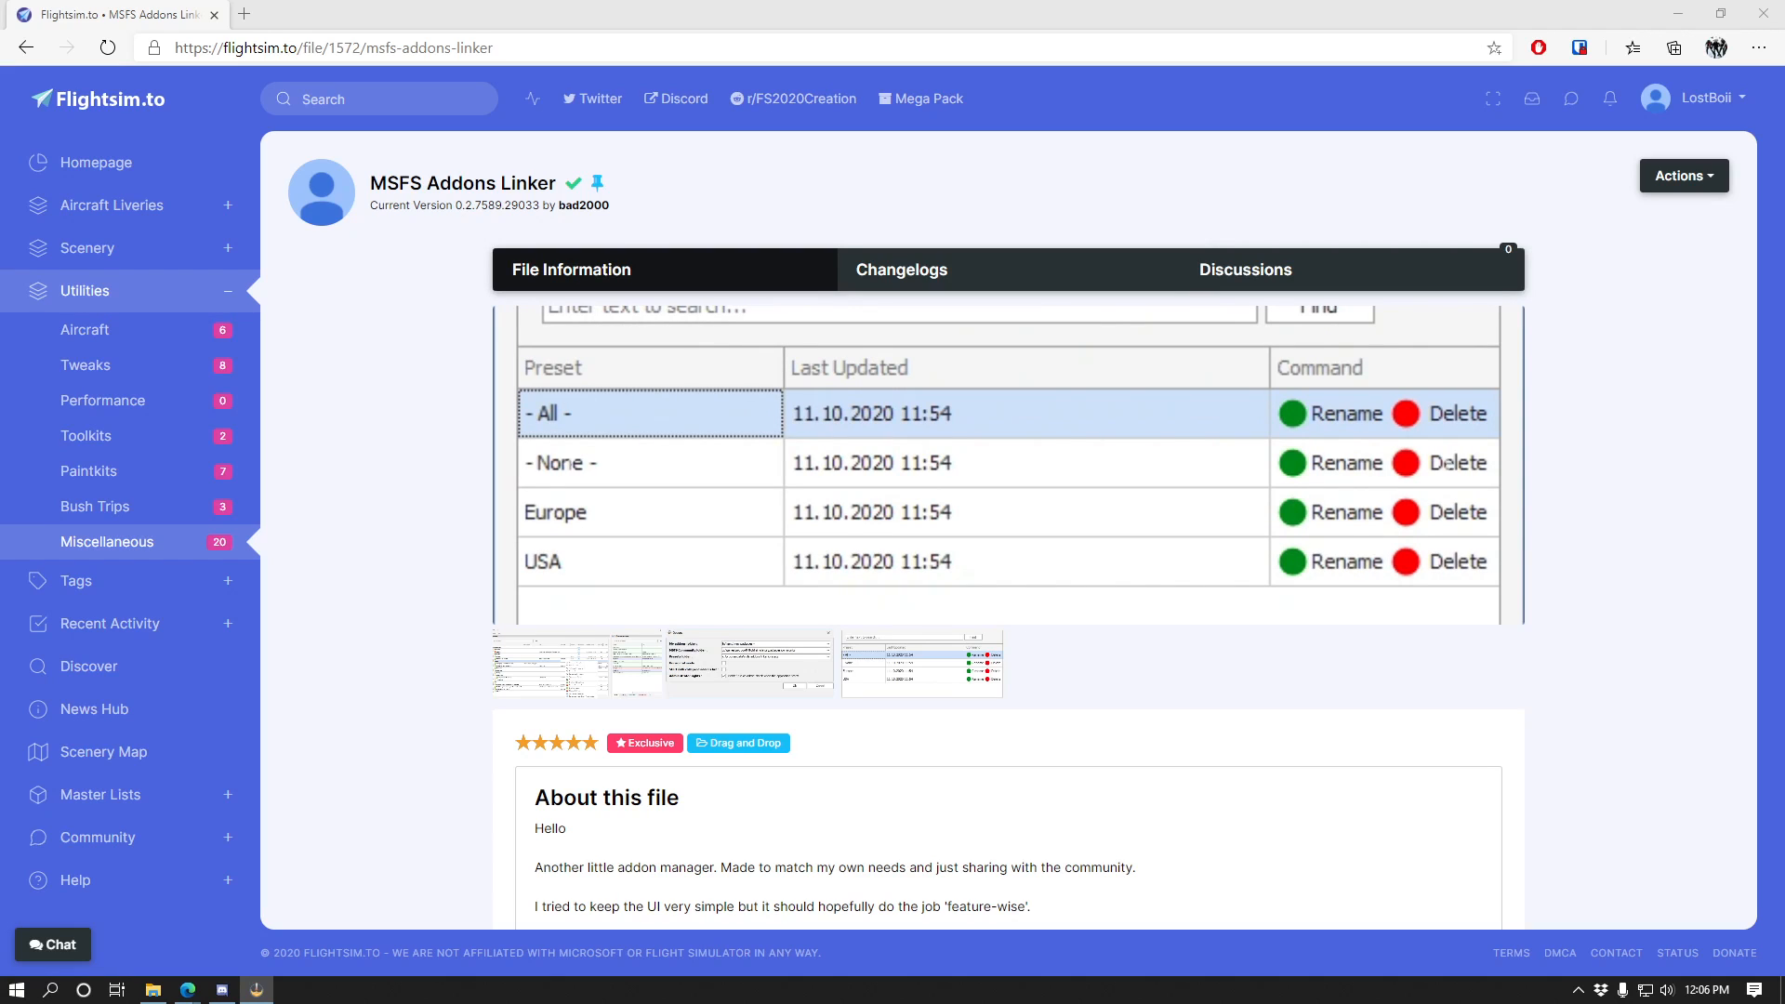
# Review the MSFS Addons Linker page on Flightsim.to, including its screenshots, installation and usage notes, and download section.
pyautogui.scroll(-5, 866, 683)
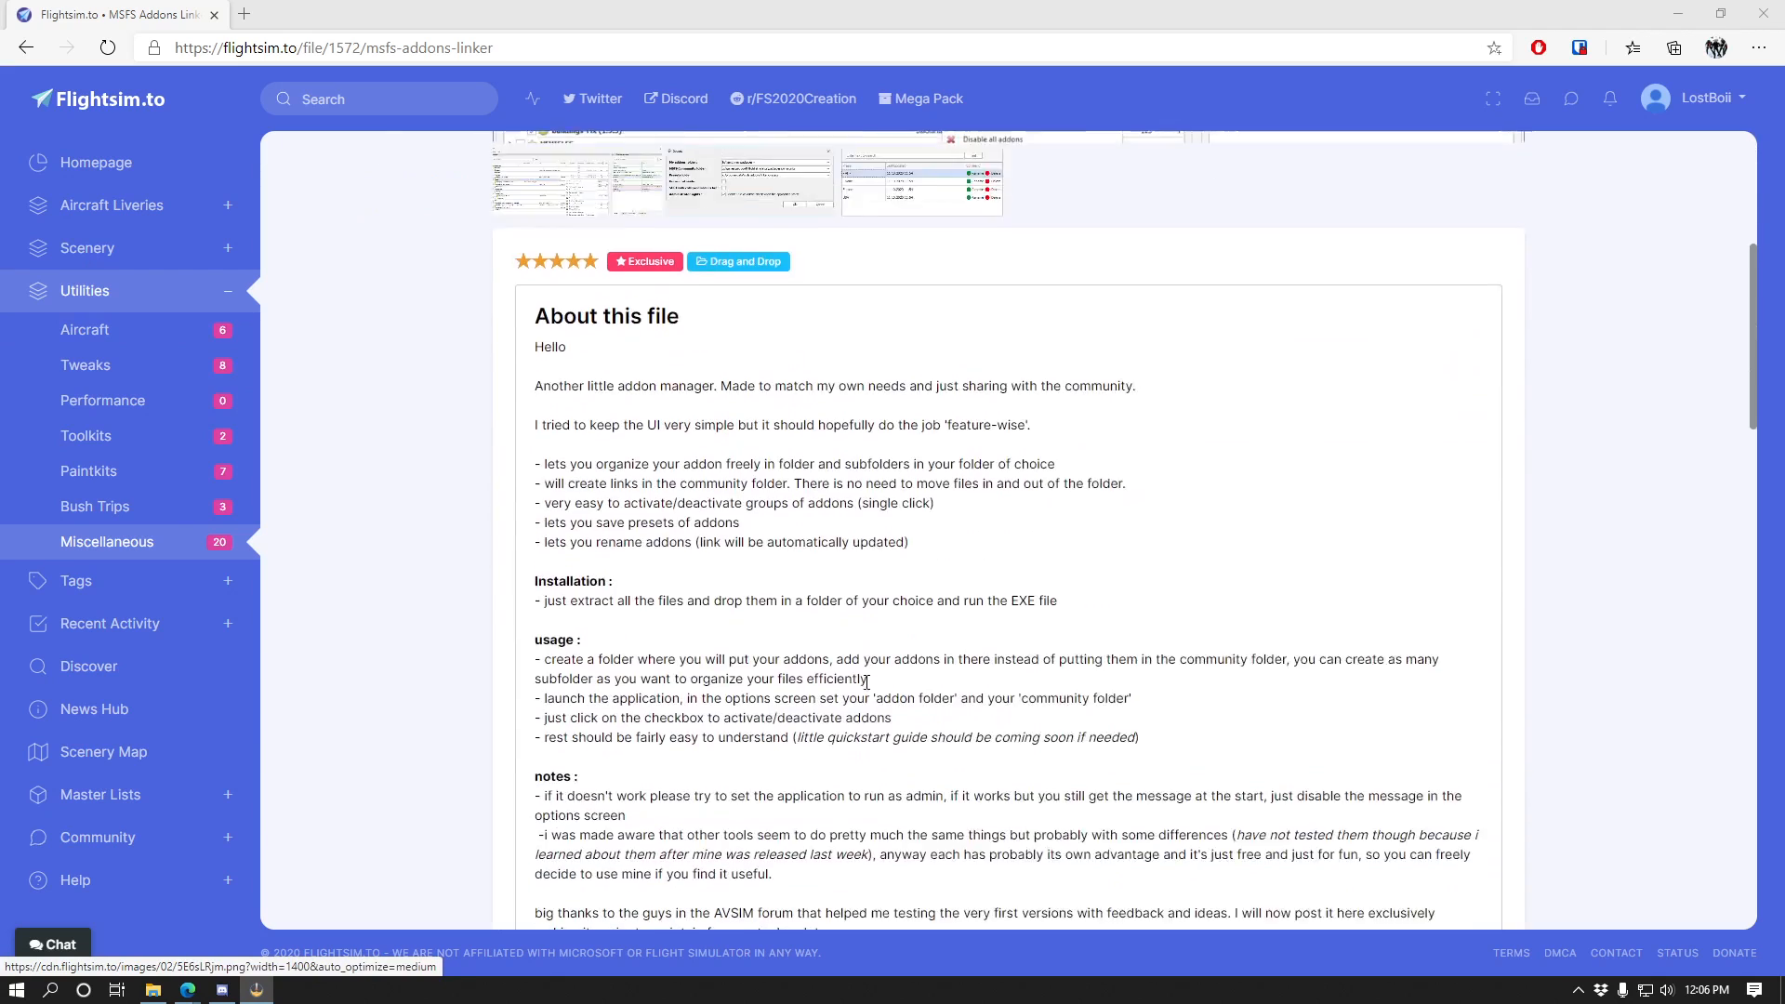
pyautogui.scroll(-10, 866, 683)
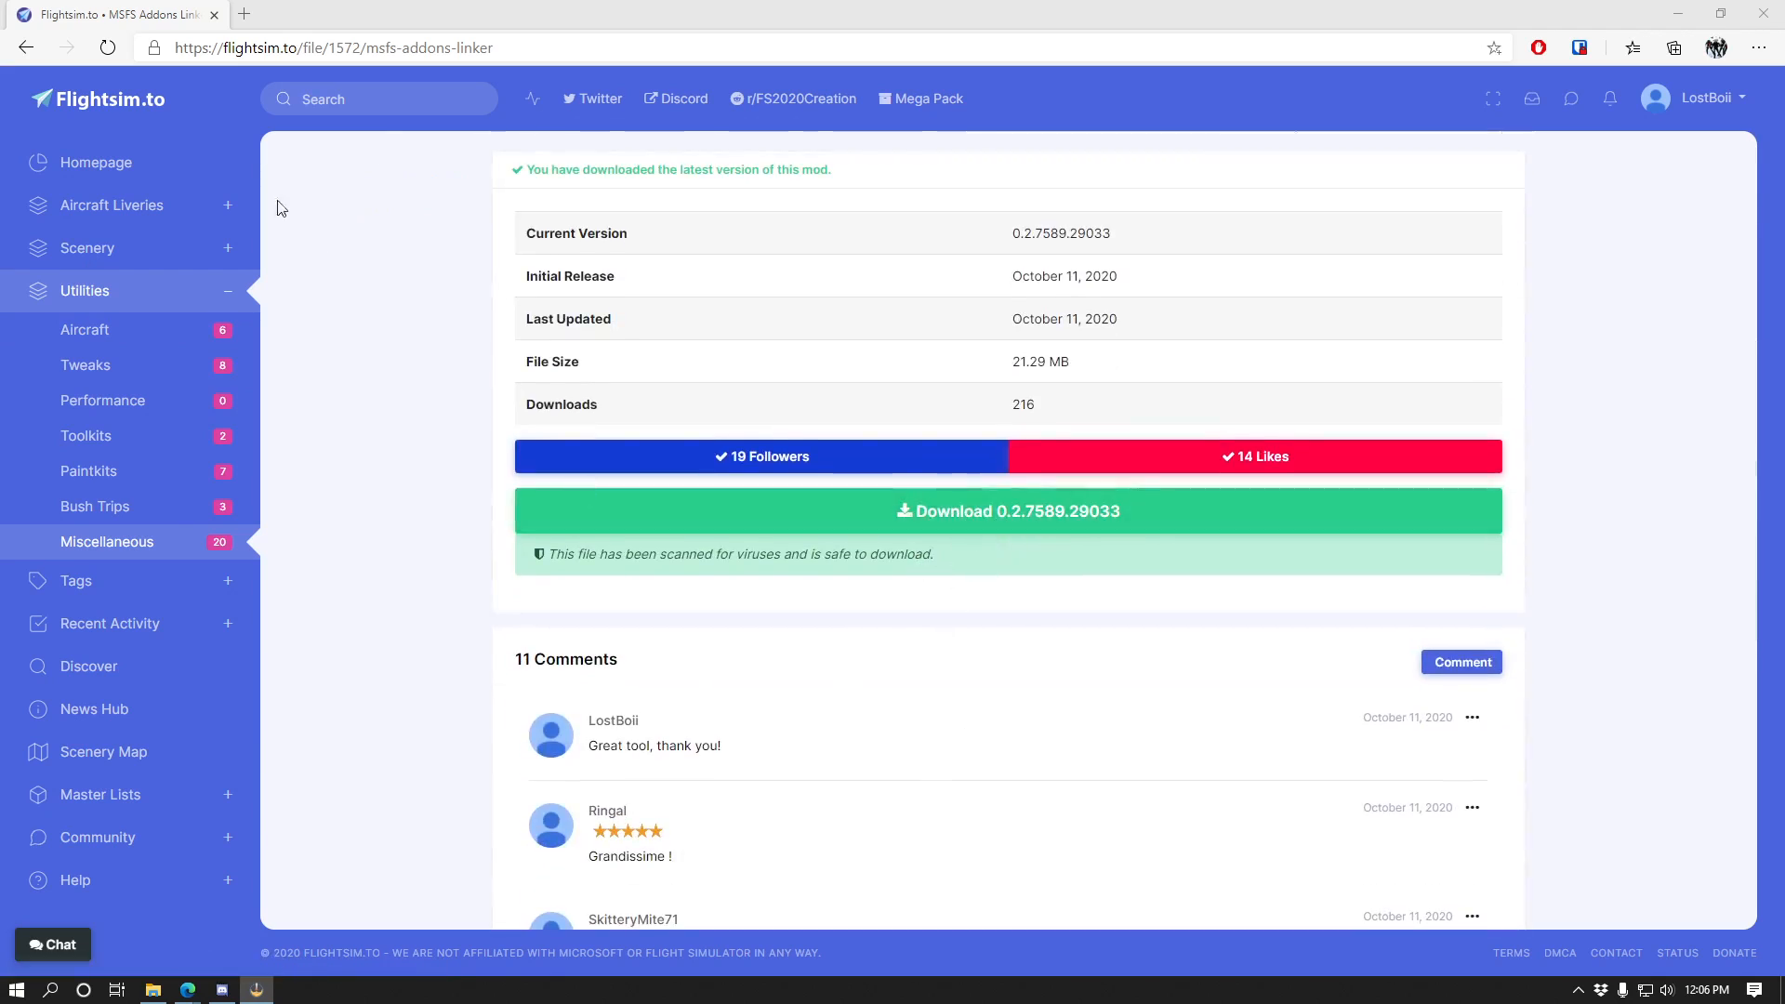
pyautogui.scroll(15, 1118, 404)
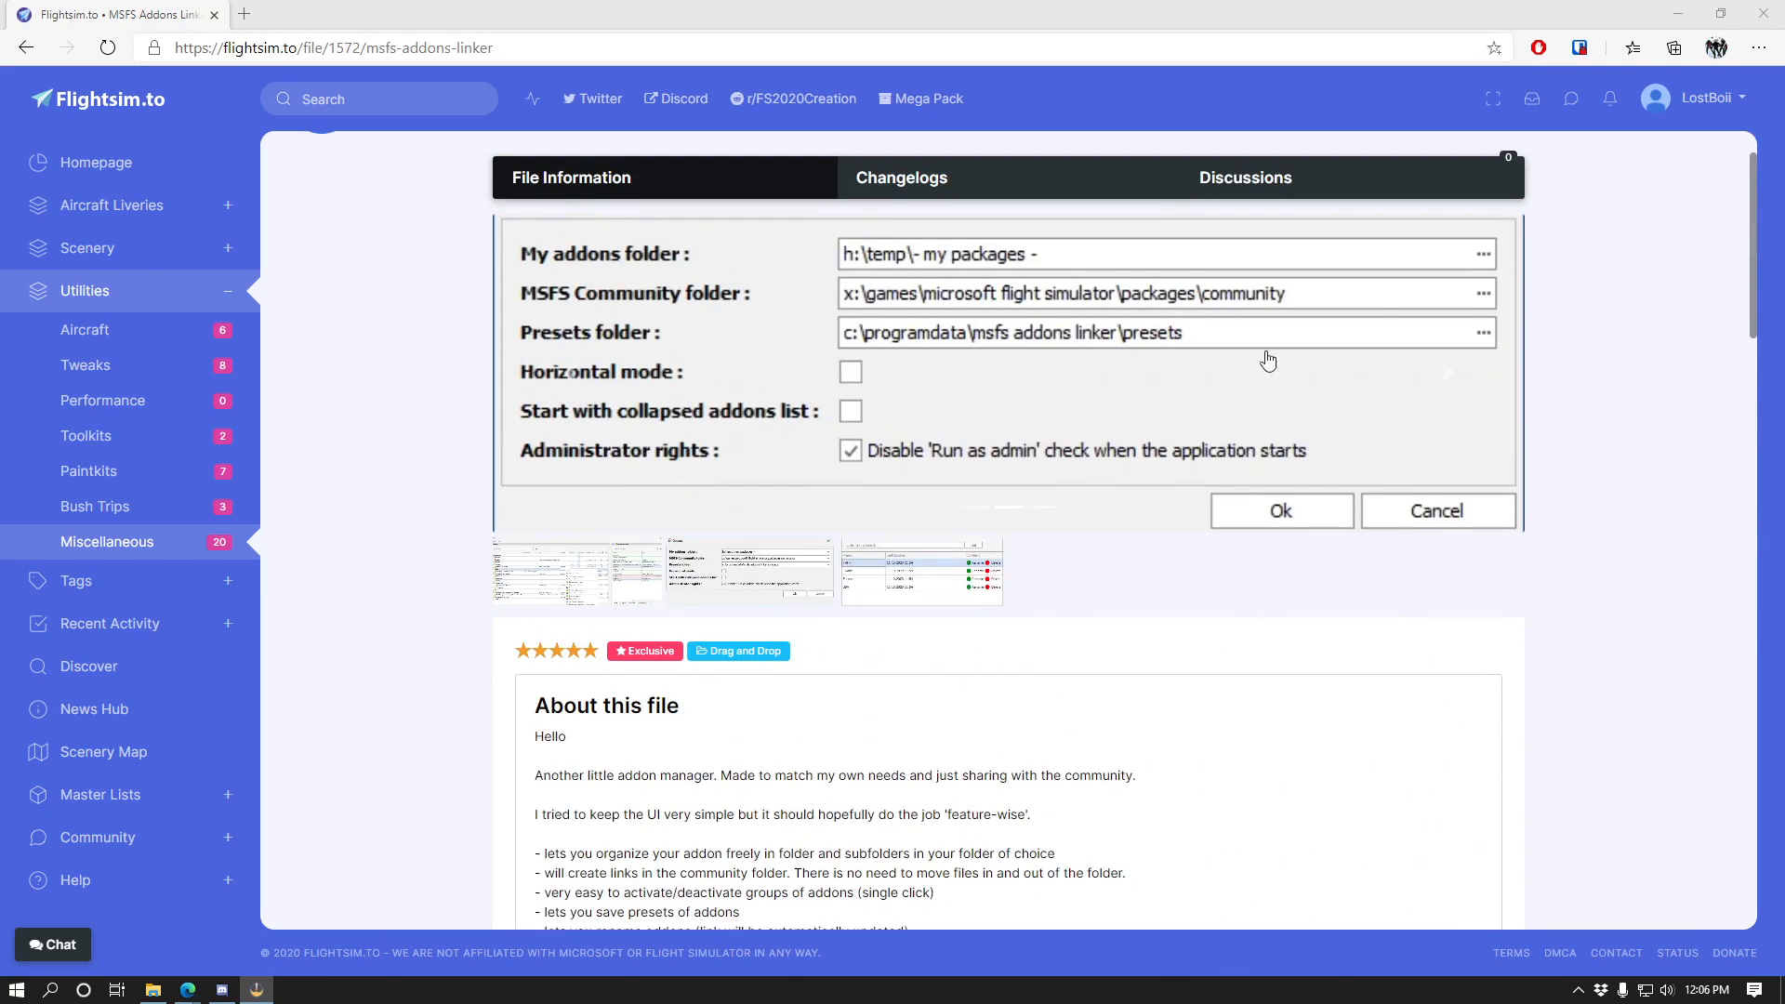
pyautogui.scroll(1, 1441, 390)
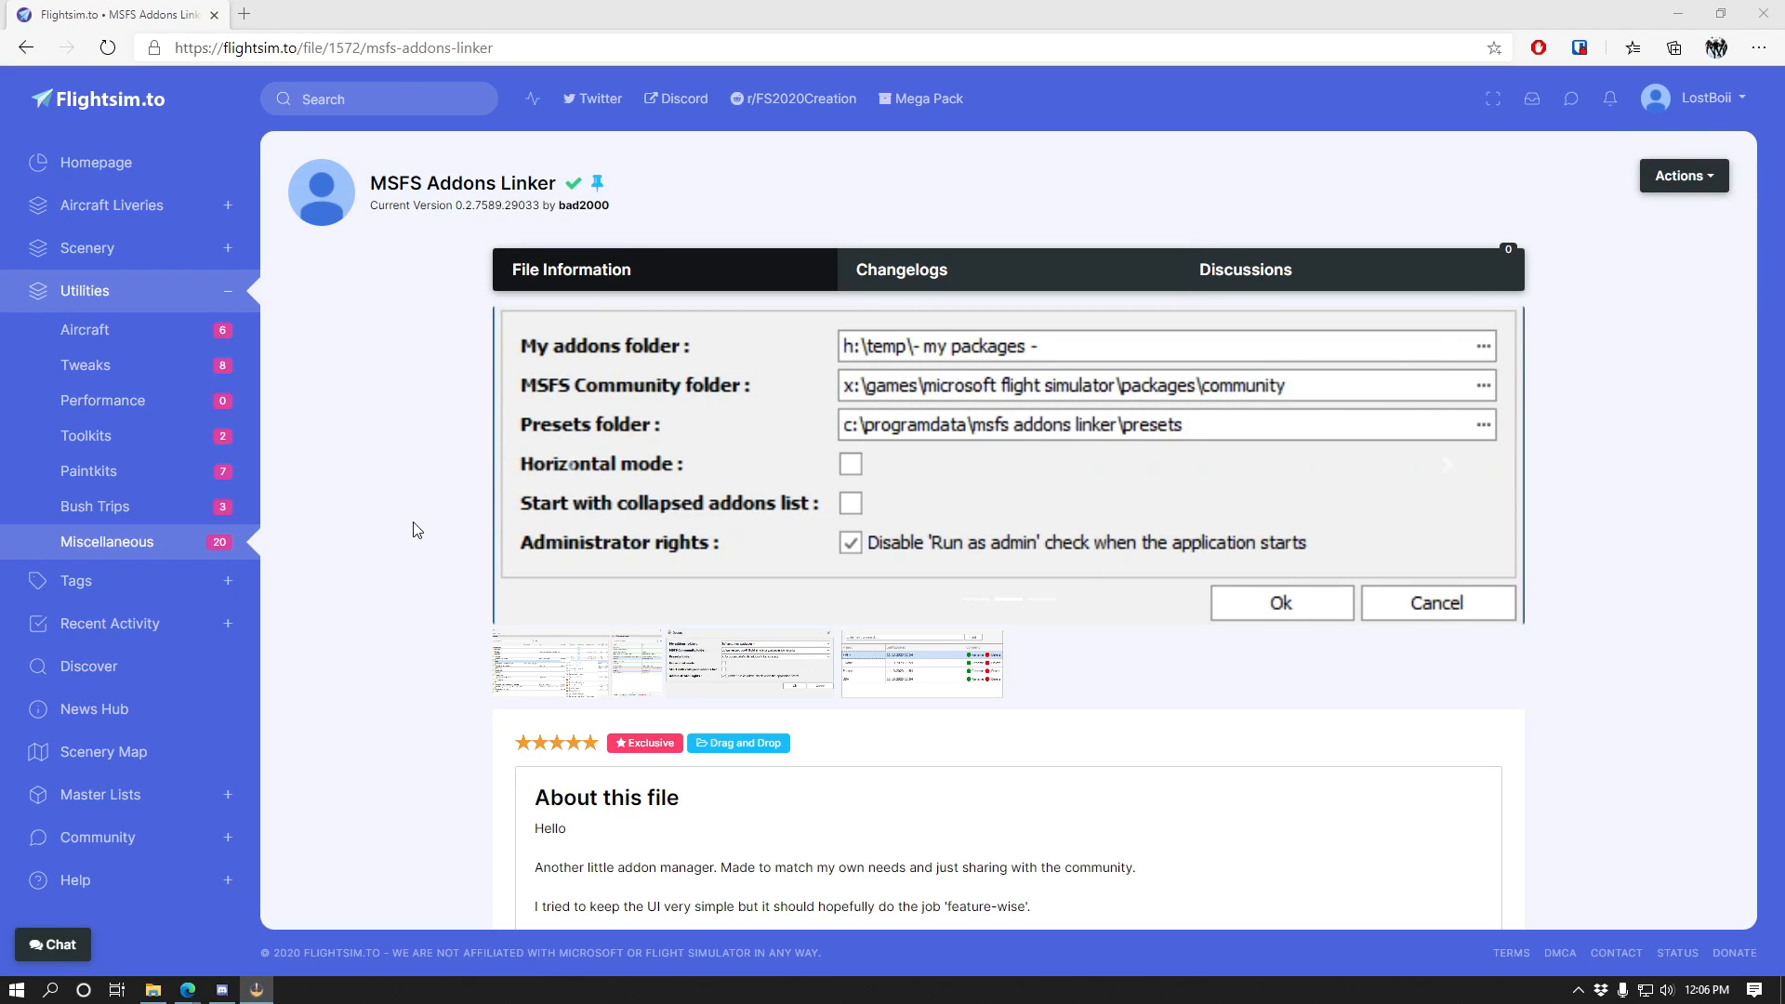
pyautogui.scroll(-1, 452, 548)
pyautogui.scroll(-15, 452, 548)
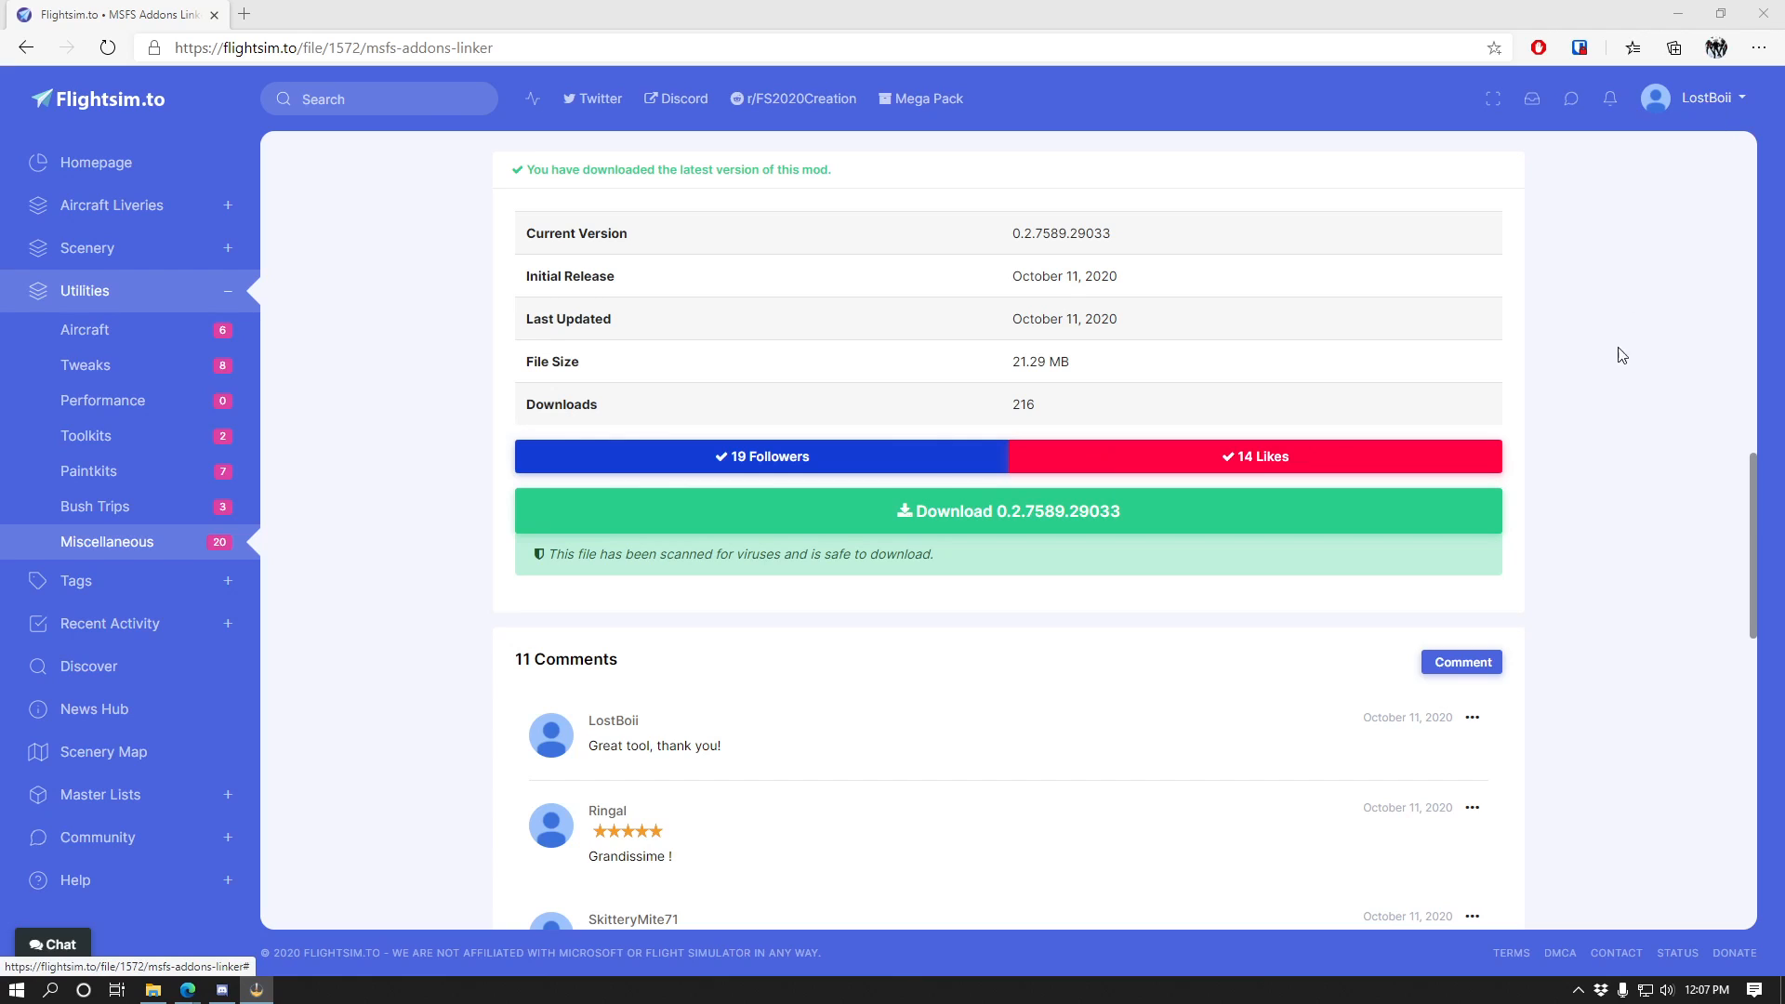
pyautogui.scroll(3, 1626, 381)
pyautogui.scroll(15, 1625, 381)
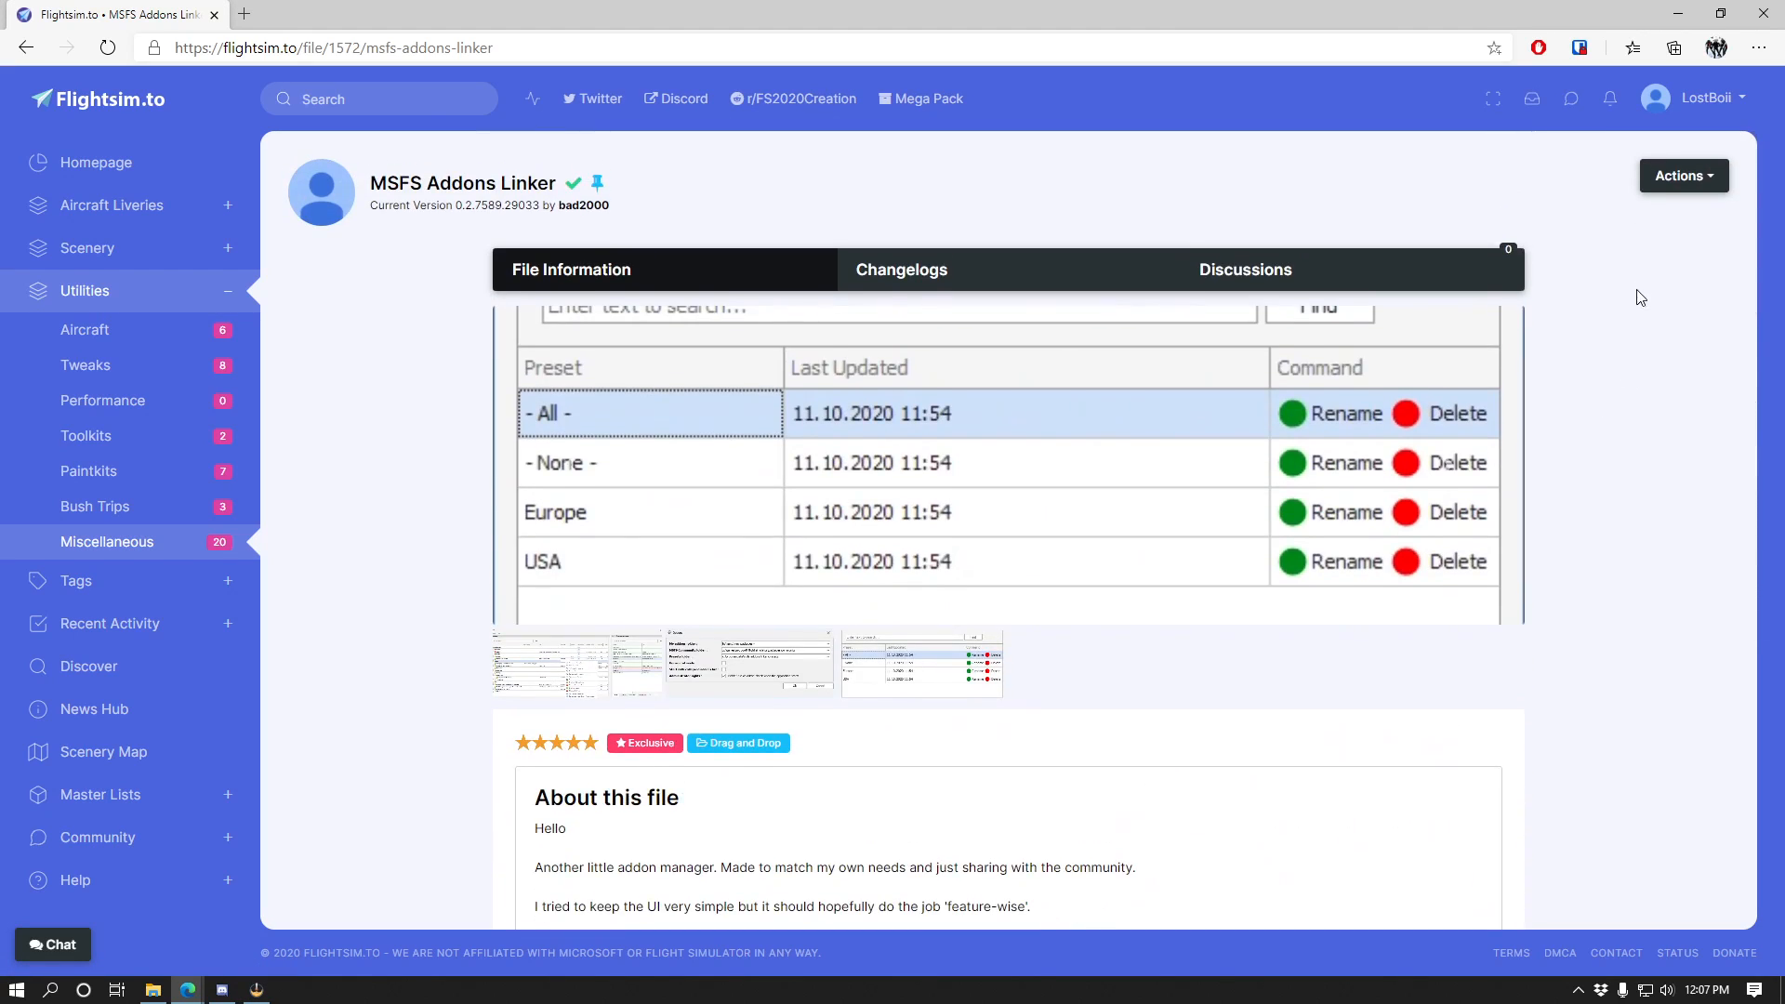
pyautogui.click(1503, 525)
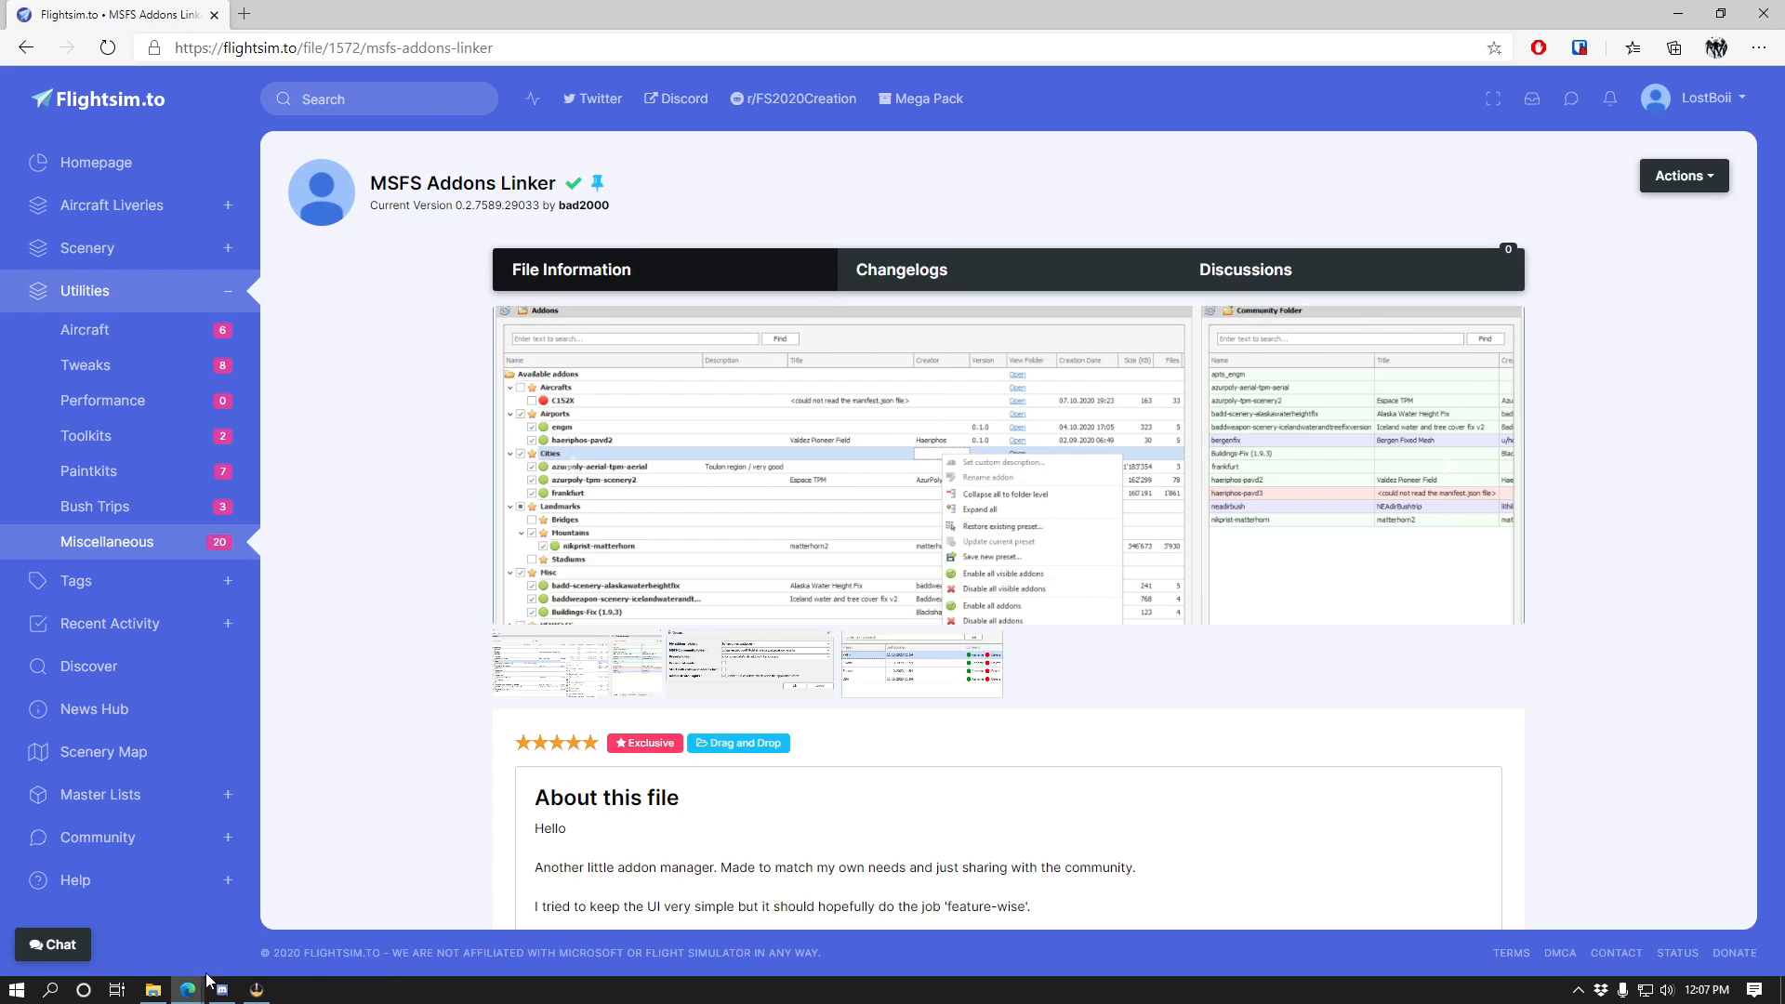
# Switch to File Explorer and view the contents of MSFS_Addons_Linker_v02b_Mo7K8.zip in the Downloads folder.
pyautogui.click(154, 990)
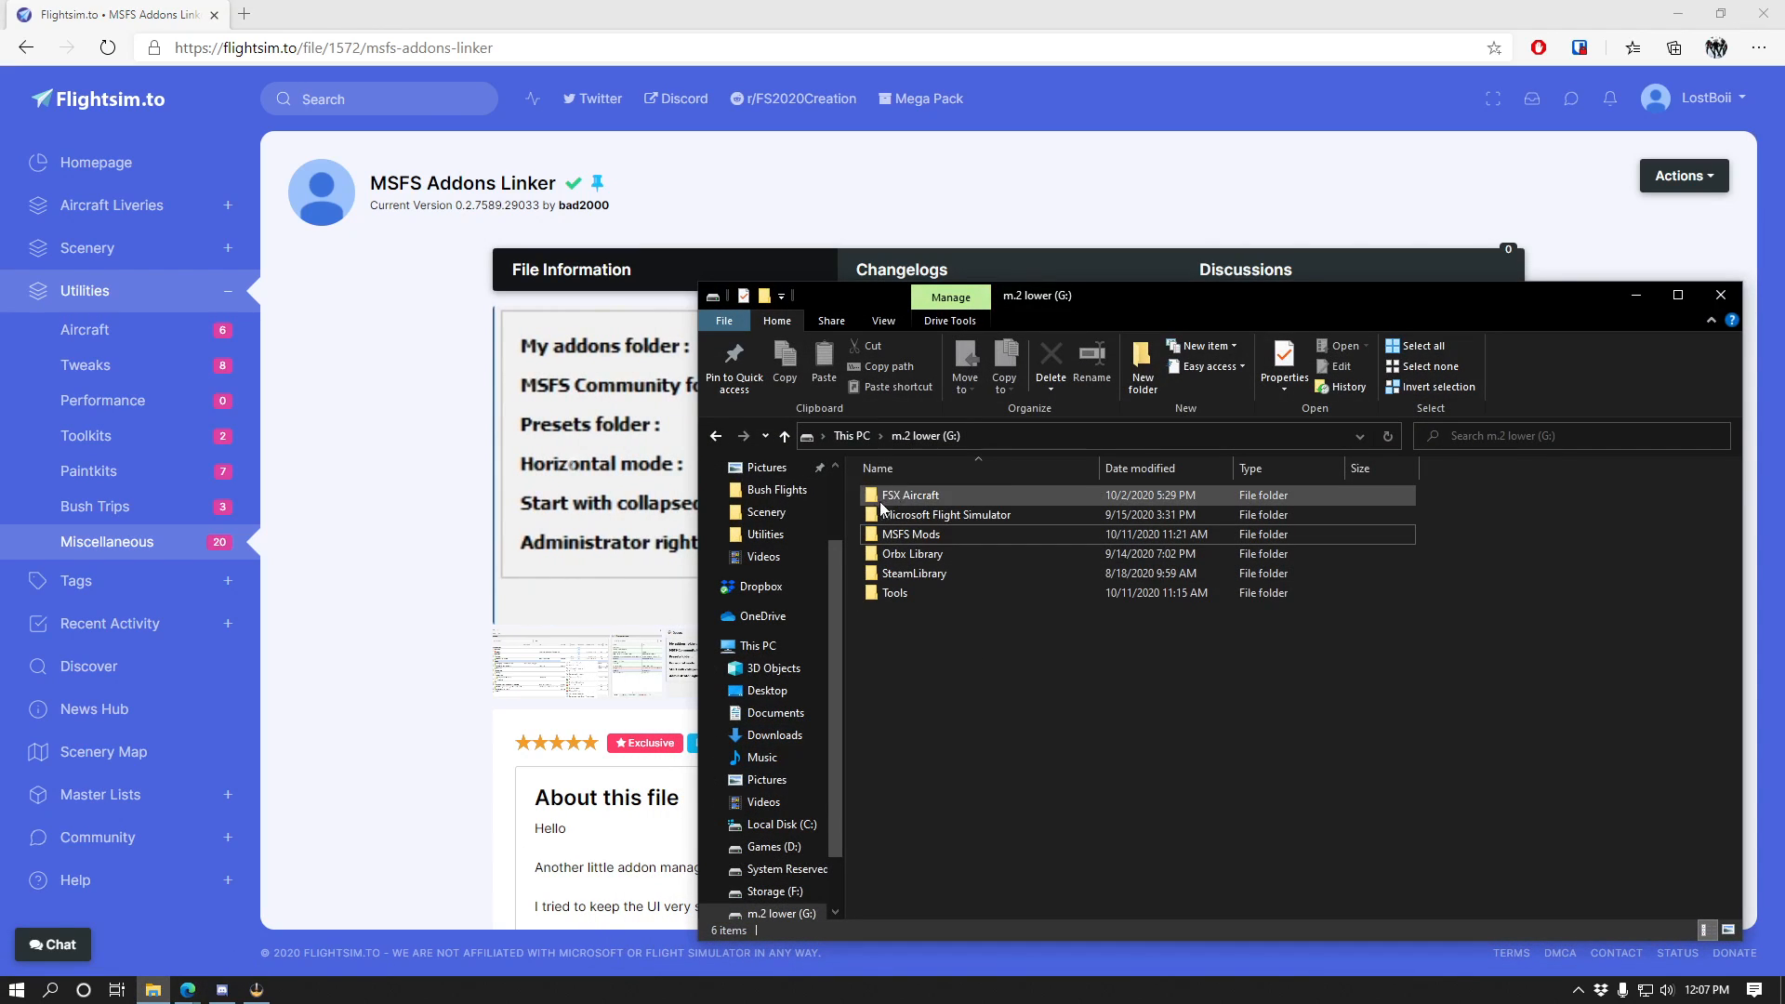
pyautogui.scroll(2, 834, 504)
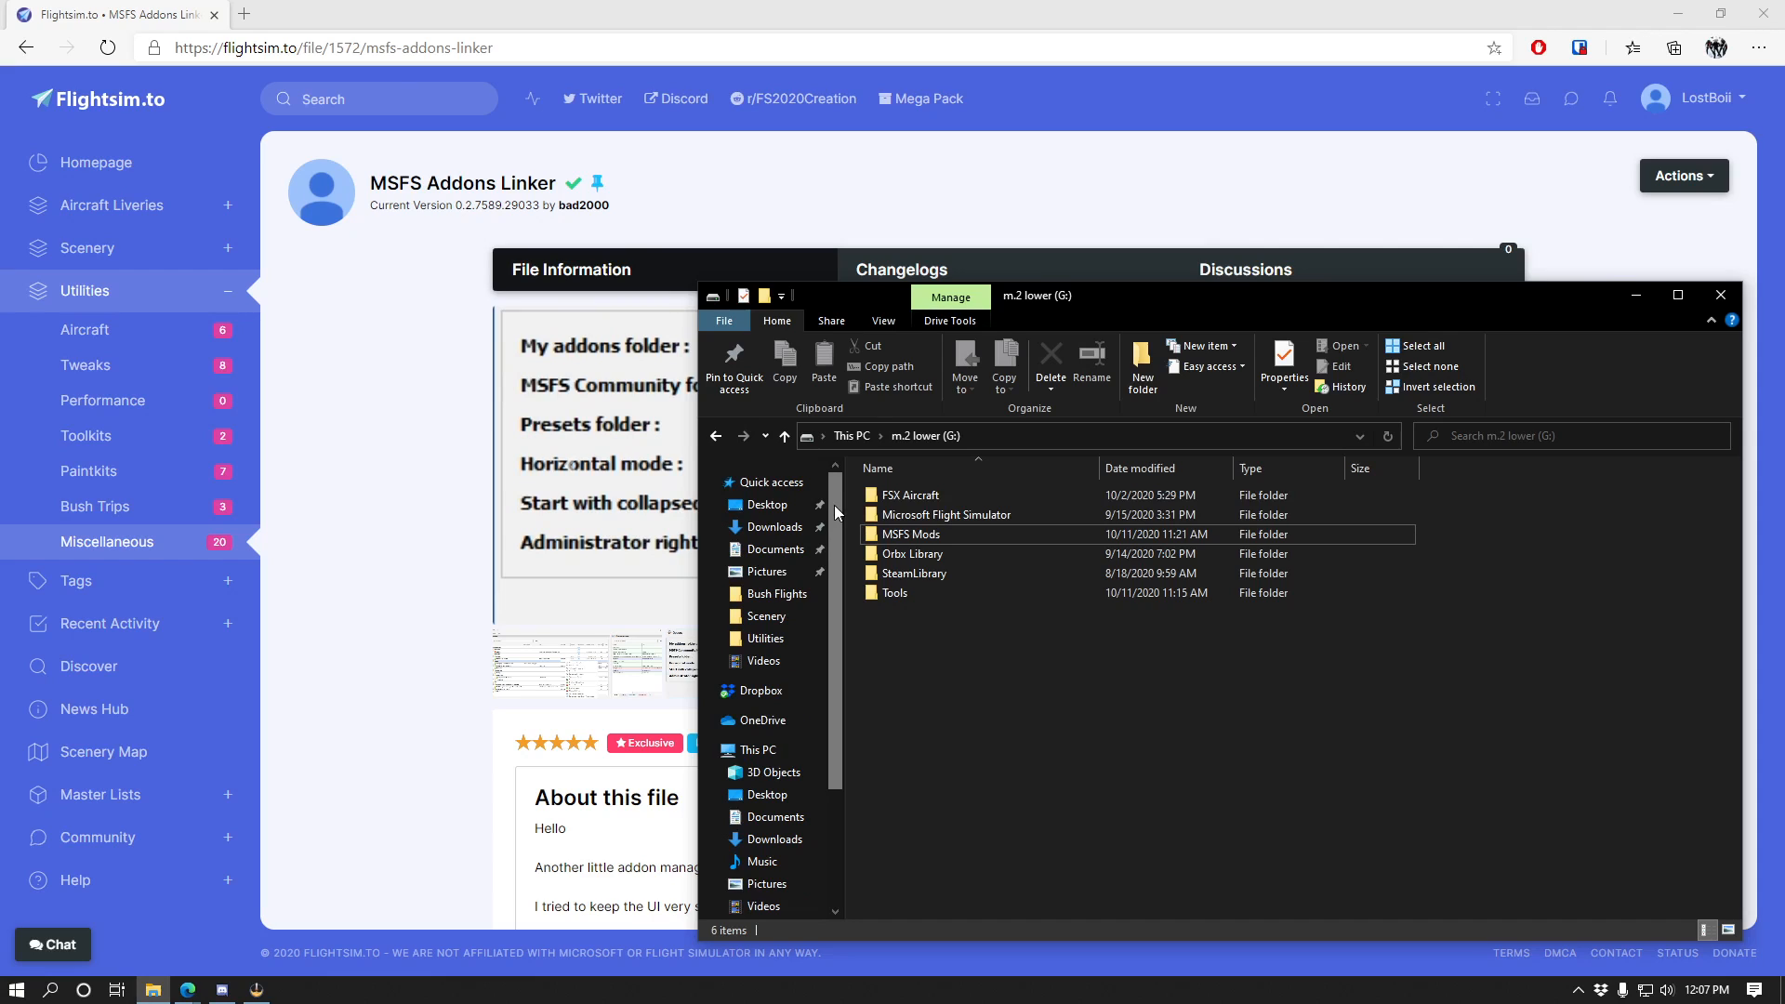
pyautogui.click(775, 527)
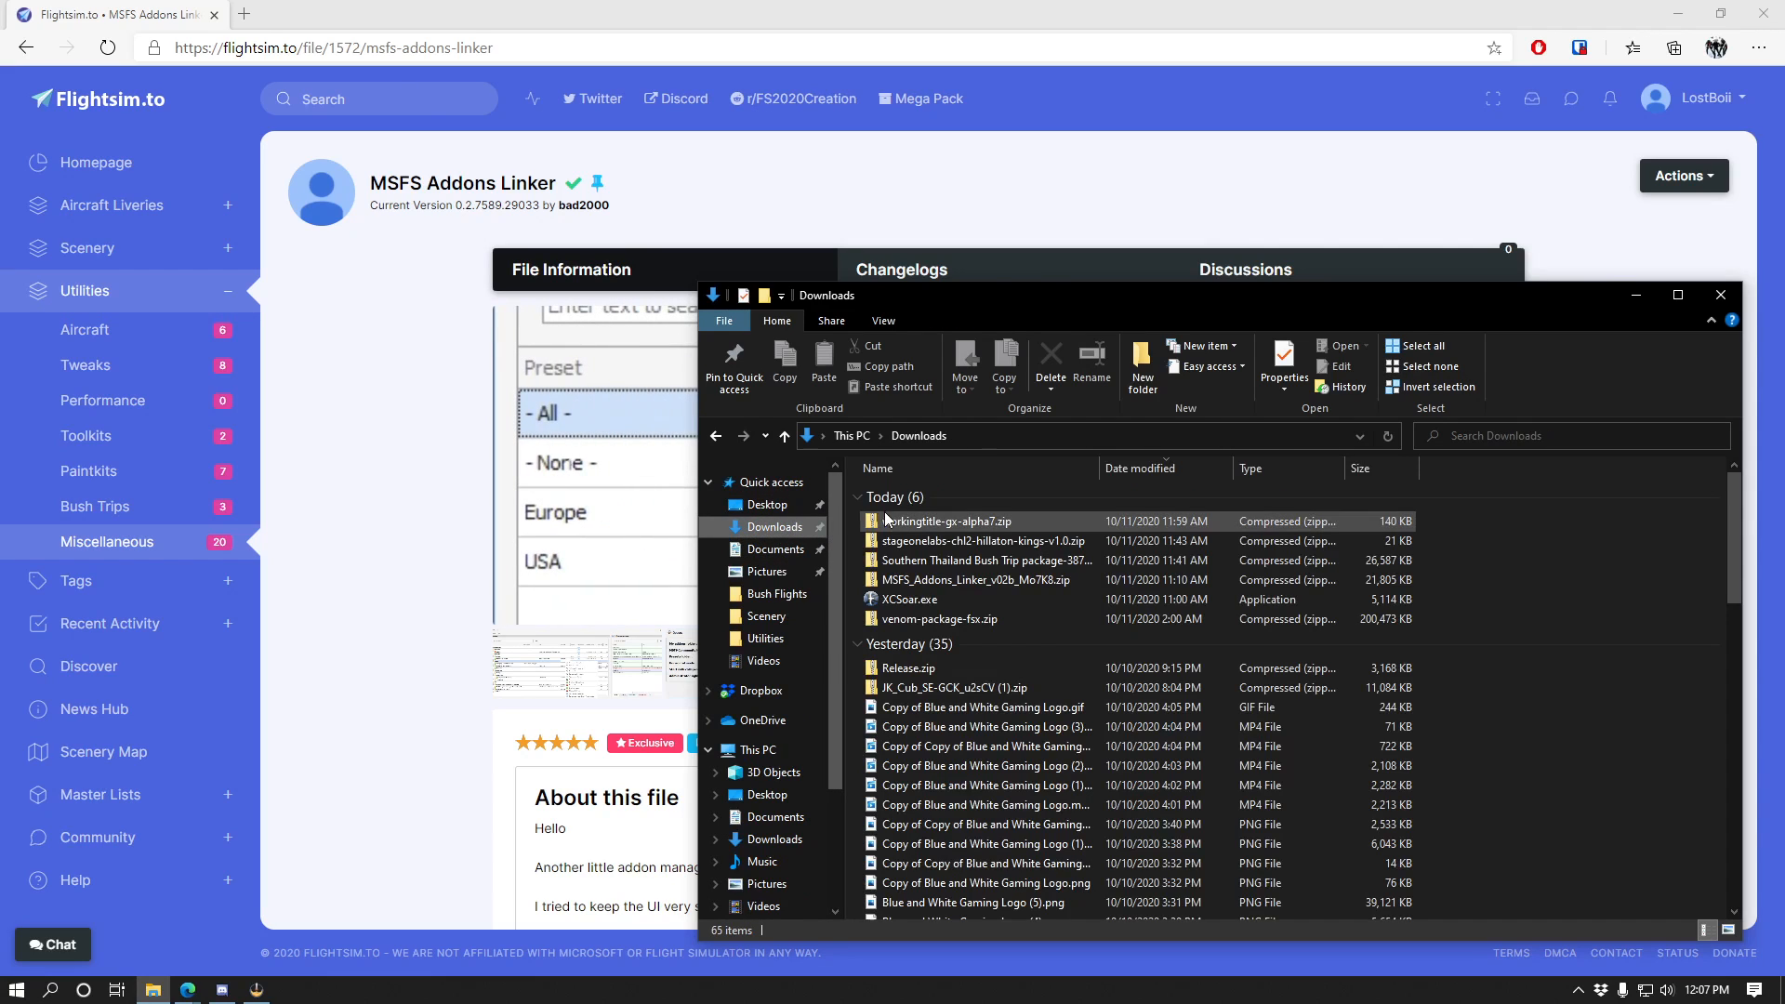
pyautogui.doubleClick(918, 580)
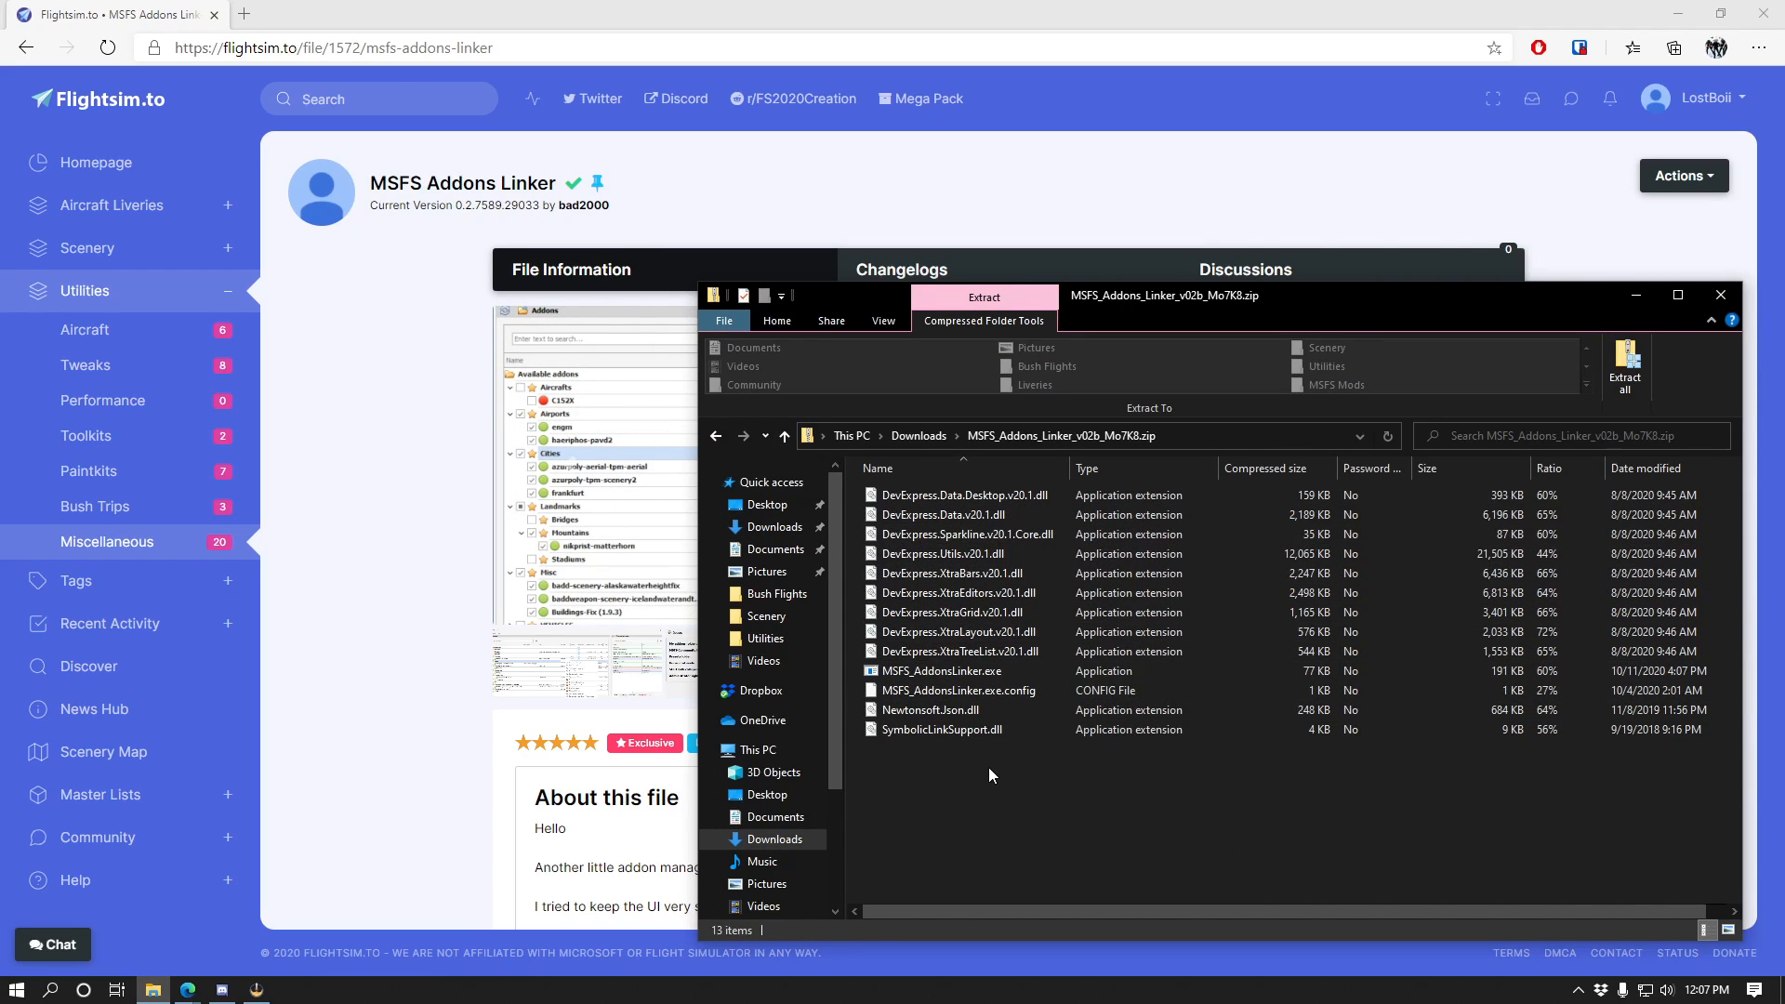
# Open the extracted MSFS_Addons_Linker_v02b_Mo7K8 folder inside Tools on the m.2 lower (G:) drive and reposition its window.
pyautogui.scroll(-3, 781, 744)
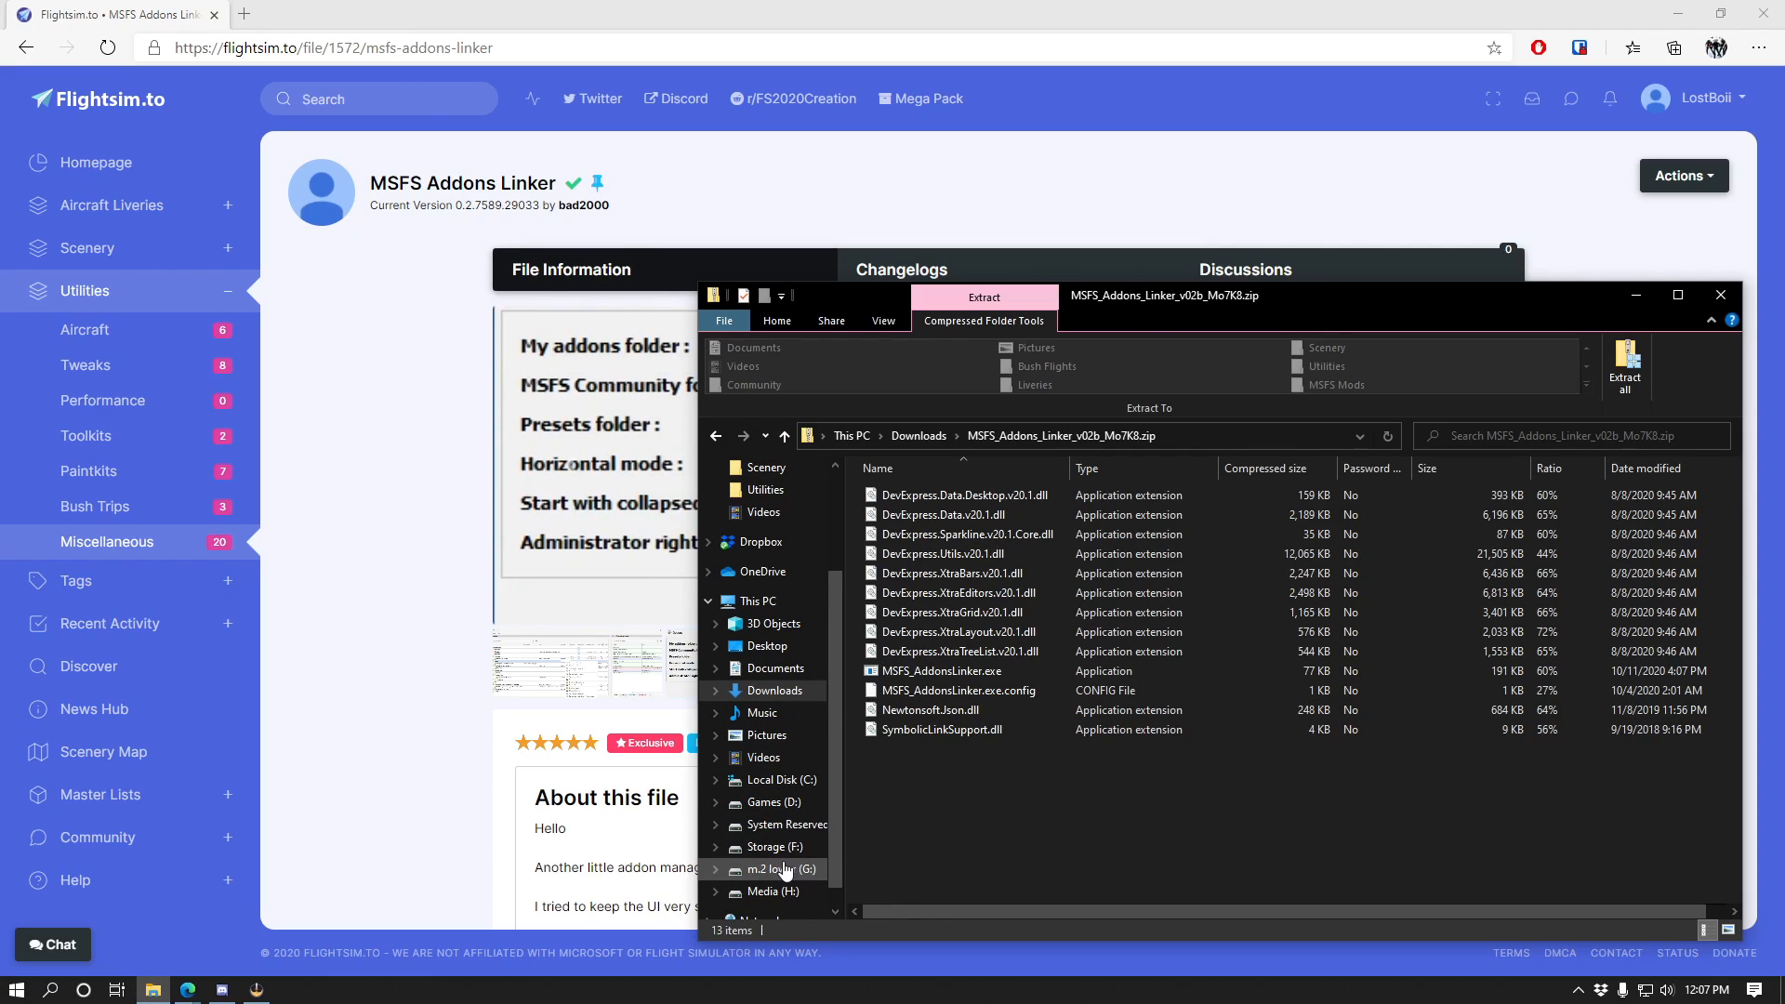
pyautogui.click(784, 869)
pyautogui.doubleClick(917, 593)
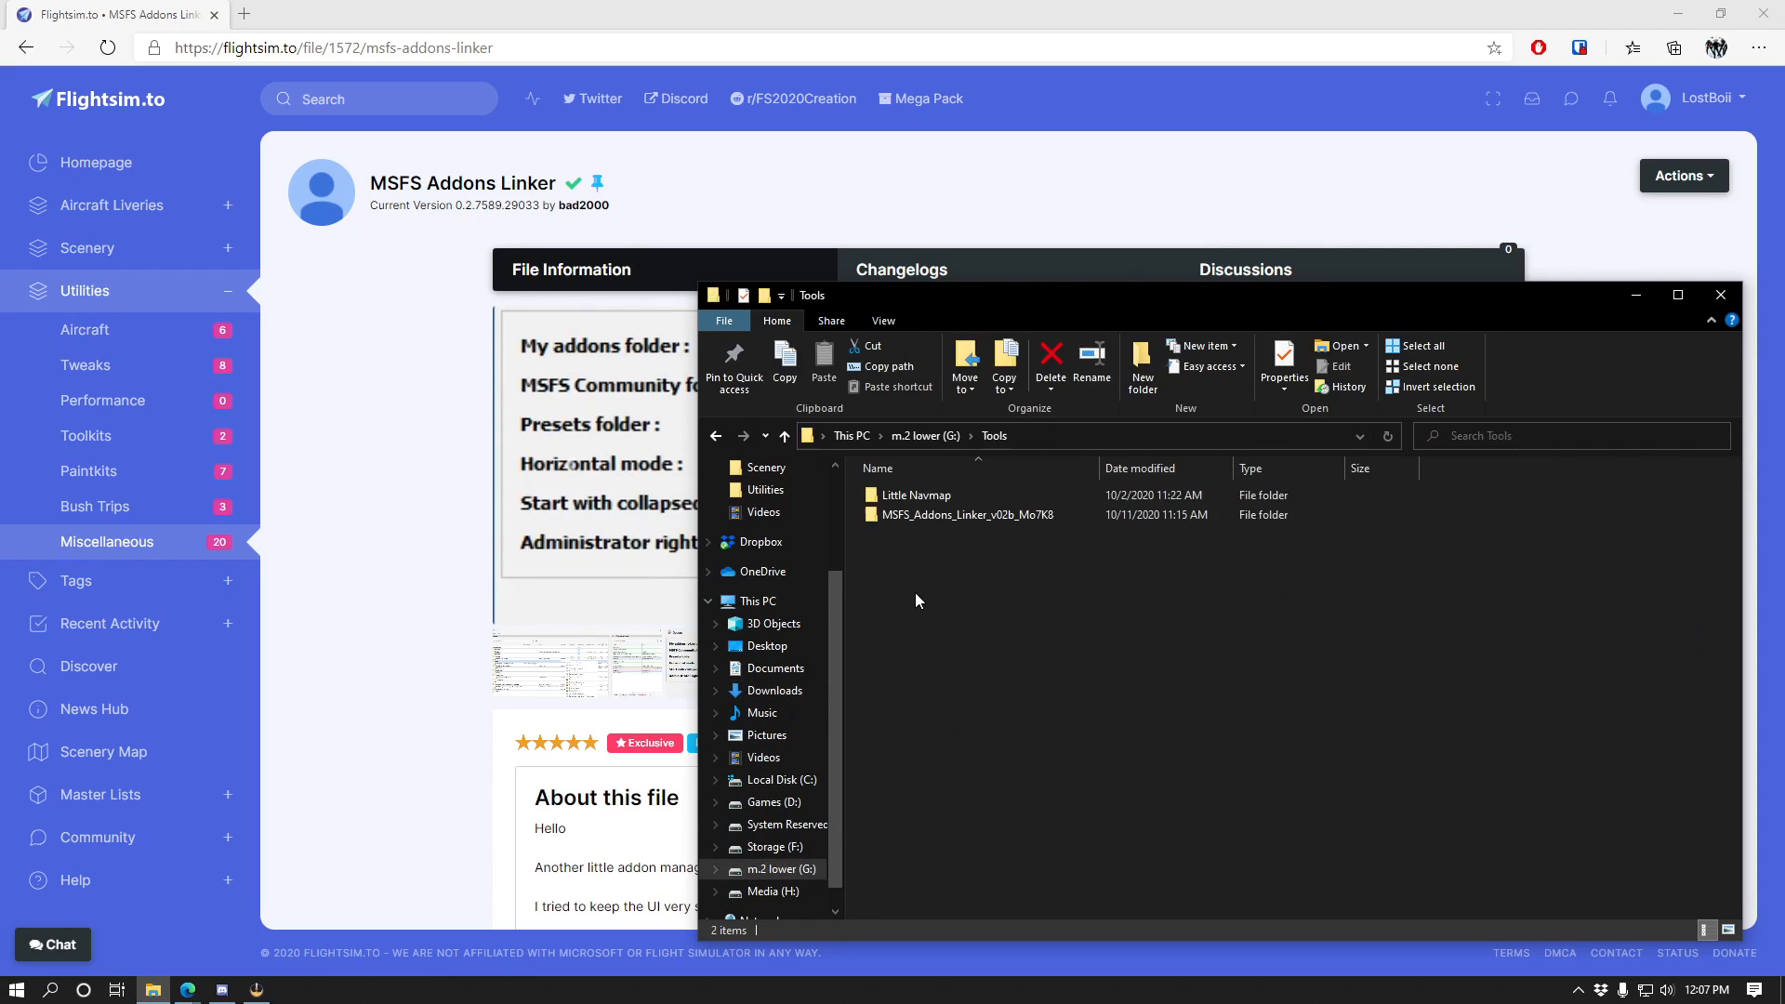
pyautogui.doubleClick(931, 516)
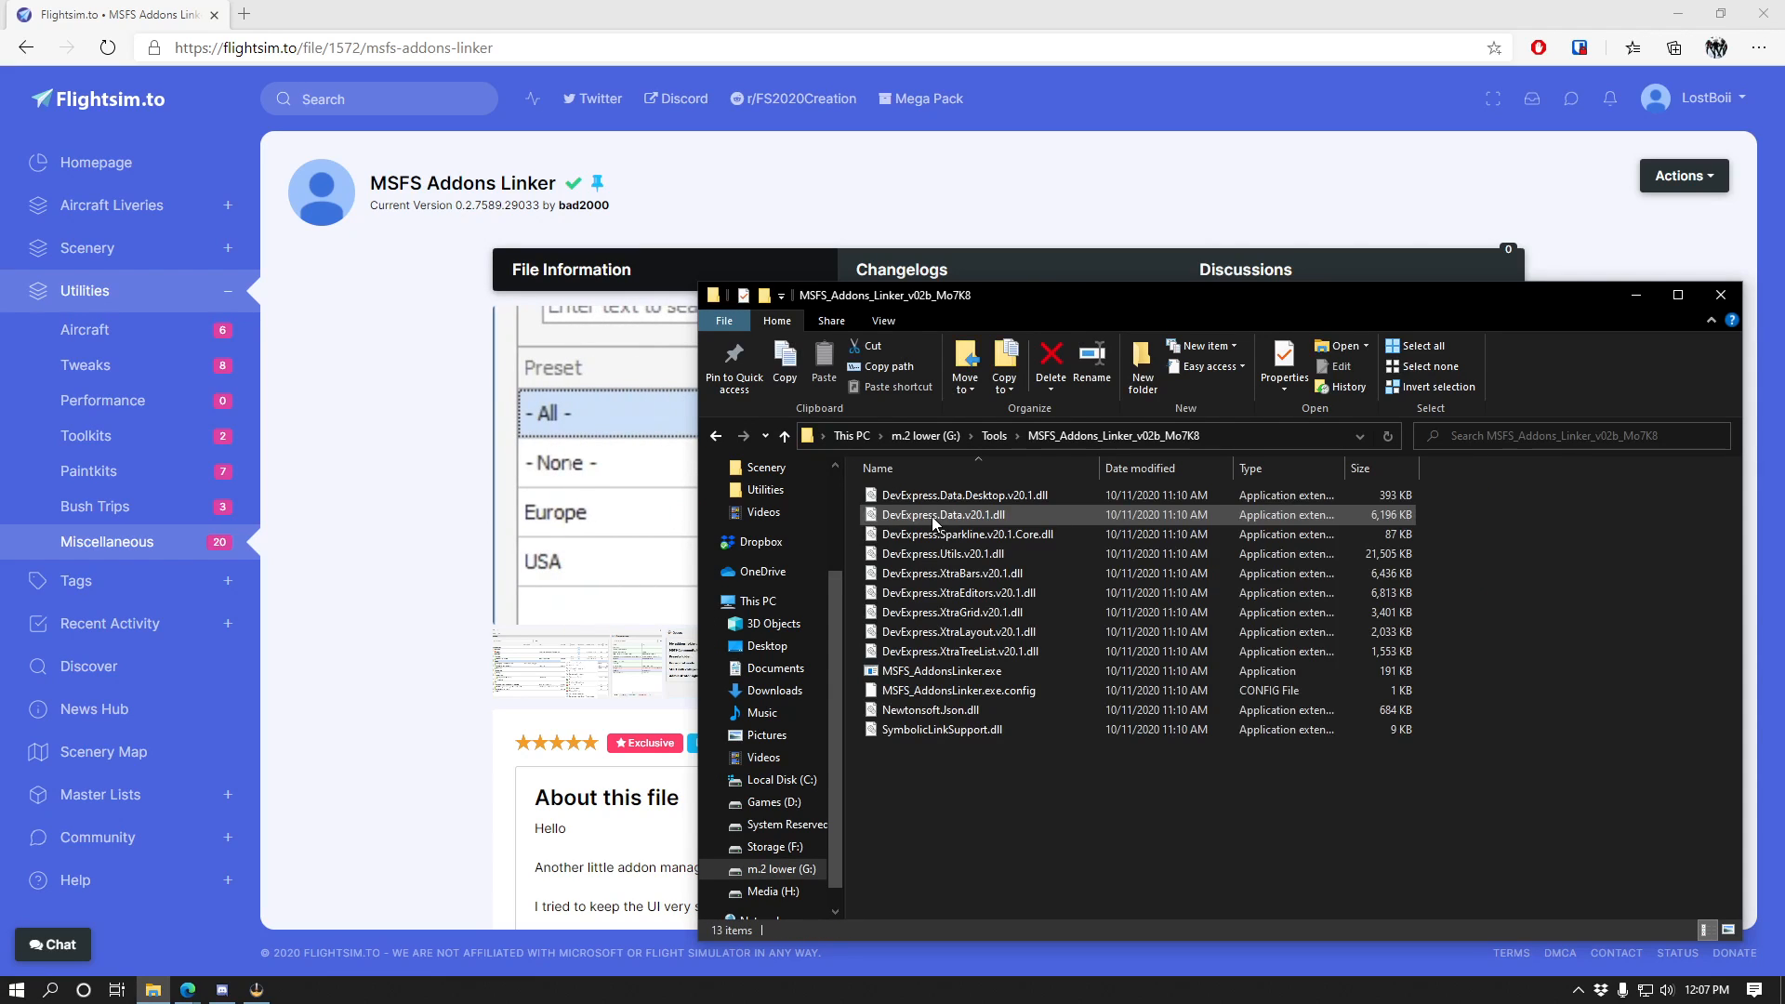
pyautogui.moveTo(1053, 299); pyautogui.dragTo(740, 158)
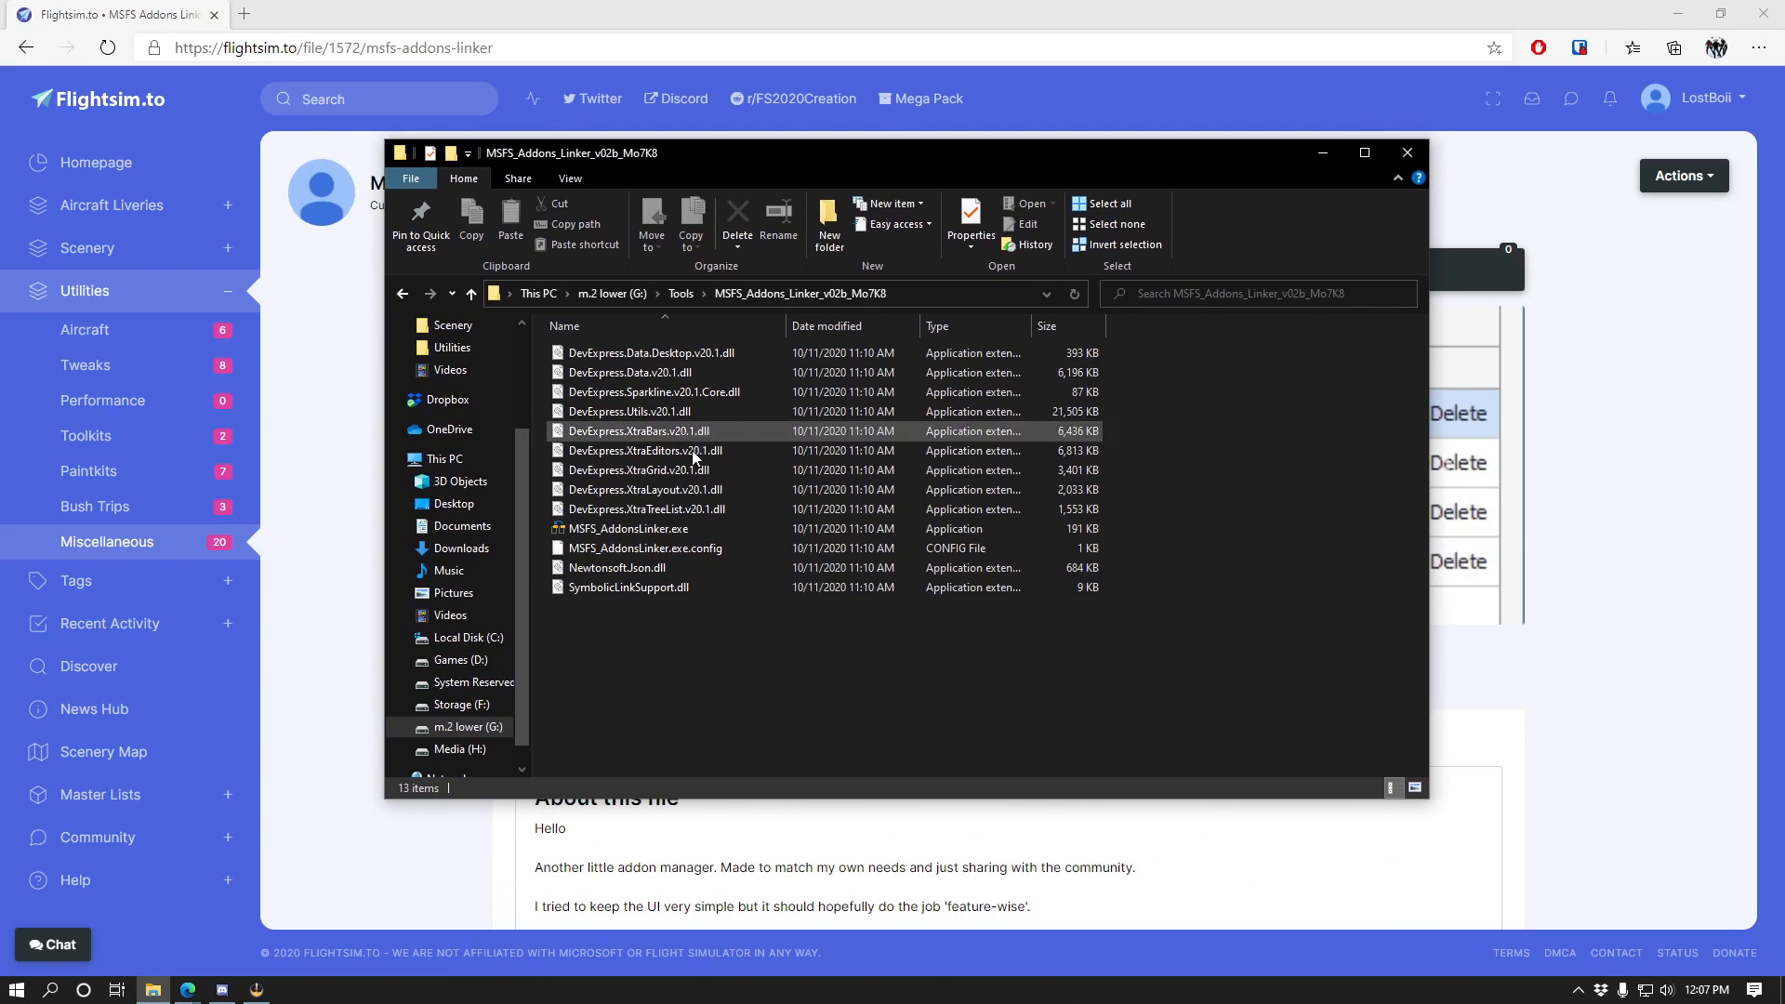
# Check that MSFS_AddonsLinker.exe is set to run as an administrator in its compatibility properties, and launch the program.
pyautogui.doubleClick(657, 526)
pyautogui.rightClick(650, 526)
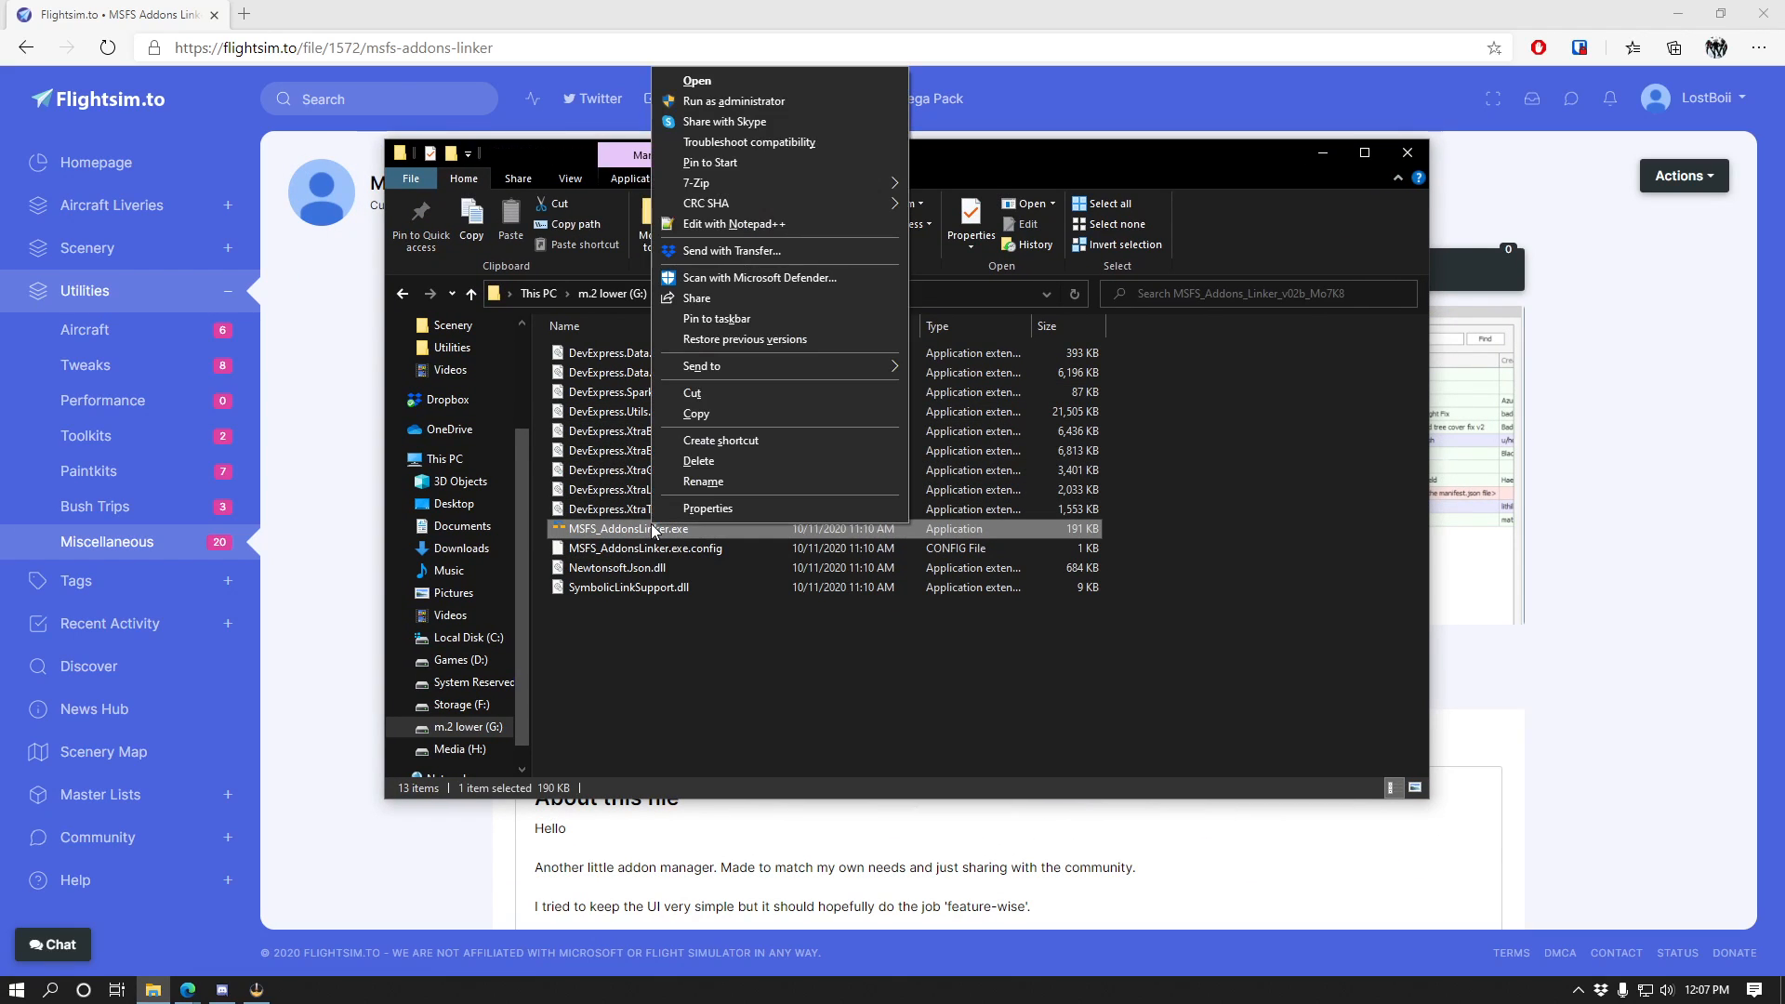
pyautogui.click(693, 509)
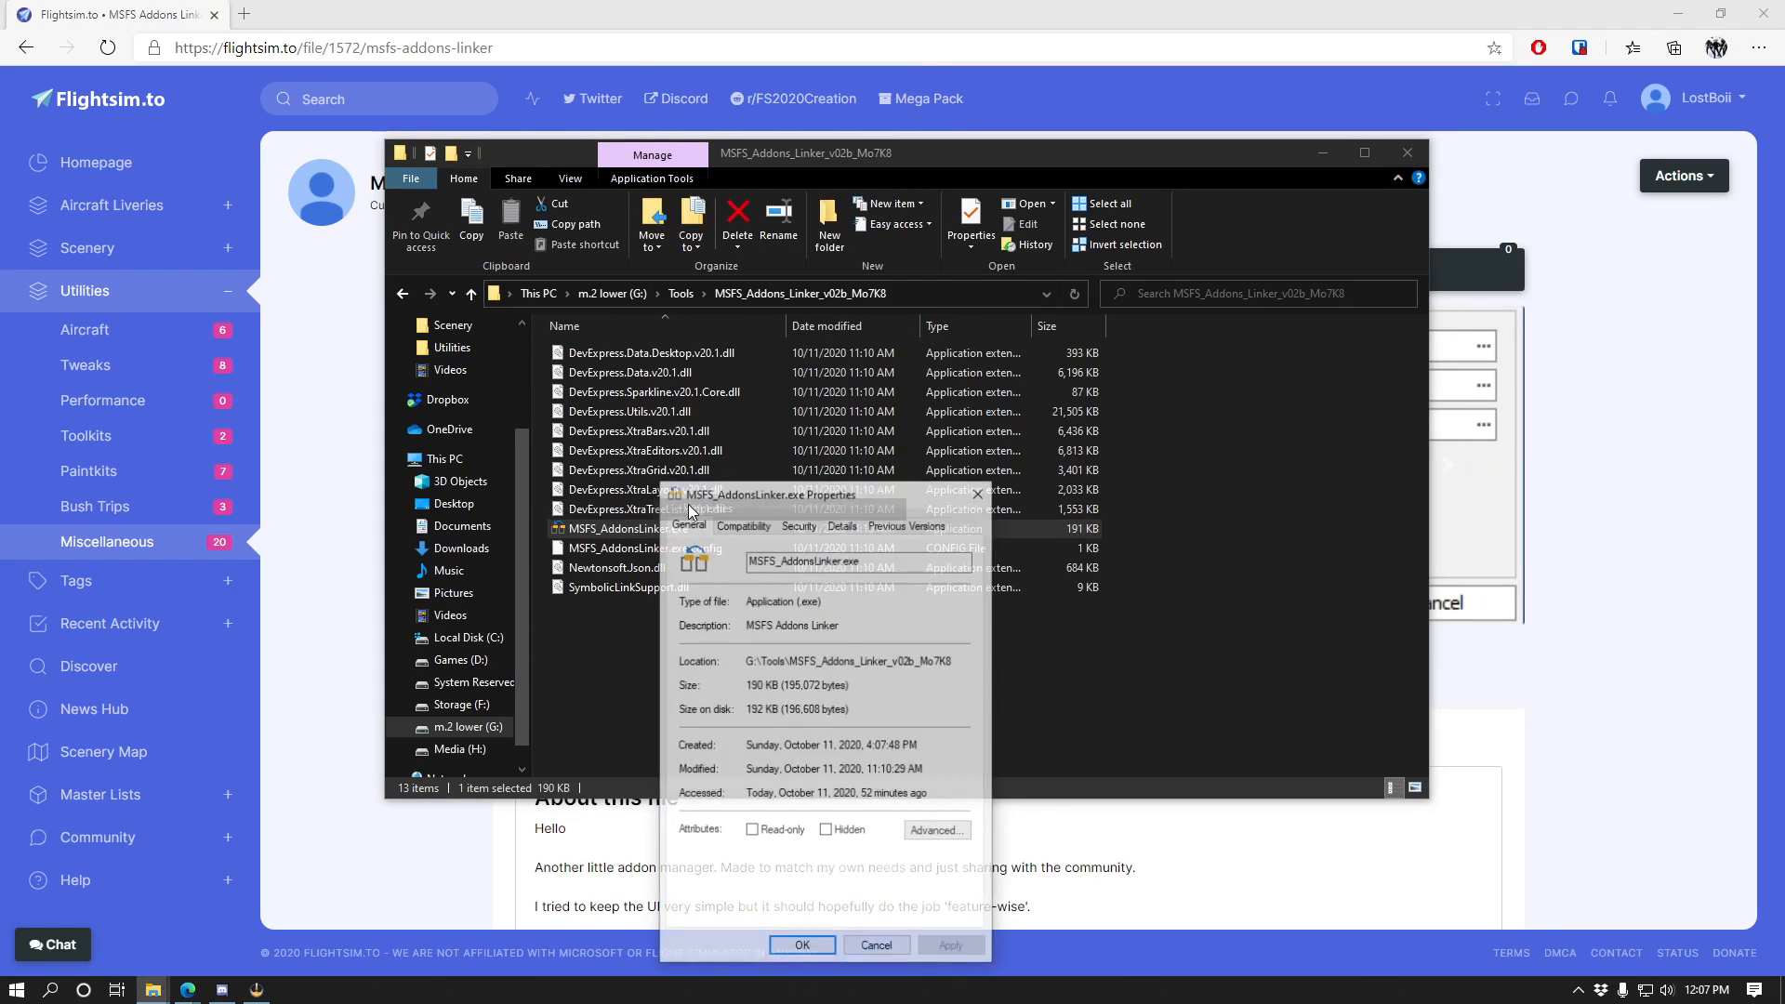
pyautogui.click(743, 525)
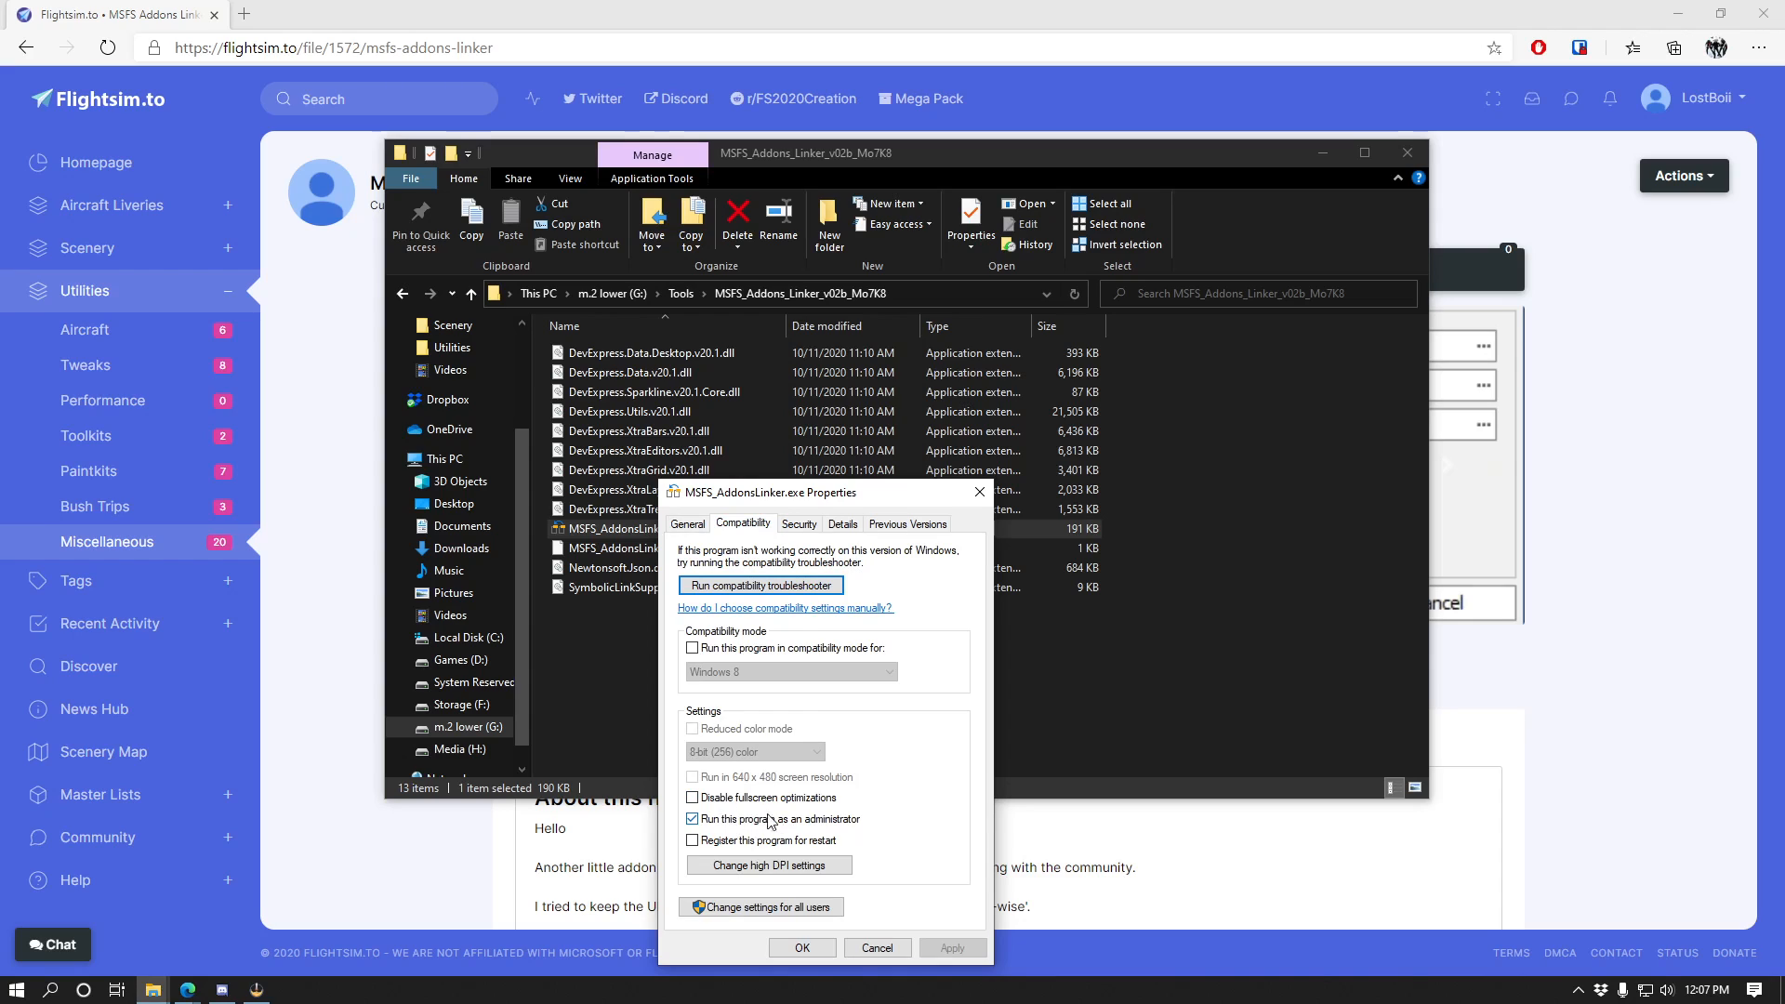
pyautogui.click(802, 948)
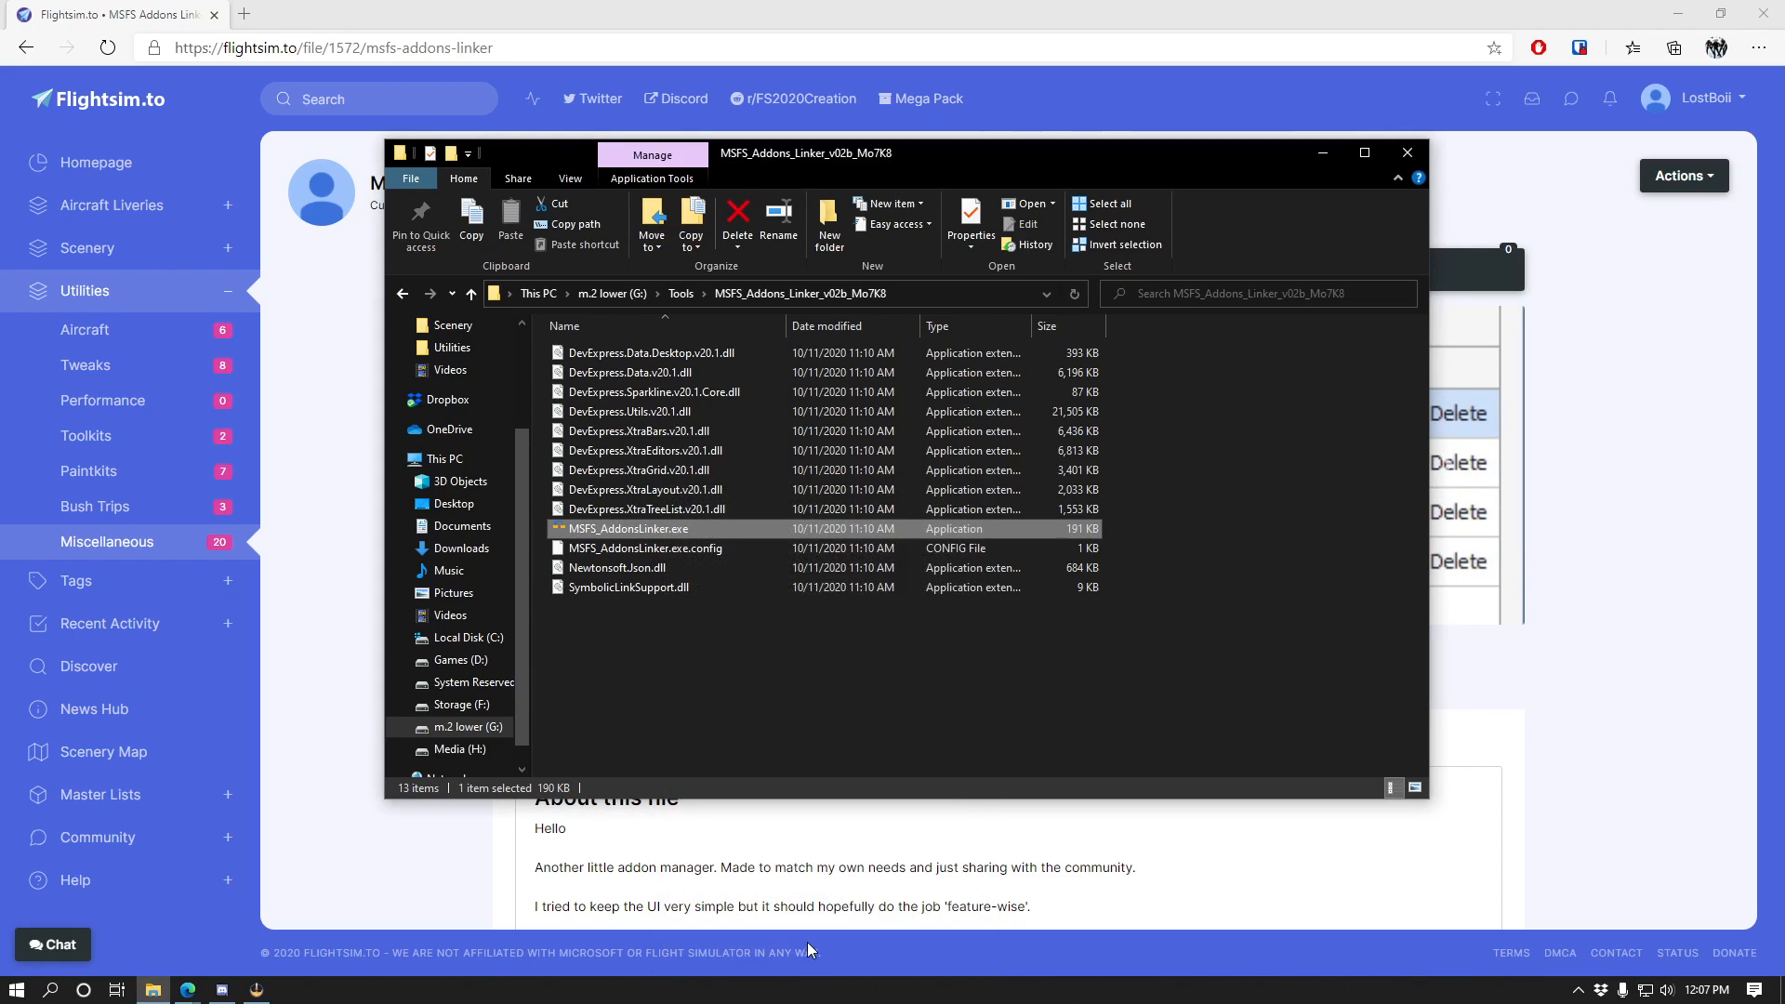
pyautogui.doubleClick(680, 530)
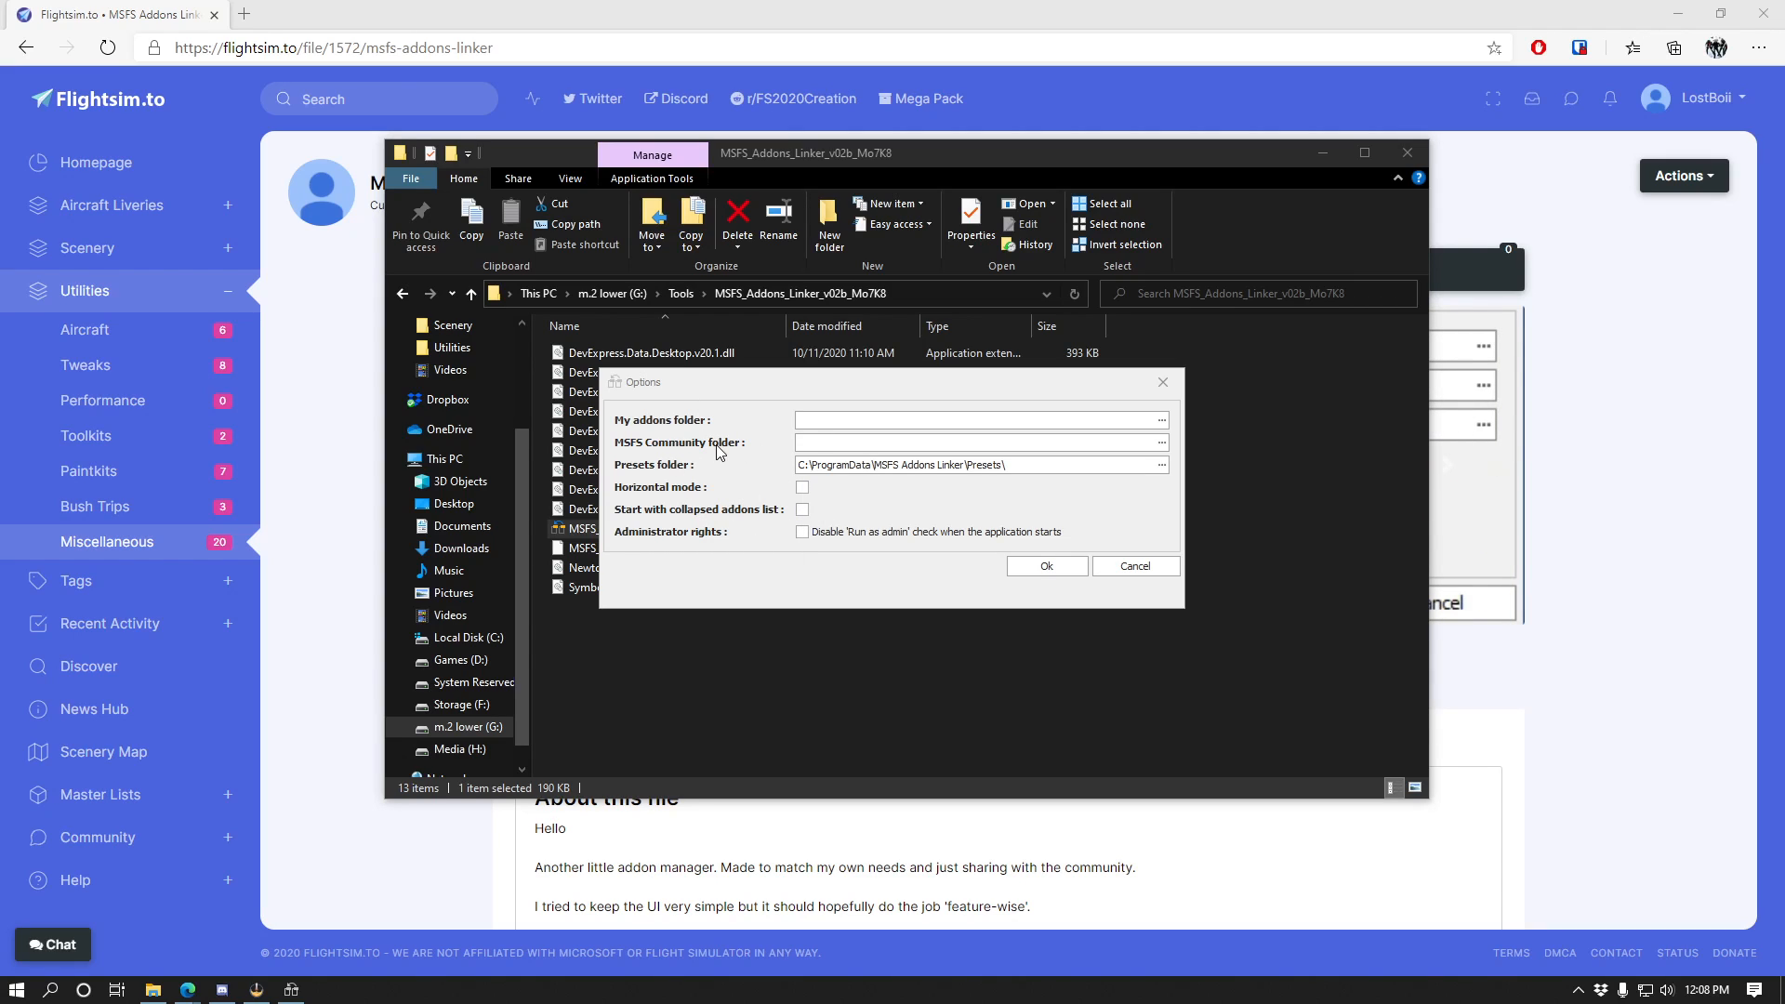
# Return to File Explorer and rename the MSFS Mods folder on the m.2 lower (G:) drive as MSFS Addons.
pyautogui.click(153, 989)
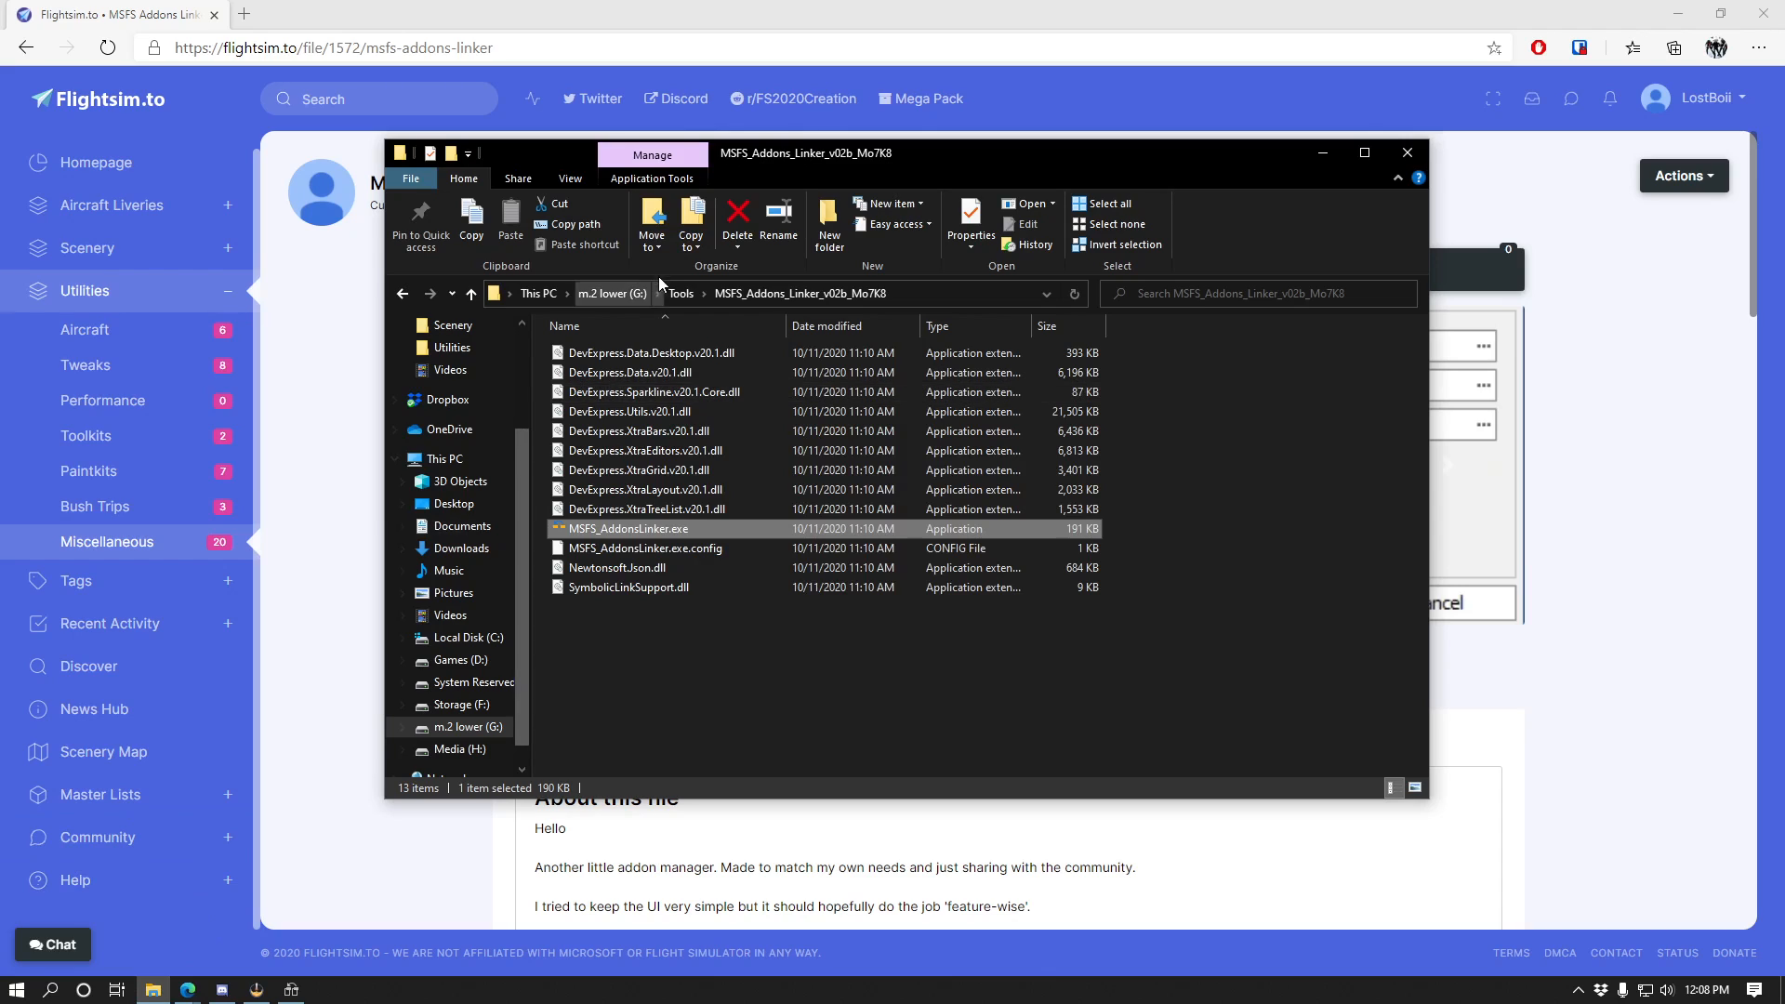
pyautogui.click(633, 296)
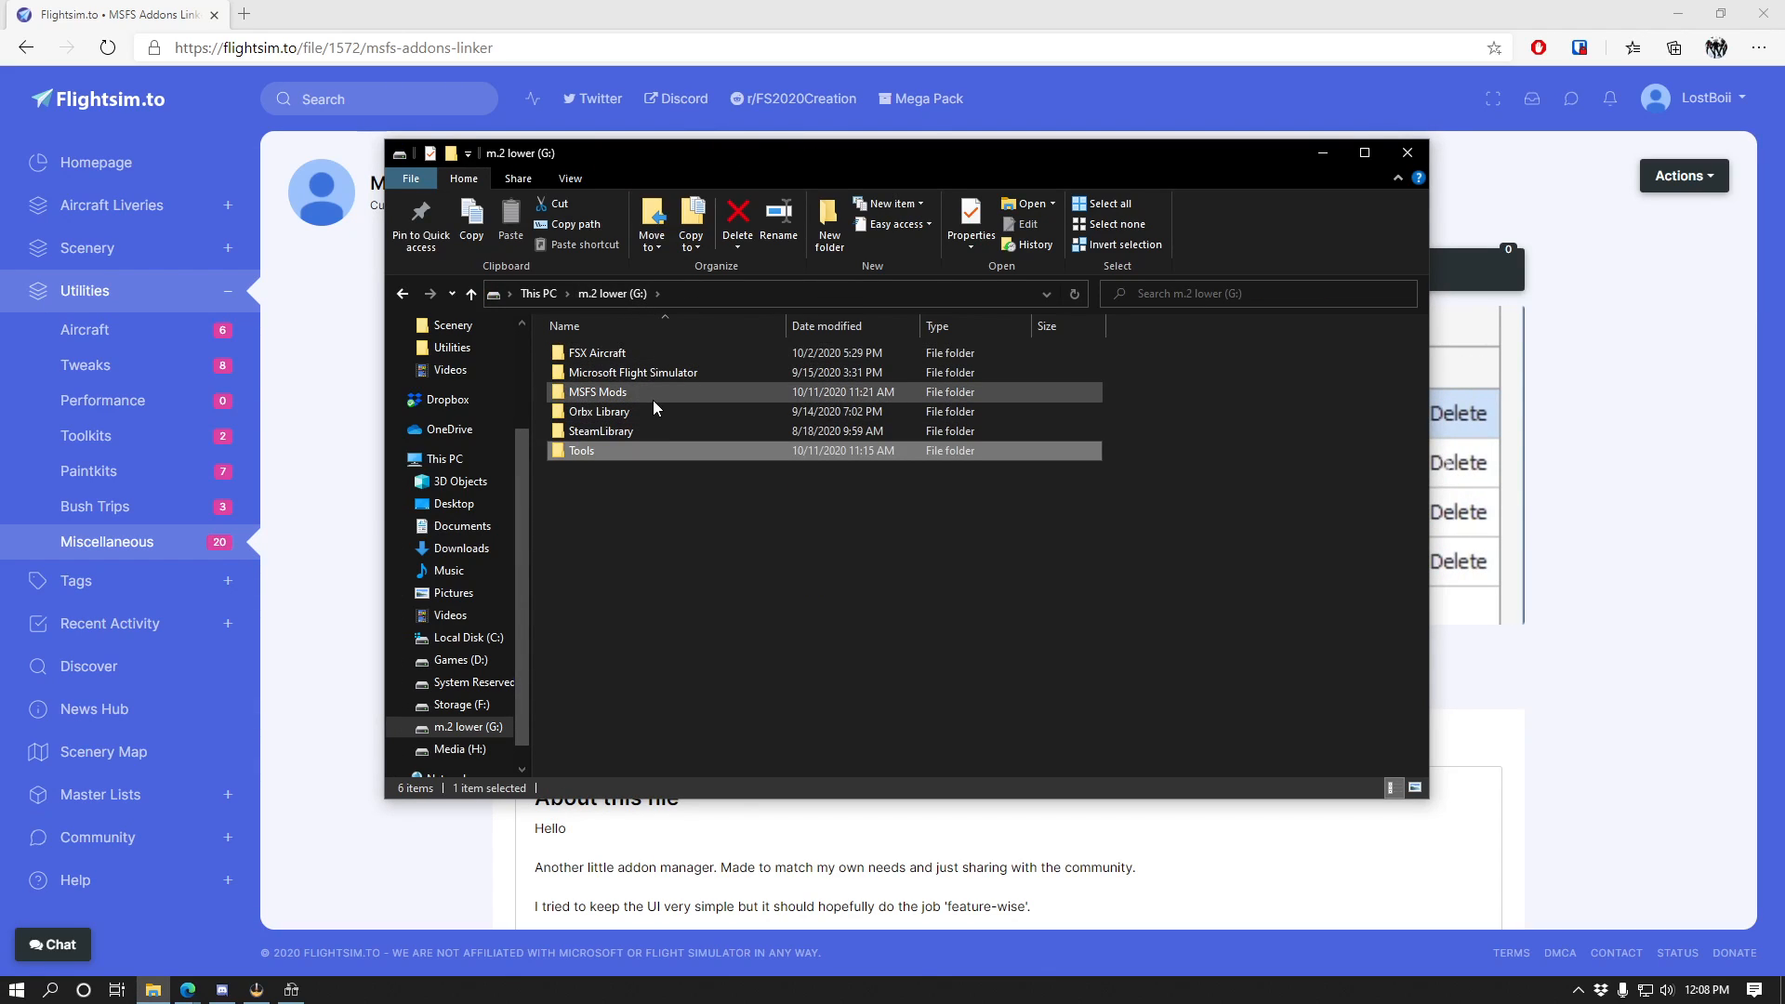
pyautogui.click(653, 399)
pyautogui.press('F2')
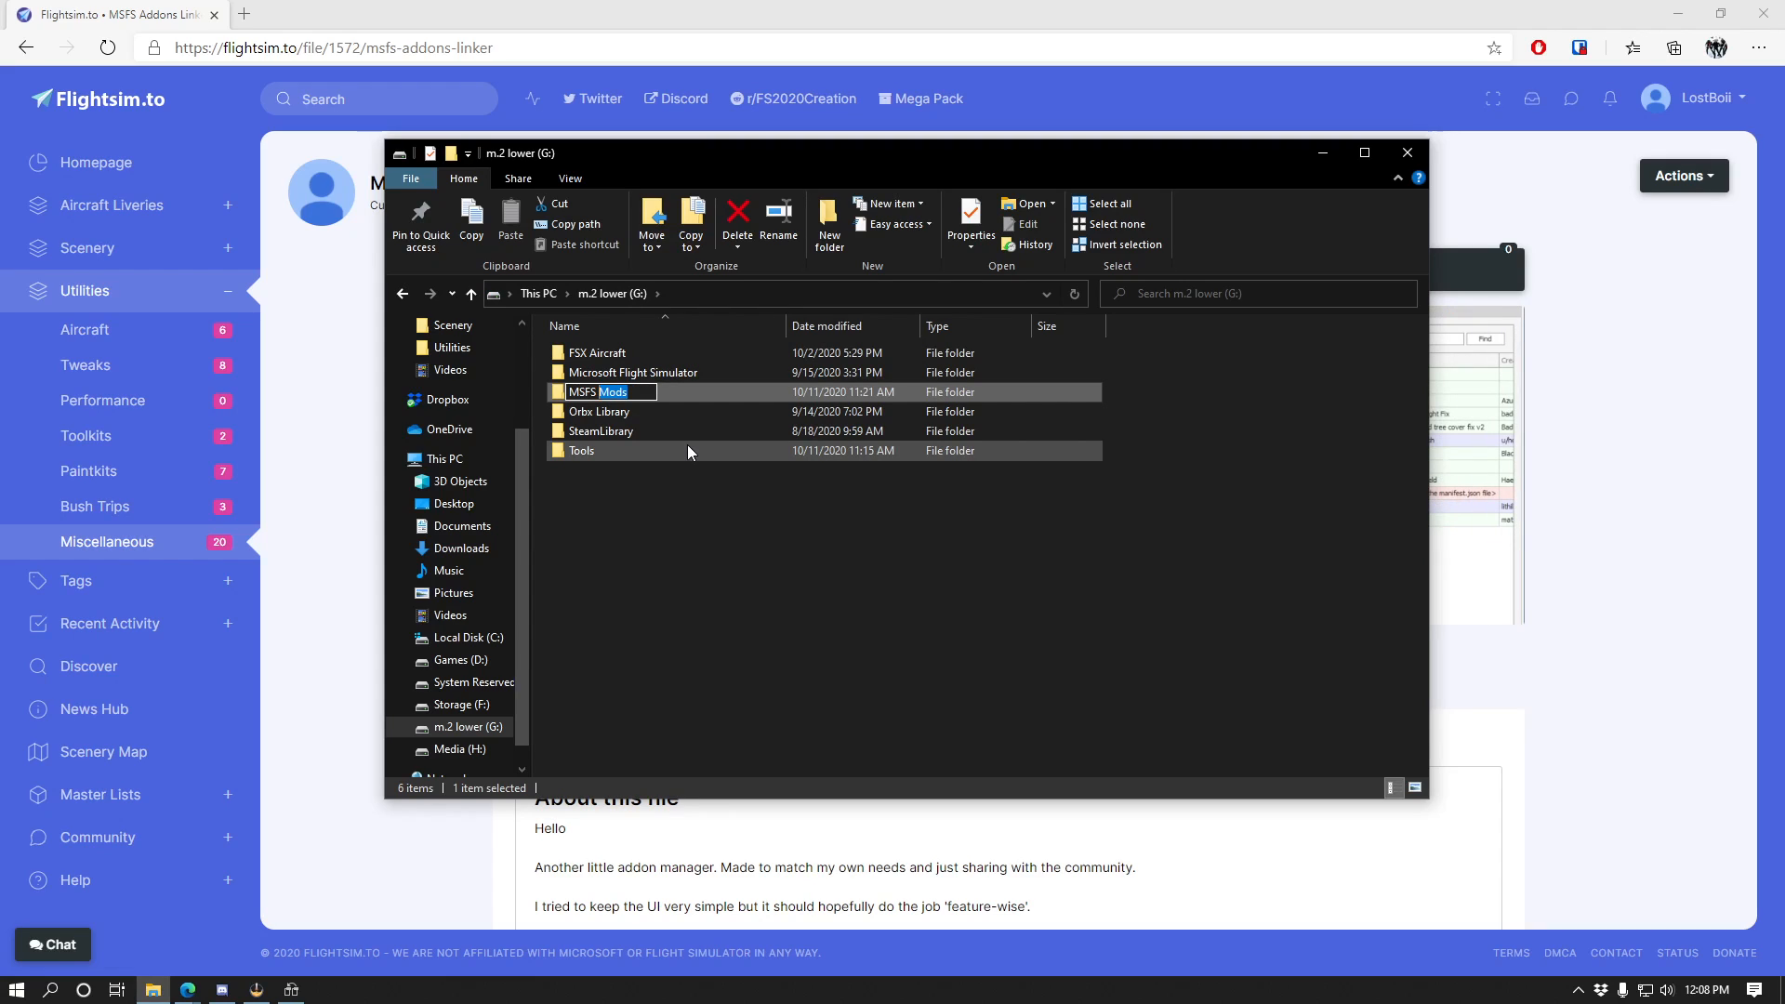
pyautogui.write('Addons')
pyautogui.press('Return')
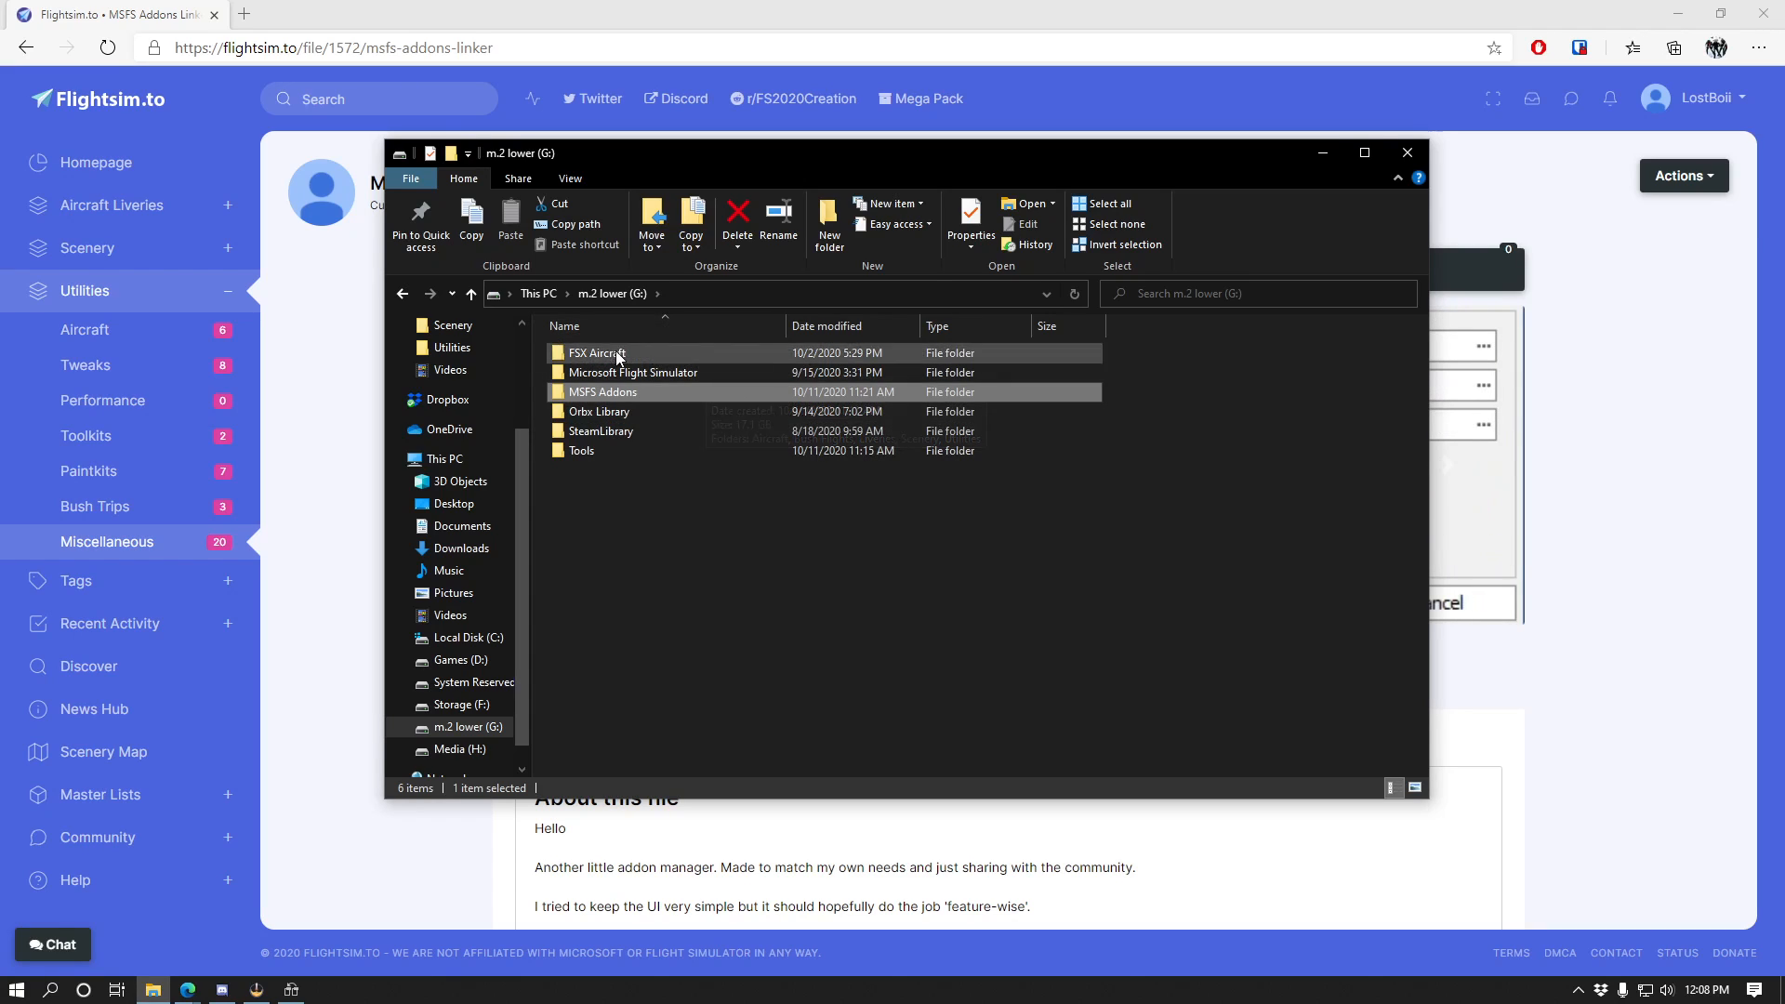
# Look through the Aircraft, Bush Flights and Liveries subfolders of the MSFS Addons folder.
pyautogui.doubleClick(639, 389)
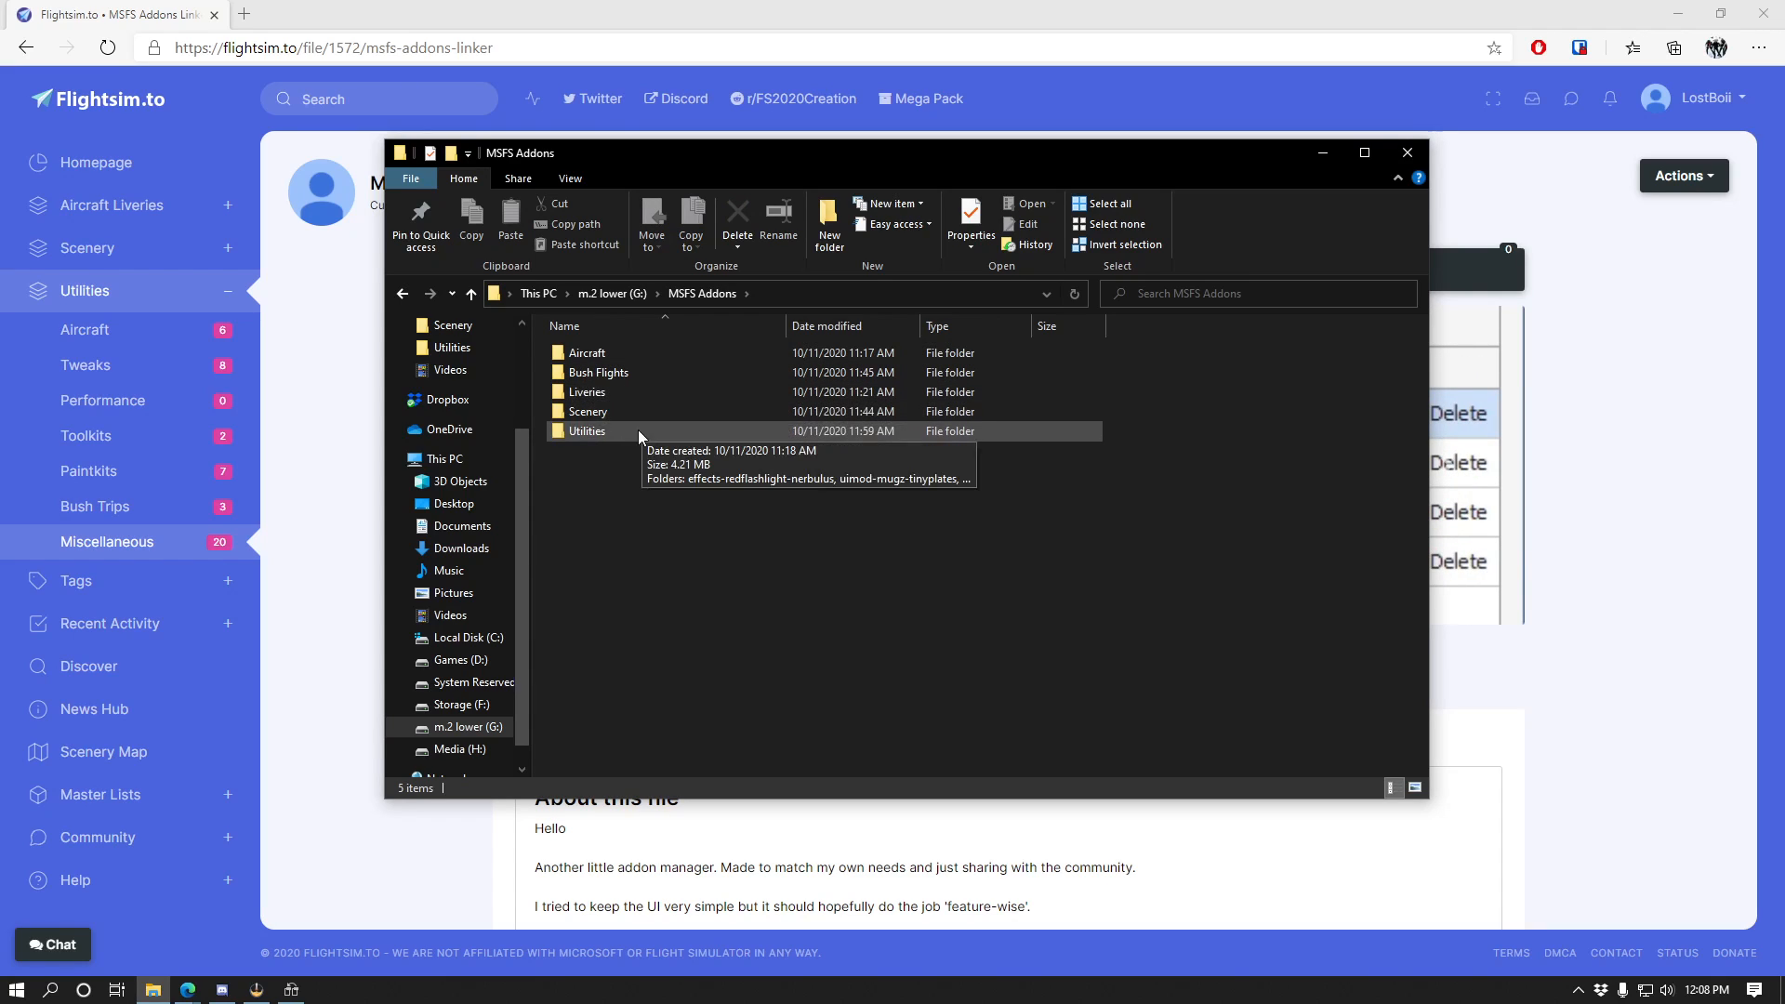
pyautogui.doubleClick(584, 353)
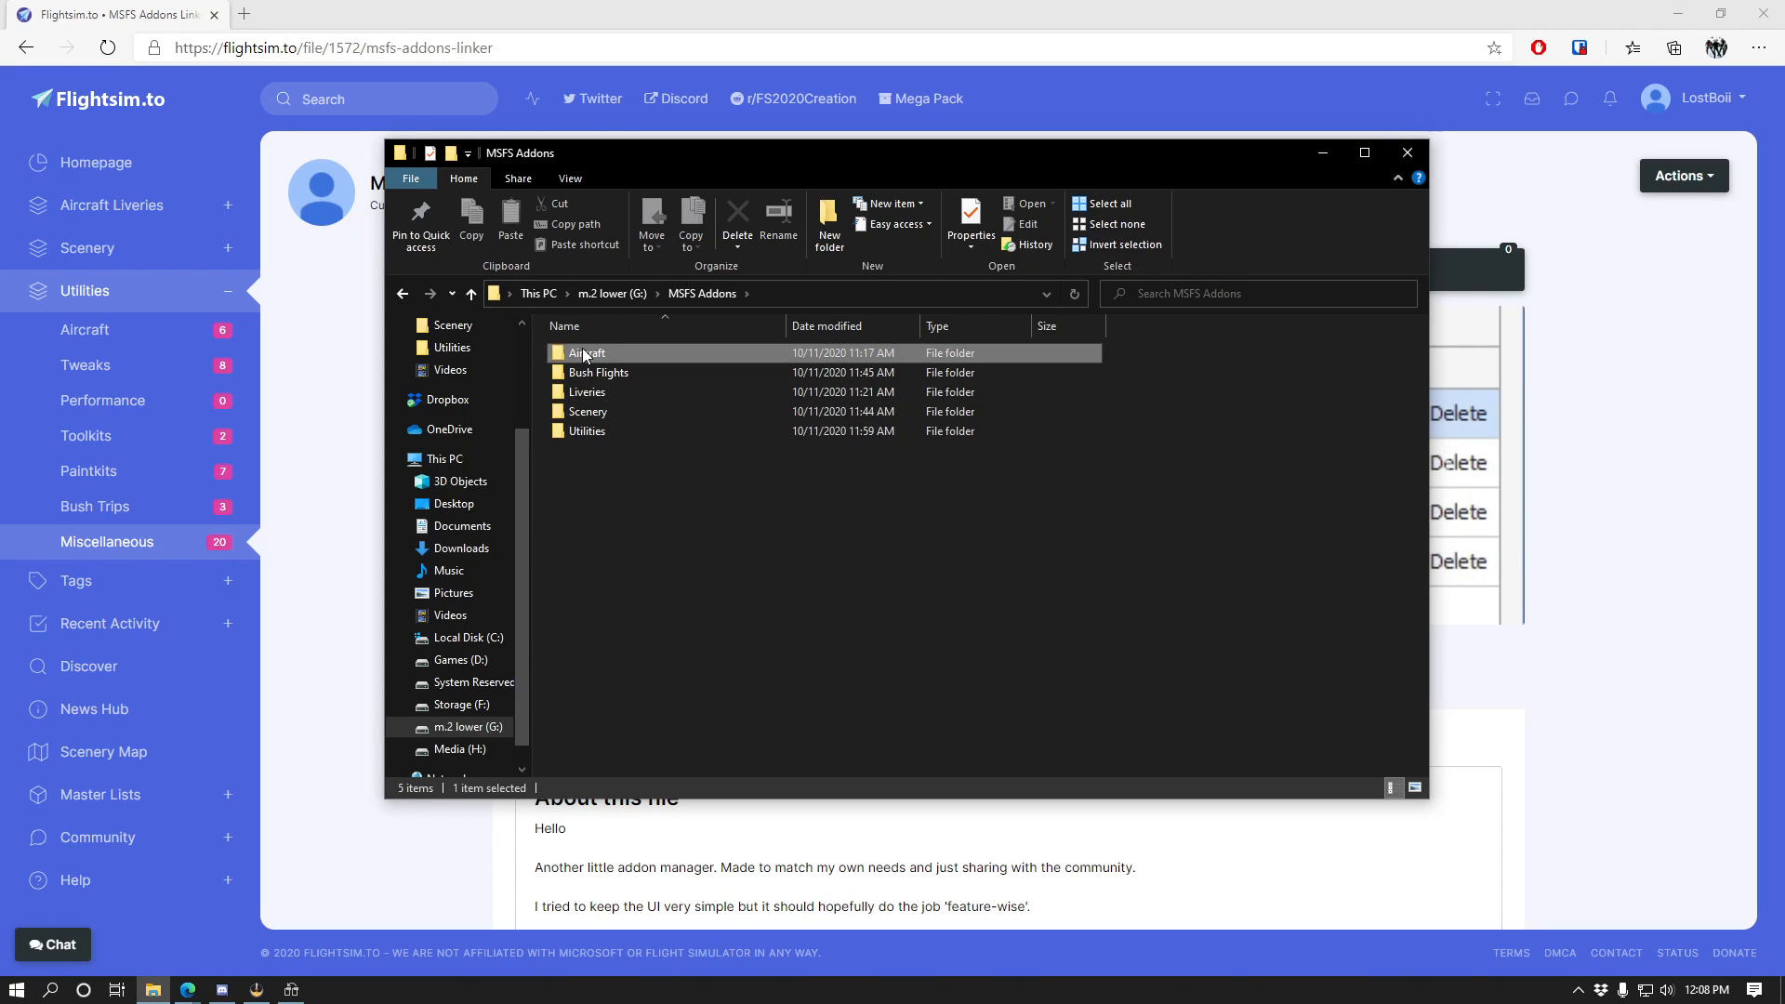
pyautogui.click(402, 293)
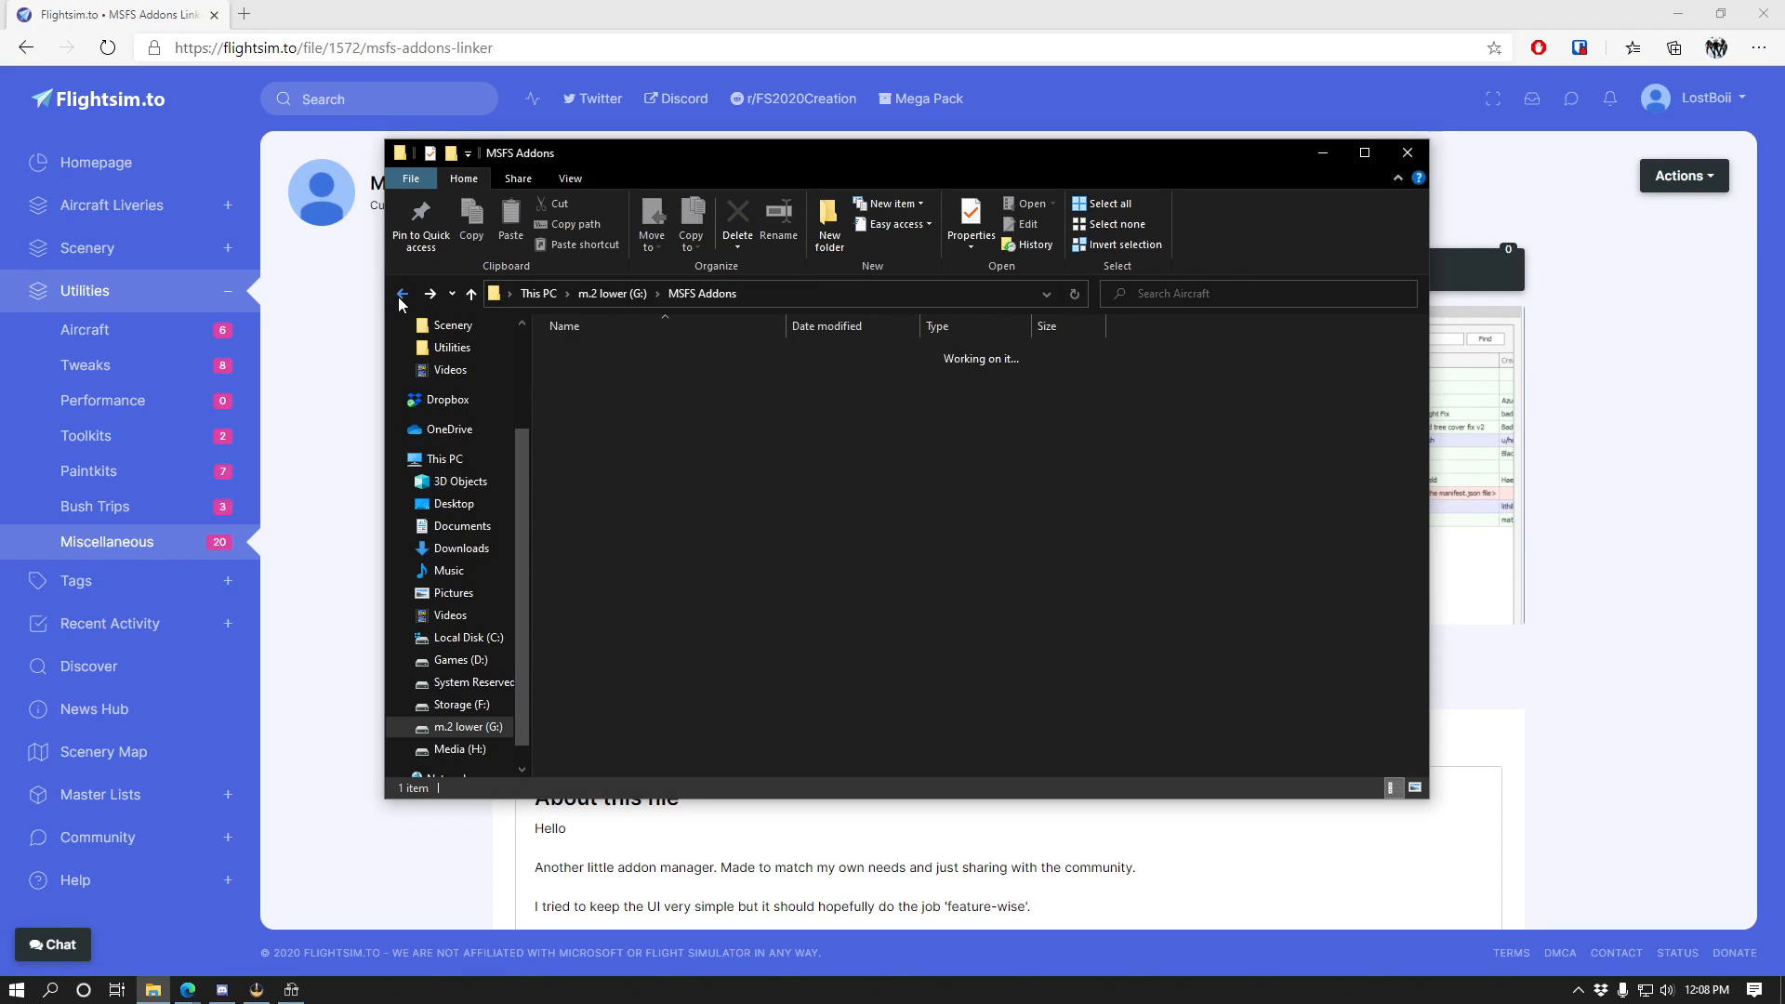
pyautogui.doubleClick(616, 375)
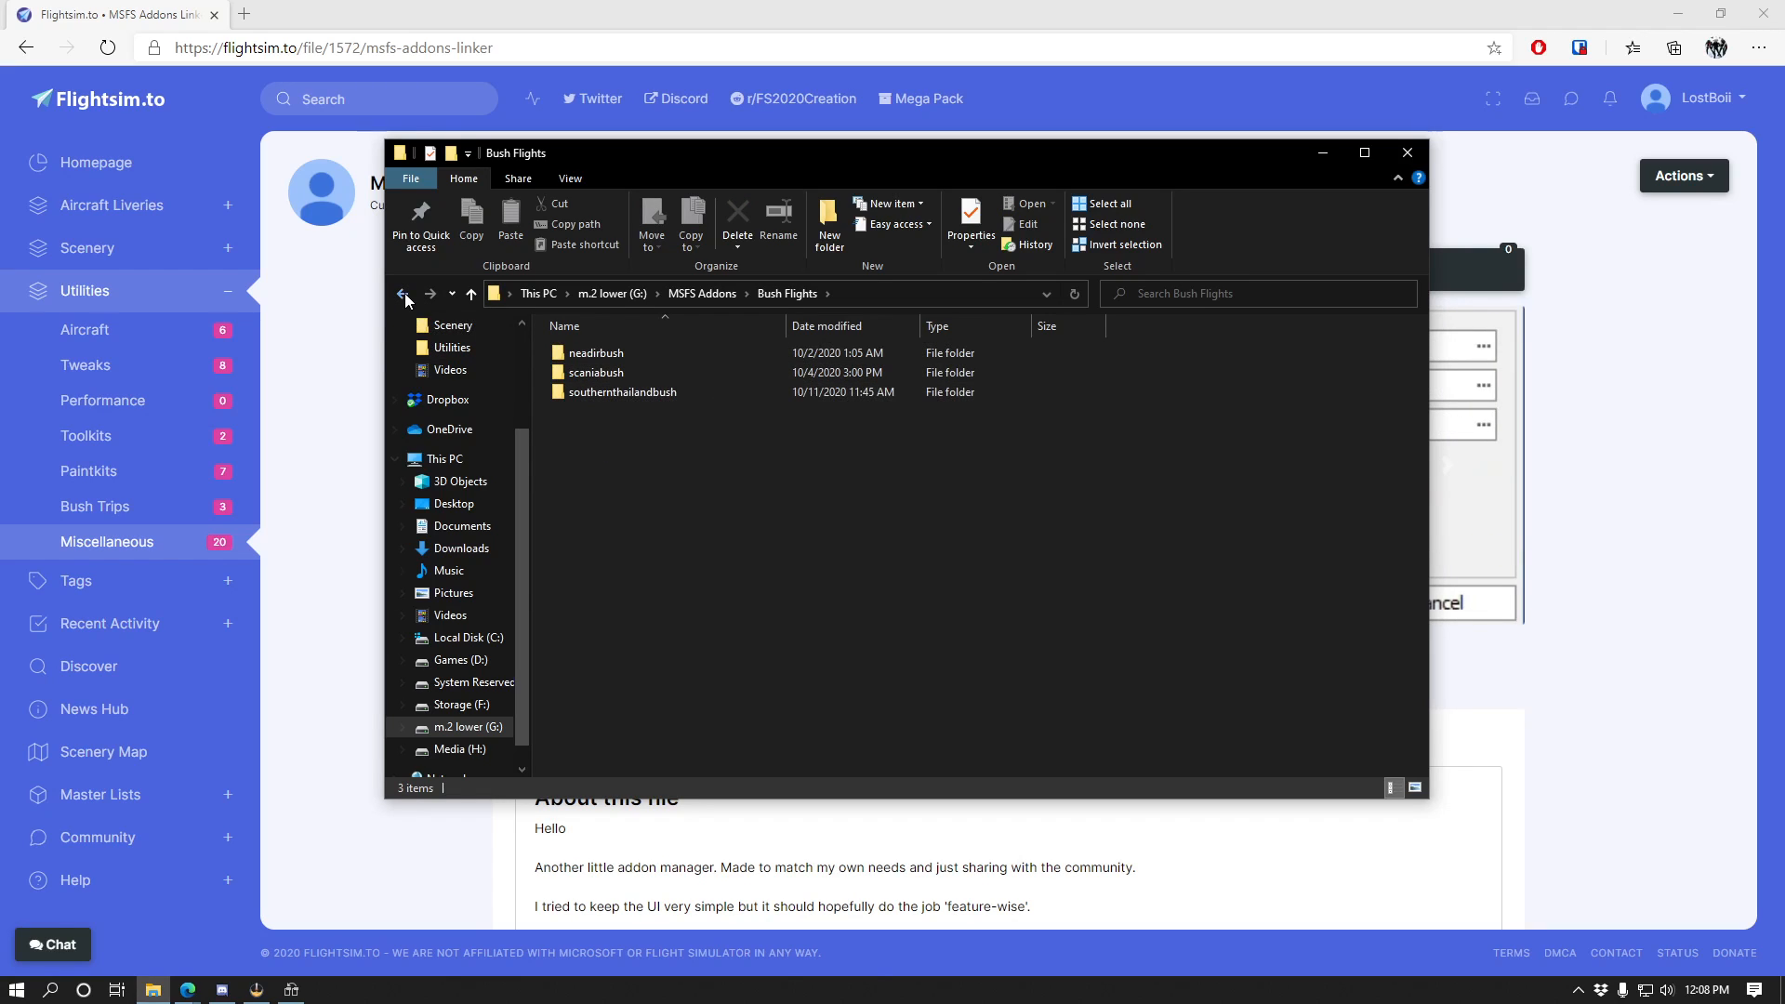
pyautogui.press('BackSpace')
pyautogui.click(615, 393)
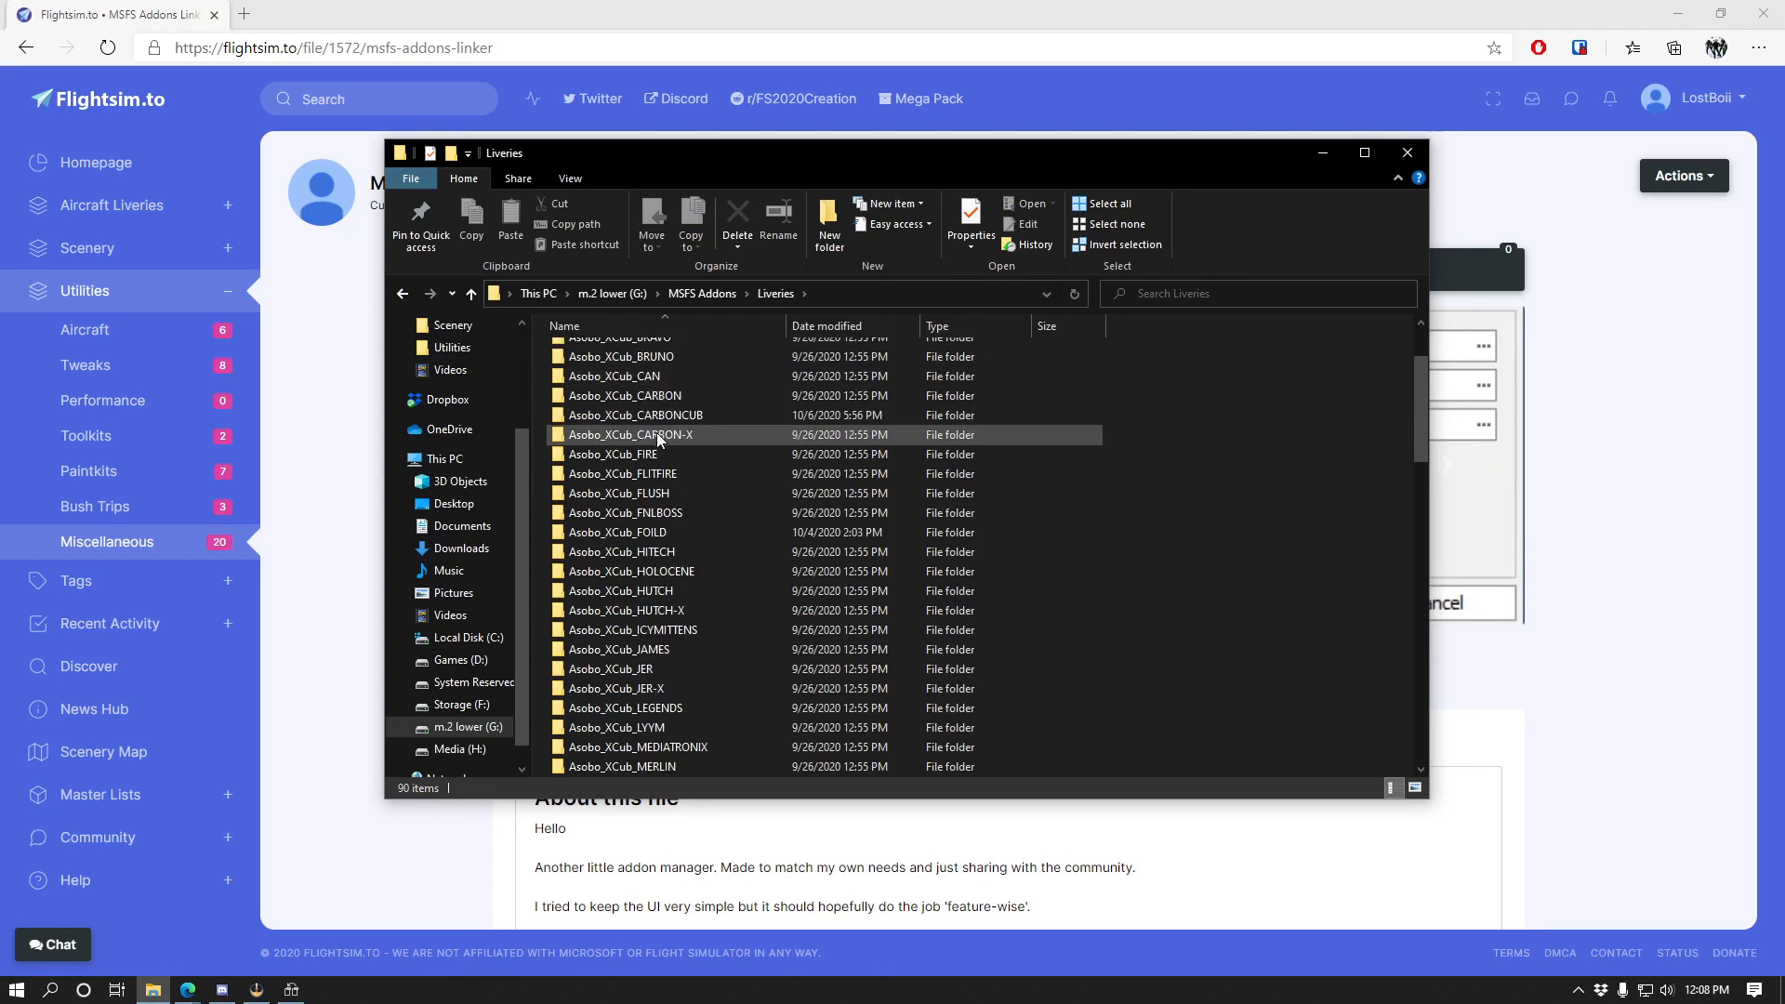
pyautogui.scroll(-20, 629, 502)
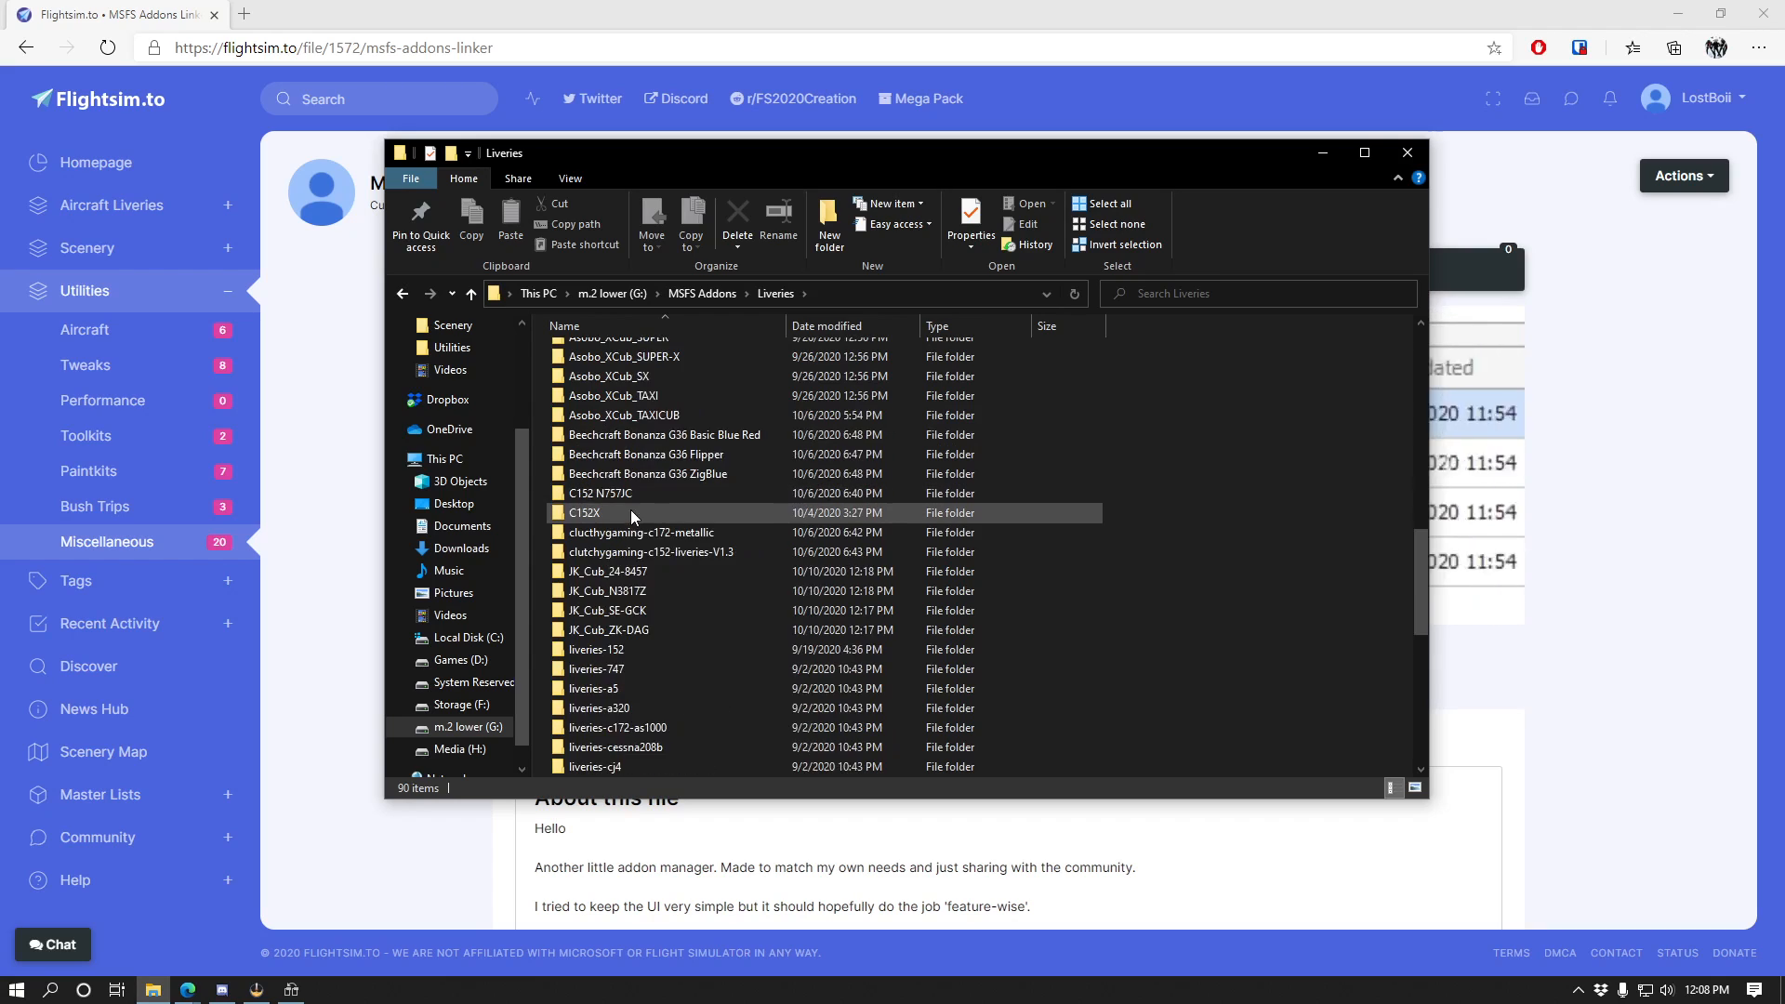
# Examine the addons in the Scenery and Utilities subfolders, and return to the main MSFS Addons folder.
pyautogui.click(403, 294)
pyautogui.doubleClick(584, 408)
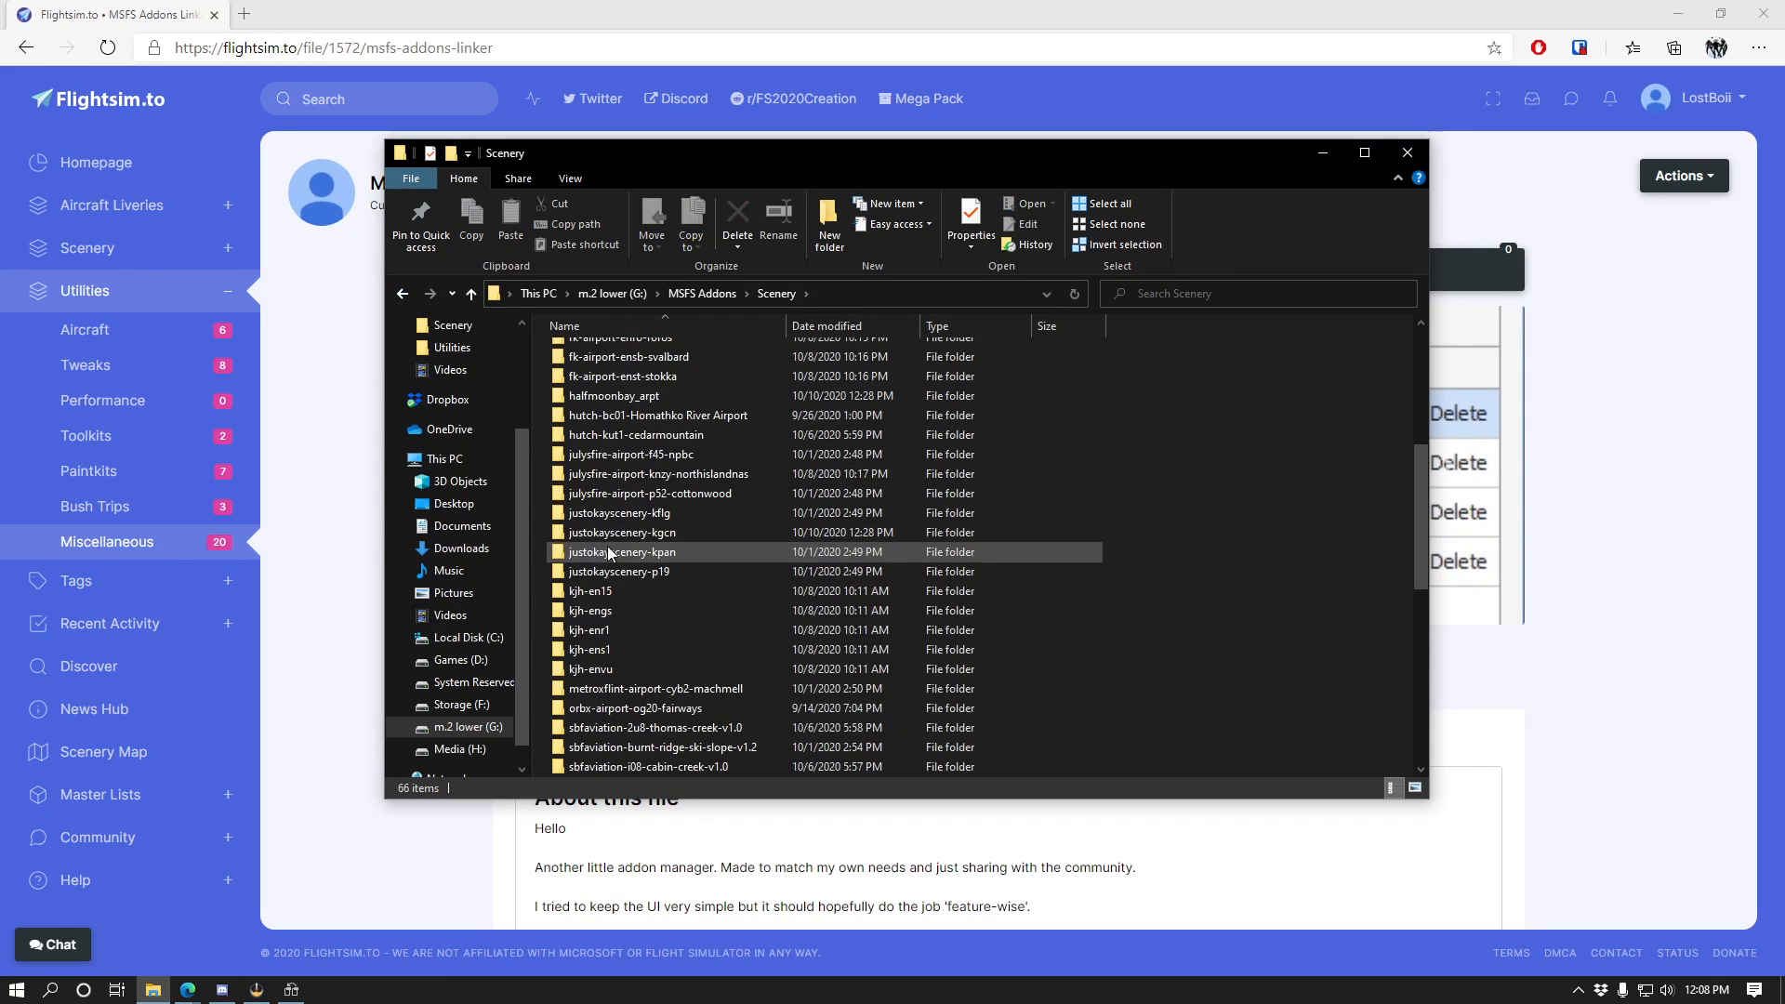
pyautogui.scroll(-15, 600, 390)
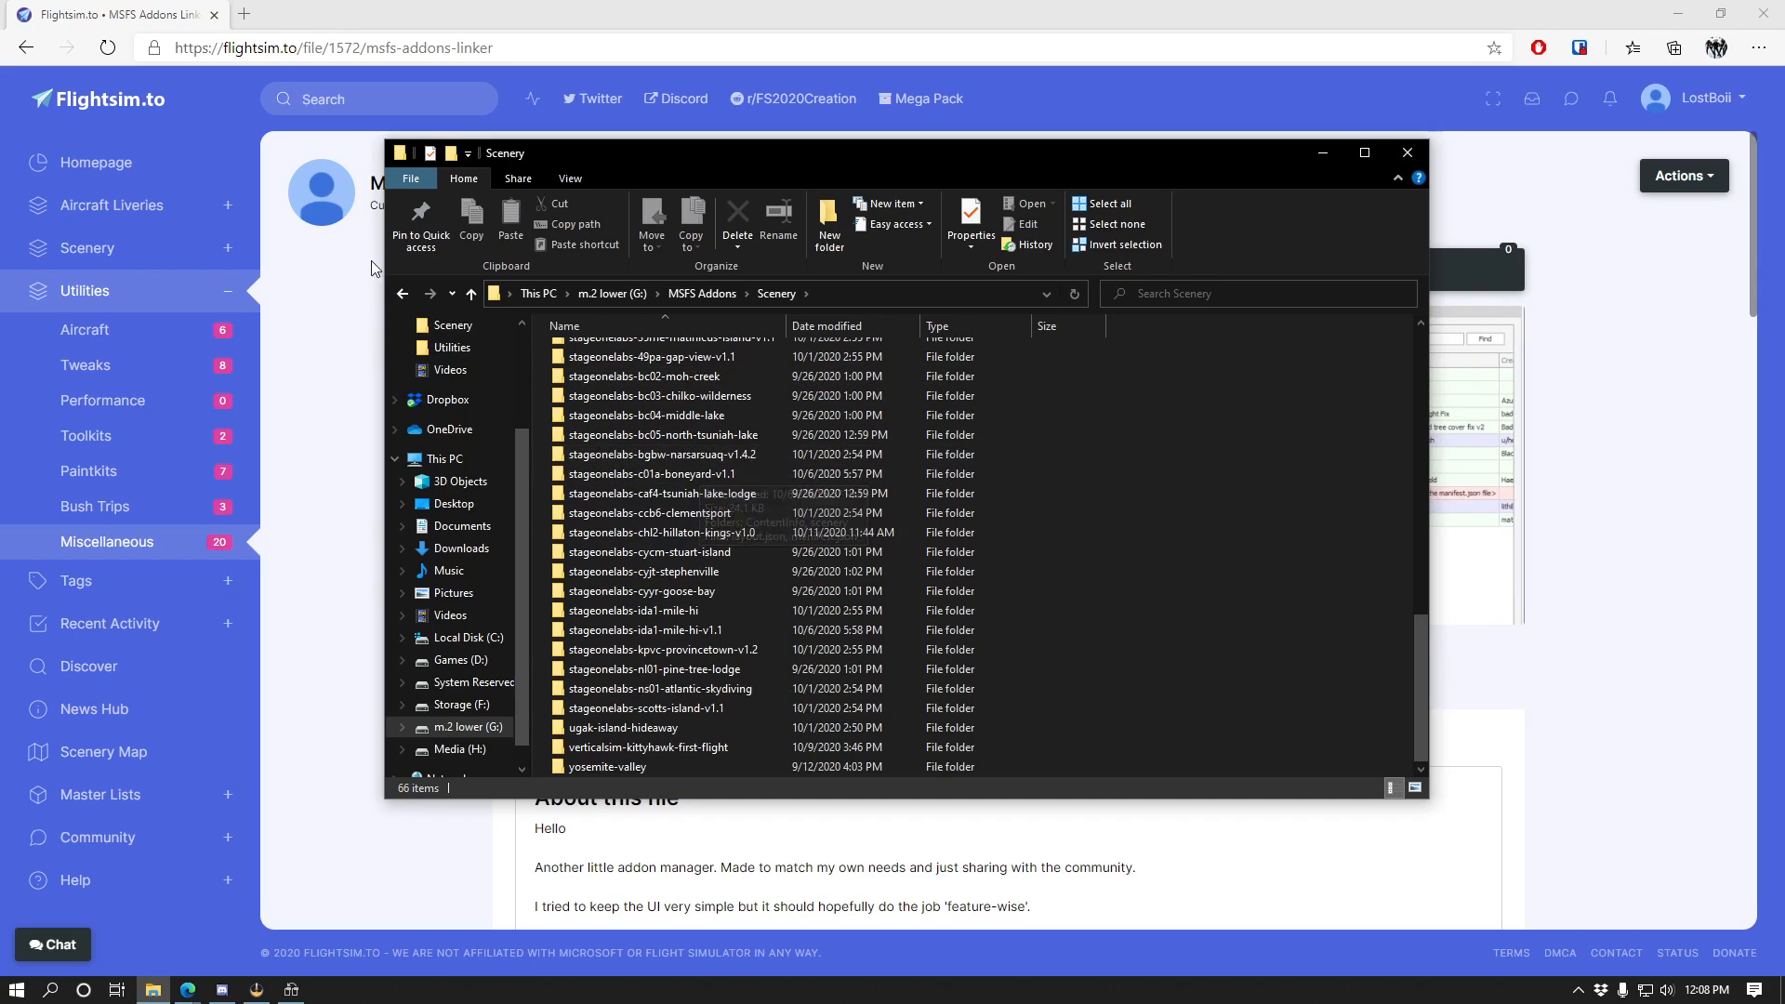
pyautogui.click(402, 294)
pyautogui.click(649, 435)
pyautogui.doubleClick(648, 438)
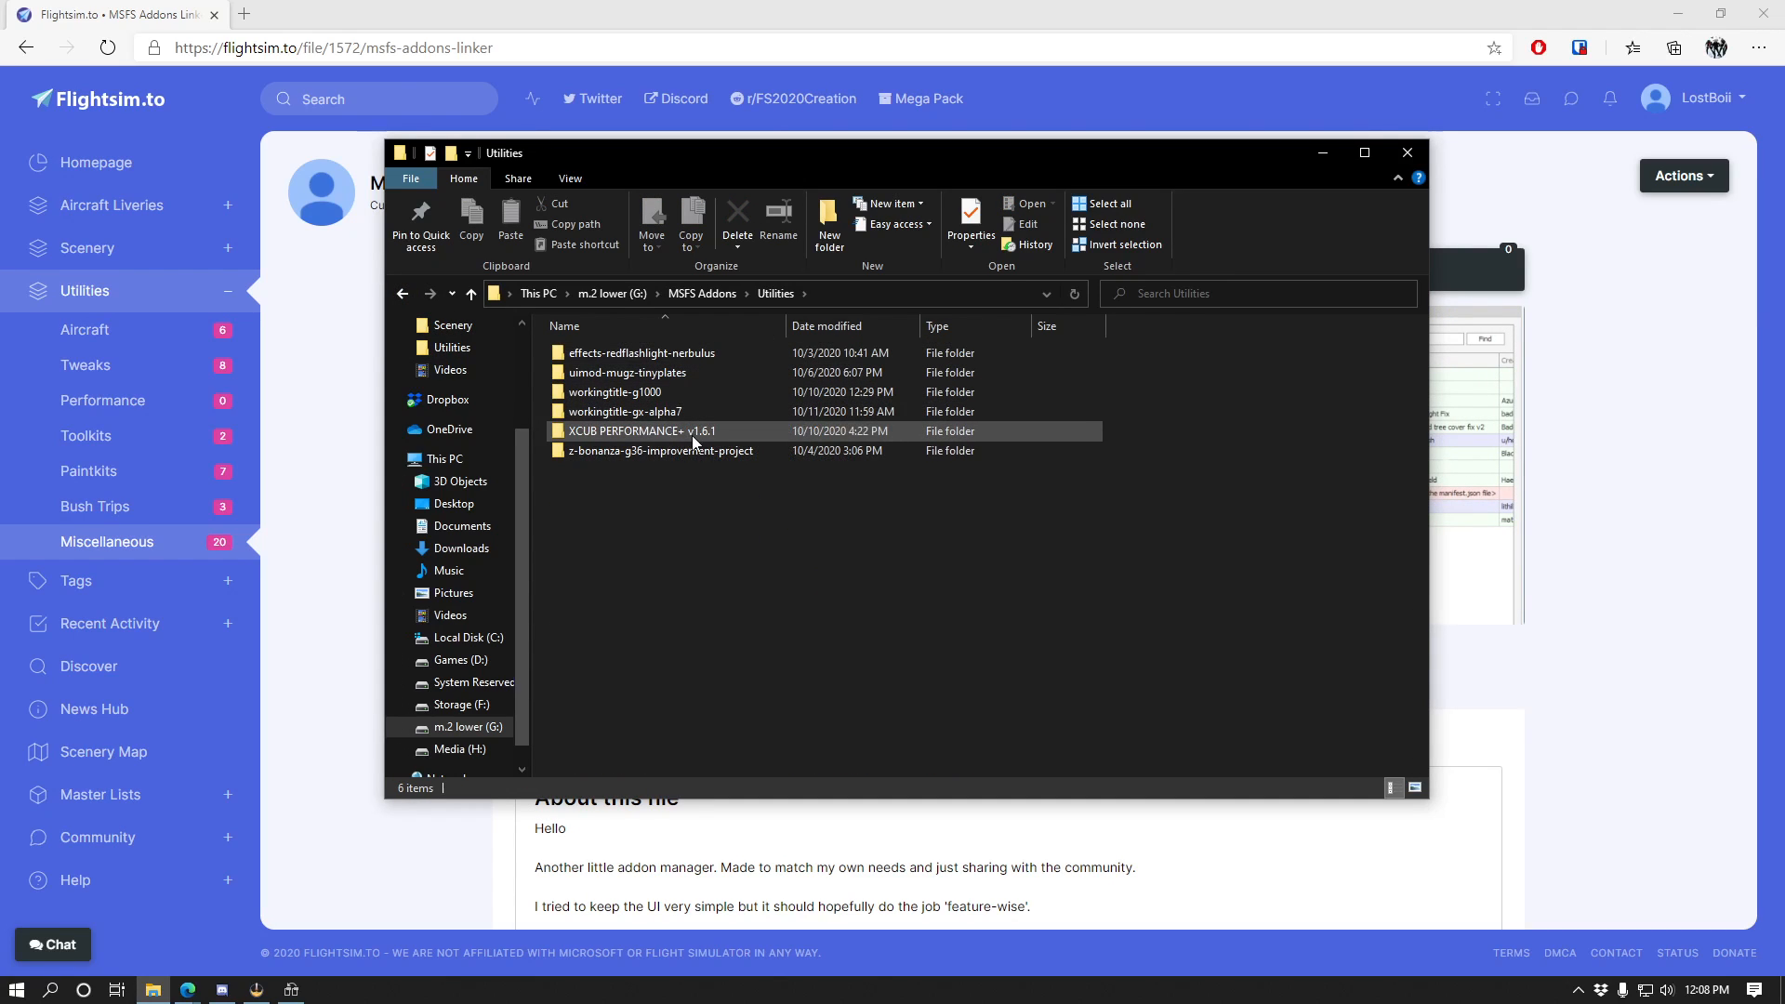
pyautogui.click(402, 294)
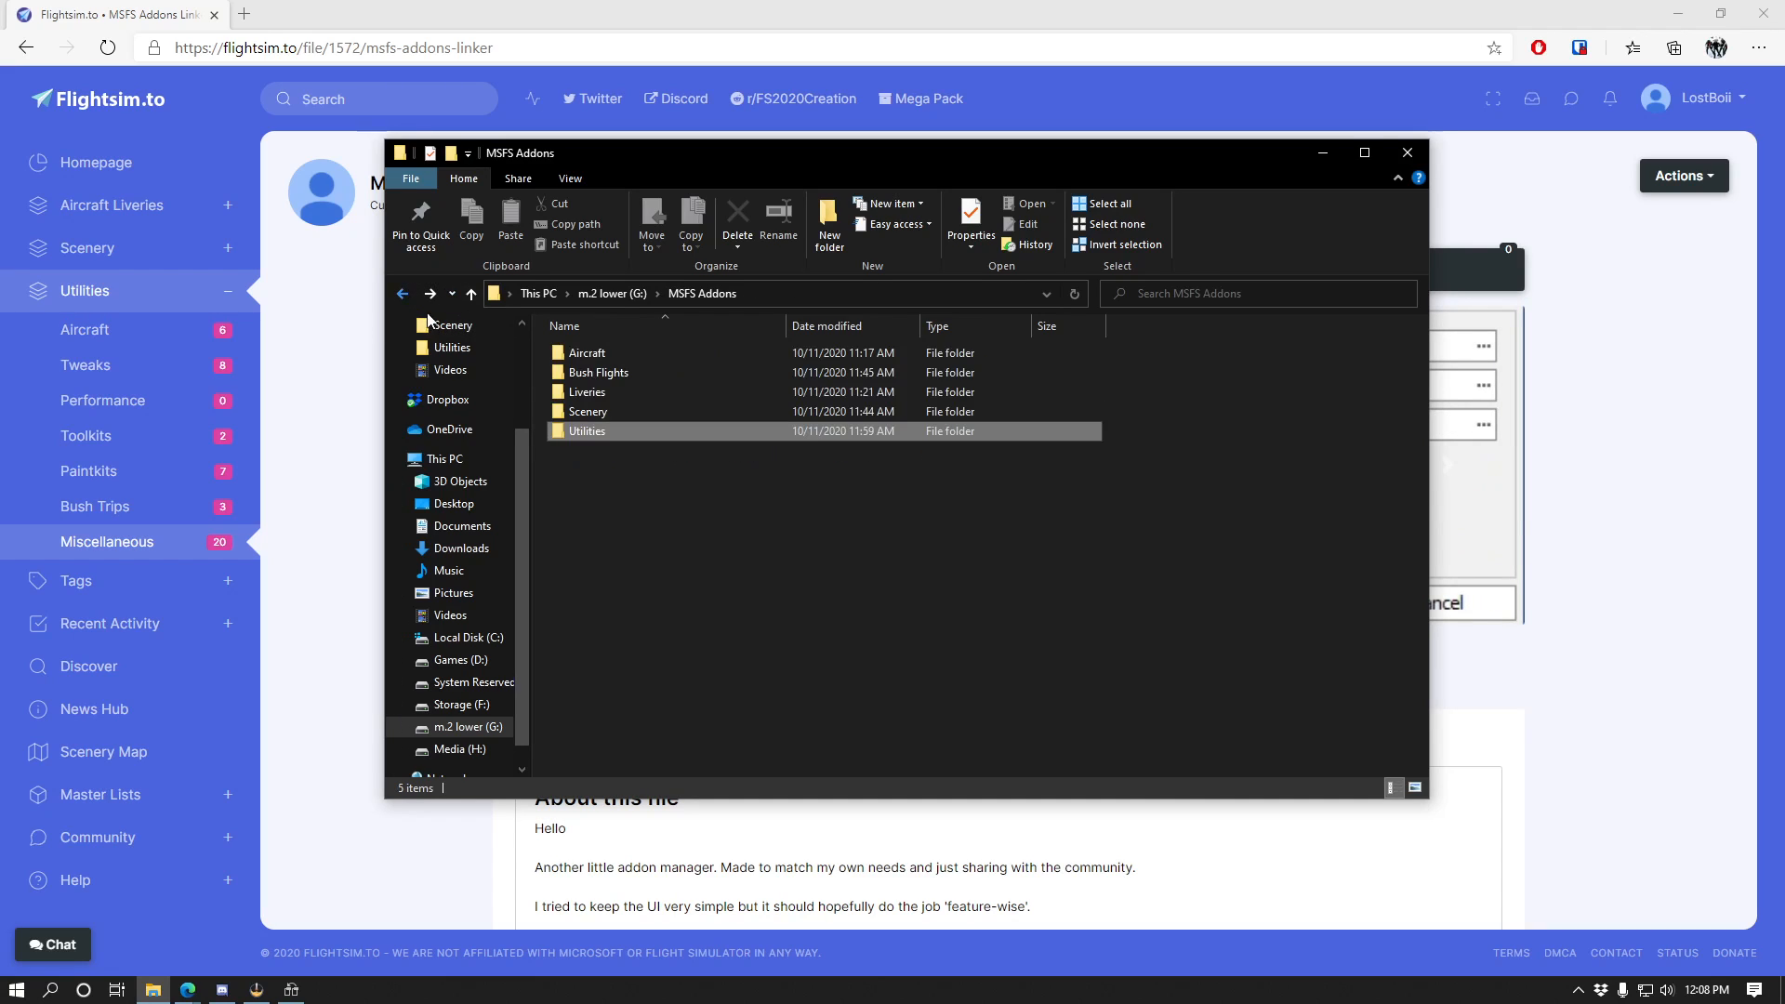
pyautogui.click(600, 372)
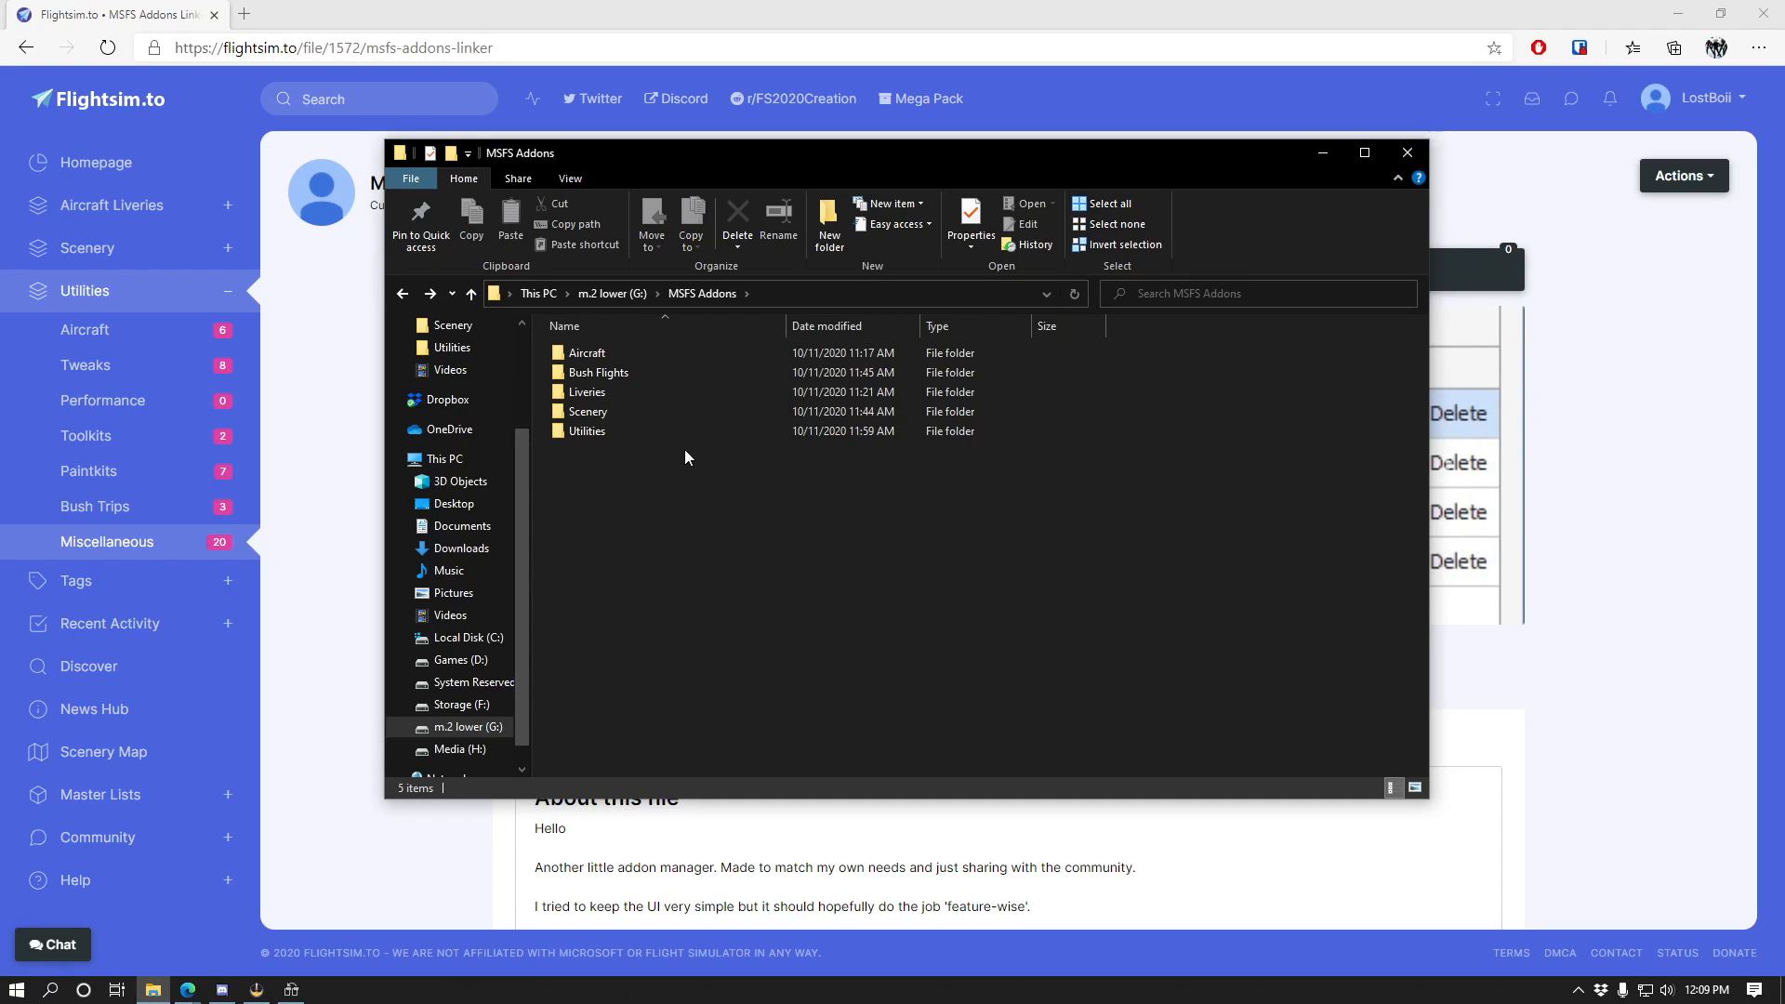
# Open the Community folder inside Microsoft Flight Simulator\Packages on the m.2 lower (G:) drive.
pyautogui.click(616, 292)
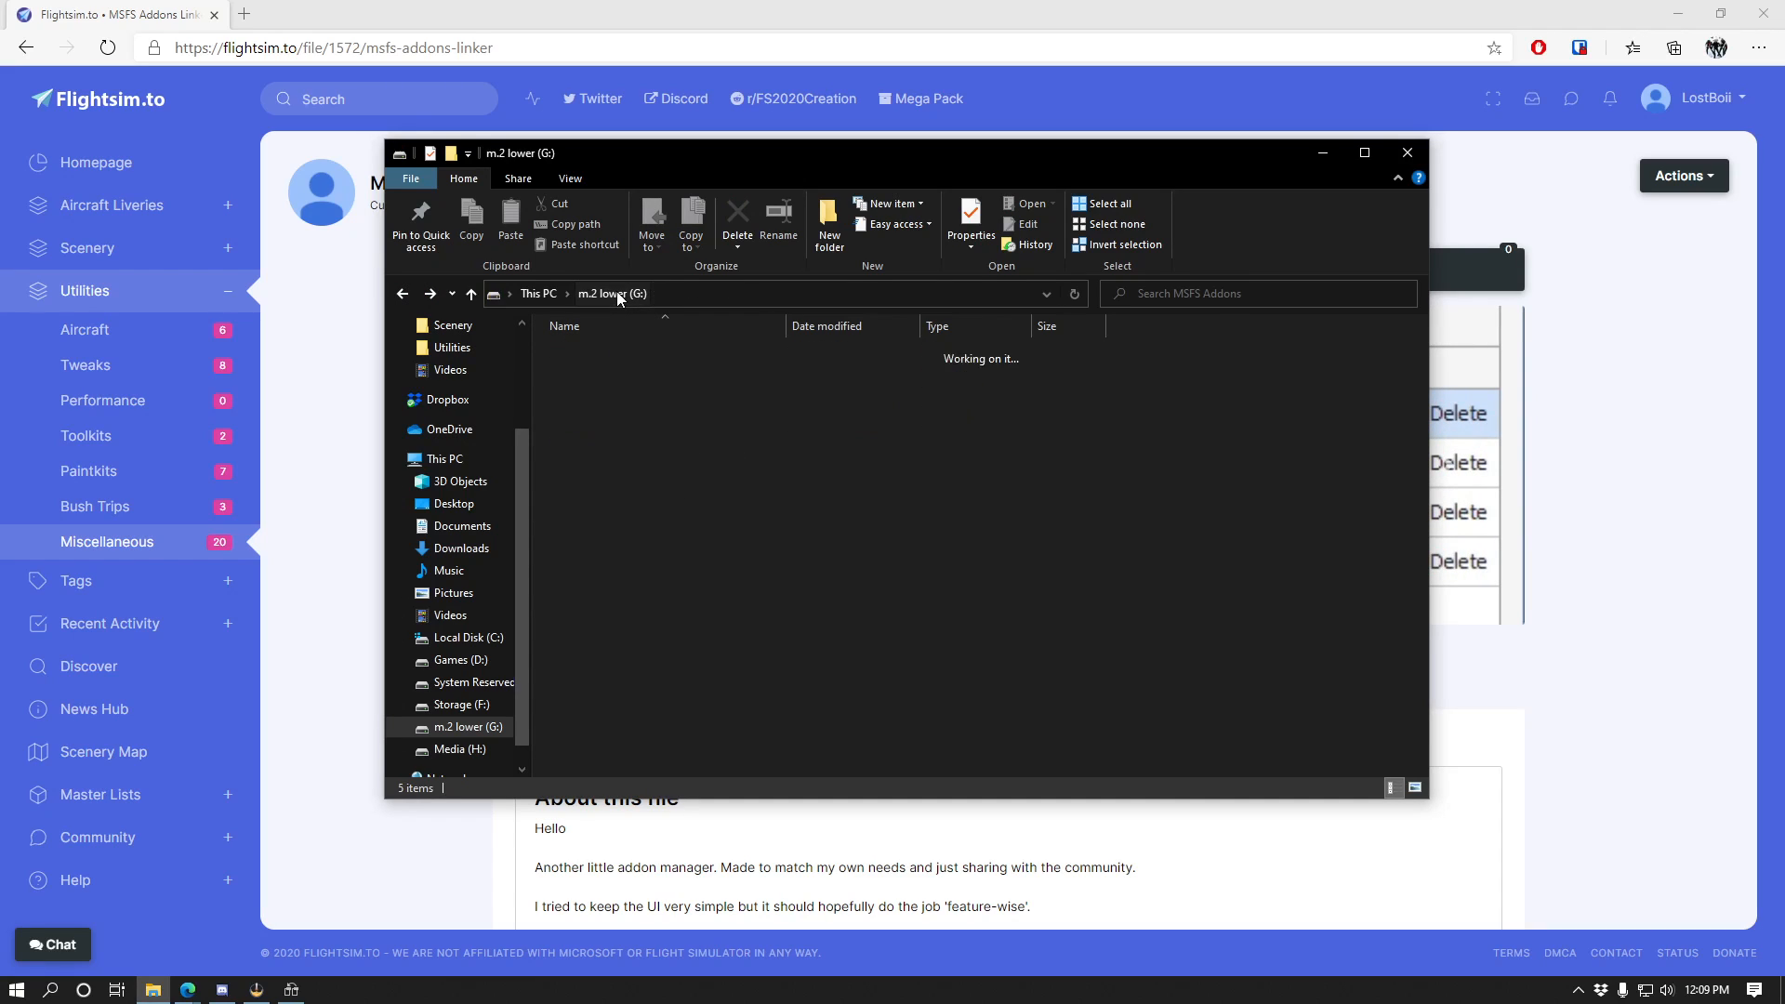
pyautogui.click(605, 372)
pyautogui.doubleClick(607, 372)
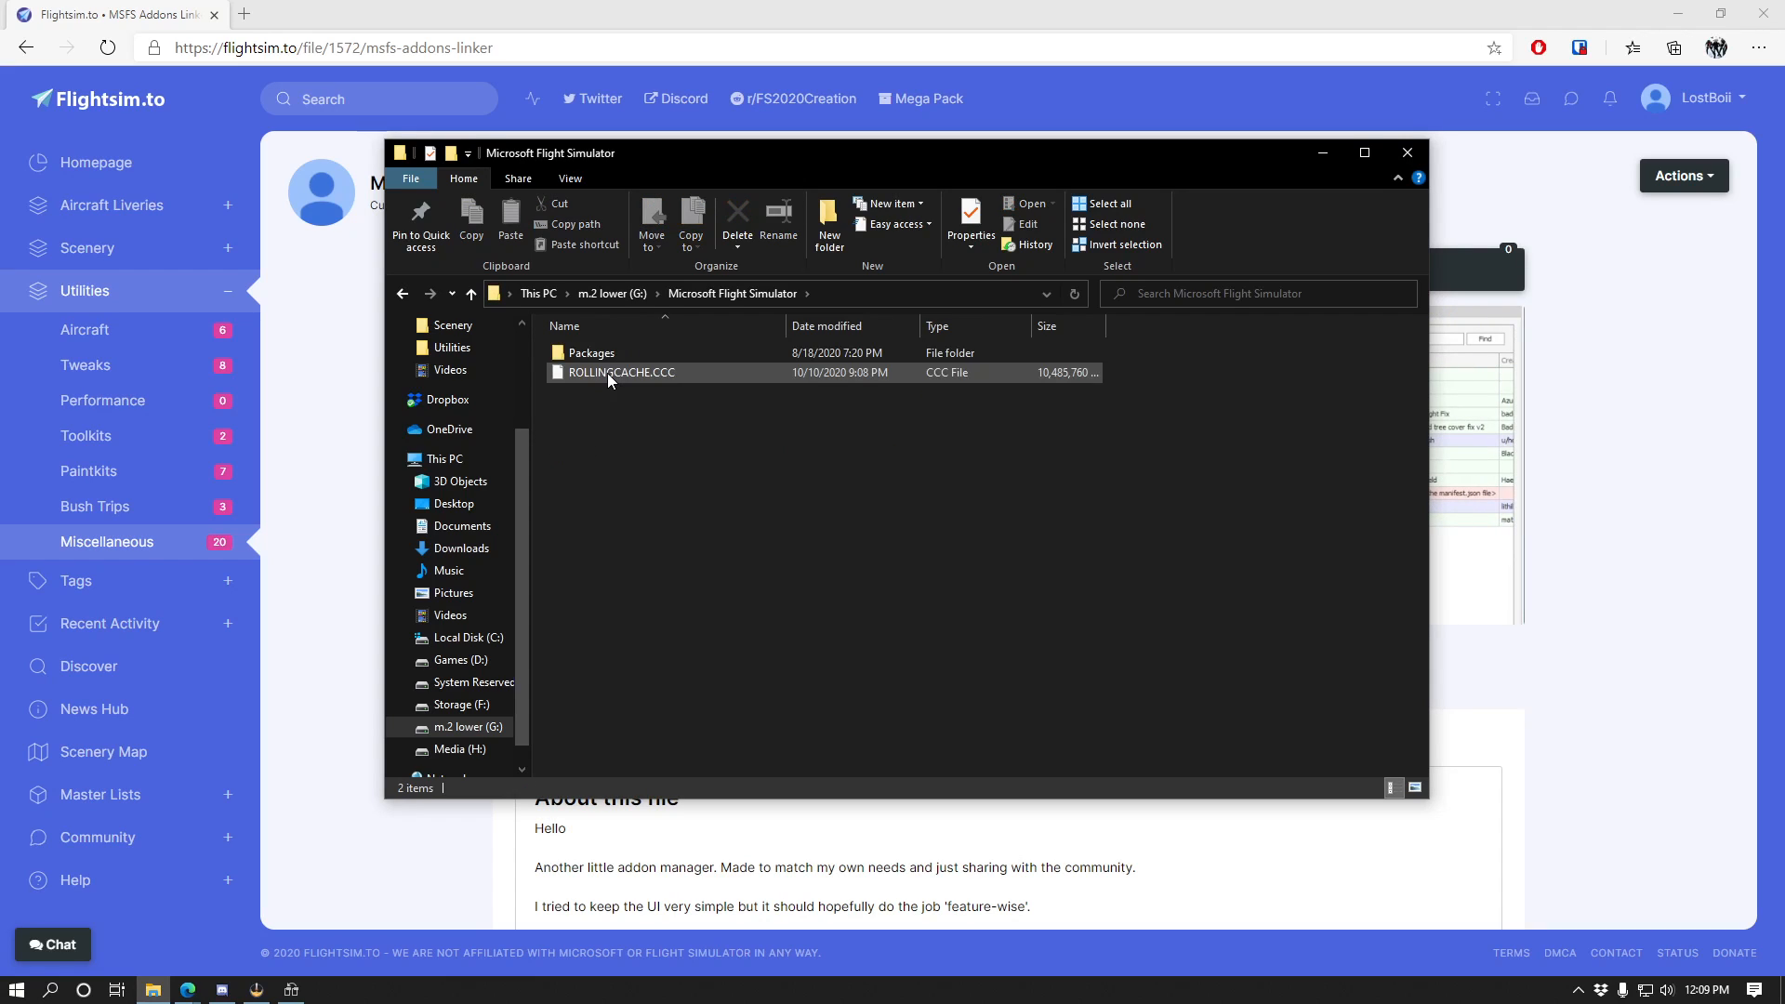
pyautogui.doubleClick(634, 354)
pyautogui.doubleClick(634, 354)
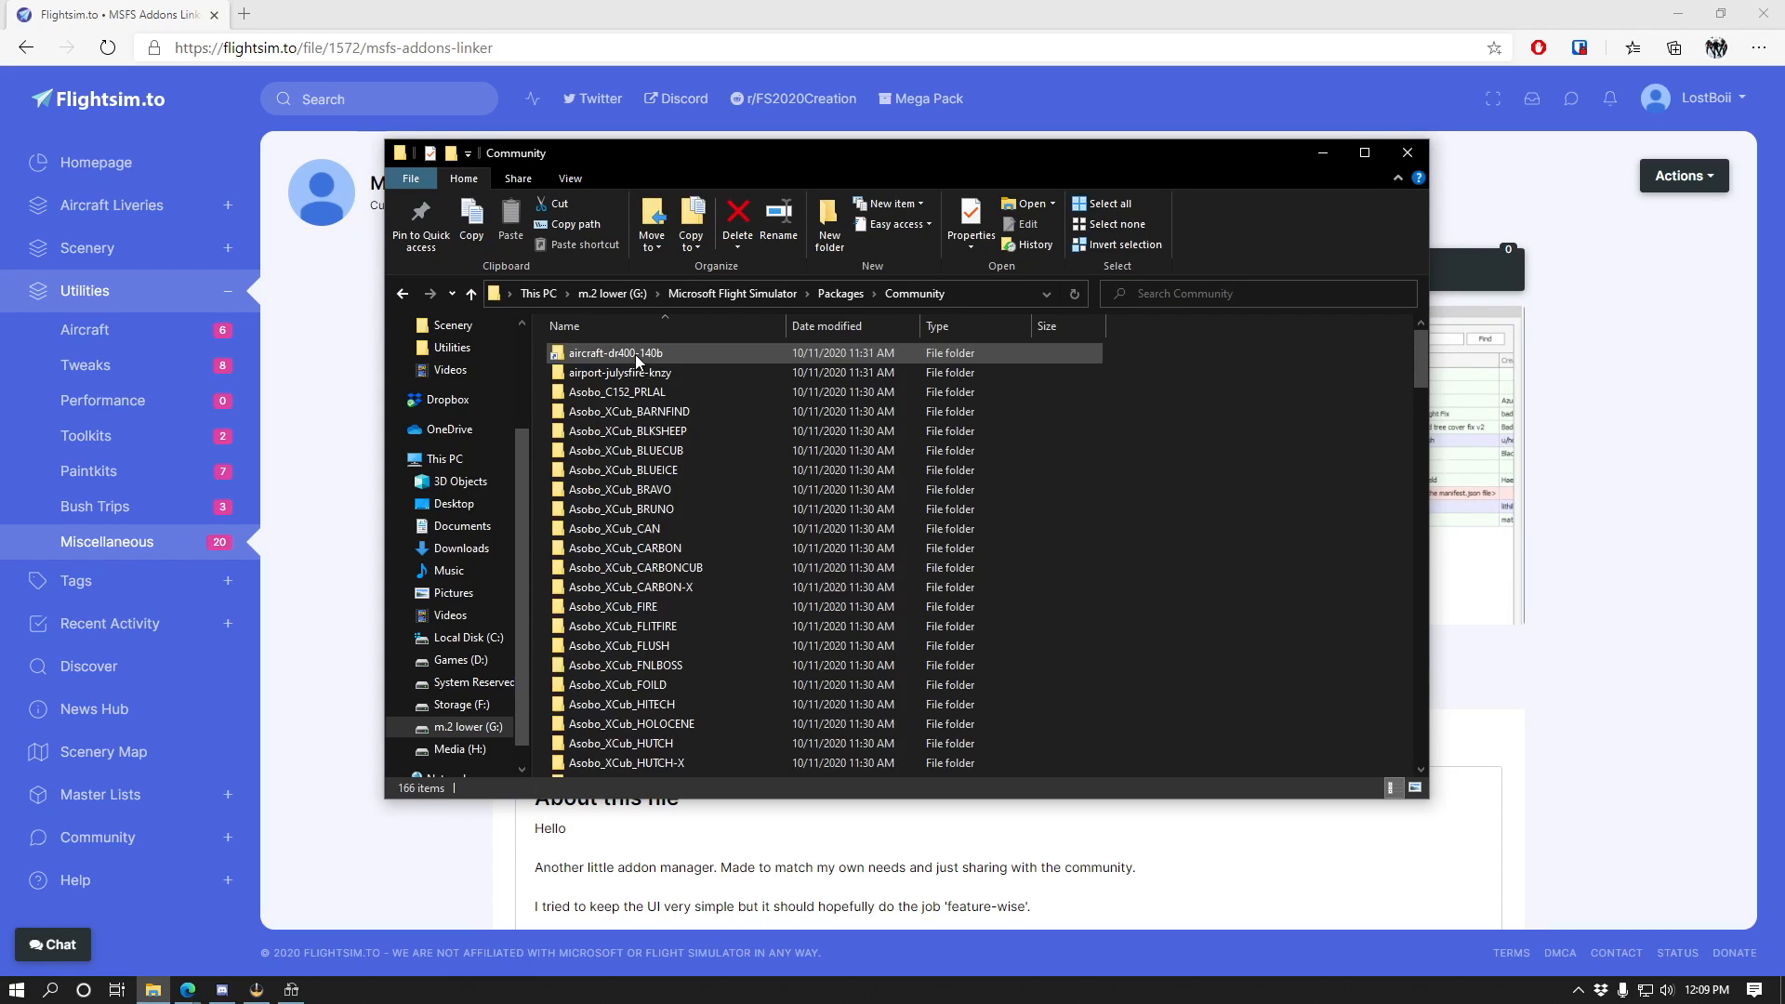
# Look through the addon folder links in the Community folder and delete all of them.
pyautogui.scroll(-10, 703, 493)
pyautogui.scroll(-20, 718, 493)
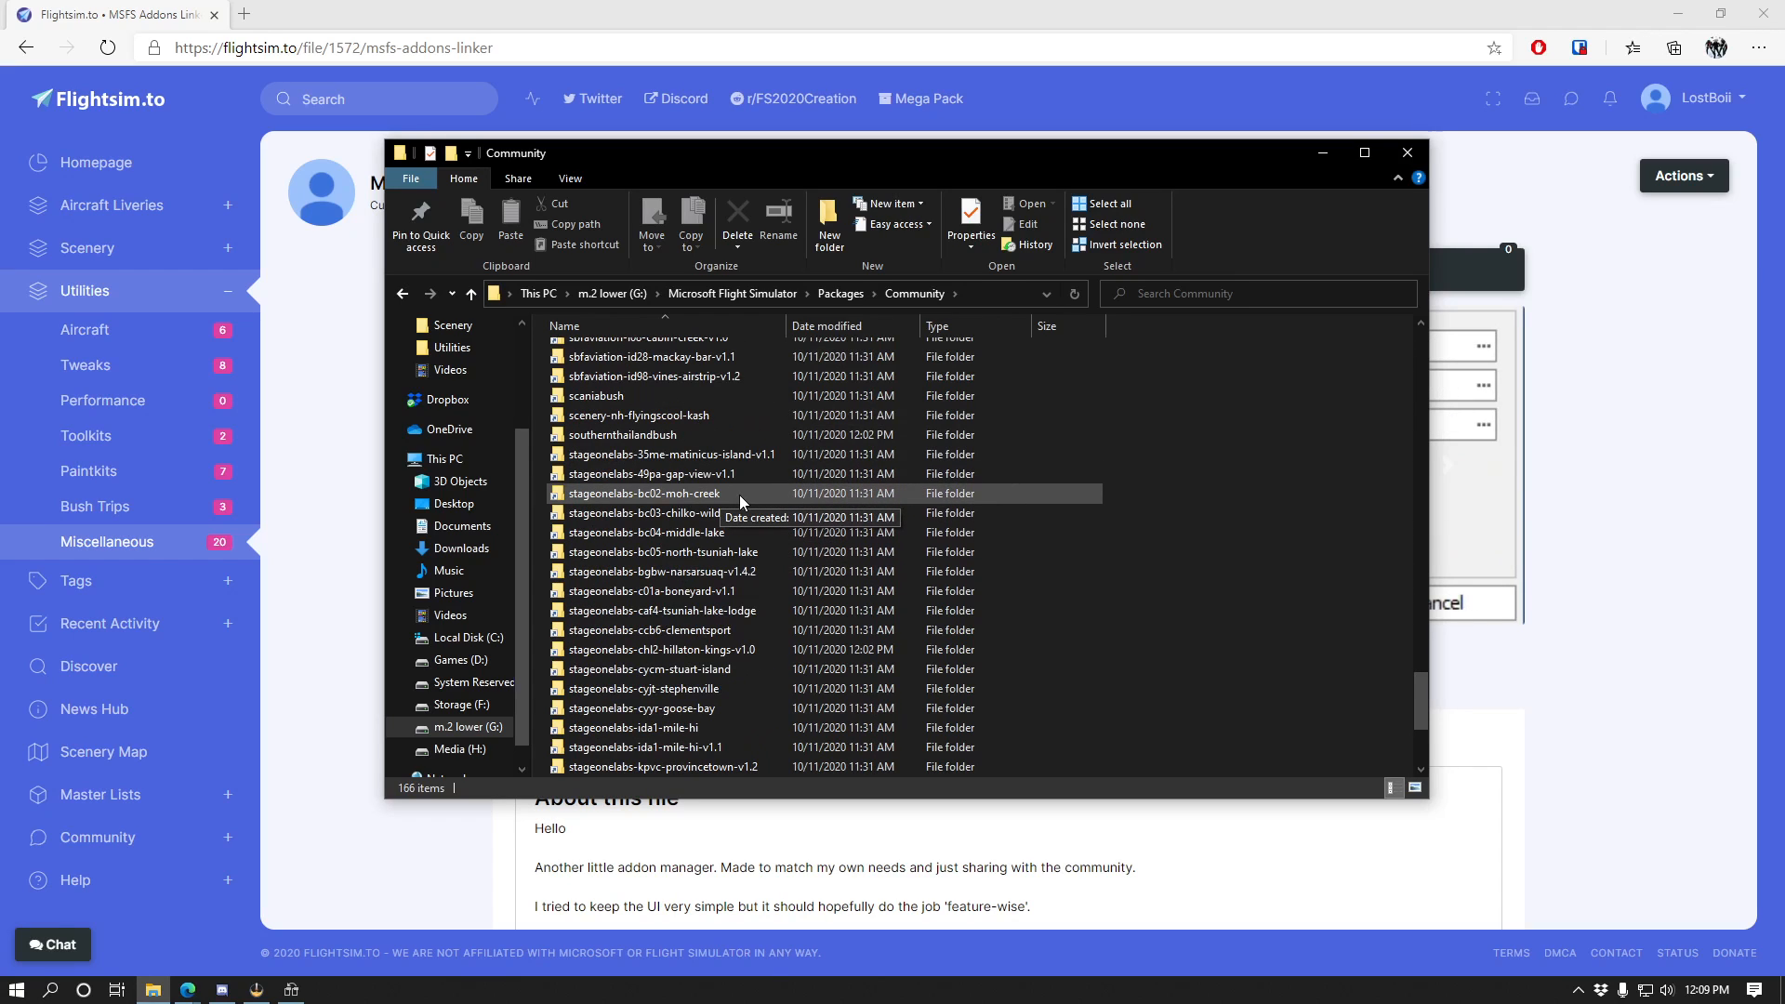
pyautogui.scroll(12, 939, 657)
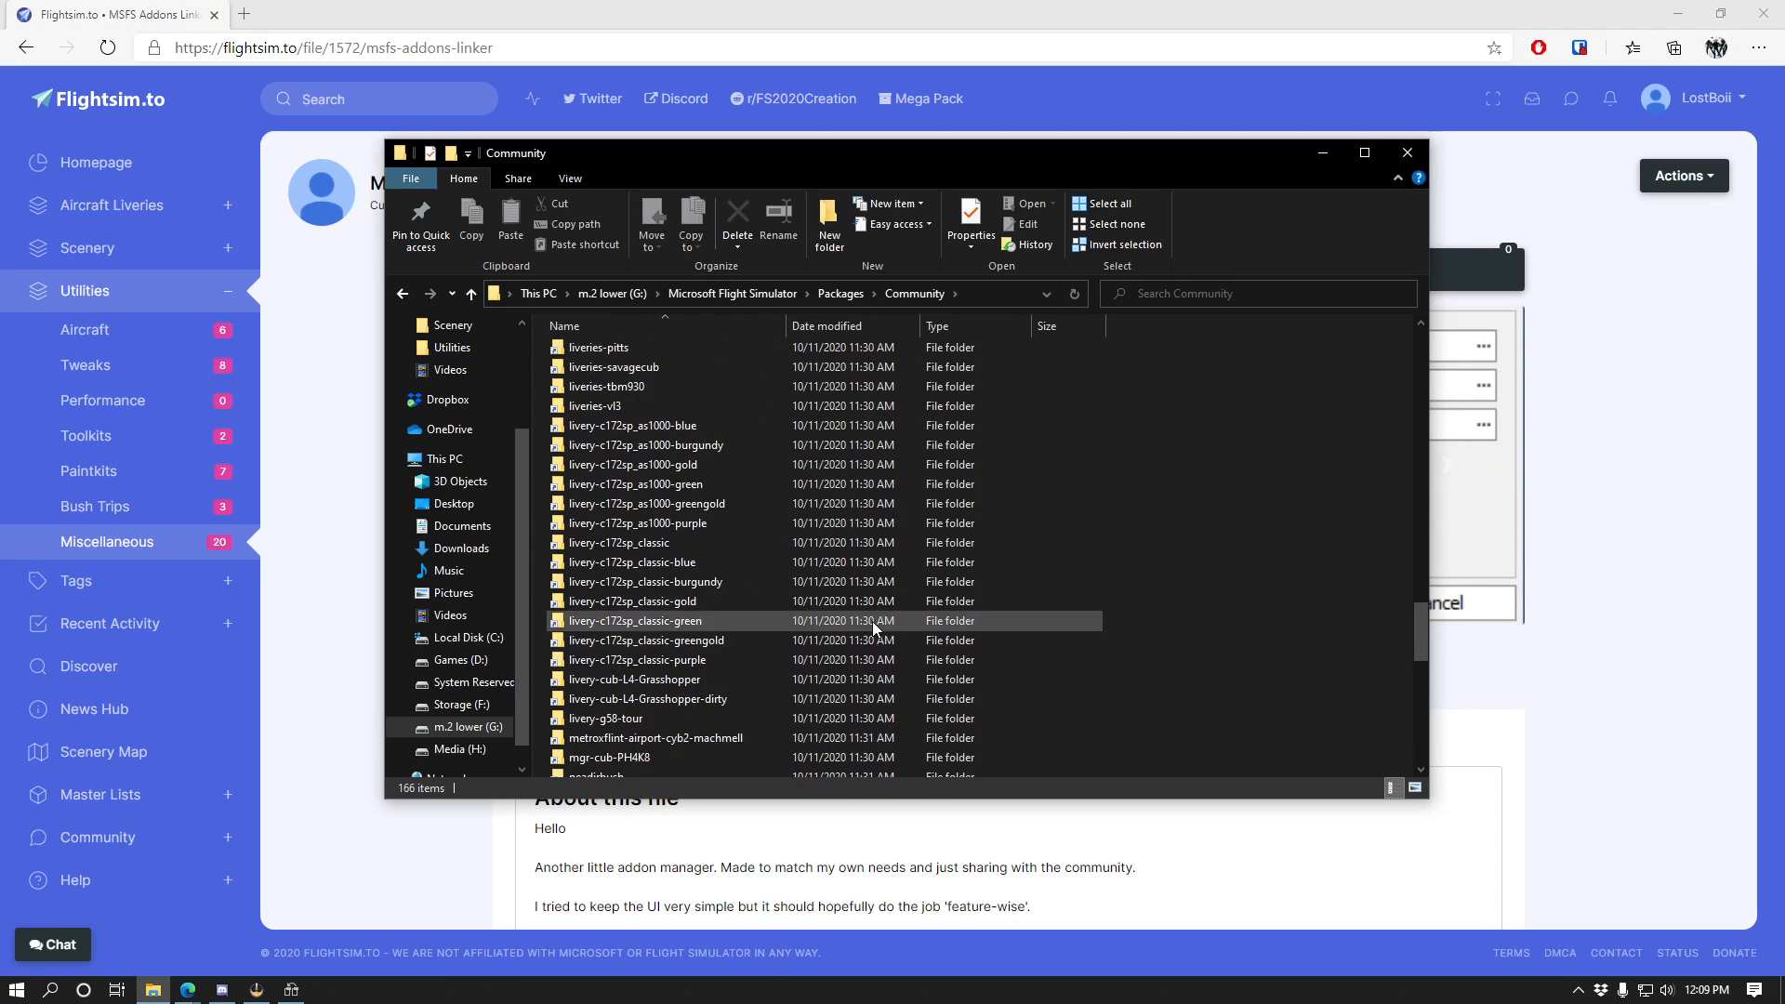
pyautogui.scroll(15, 862, 569)
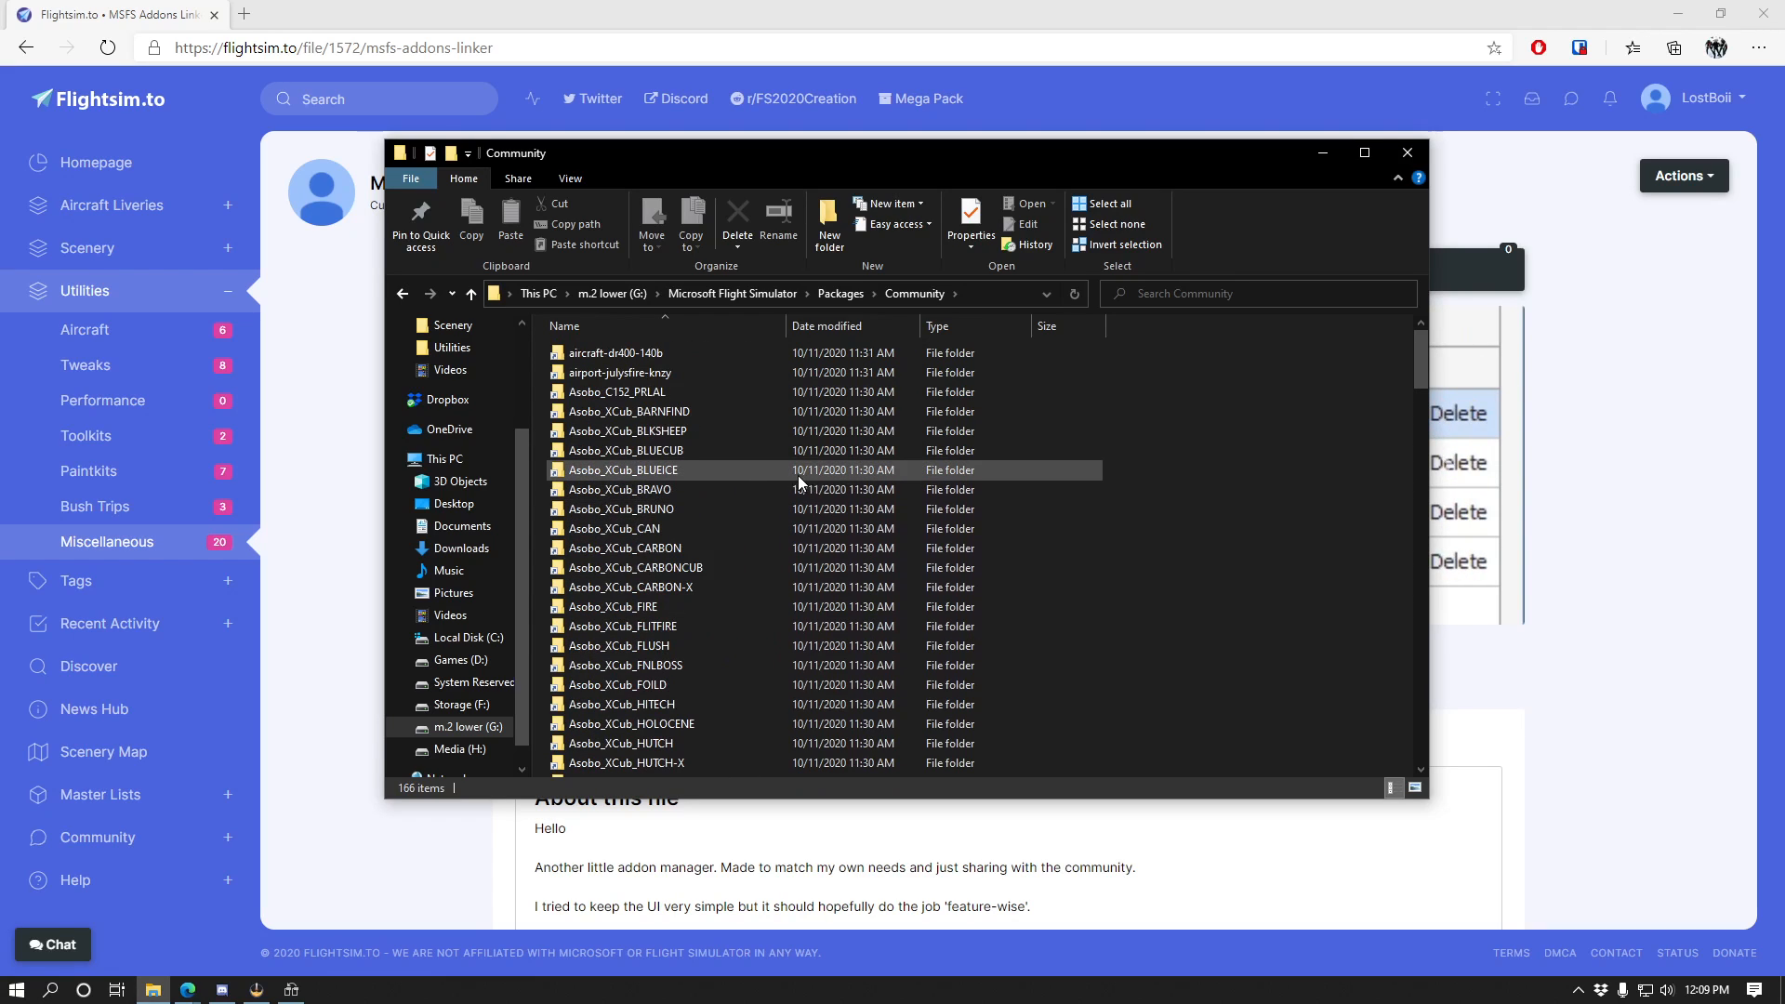
pyautogui.scroll(-15, 892, 476)
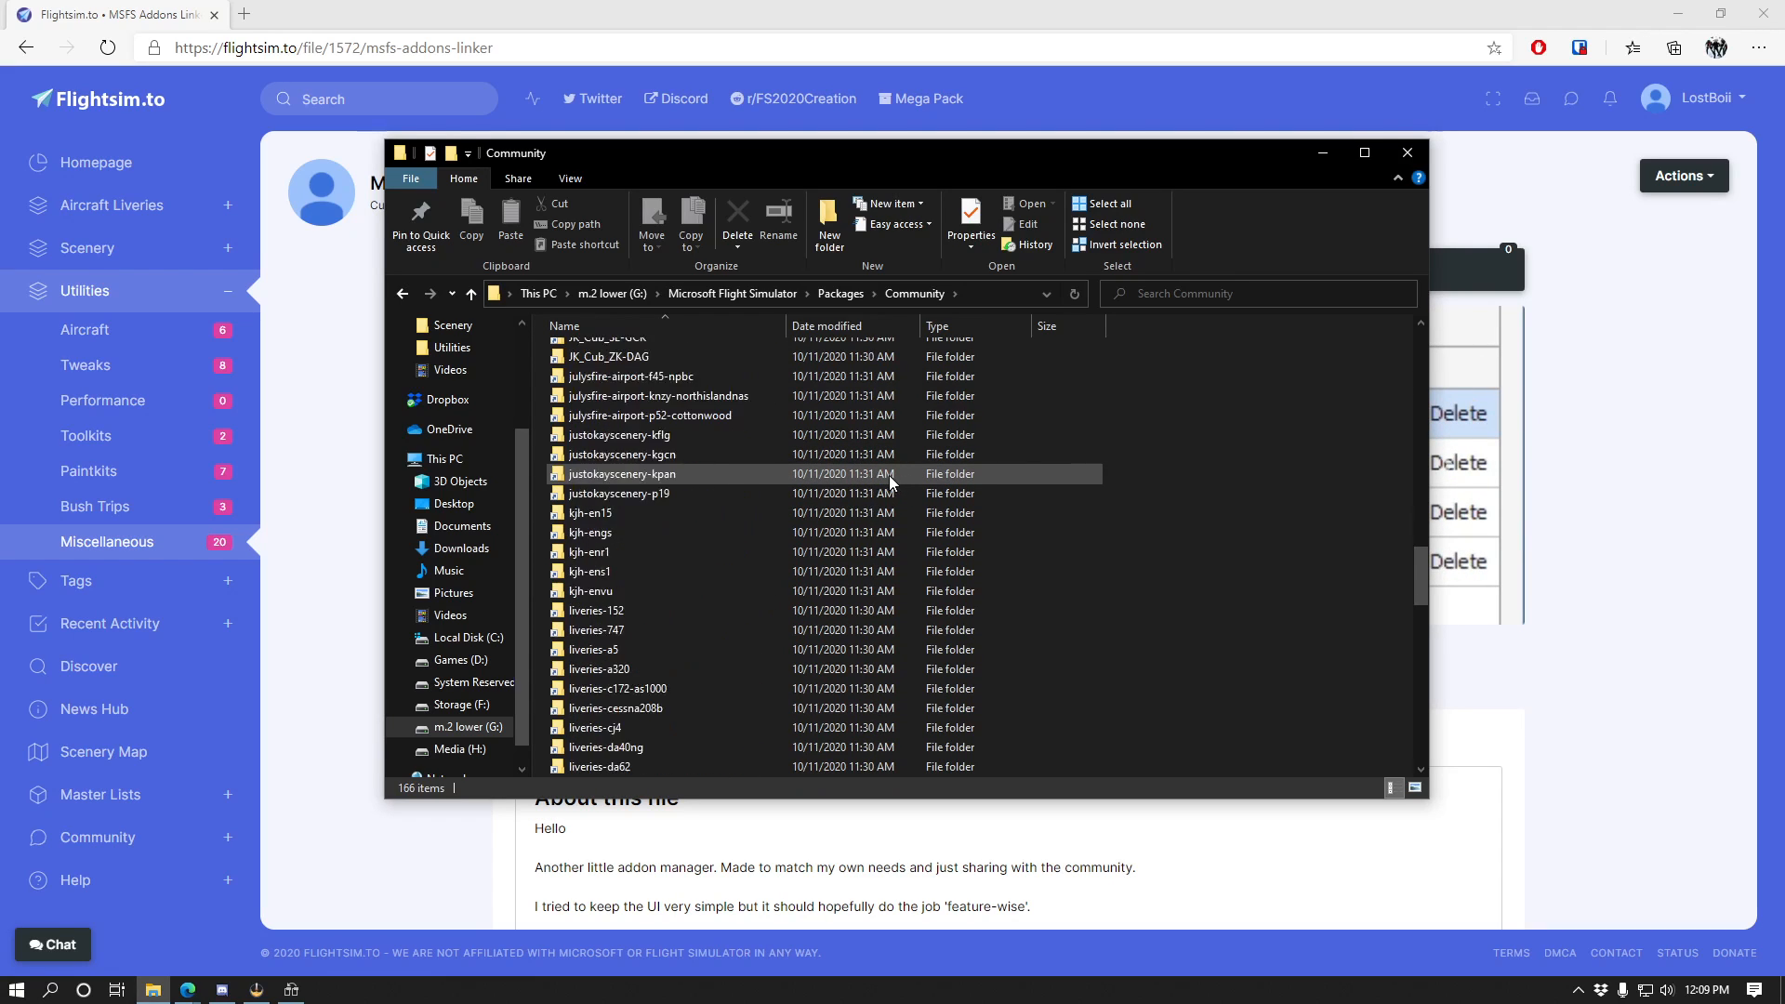
pyautogui.scroll(-15, 887, 477)
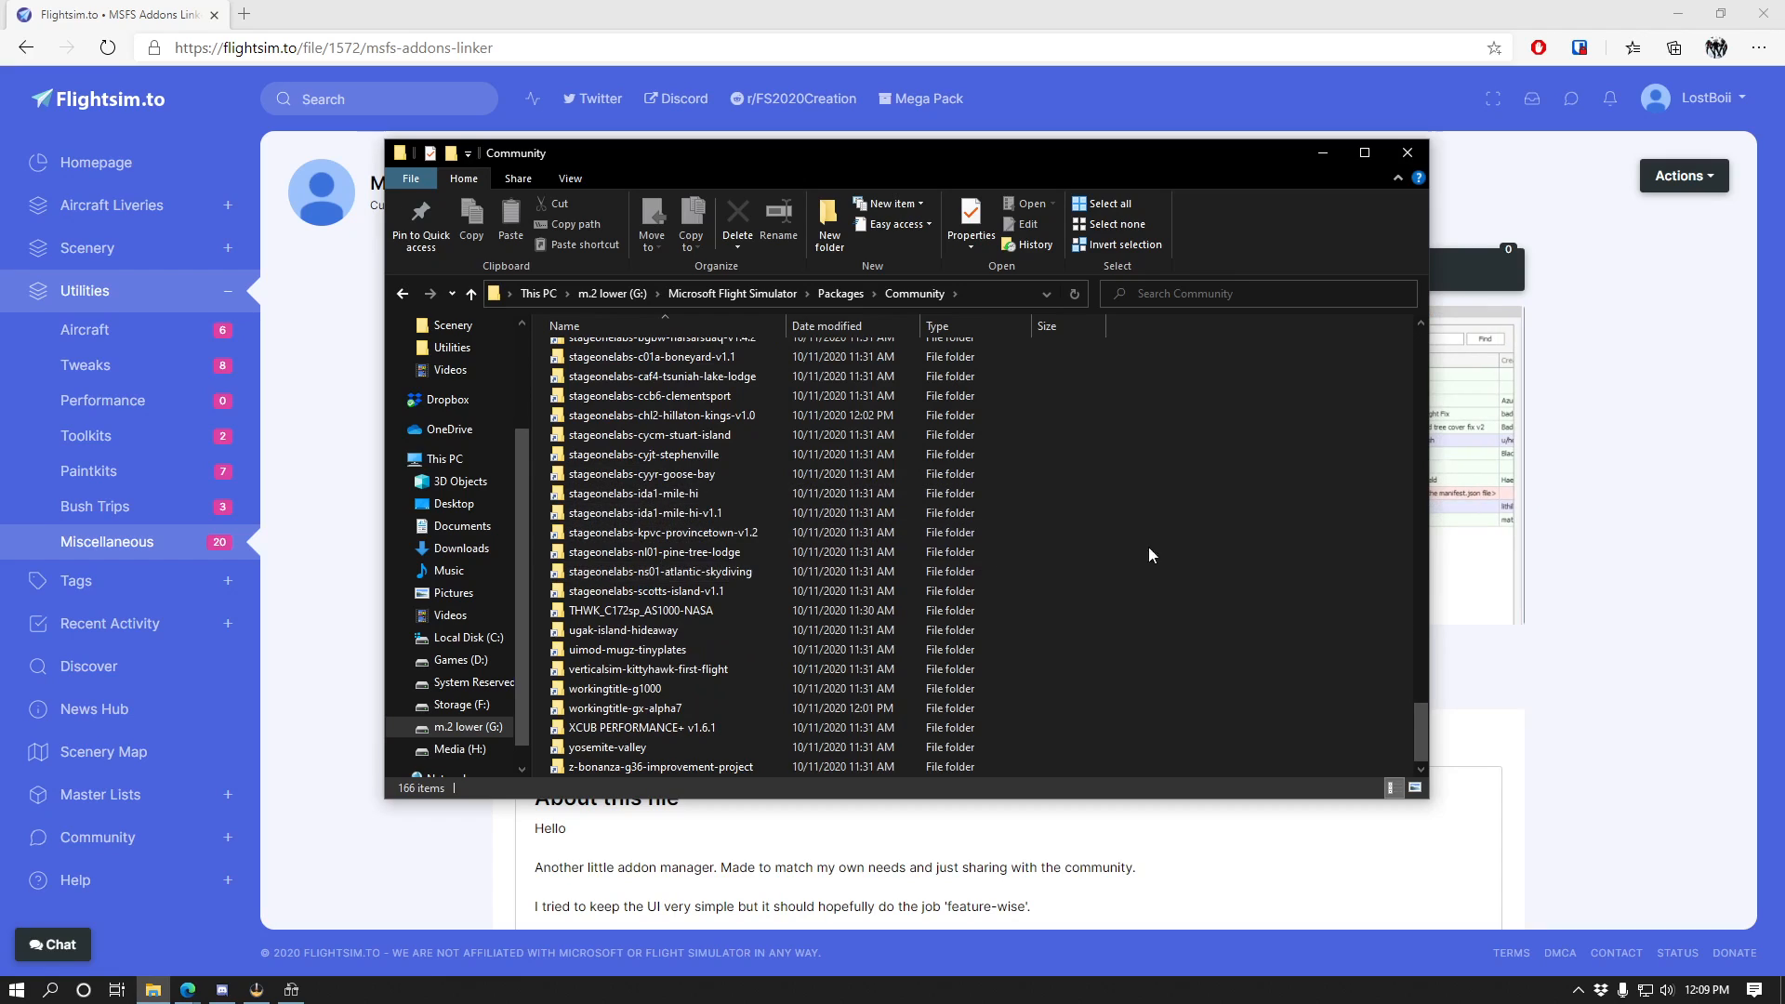
pyautogui.hotkey('ctrl', 'a')
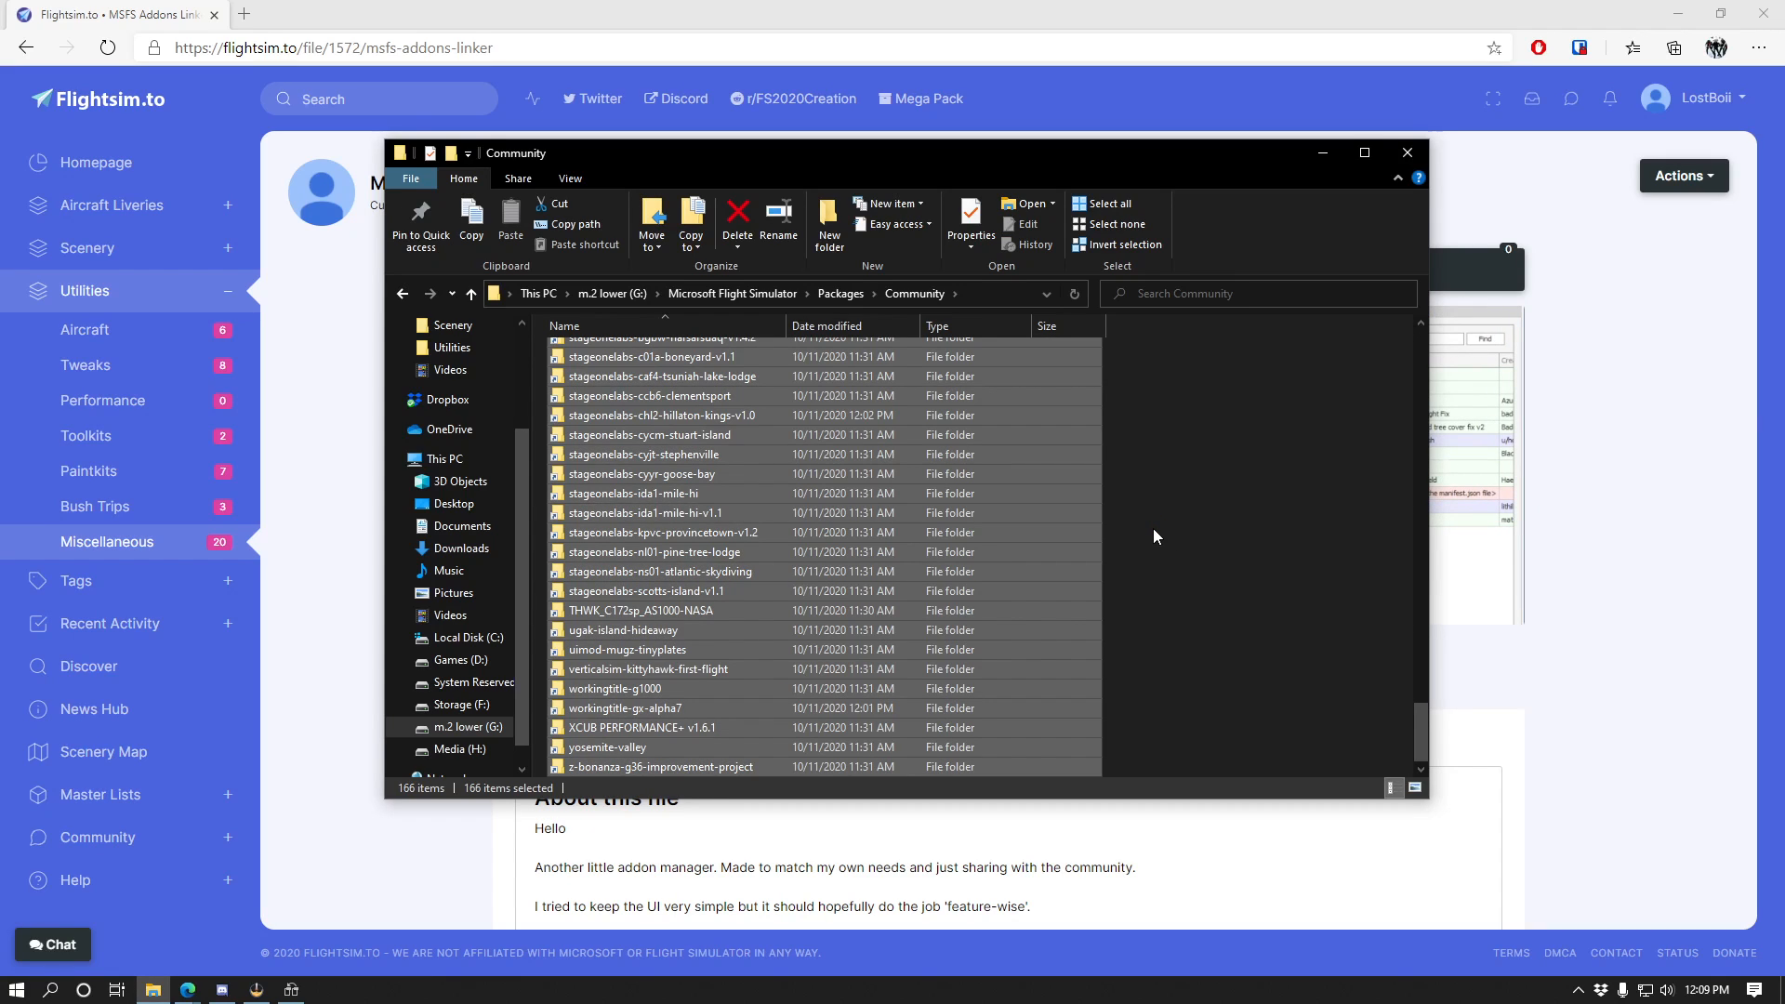
pyautogui.press('Delete')
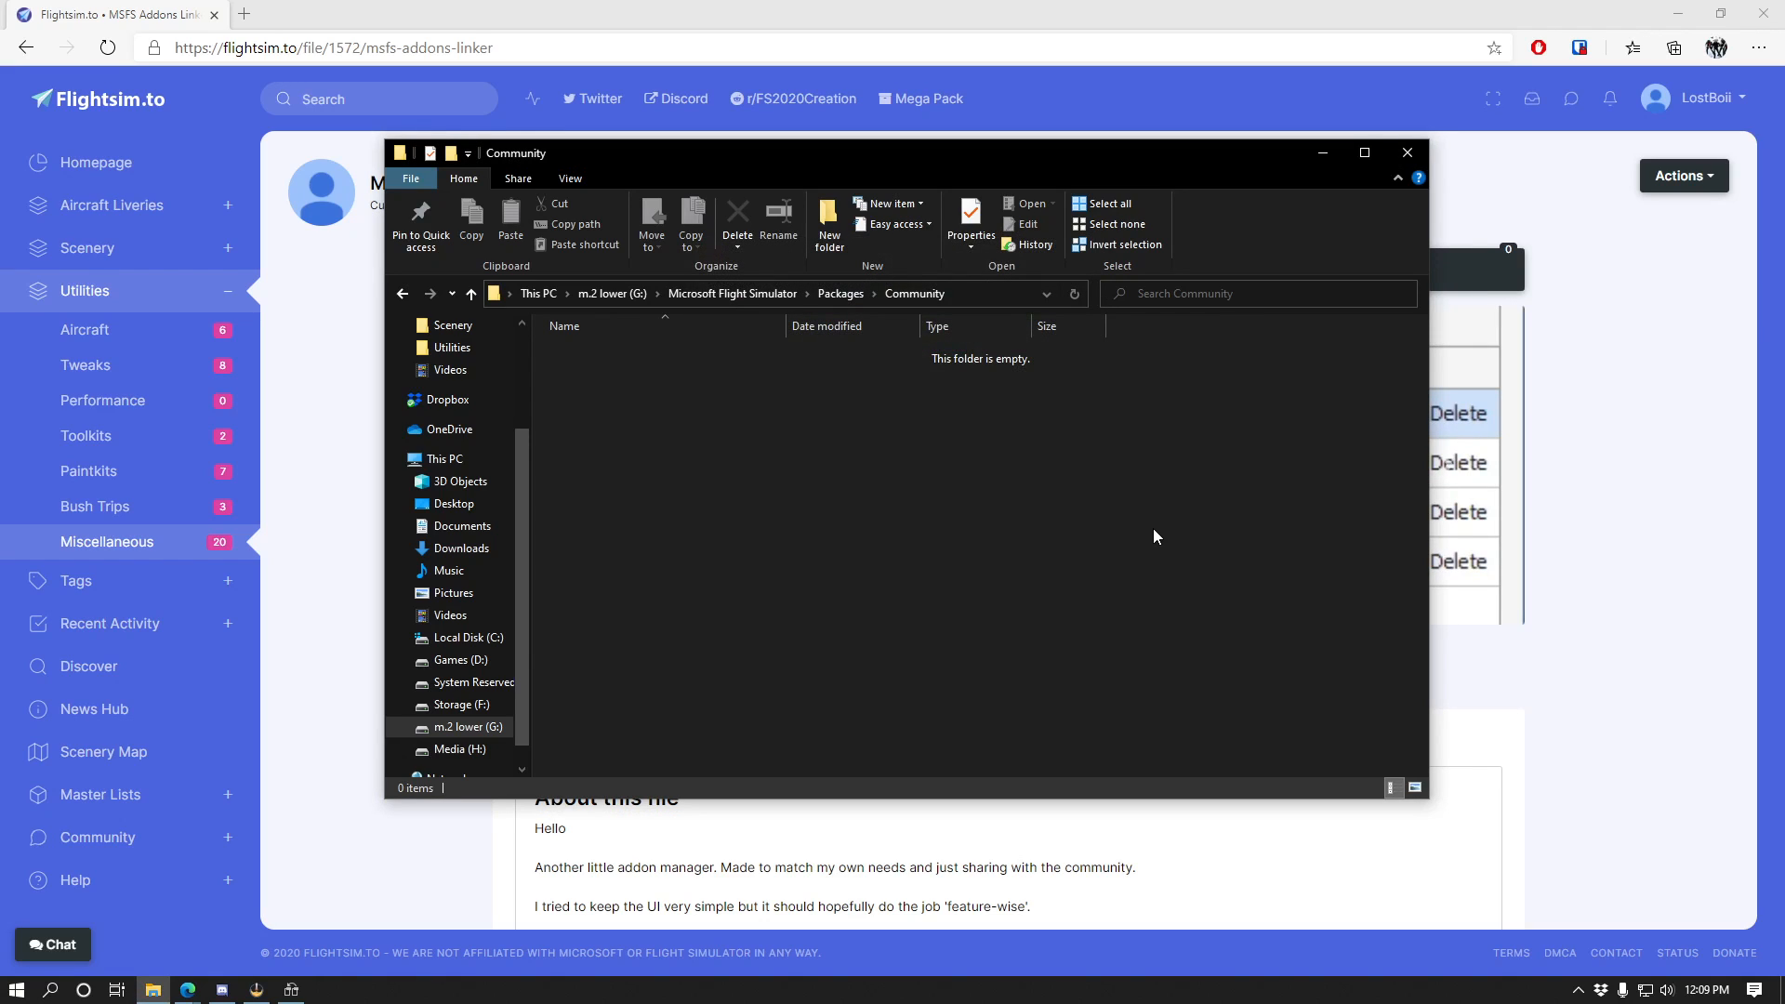
# Go back up to the m.2 lower (G:) drive and open the MSFS Addons folder.
pyautogui.click(840, 294)
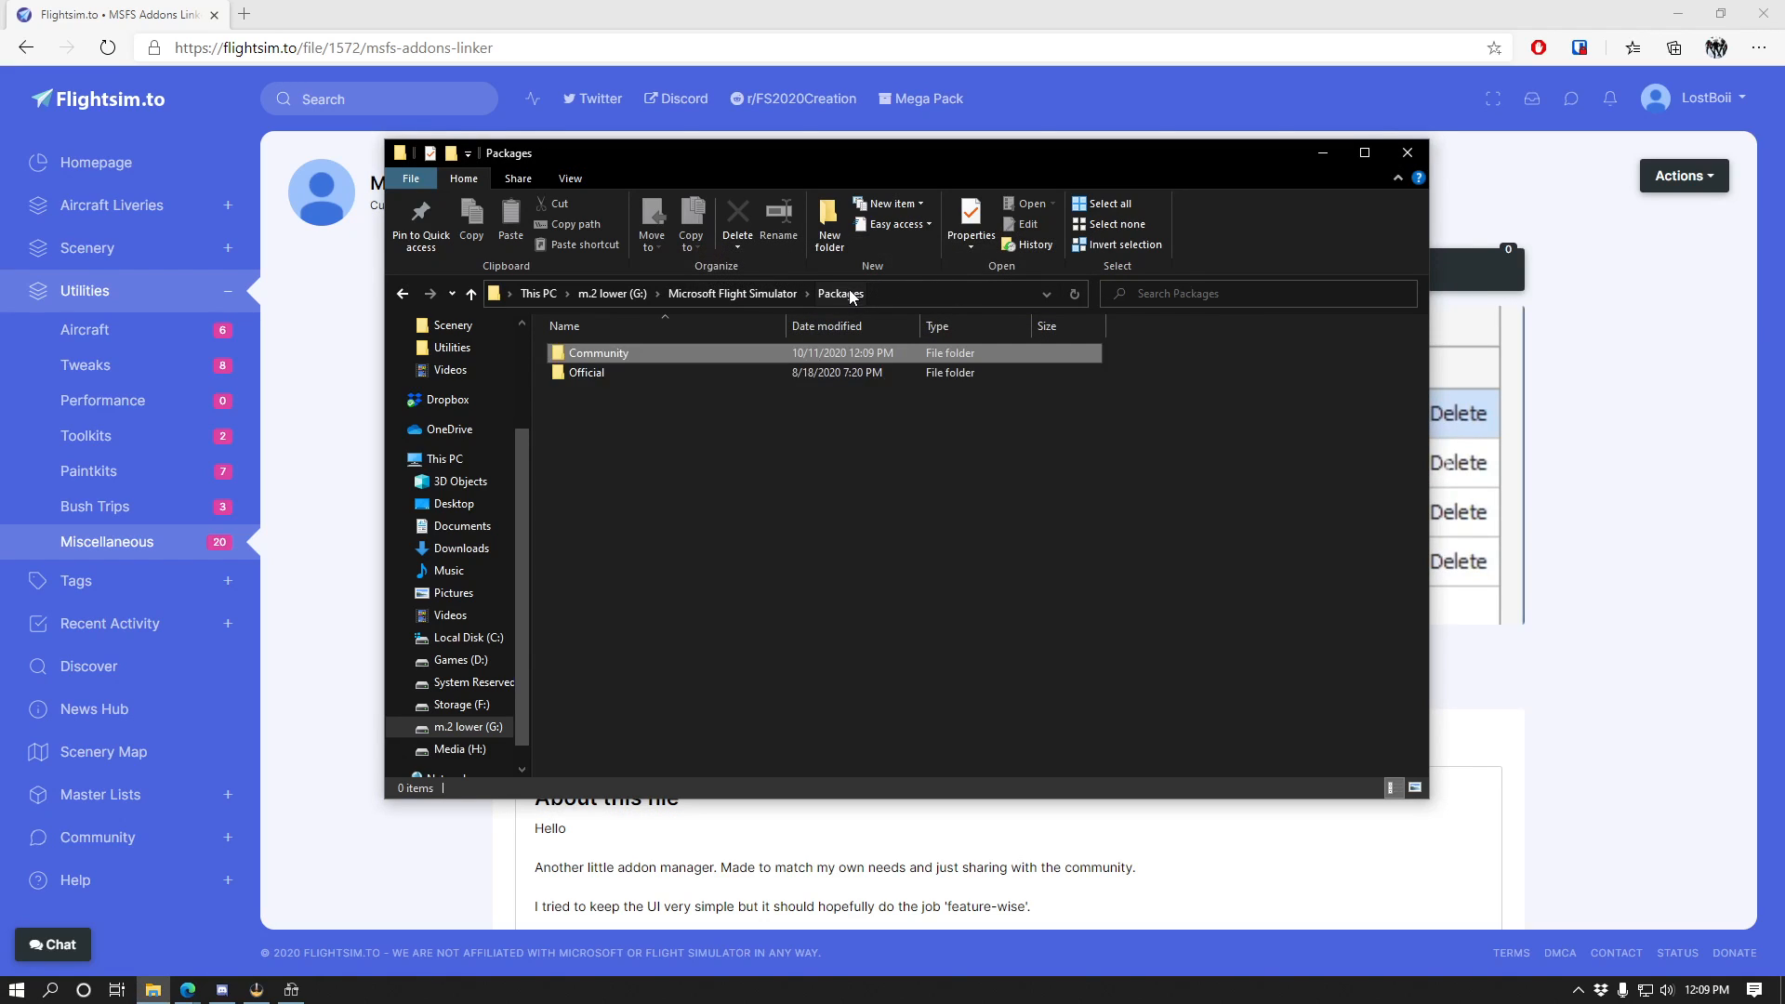
pyautogui.click(762, 294)
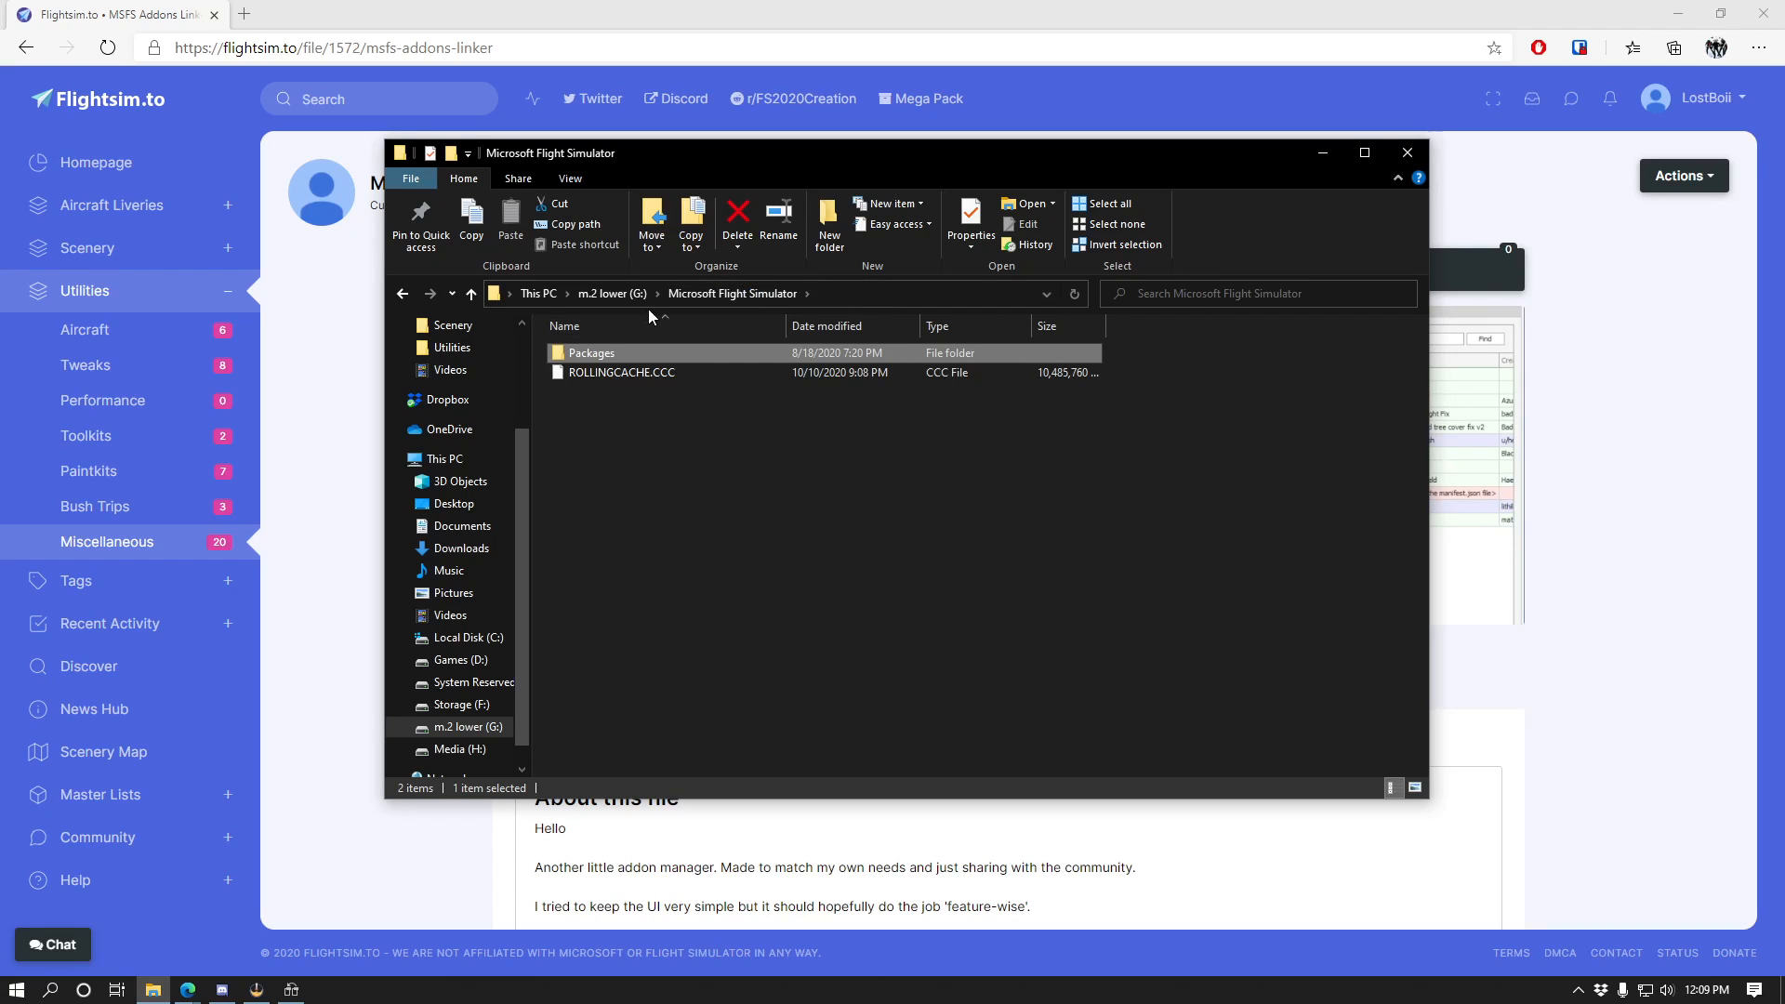
pyautogui.click(613, 294)
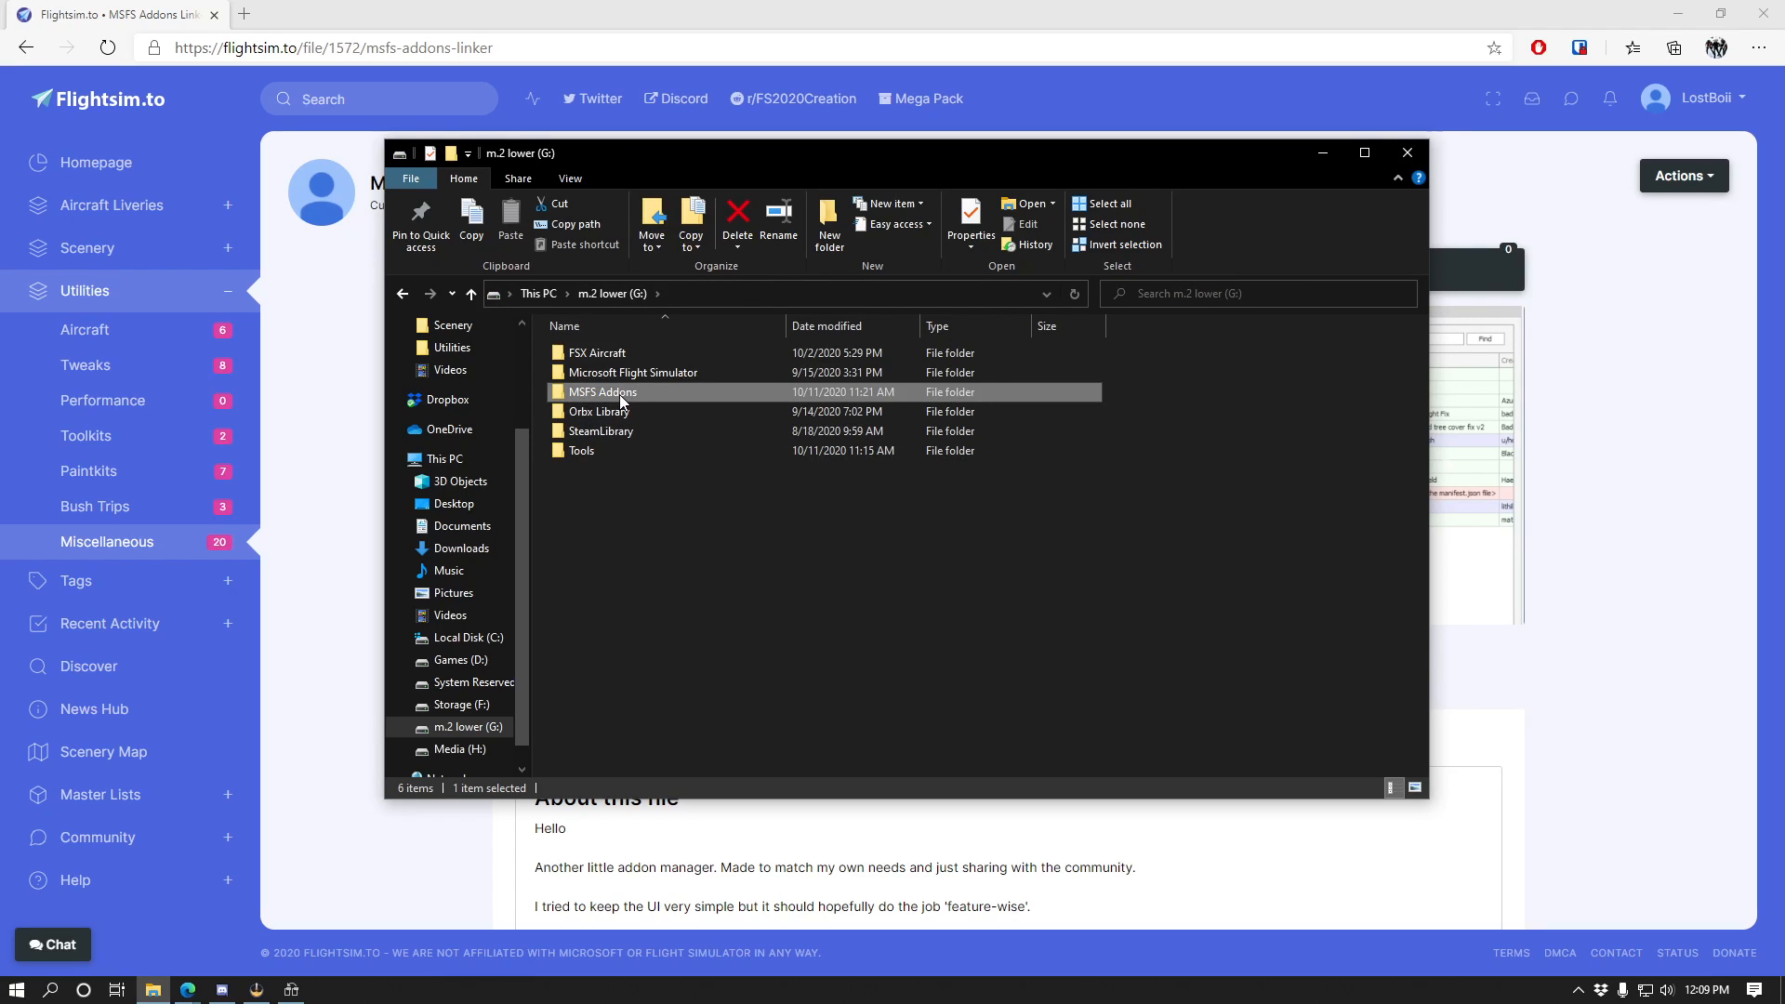
pyautogui.doubleClick(615, 392)
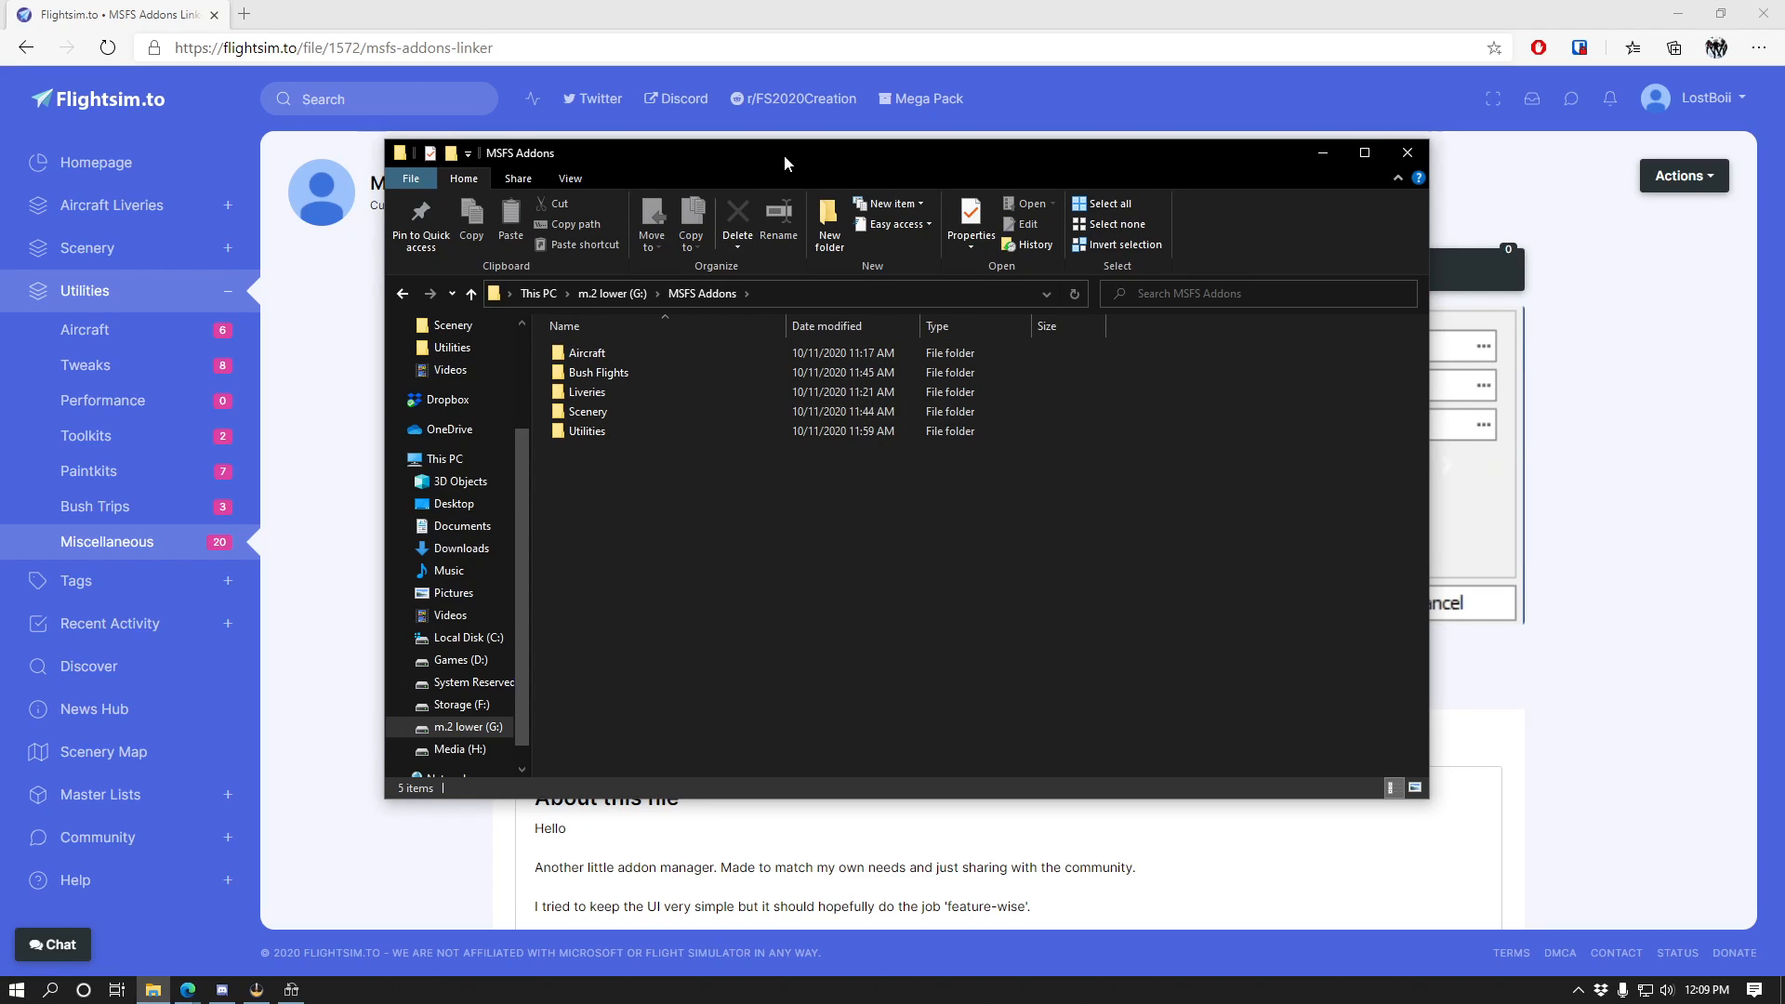
# Switch to the MSFS Addons Linker options and set My addons folder to G:\MSFS Addons.
pyautogui.click(292, 991)
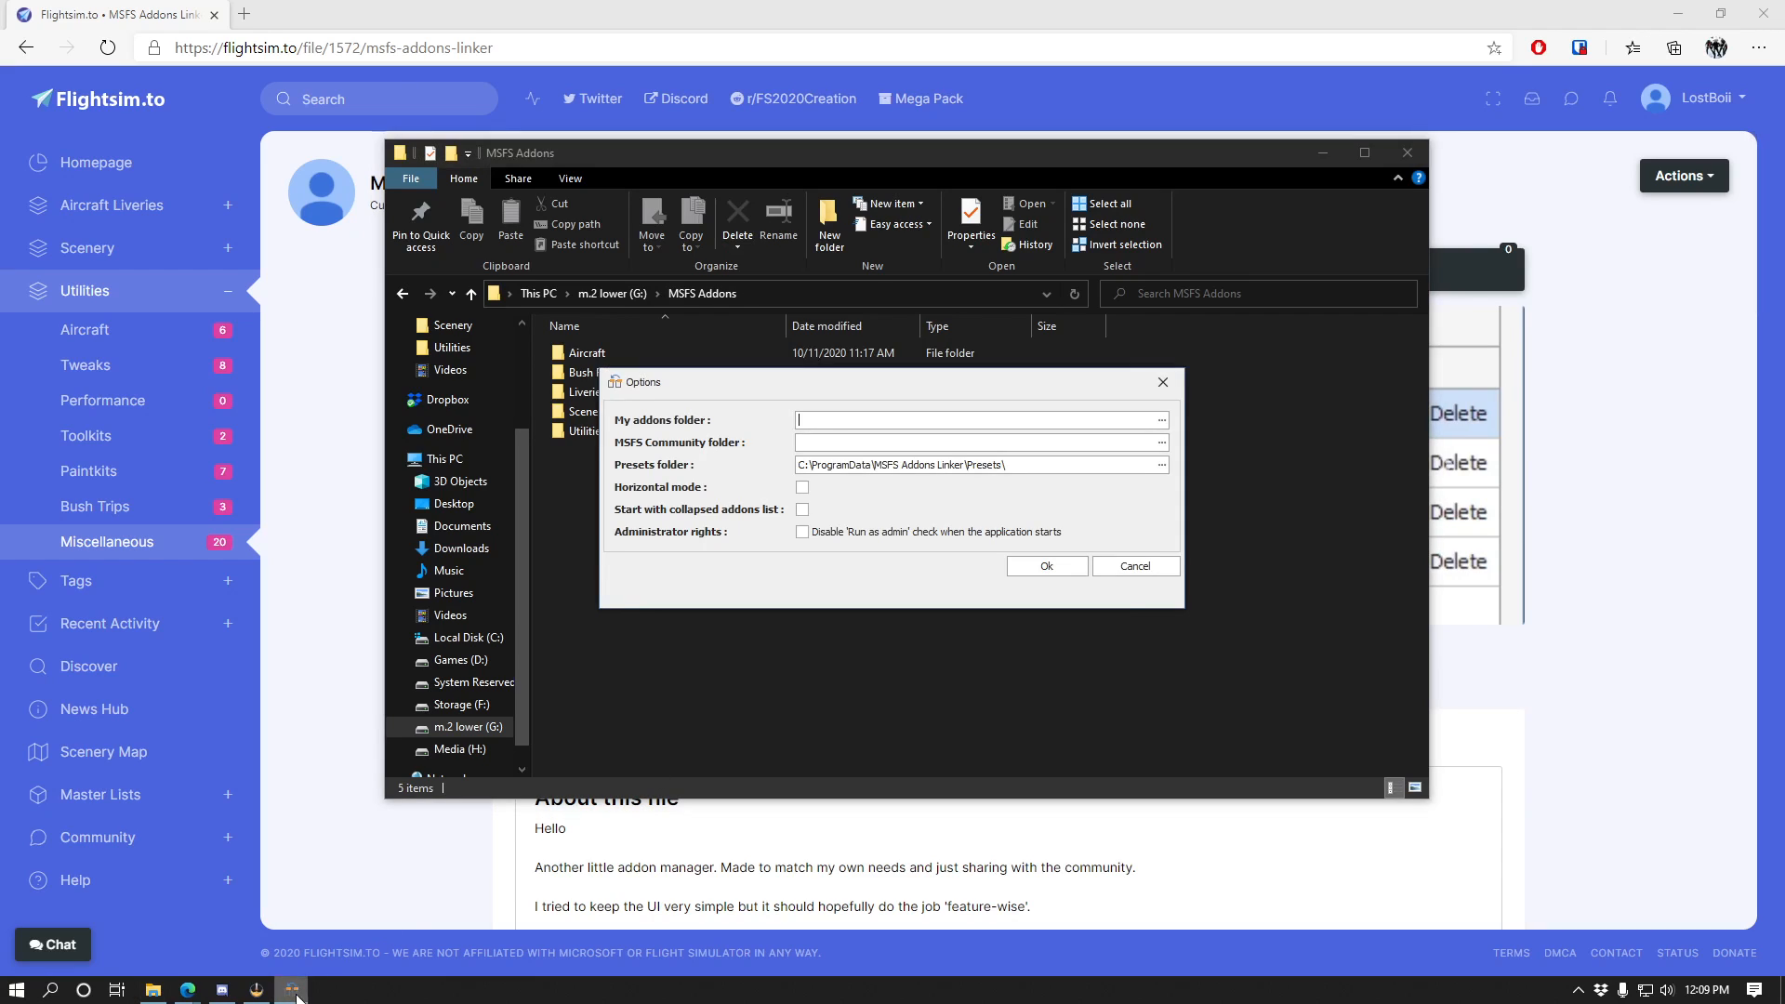
pyautogui.click(1160, 423)
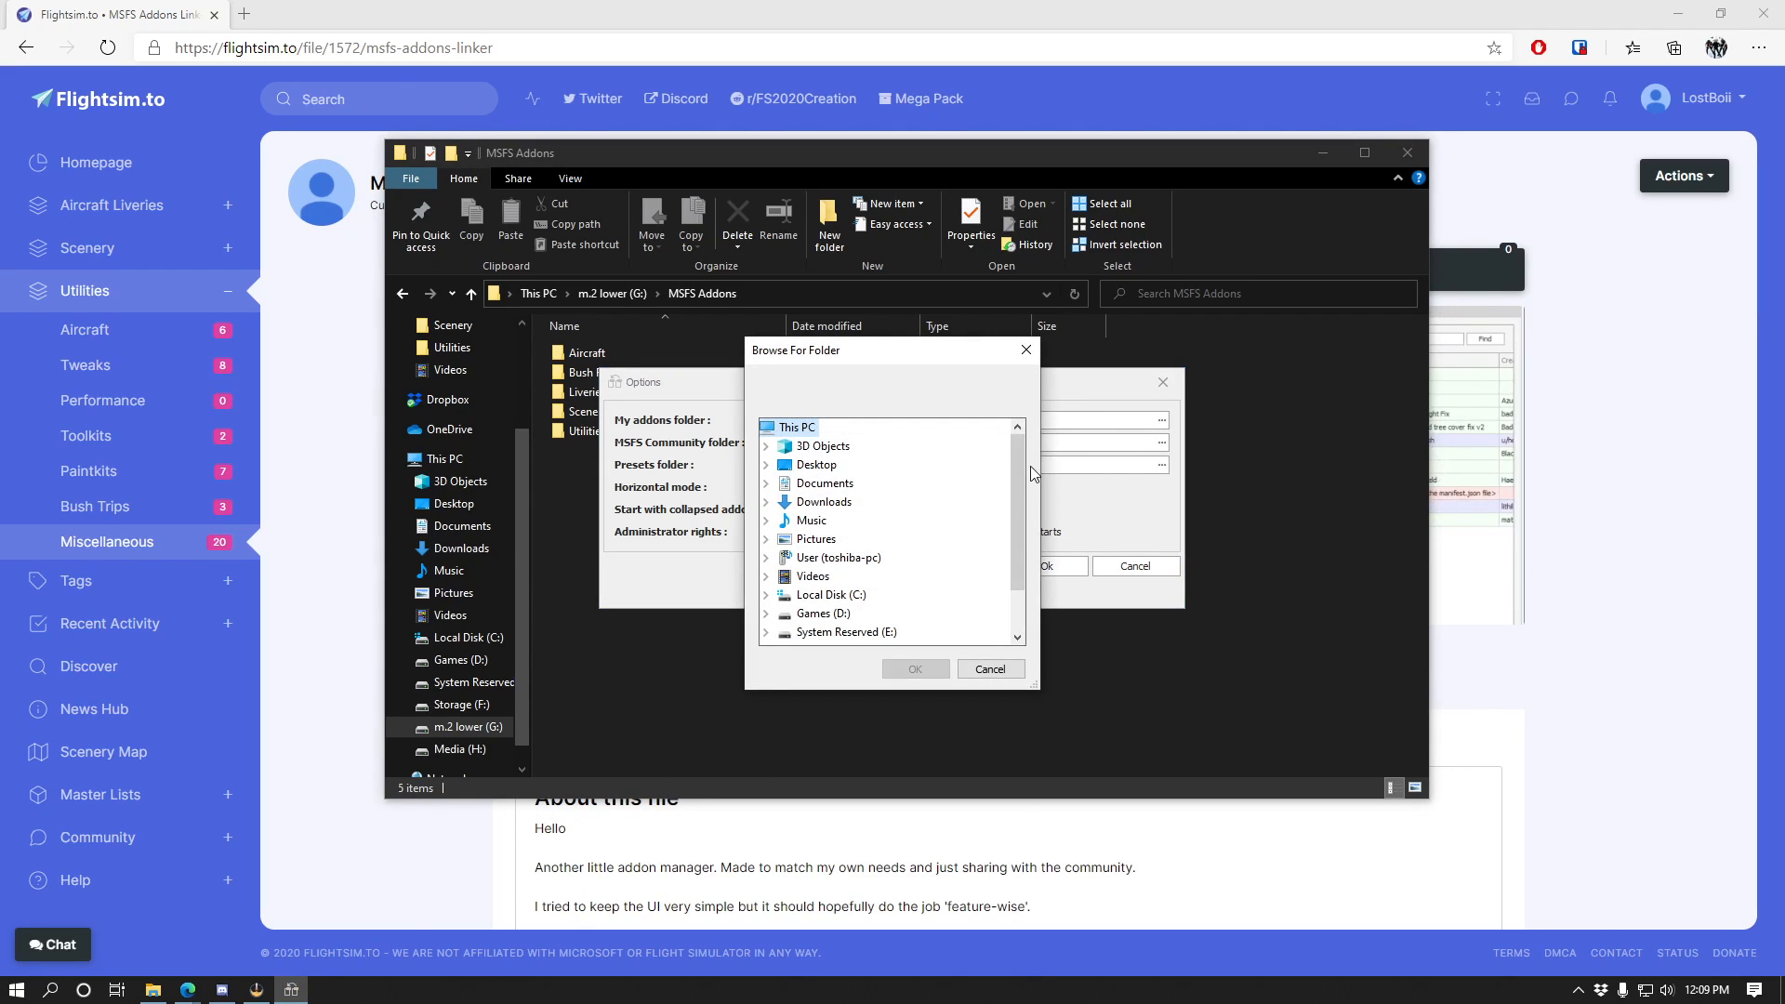
pyautogui.moveTo(1017, 475); pyautogui.dragTo(1017, 516)
pyautogui.click(766, 615)
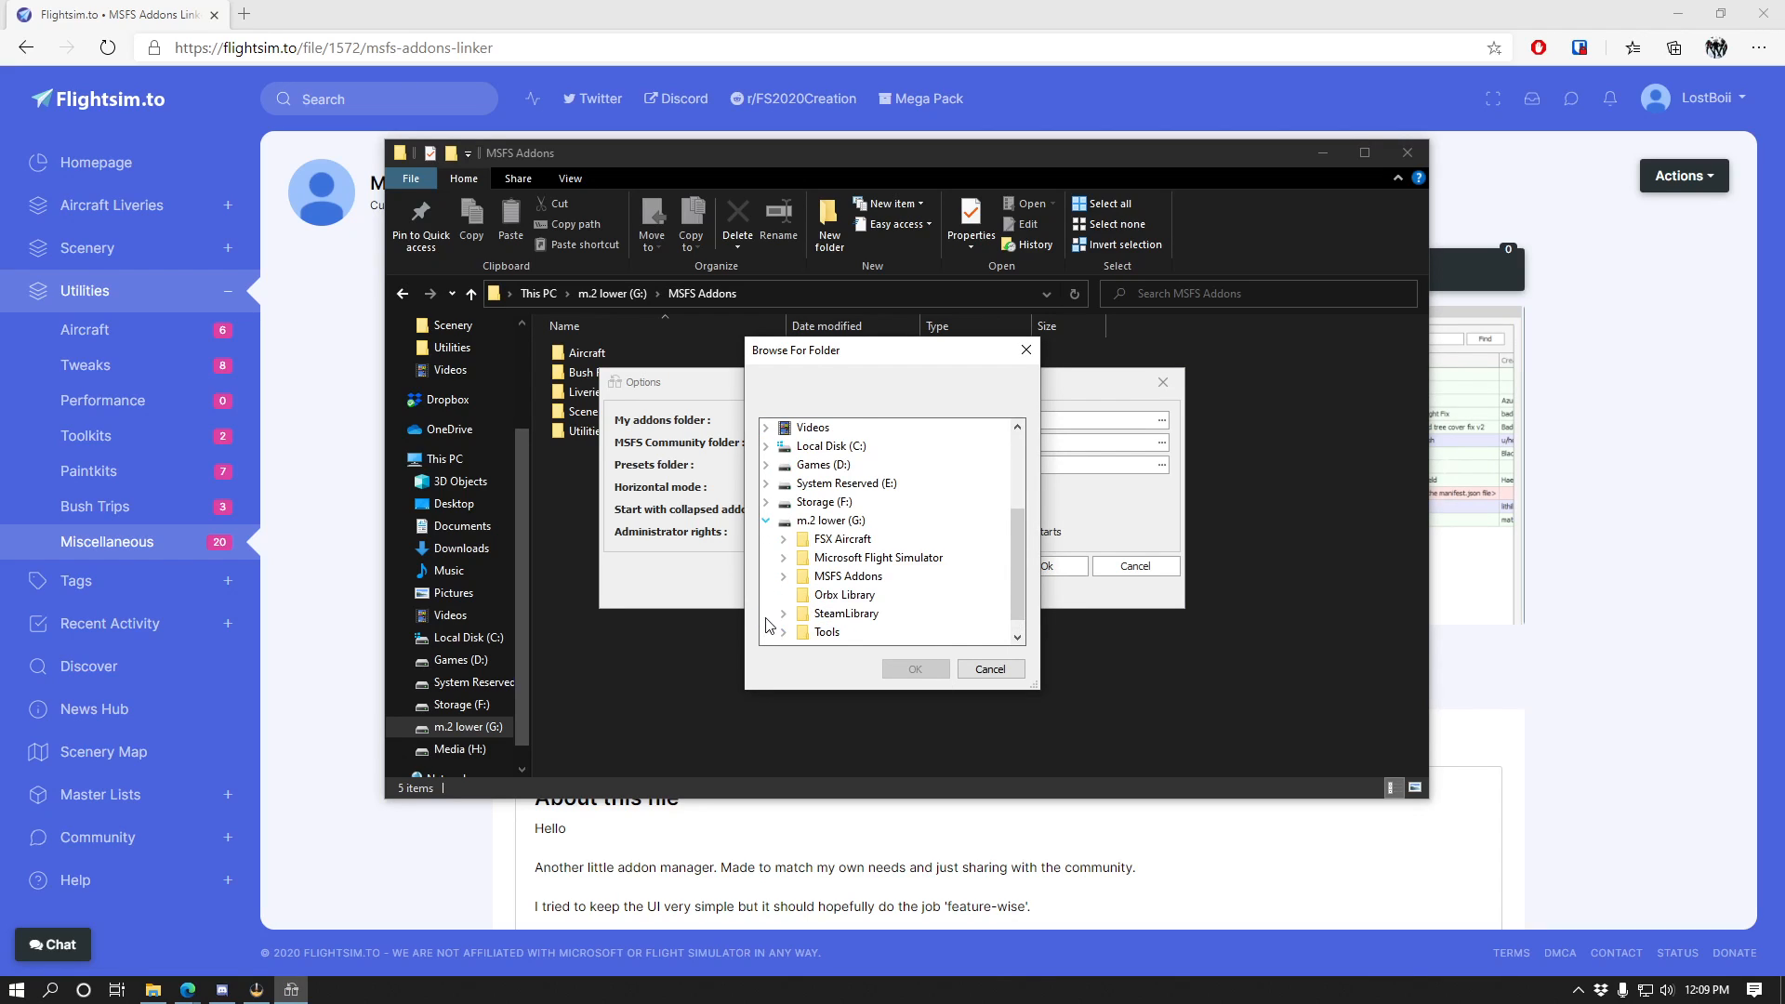
pyautogui.click(848, 577)
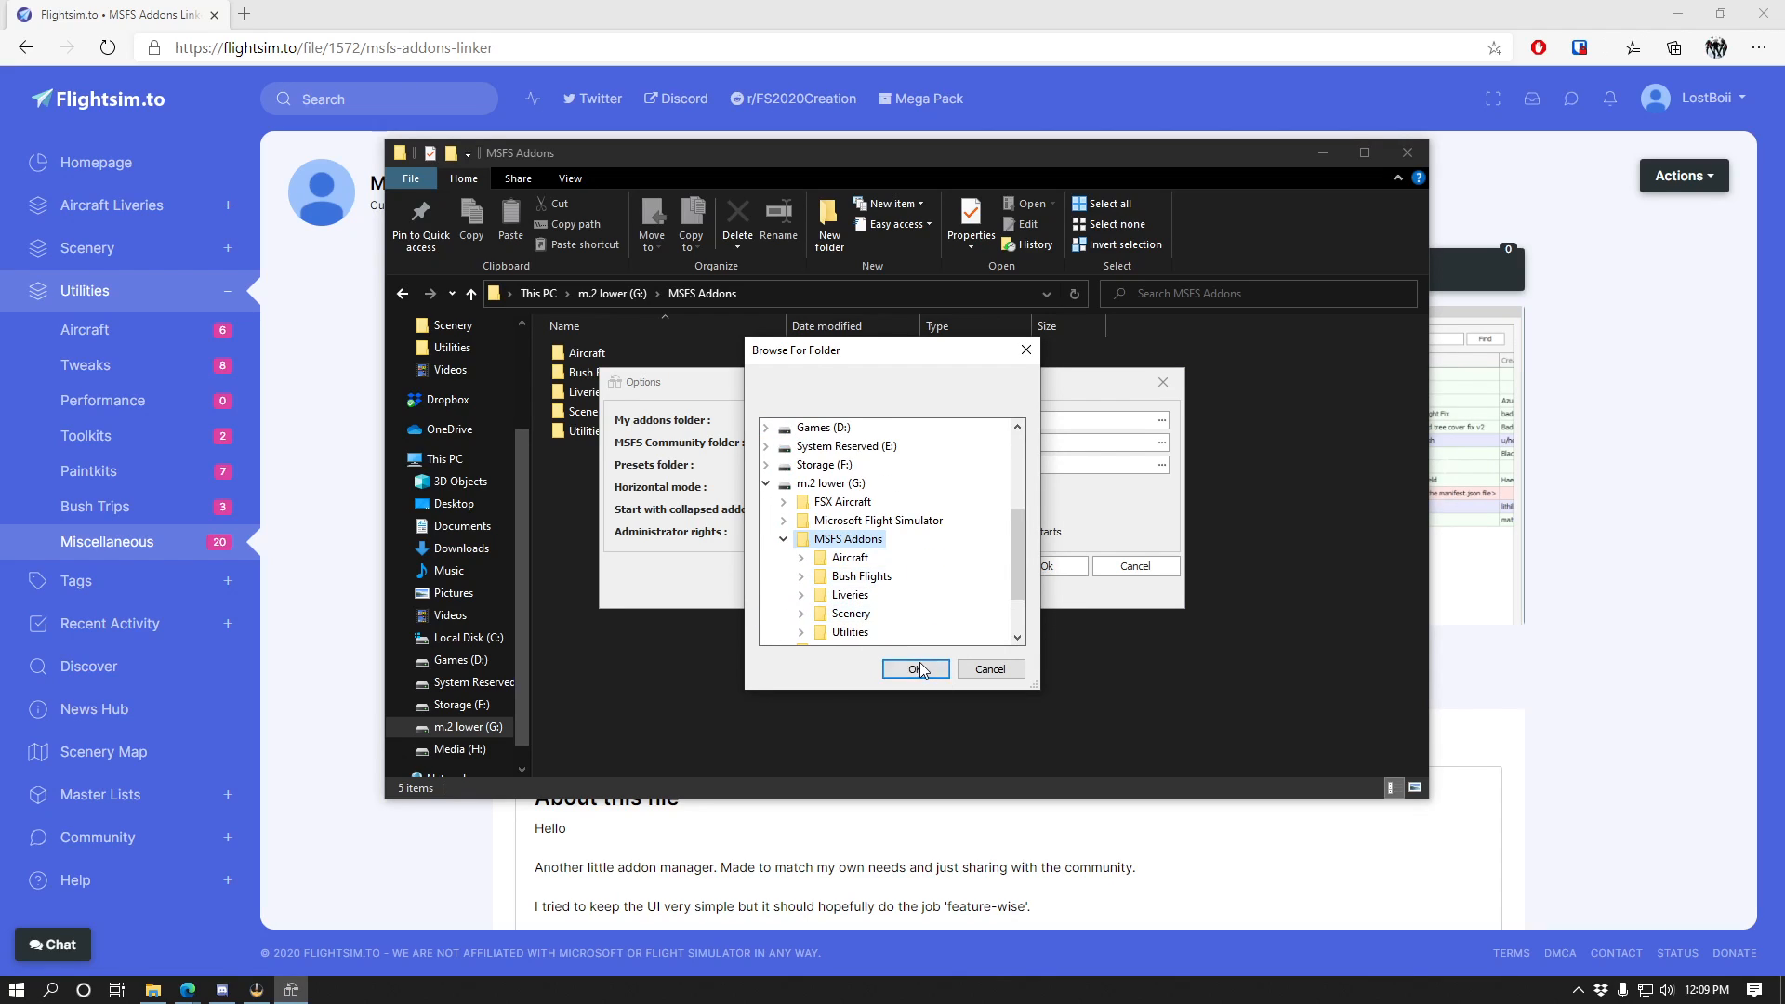
pyautogui.click(915, 669)
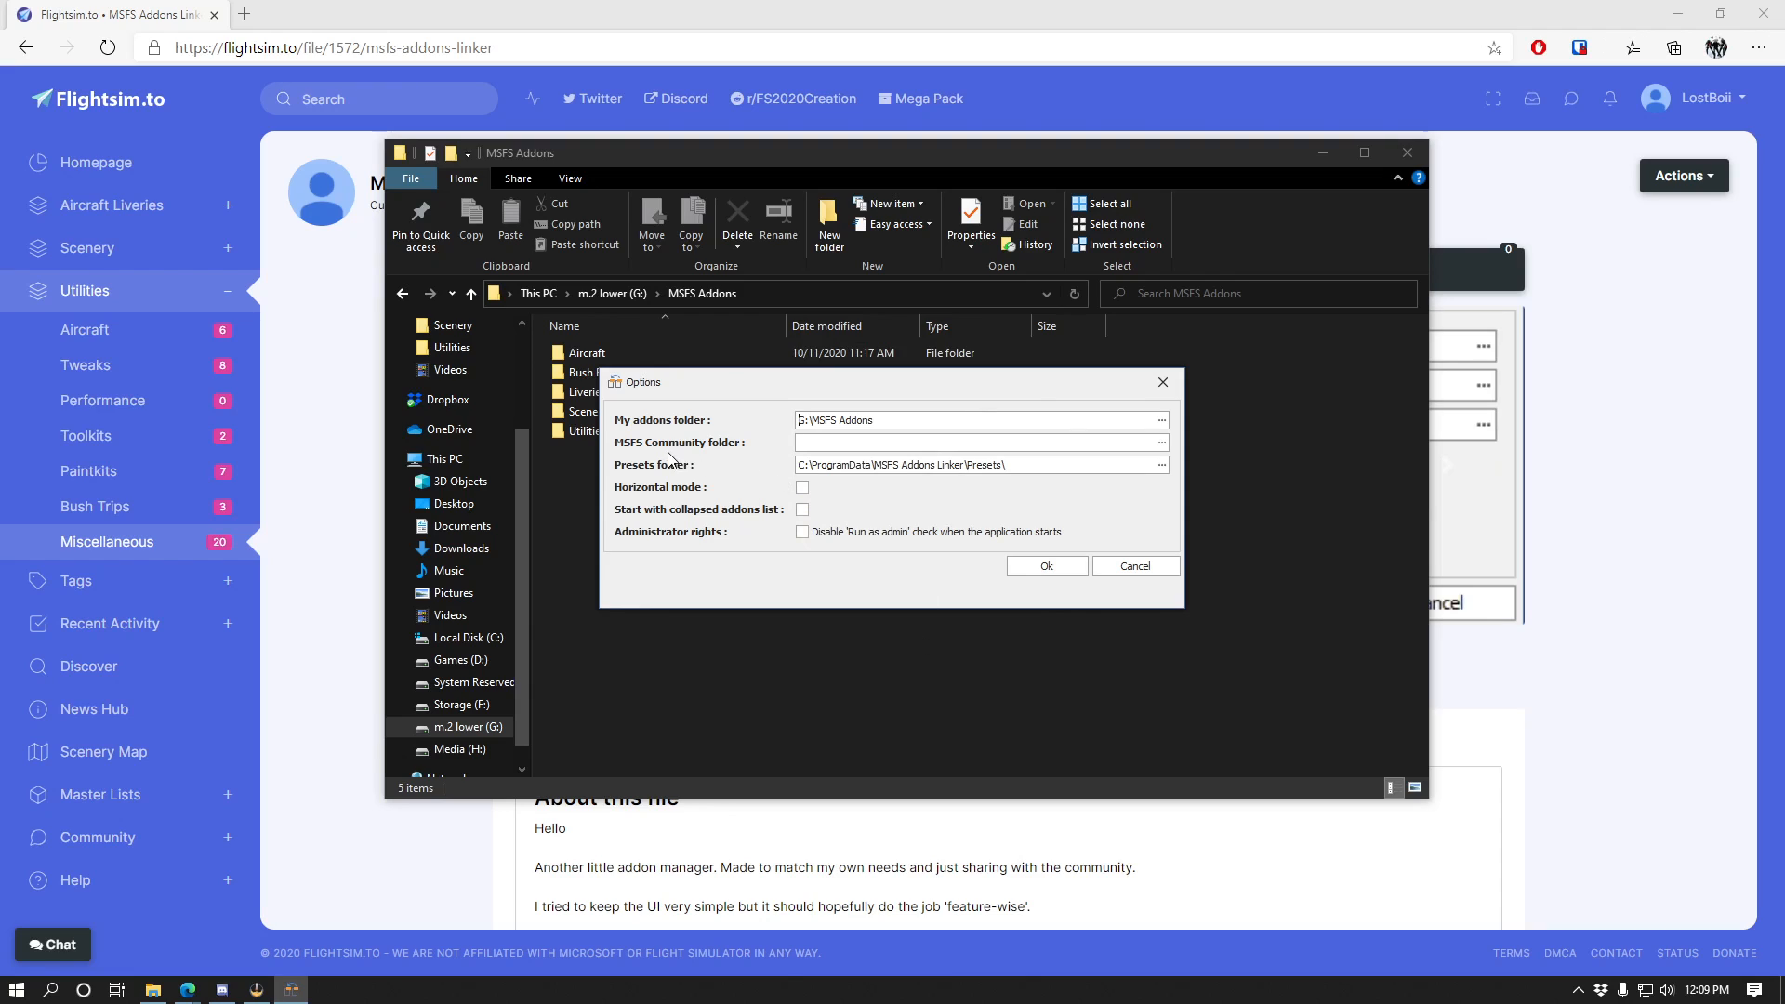
# Set the MSFS Community folder to G:\Microsoft Flight Simulator\Packages\Community.
pyautogui.click(1161, 443)
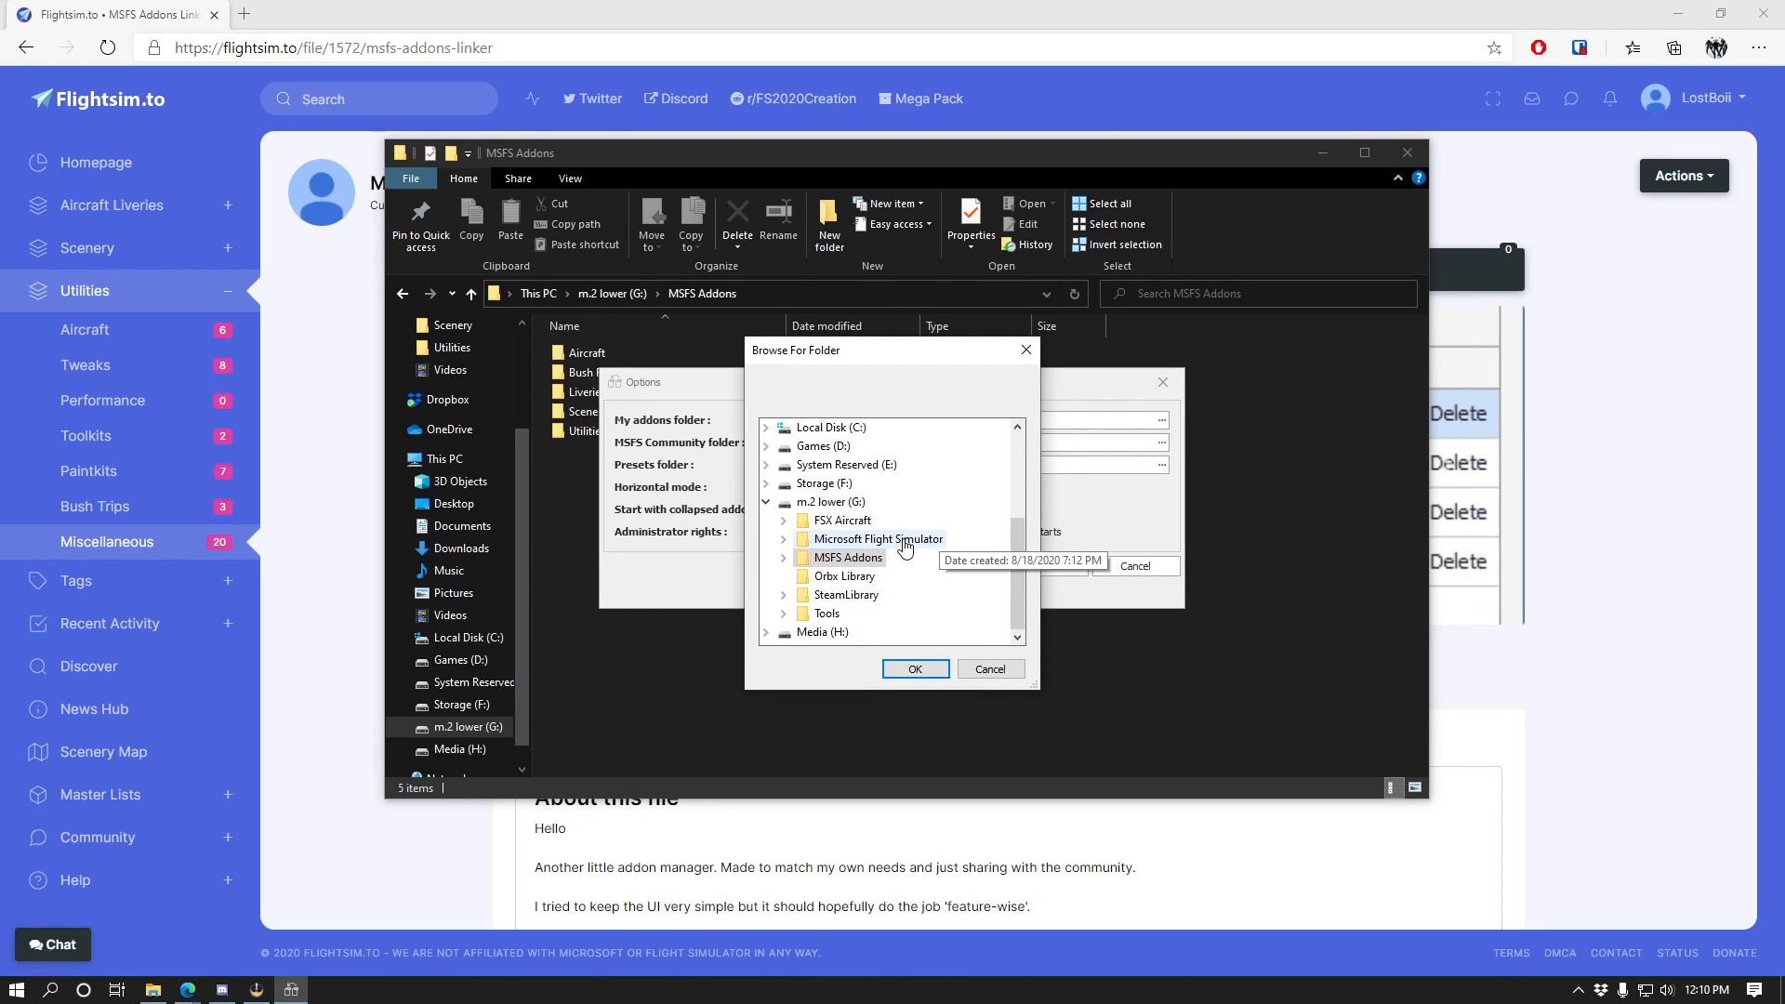
pyautogui.doubleClick(904, 541)
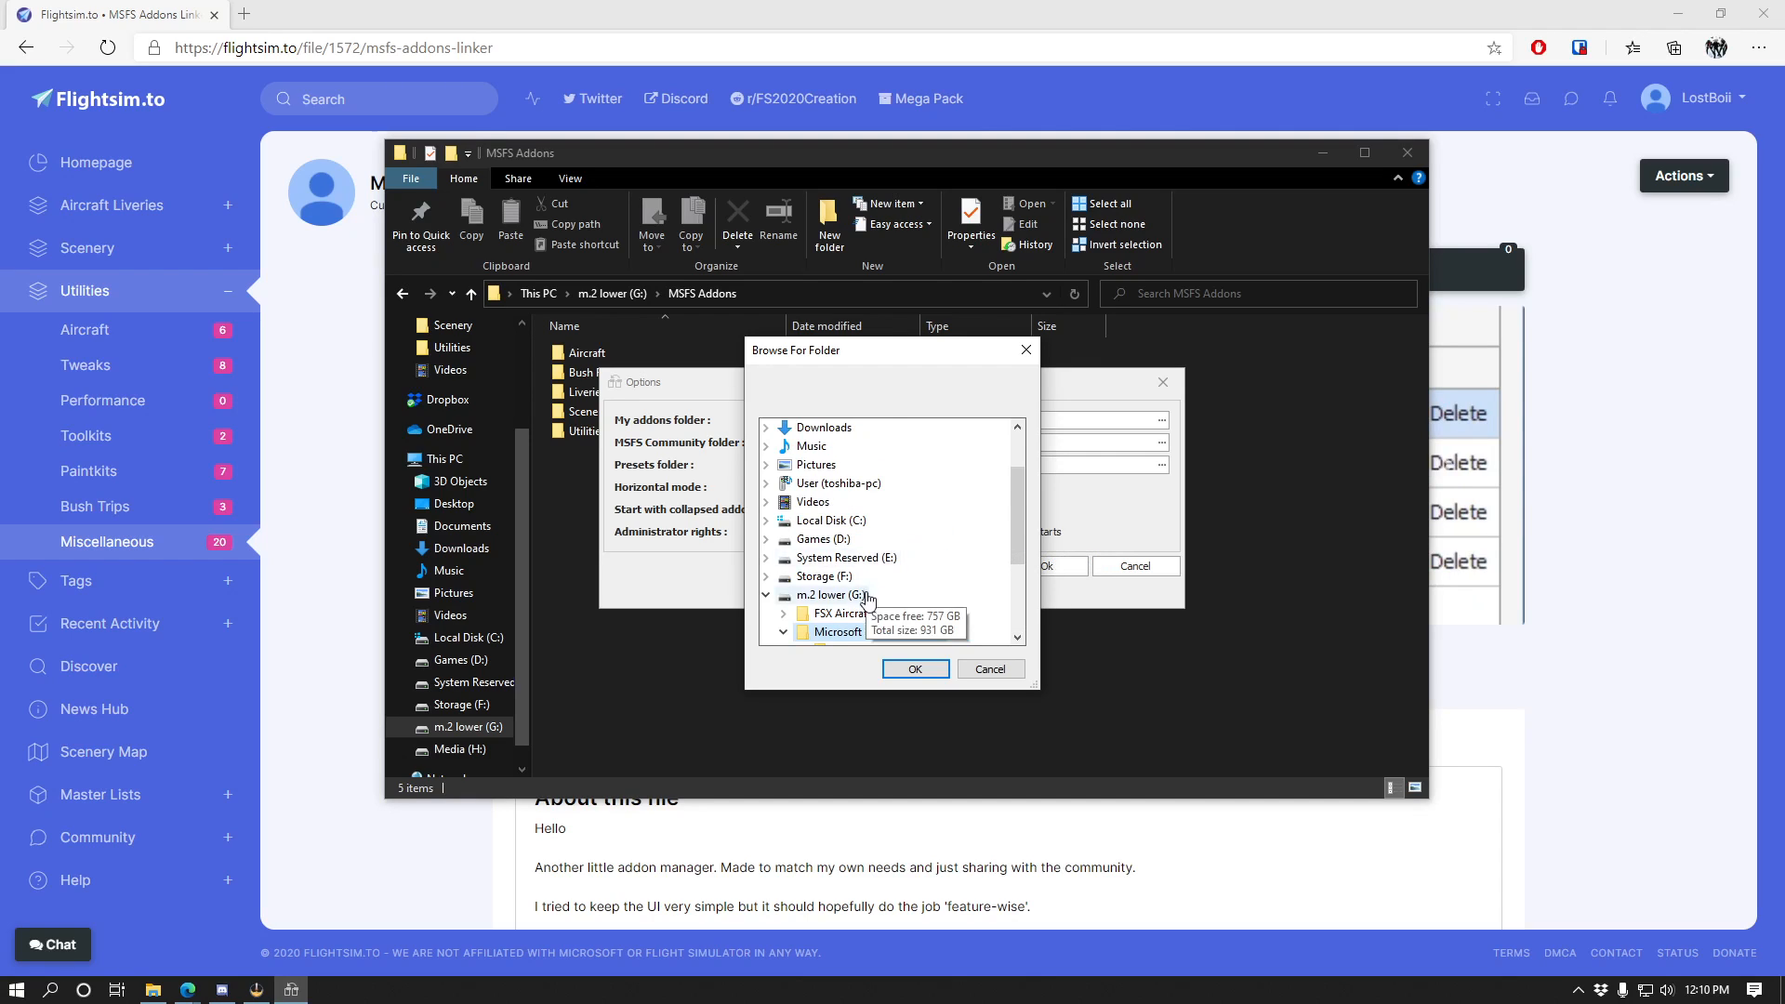
pyautogui.doubleClick(878, 557)
pyautogui.click(880, 559)
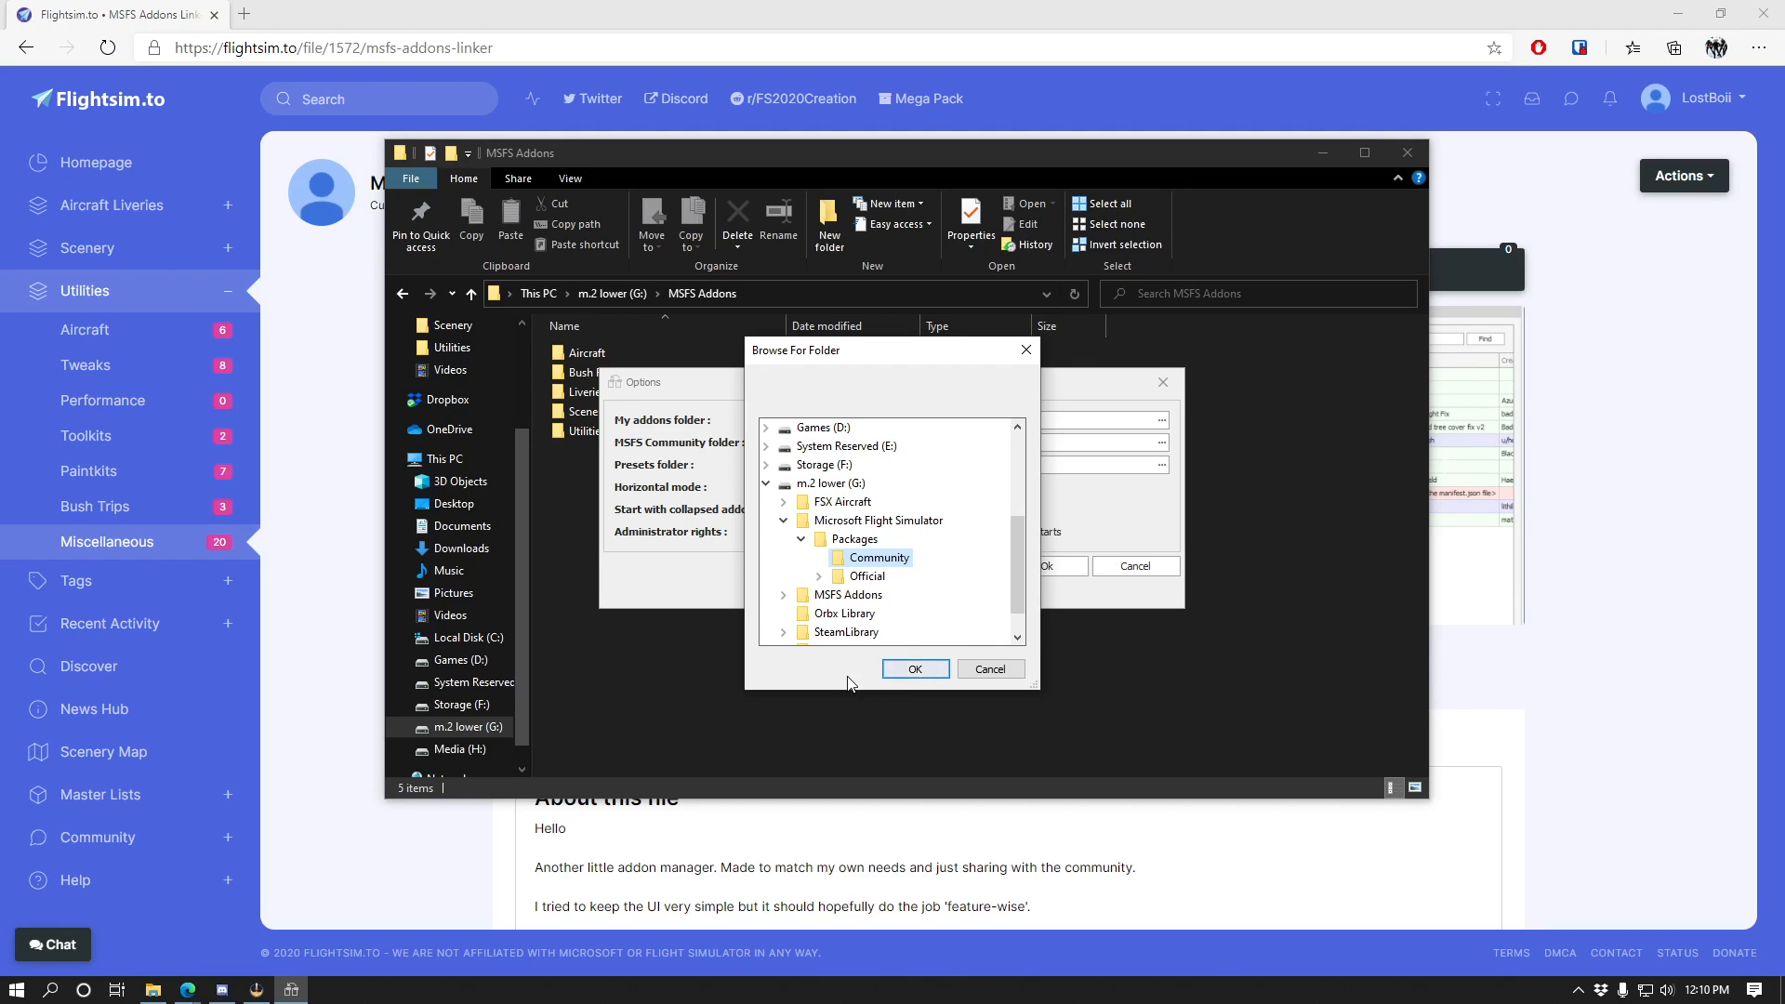
pyautogui.click(918, 671)
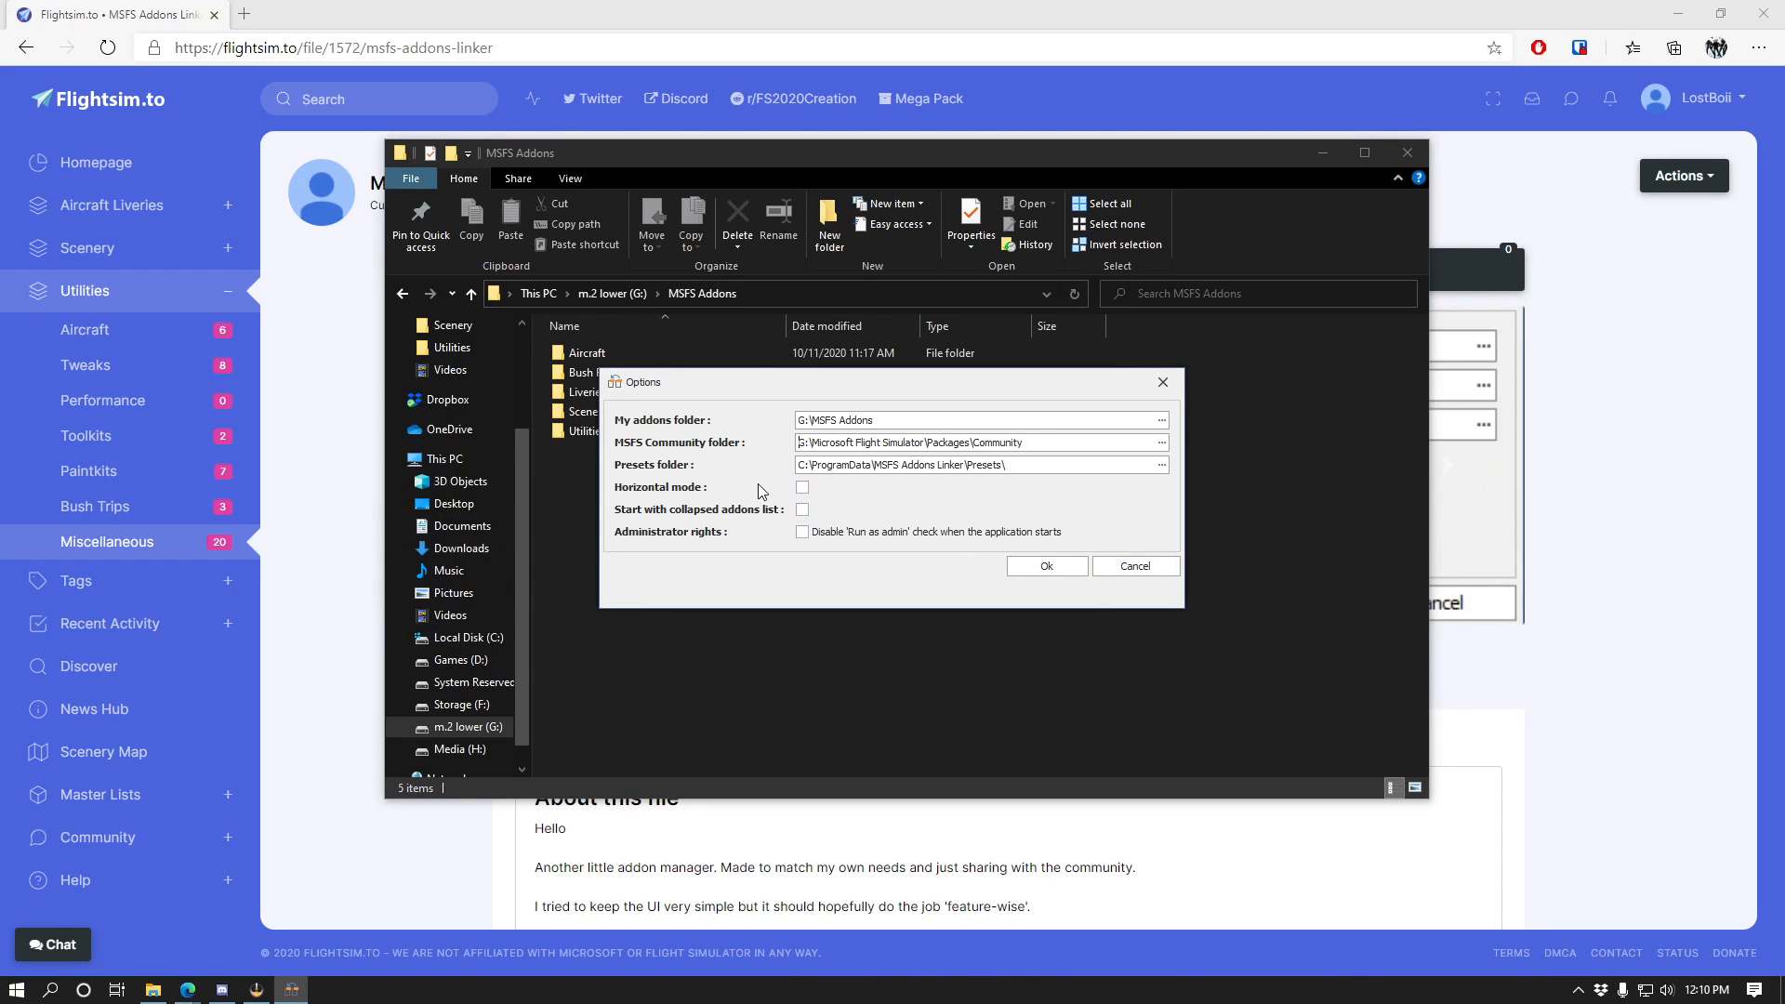
# Enable starting with a collapsed addons list, accept the options, and maximize the MSFS Addons Linker window.
pyautogui.click(802, 509)
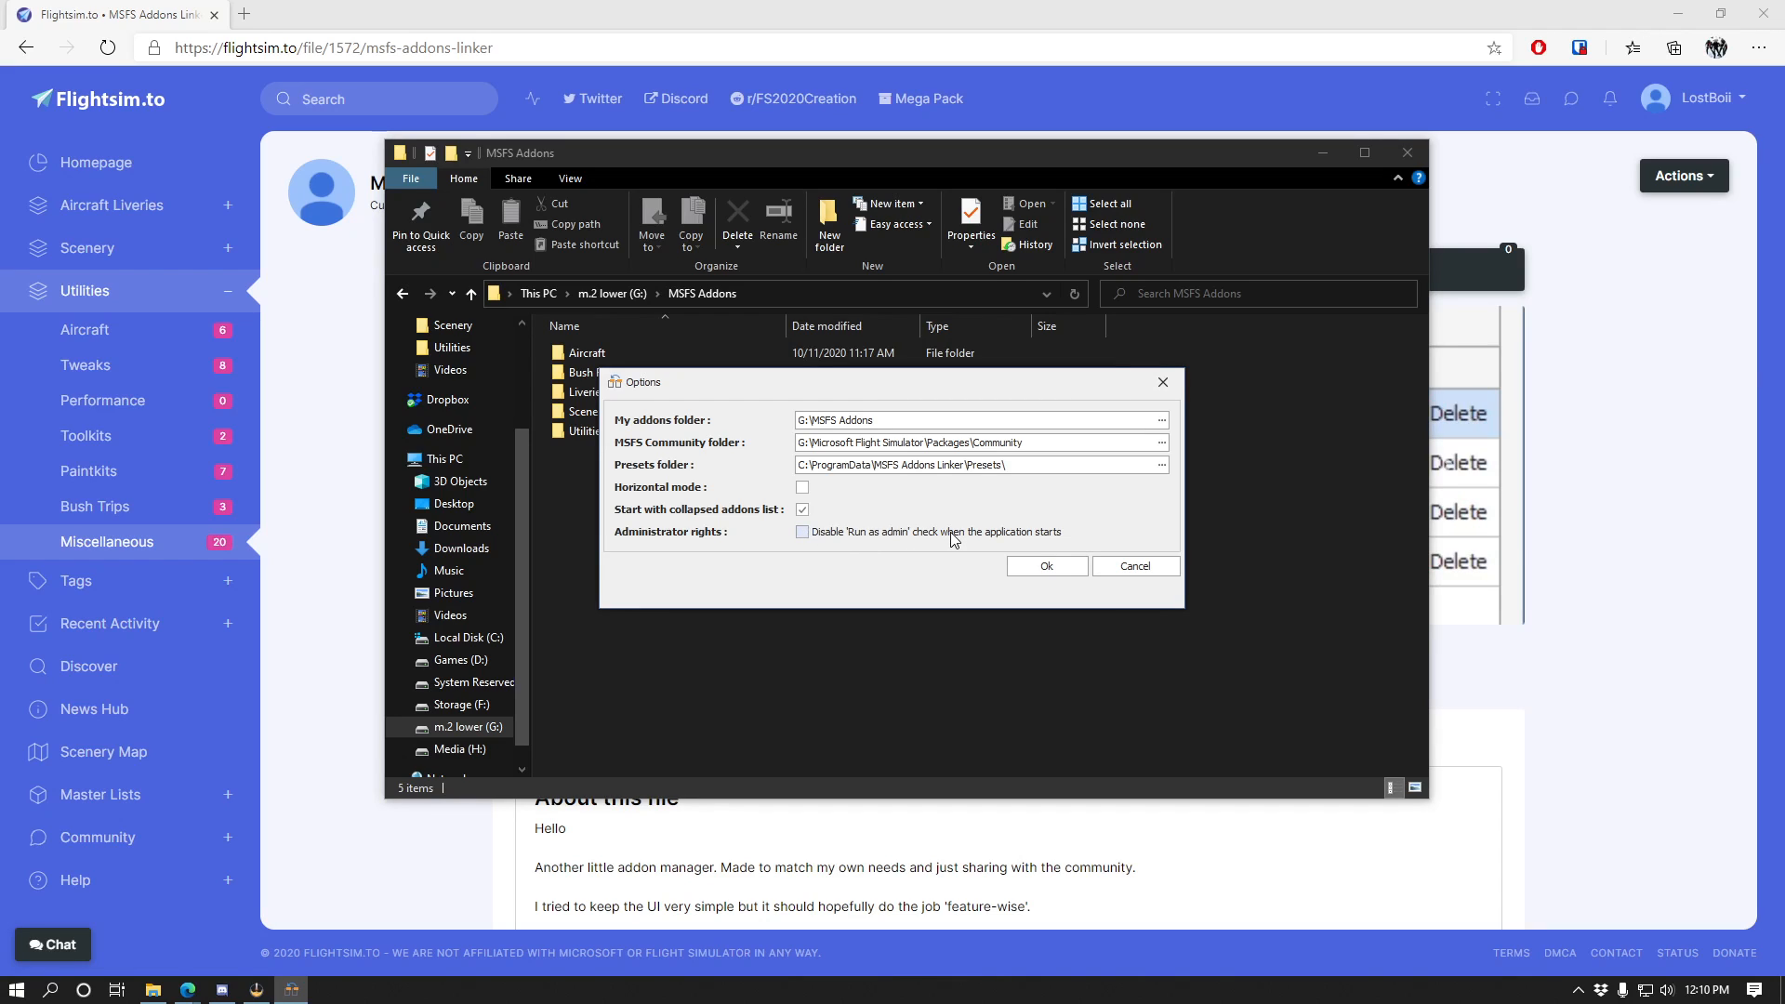
pyautogui.click(1025, 567)
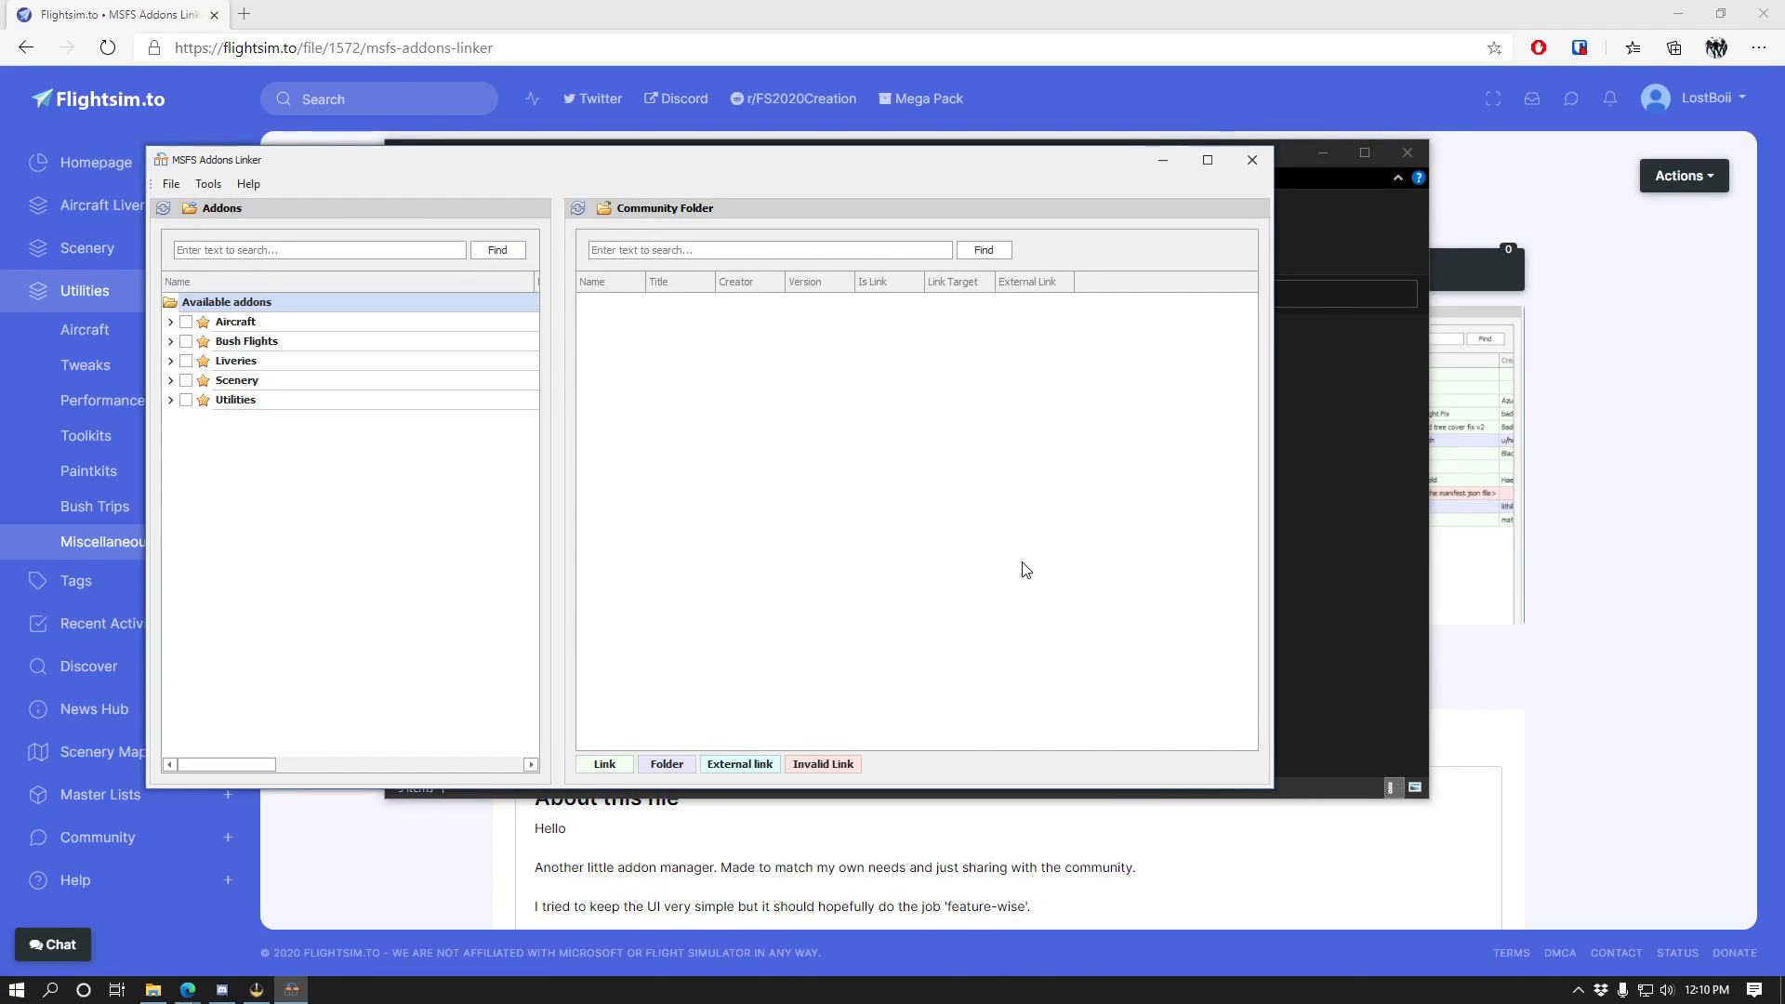
pyautogui.doubleClick(961, 158)
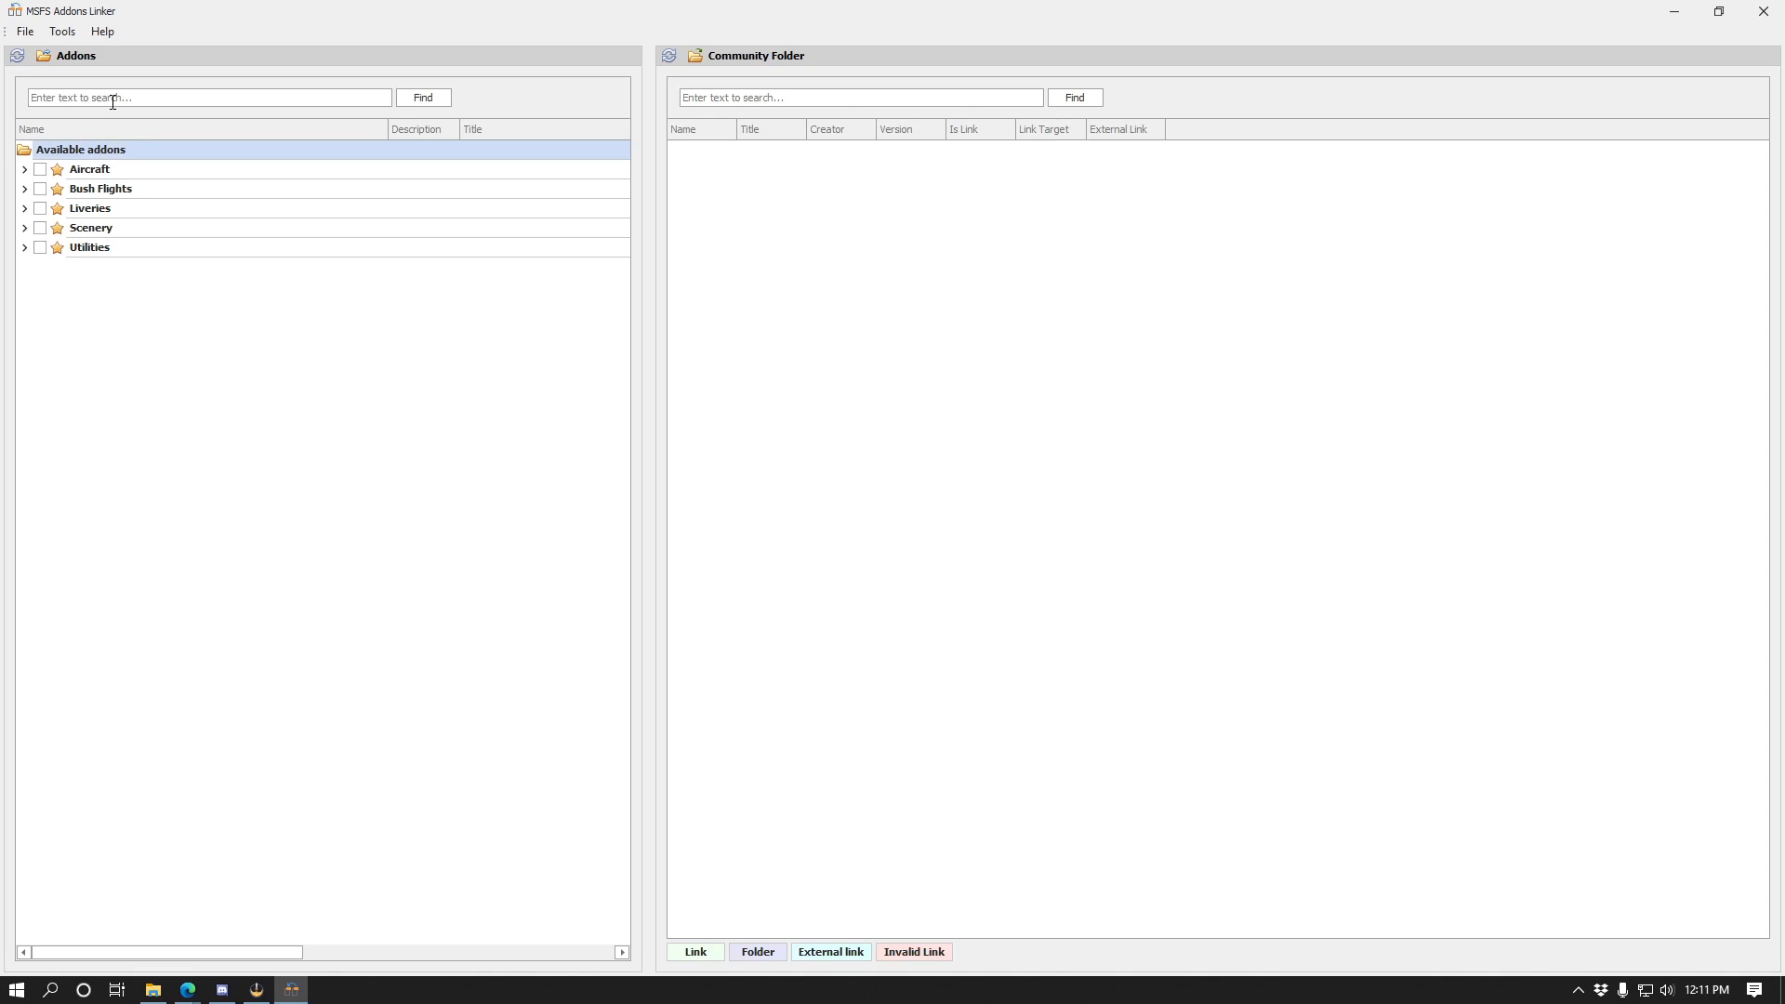
# Examine the addons under Aircraft, Bush Flights, Liveries, Scenery and Utilities, collapsing each category again.
pyautogui.click(27, 170)
pyautogui.click(27, 170)
pyautogui.click(25, 190)
pyautogui.click(25, 189)
pyautogui.click(25, 209)
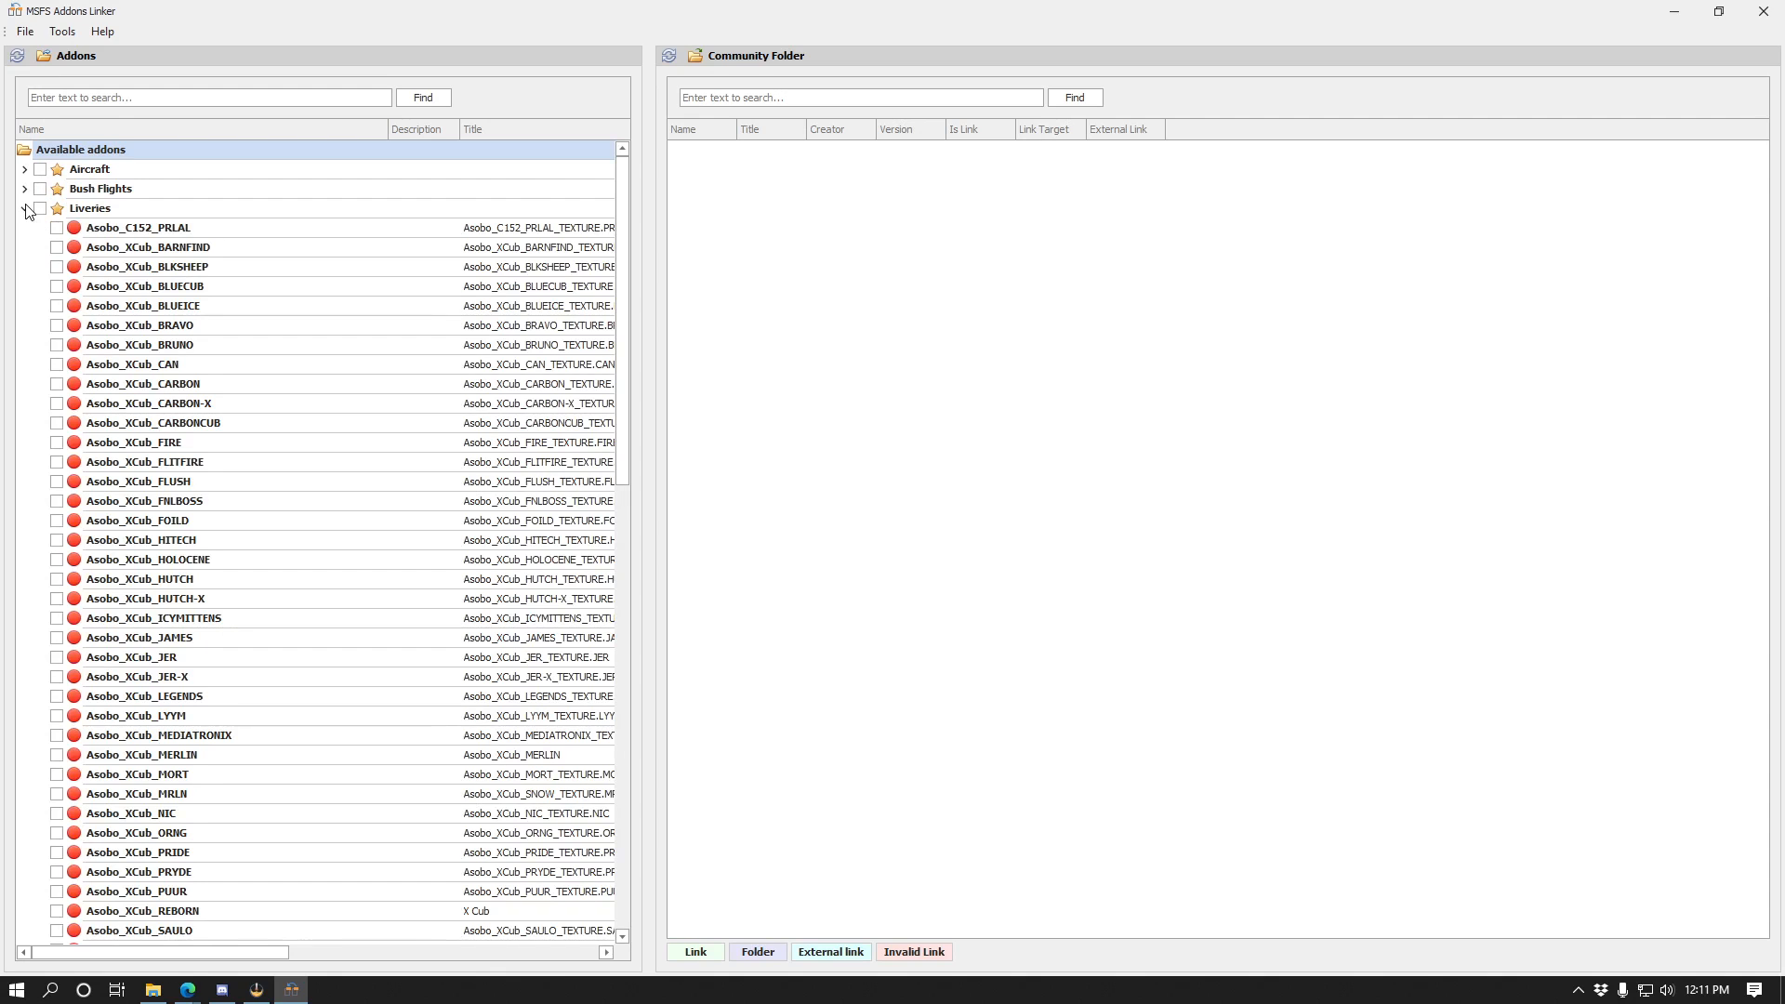
pyautogui.click(25, 209)
pyautogui.click(25, 228)
pyautogui.click(25, 229)
pyautogui.click(25, 248)
pyautogui.click(25, 248)
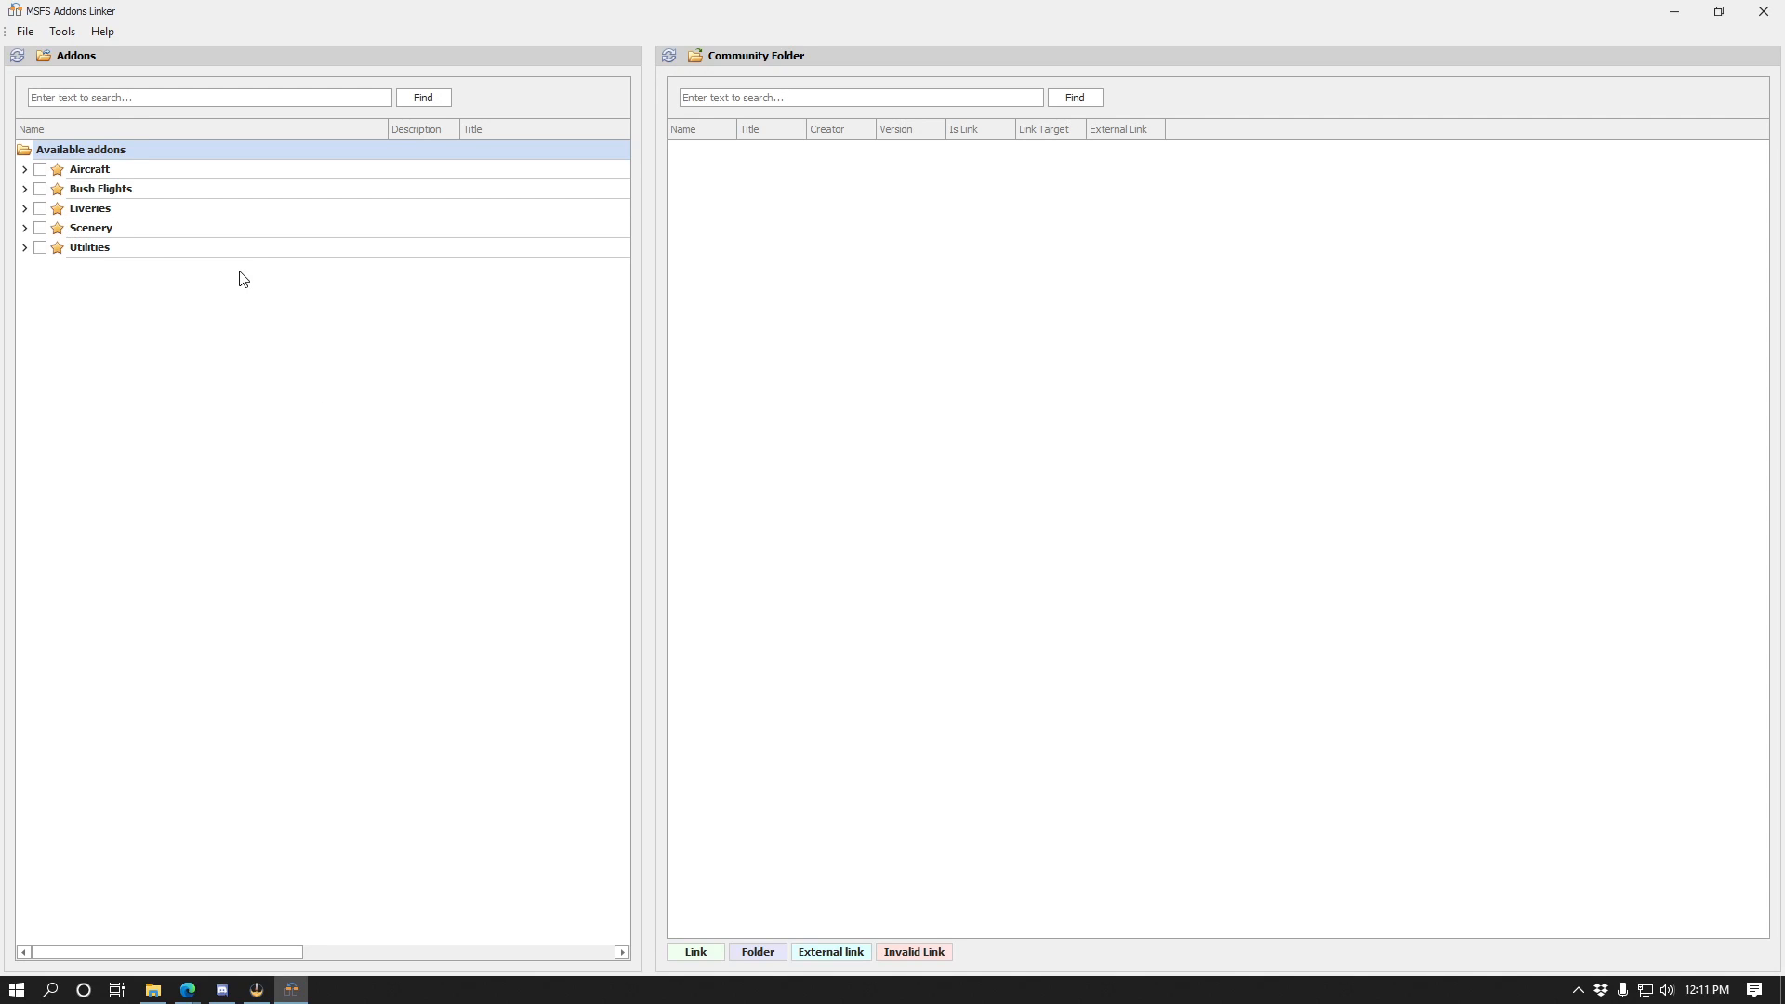
# Expand the Bush Flights category and enable the neadirbush addon so it is linked into the Community folder.
pyautogui.click(25, 190)
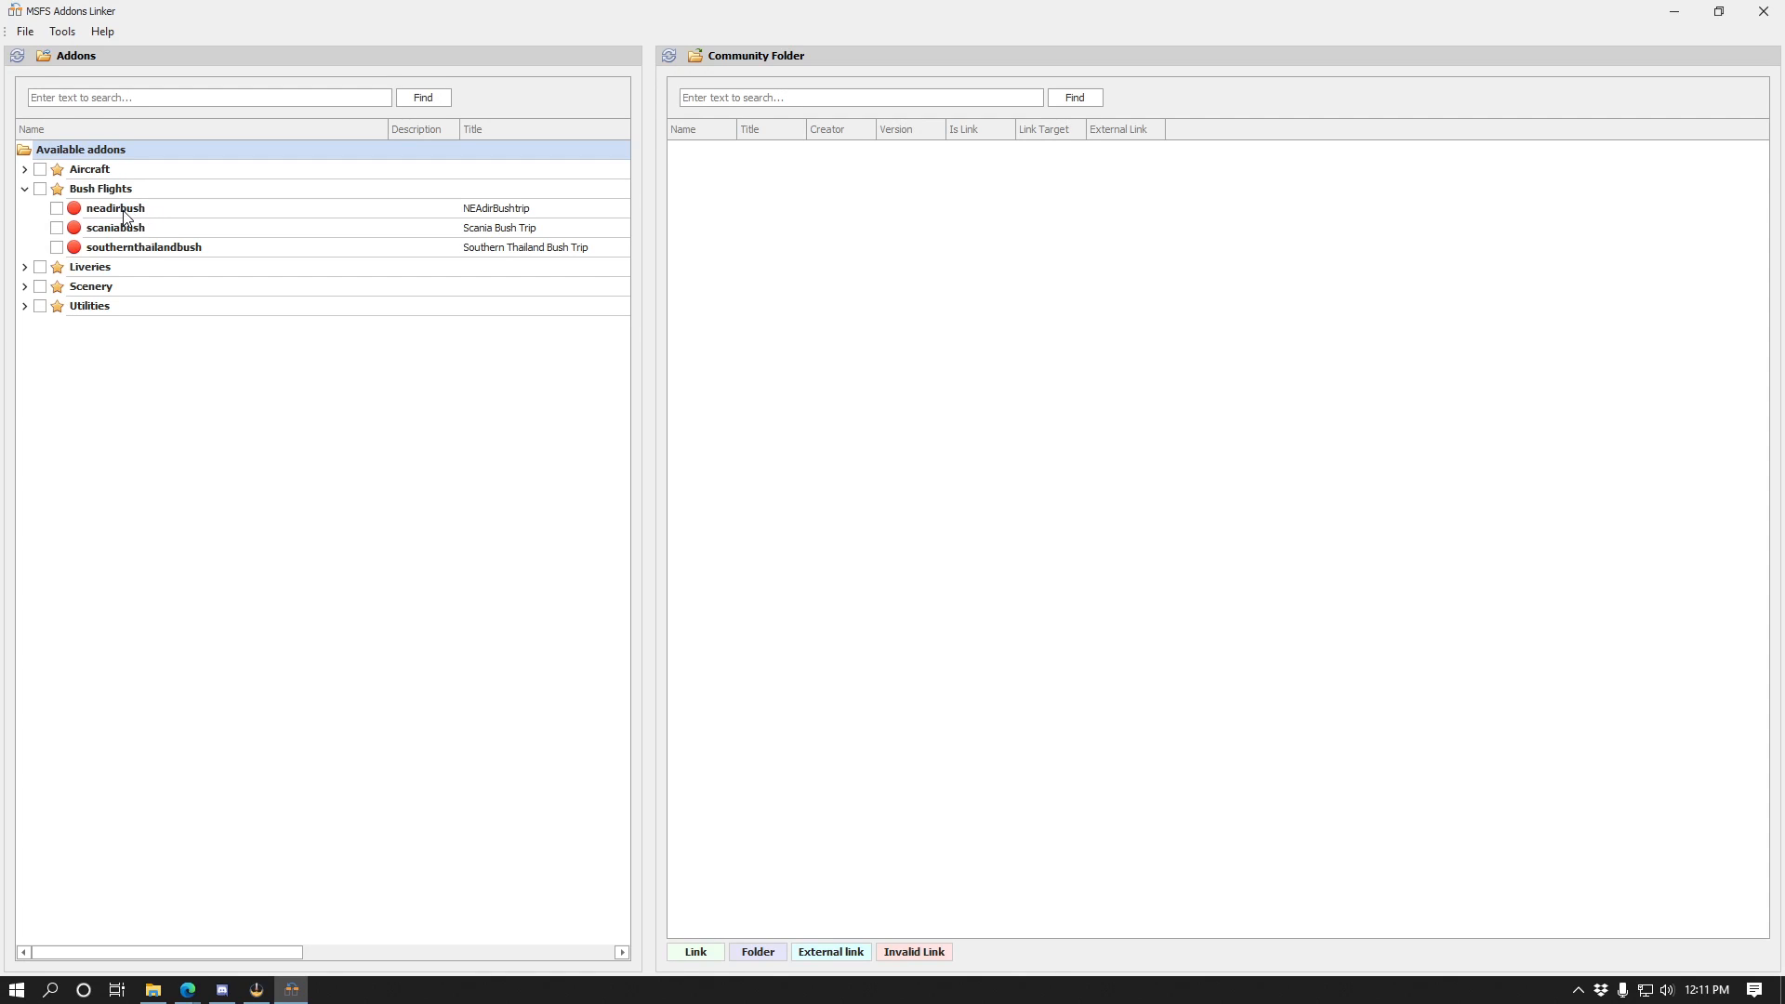
pyautogui.click(57, 209)
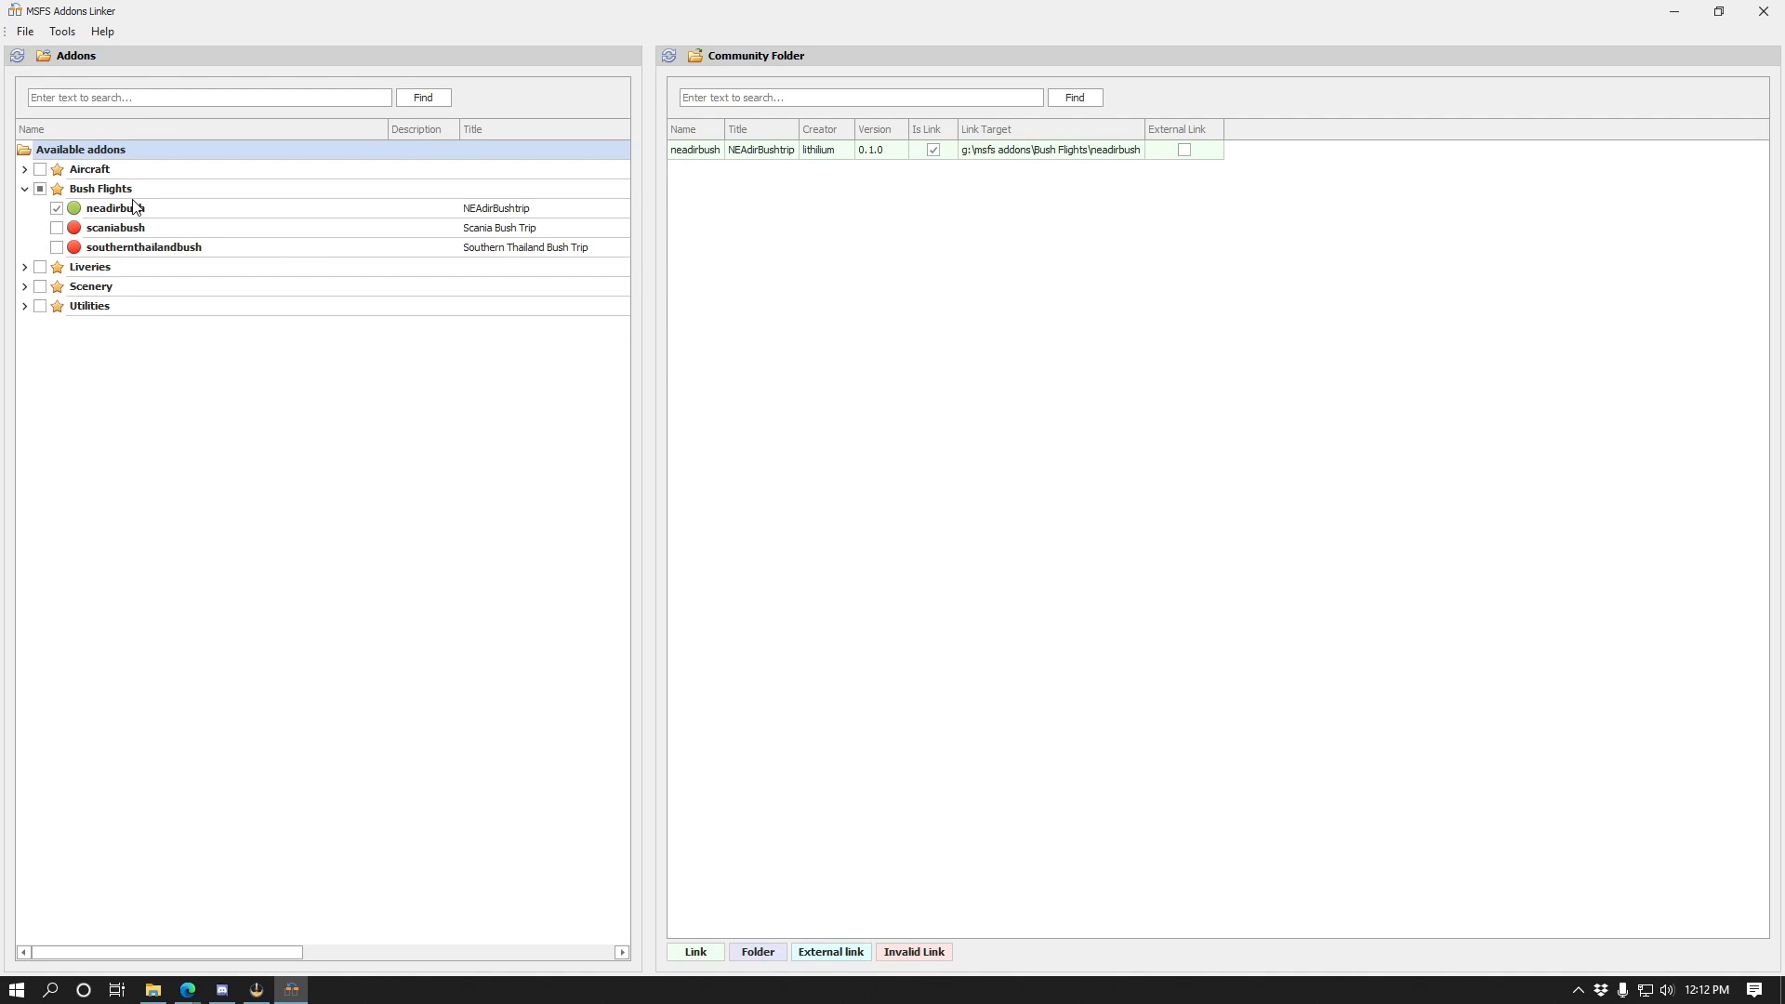
pyautogui.moveTo(690, 953); pyautogui.dragTo(713, 955)
pyautogui.click(705, 954)
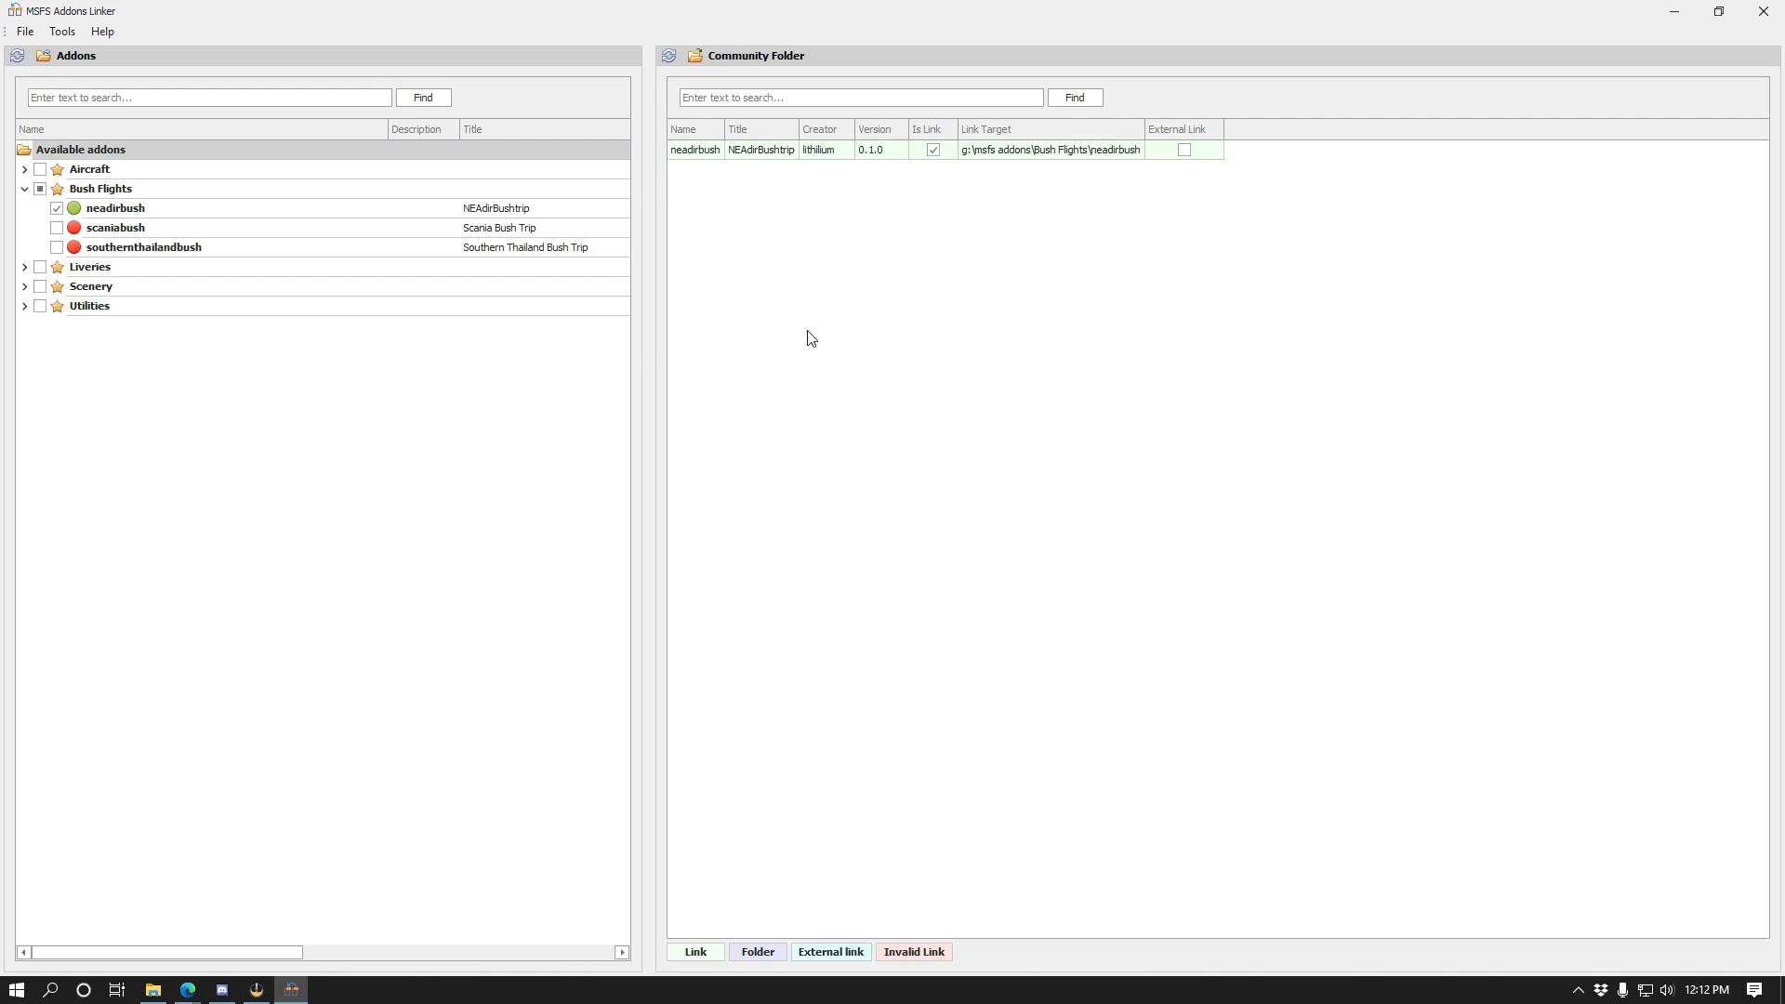
pyautogui.click(766, 462)
# Switch to File Explorer, open the neadirbush link in the Community folder, and check its contents and full path.
pyautogui.click(153, 989)
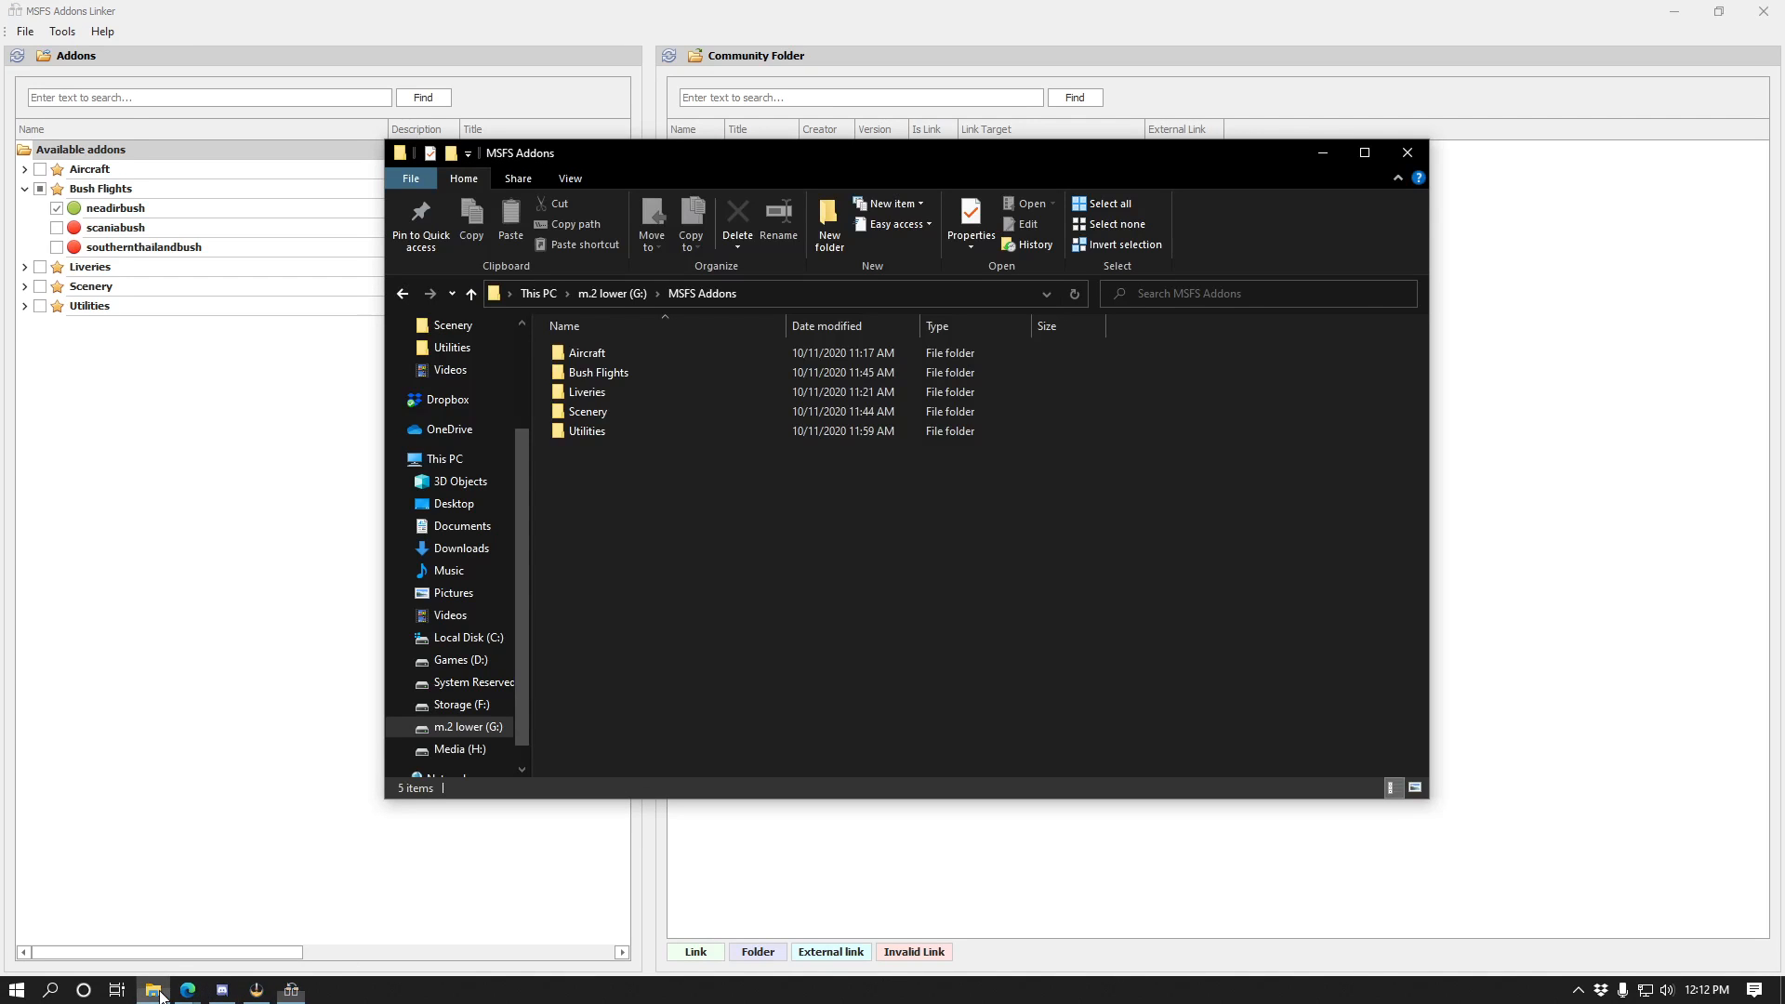
pyautogui.click(628, 293)
pyautogui.doubleClick(606, 370)
pyautogui.doubleClick(610, 354)
pyautogui.click(610, 353)
pyautogui.doubleClick(610, 353)
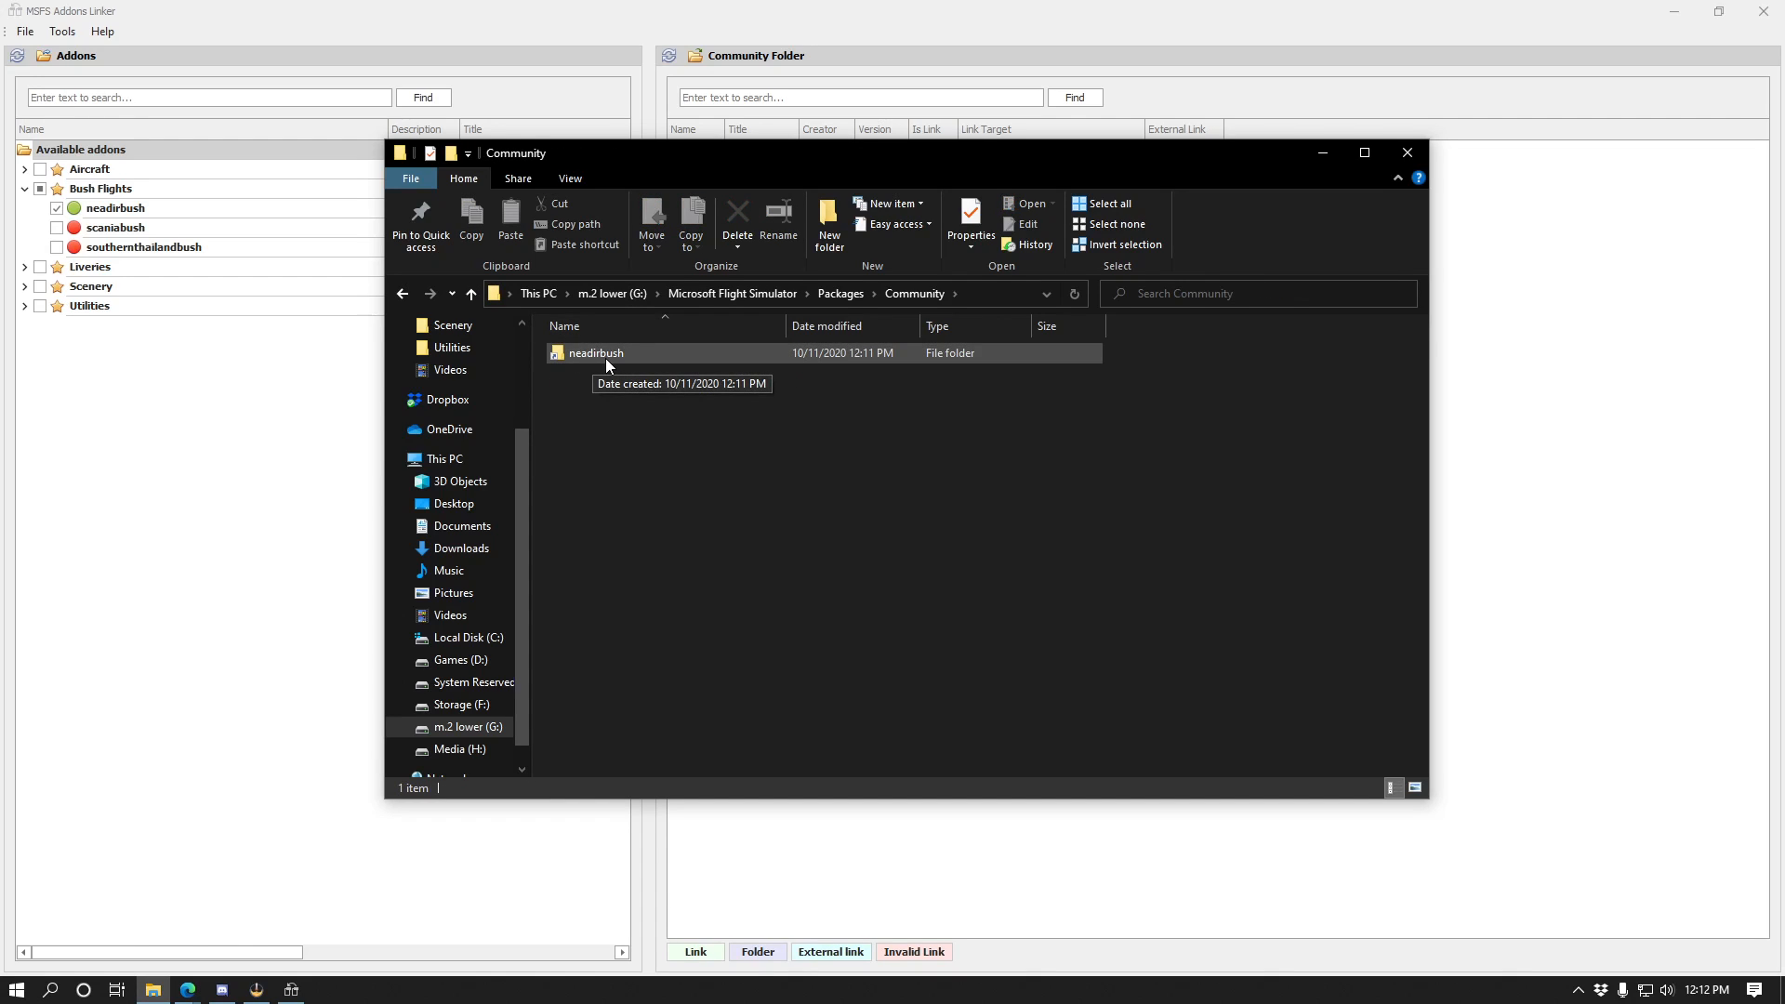
pyautogui.doubleClick(642, 353)
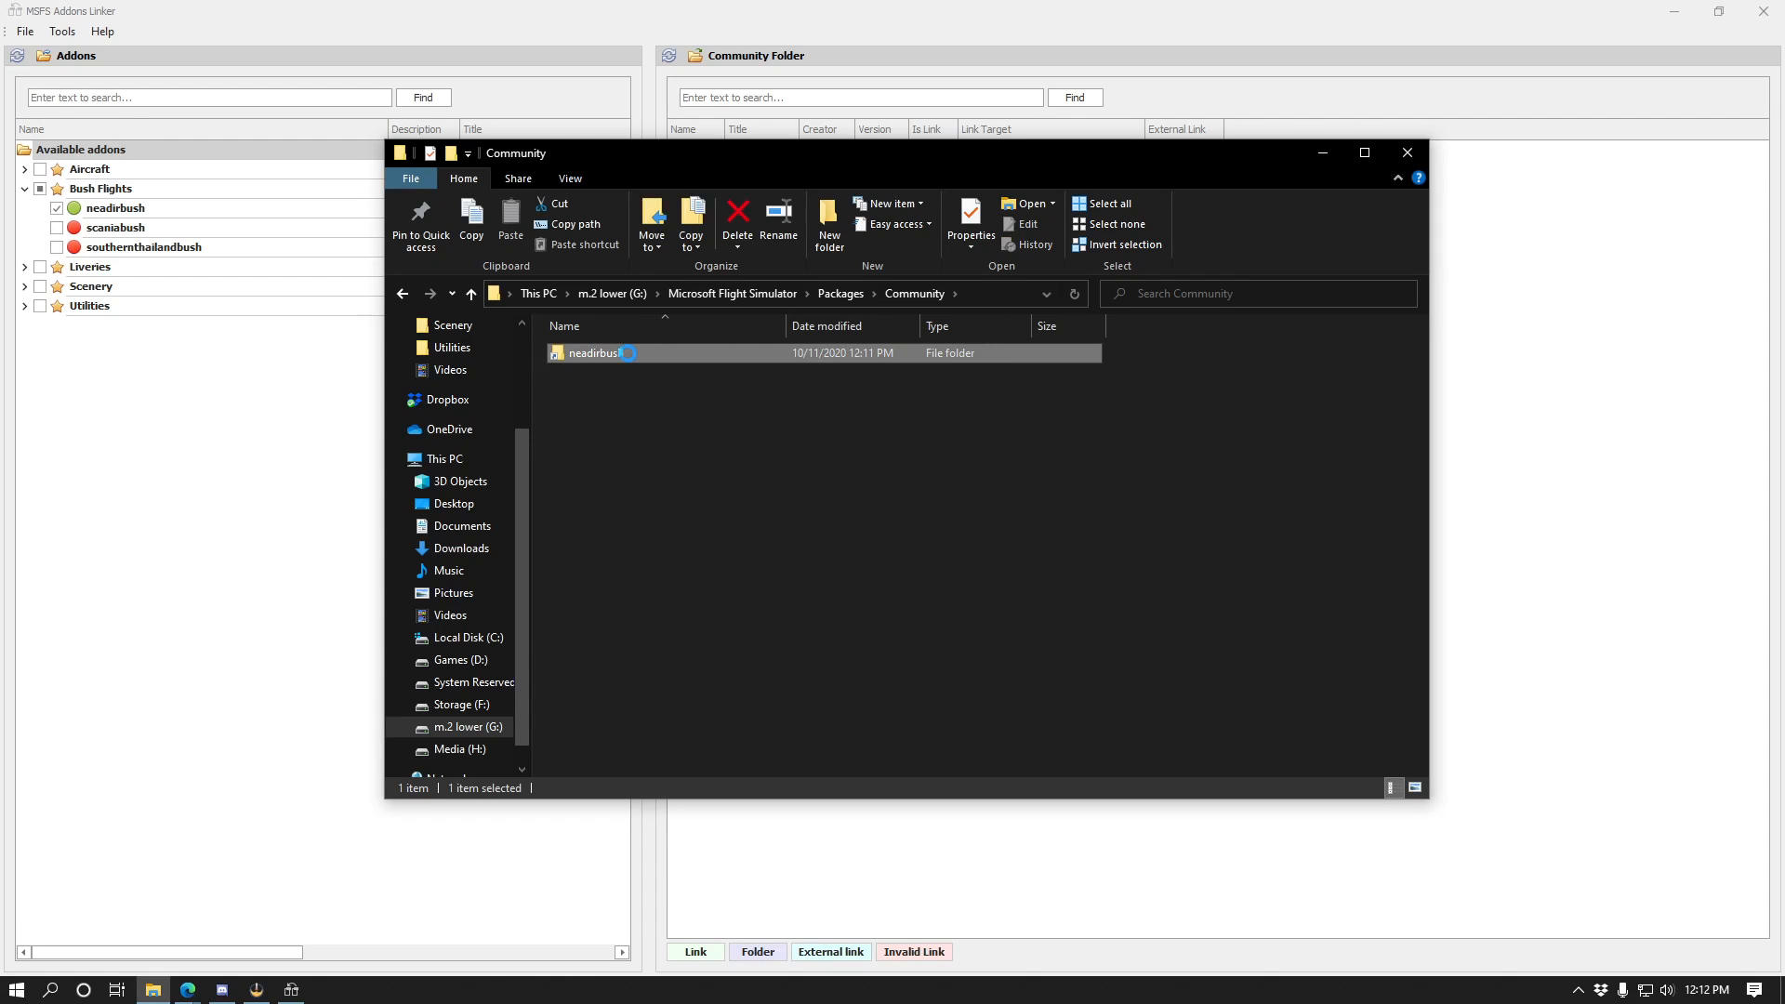
pyautogui.click(985, 296)
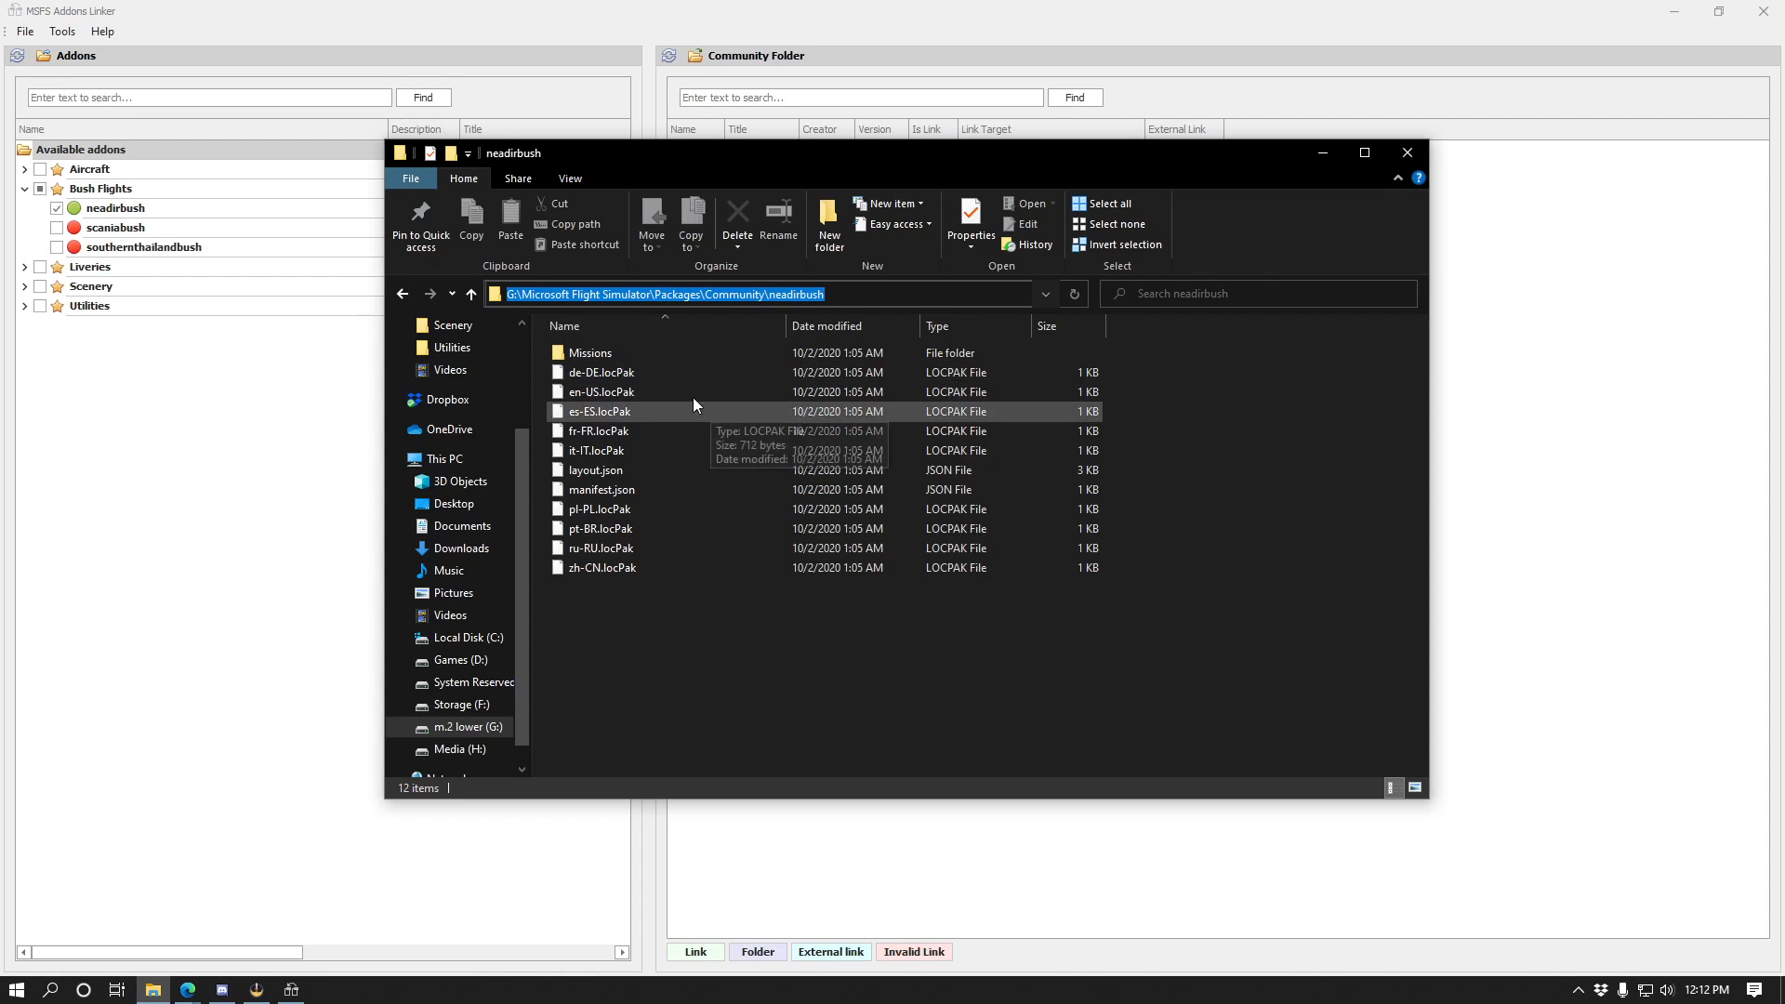
# Go back from the neadirbush folder through Community and Packages to the Microsoft Flight Simulator folder, and minimize File Explorer.
pyautogui.click(663, 656)
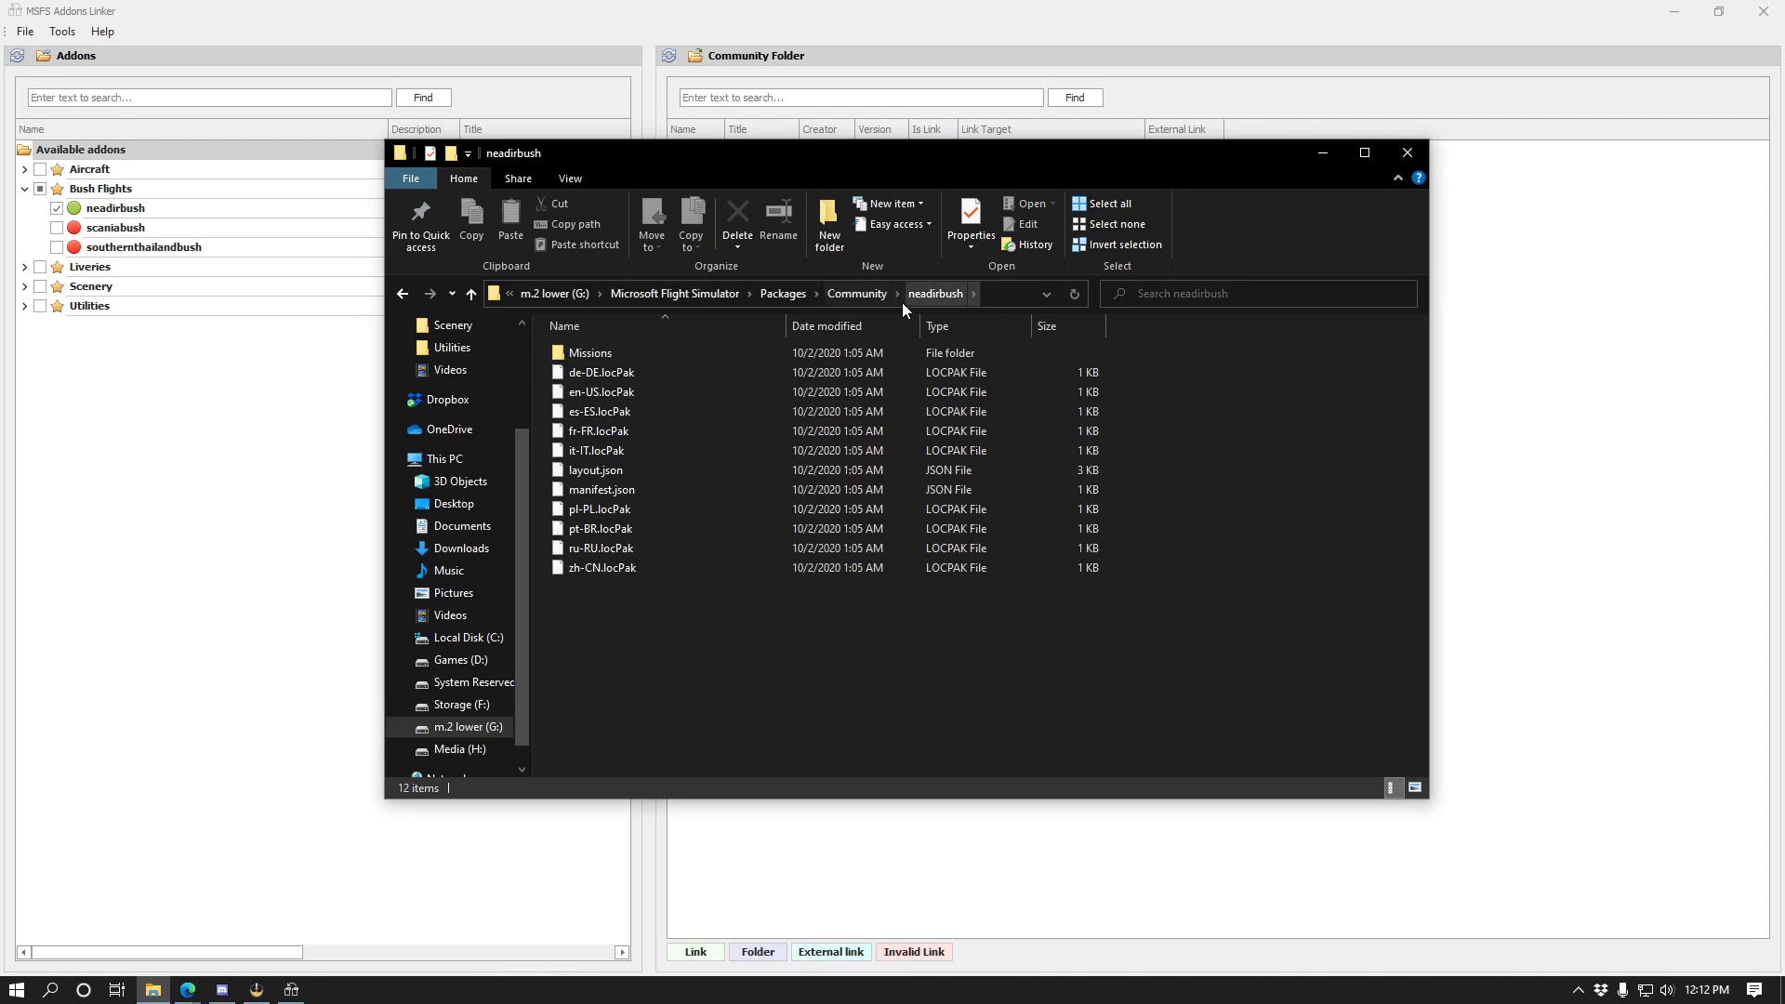
pyautogui.click(403, 293)
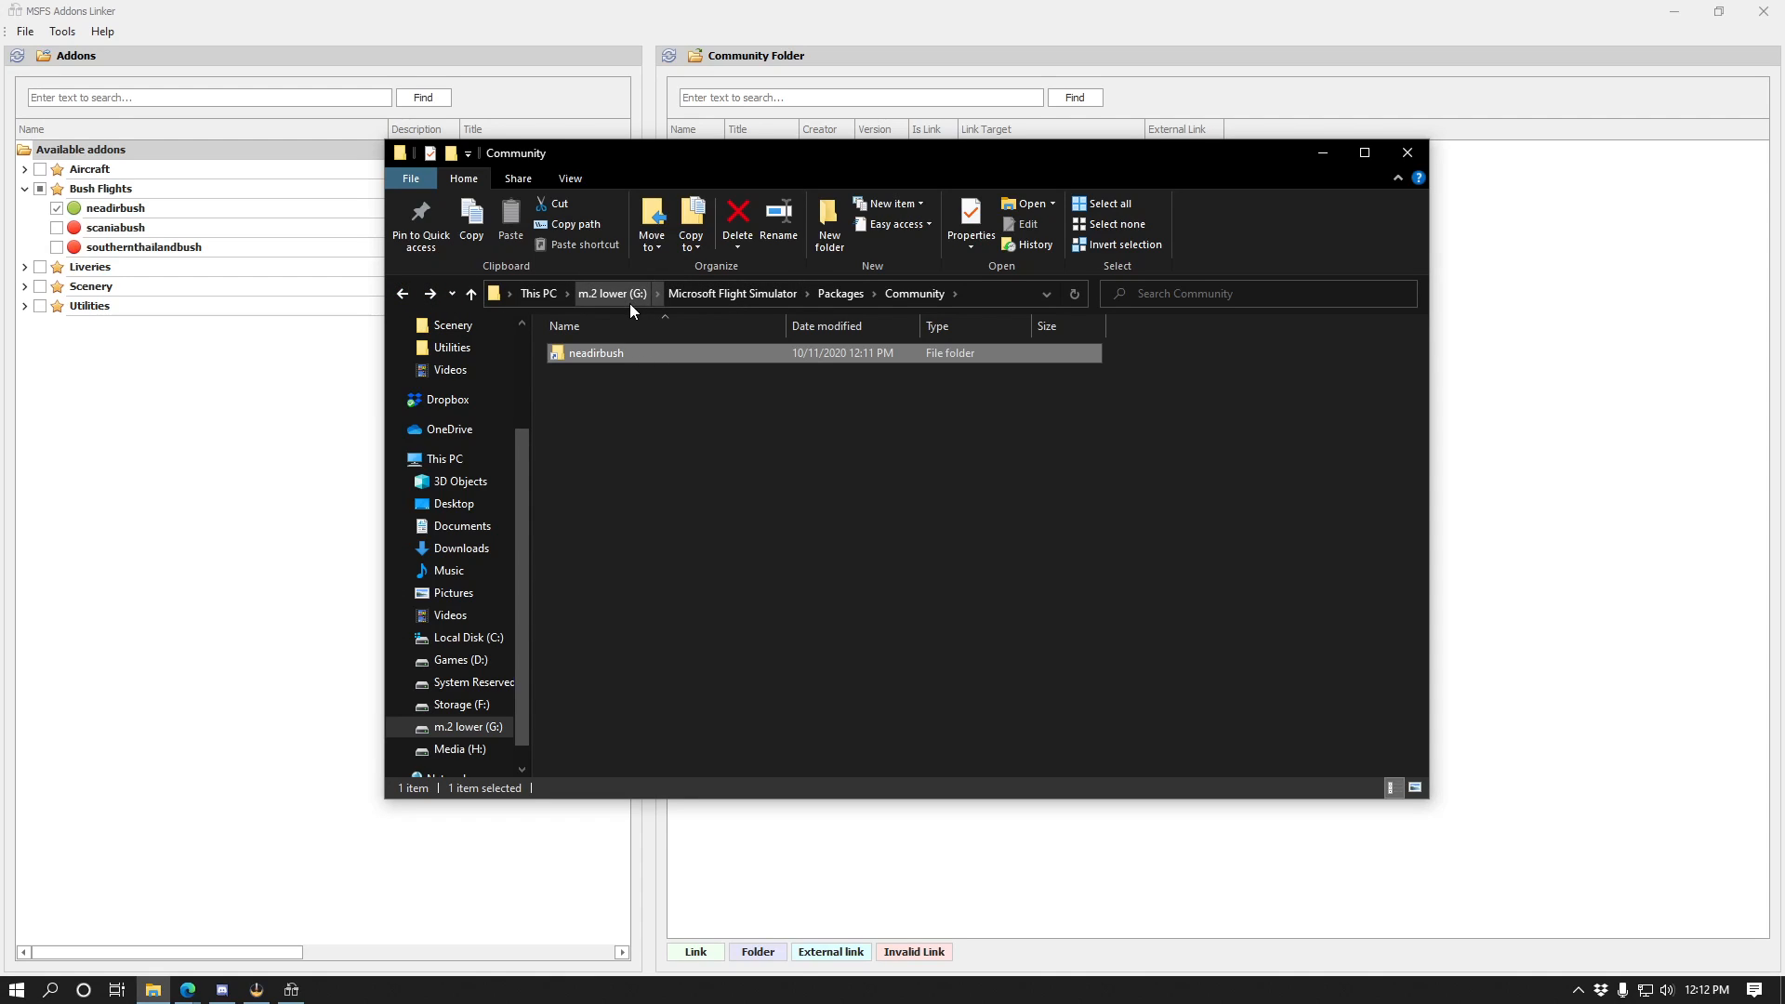
pyautogui.click(406, 293)
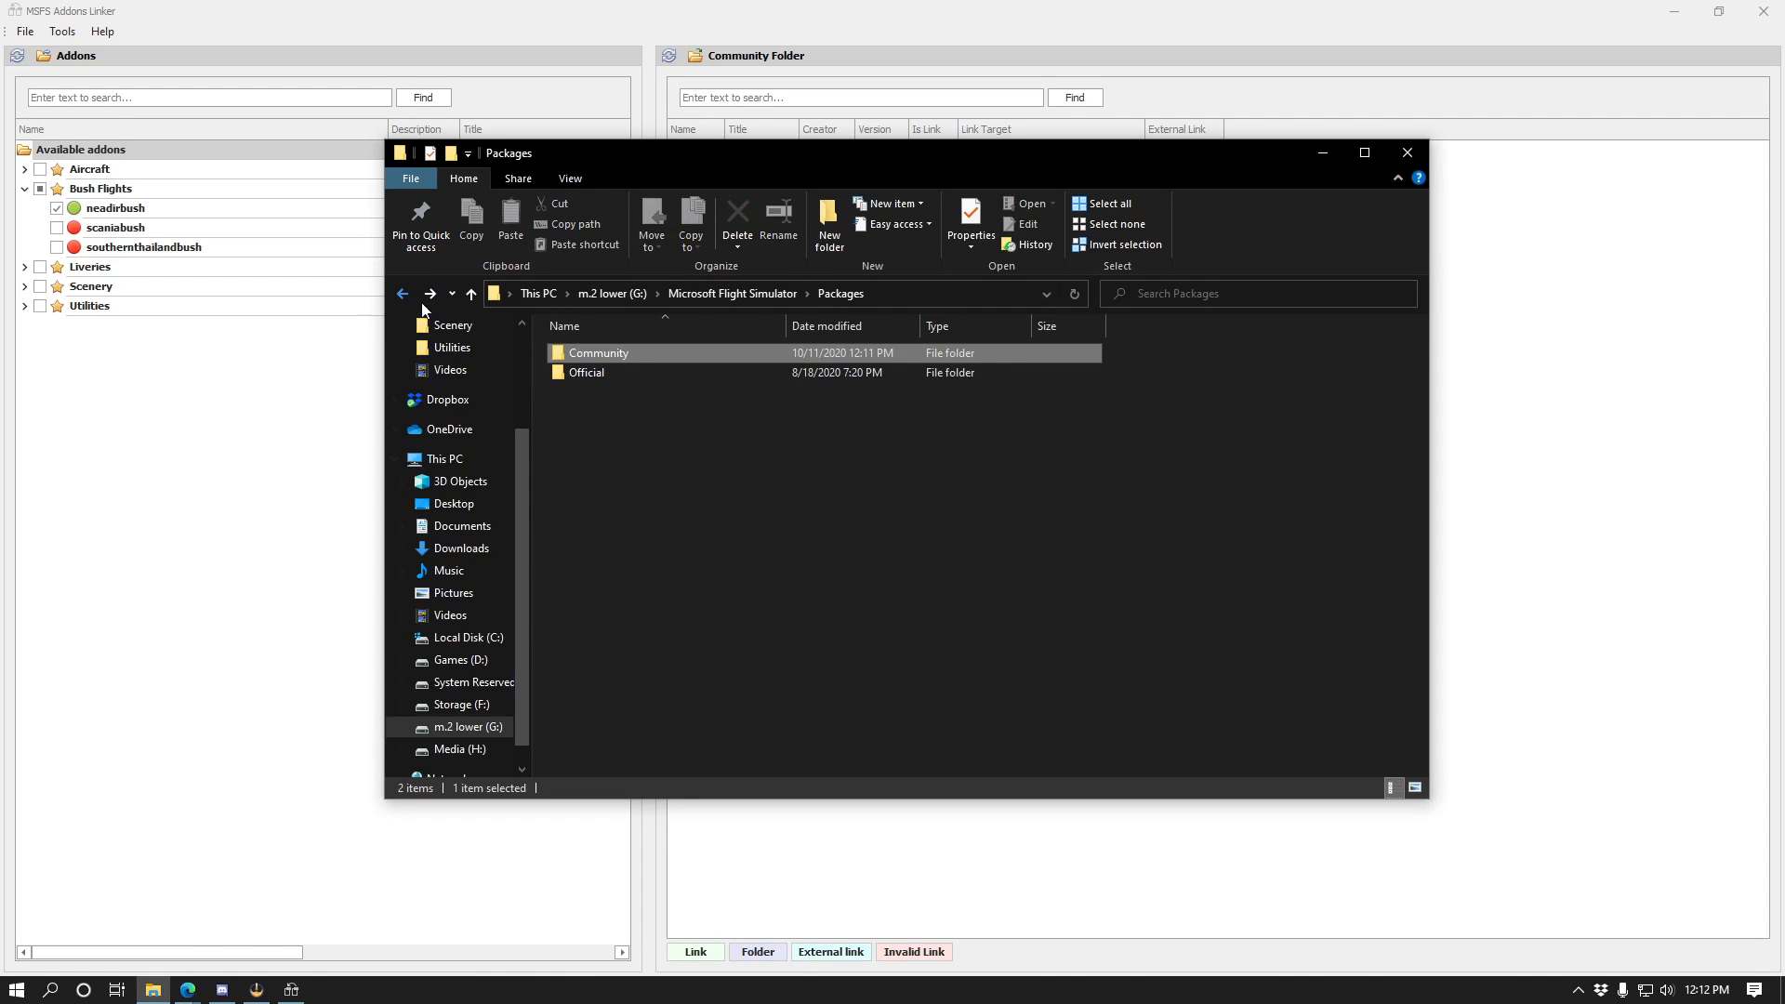
pyautogui.click(595, 398)
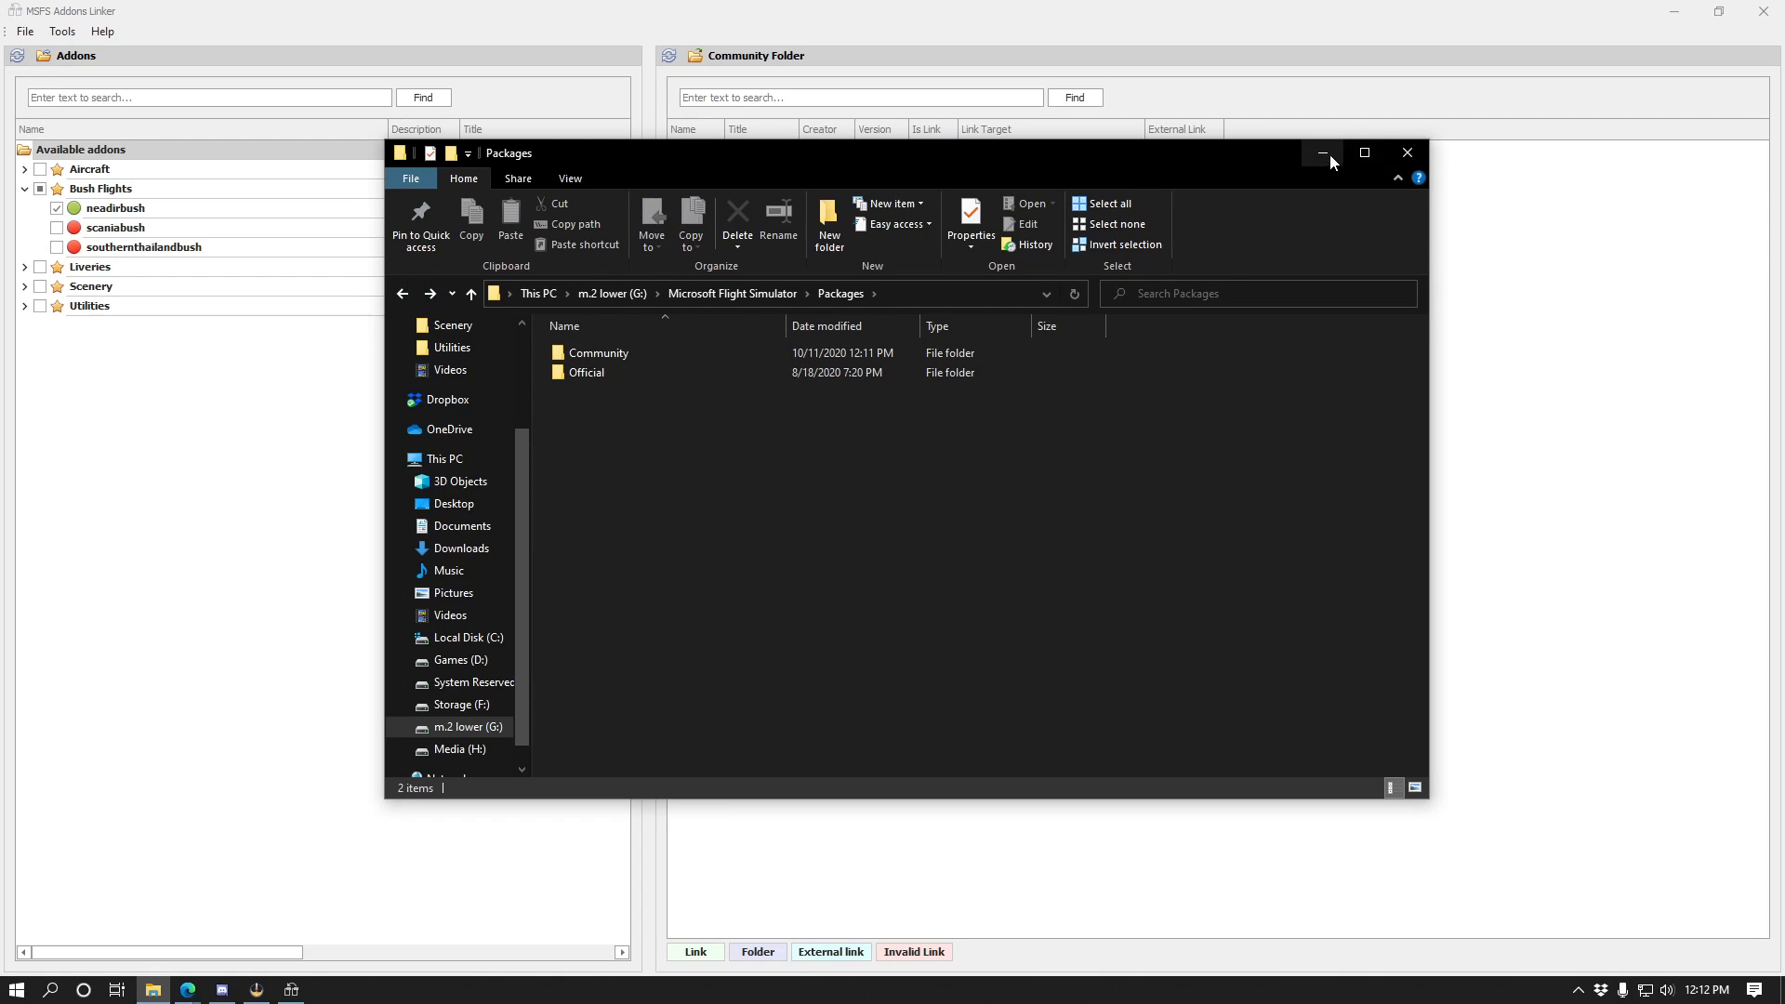
pyautogui.click(405, 294)
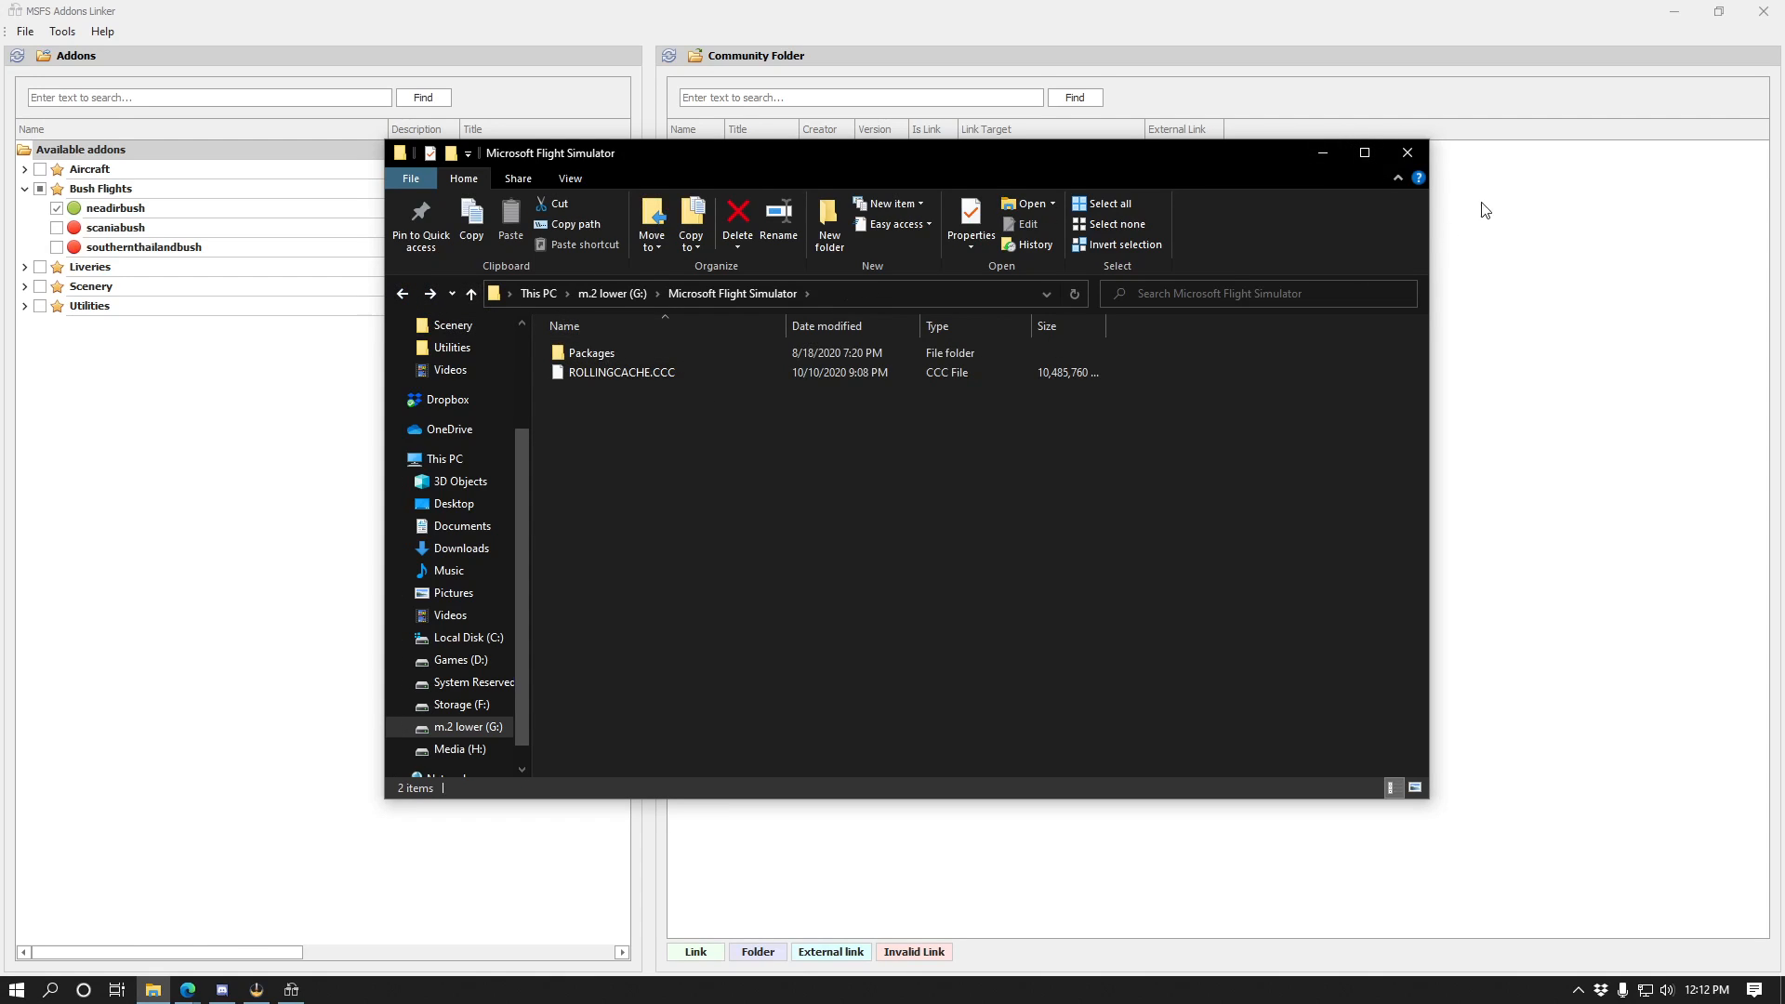
pyautogui.click(1322, 152)
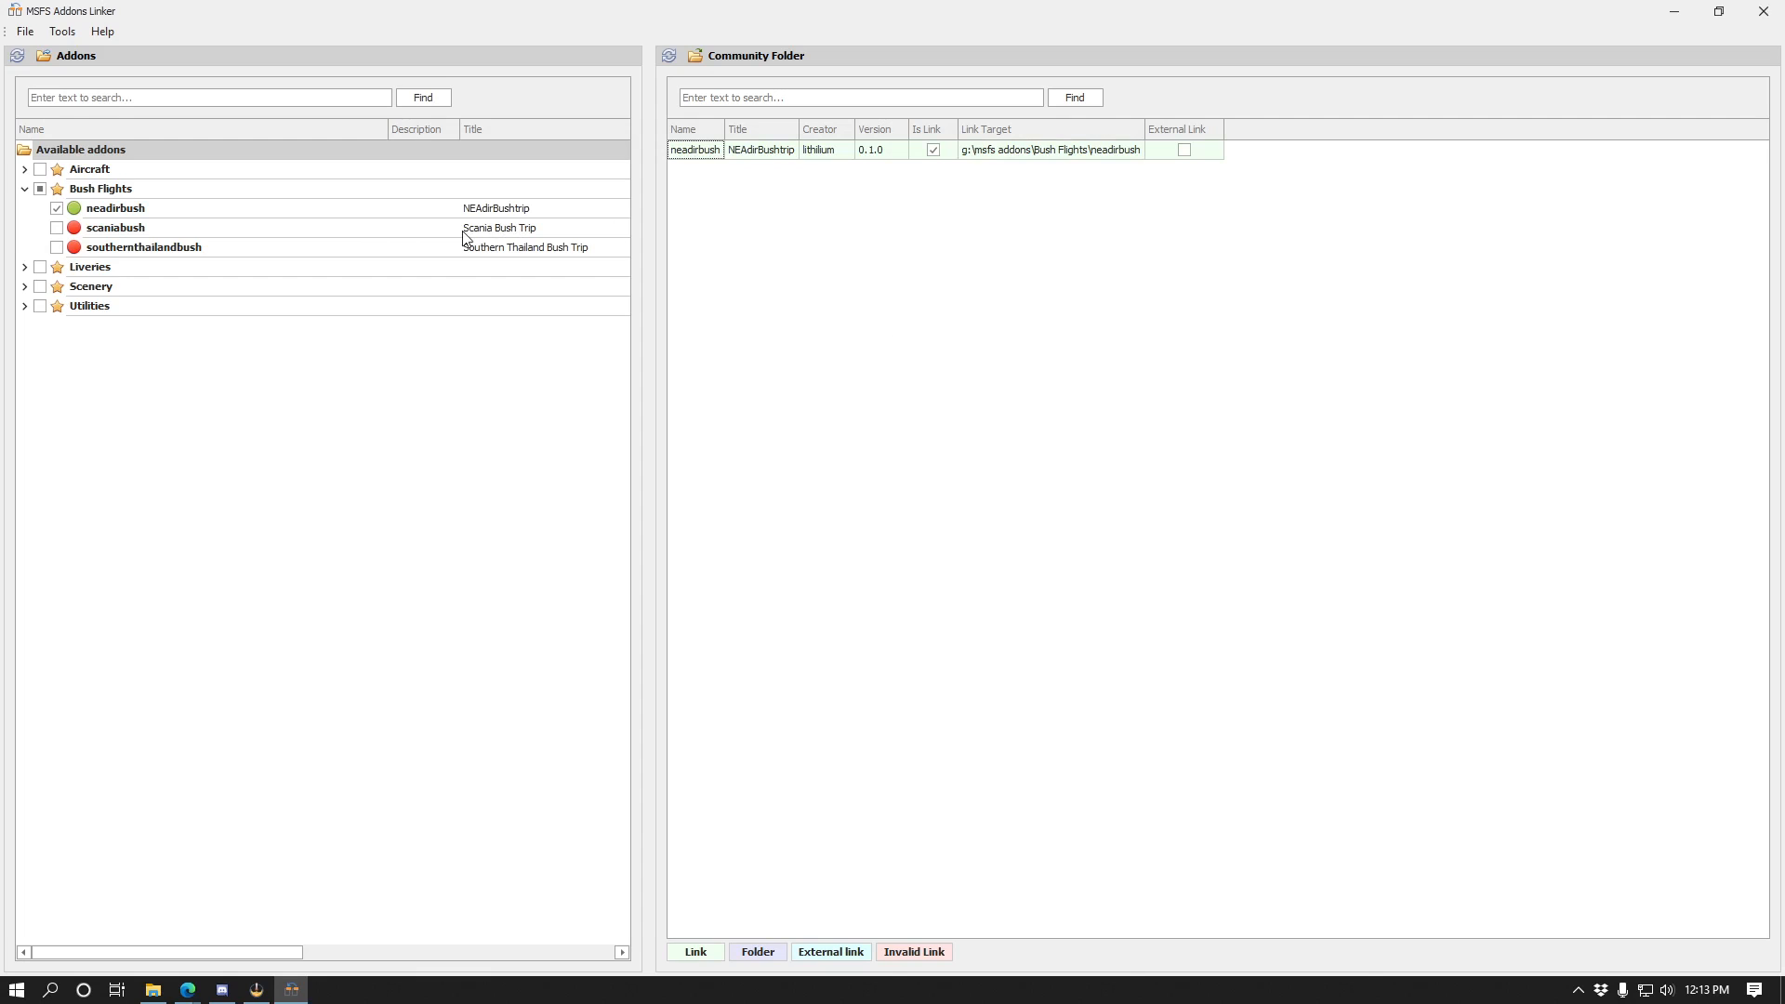
# Enable all addons in MSFS Addons Linker, confirm the action, and review the links listed for the Community folder.
pyautogui.rightClick(82, 172)
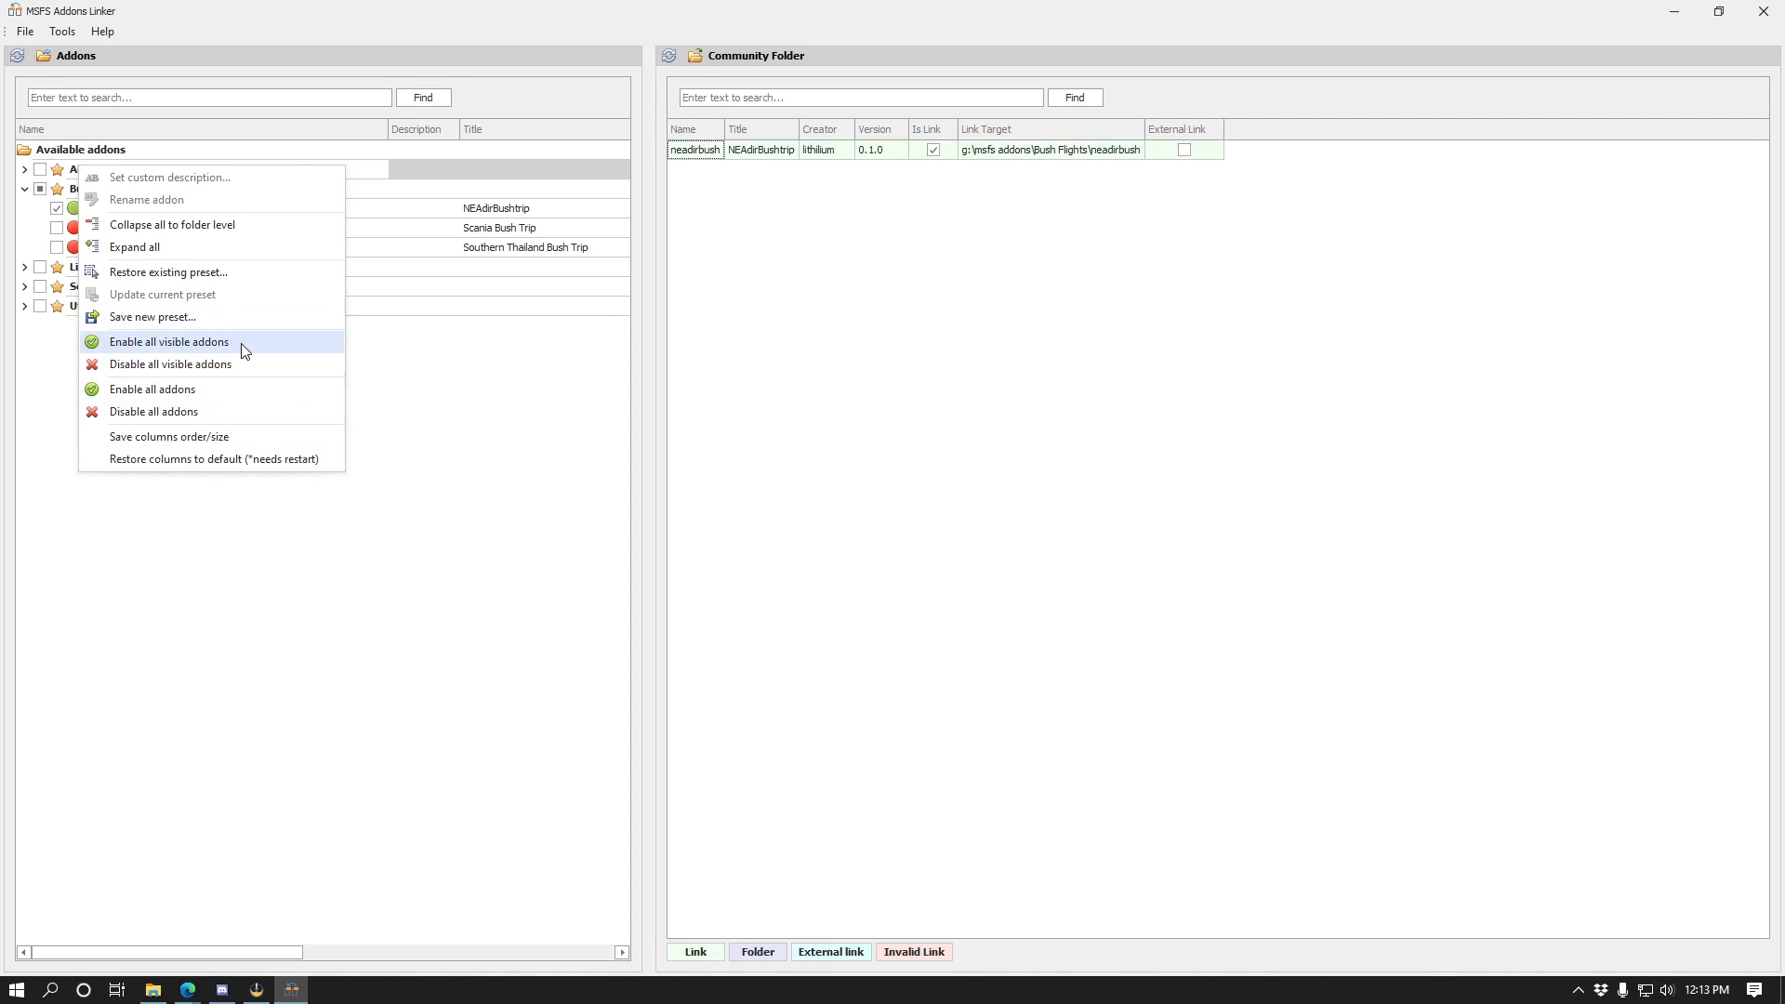
pyautogui.click(207, 388)
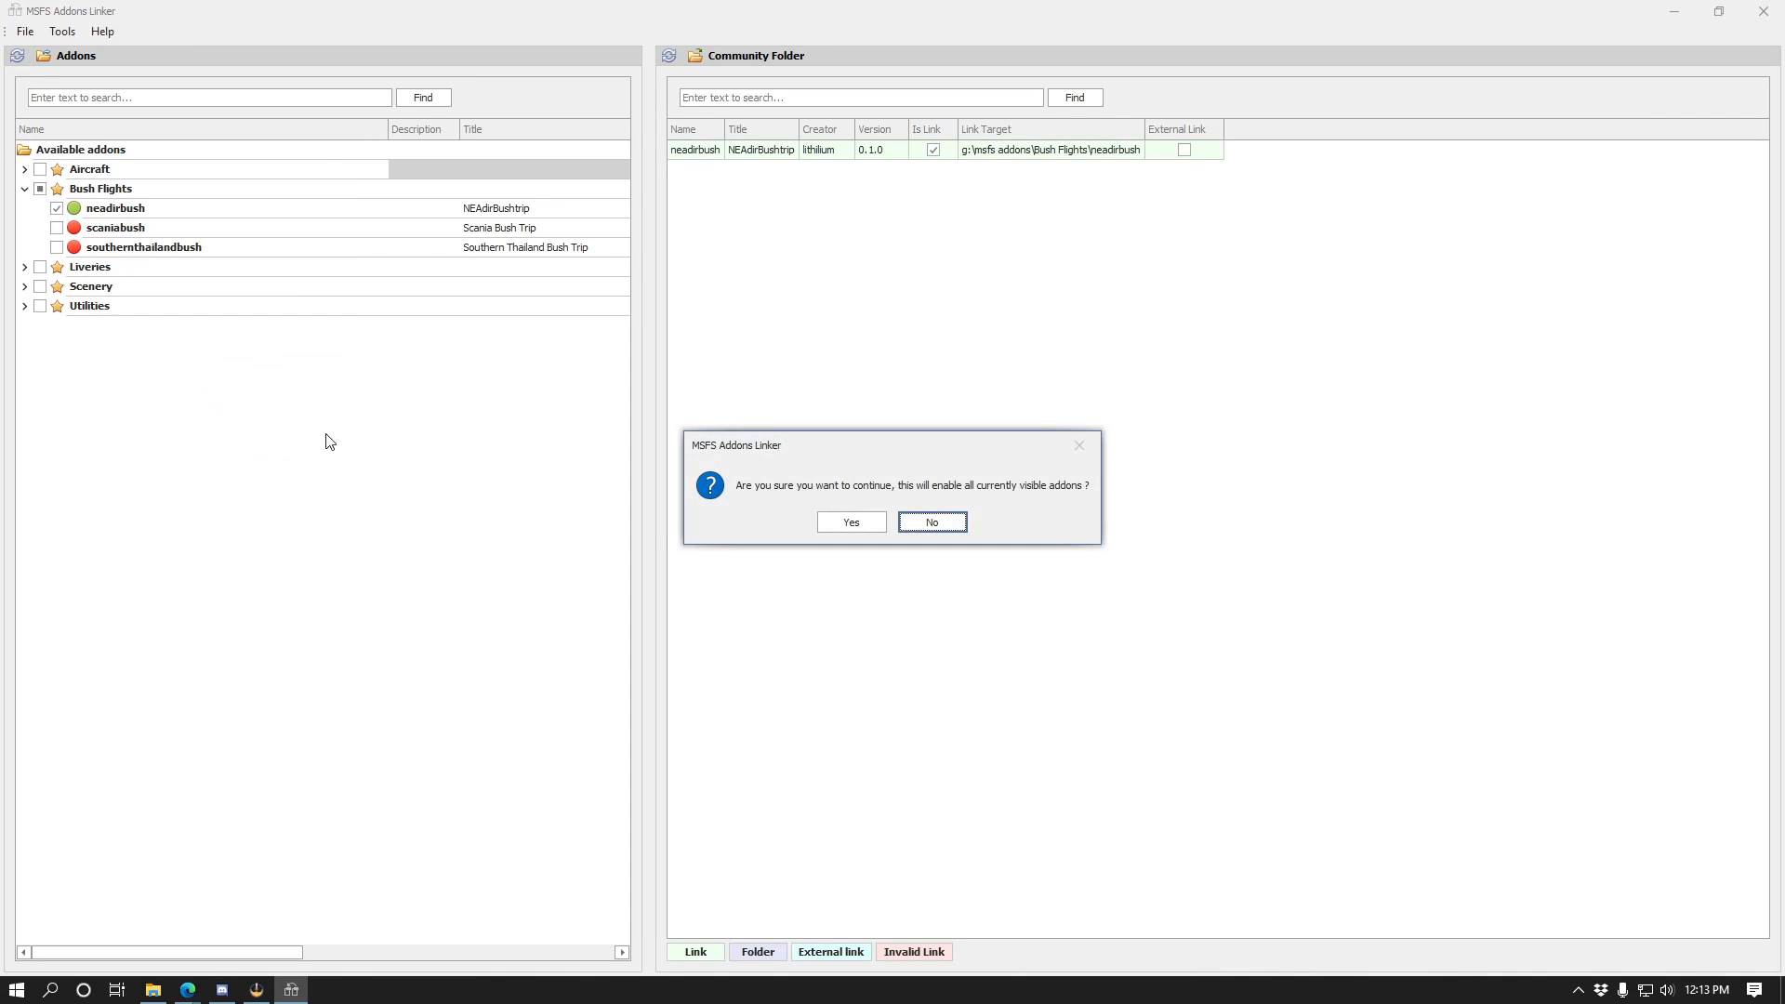
pyautogui.click(841, 524)
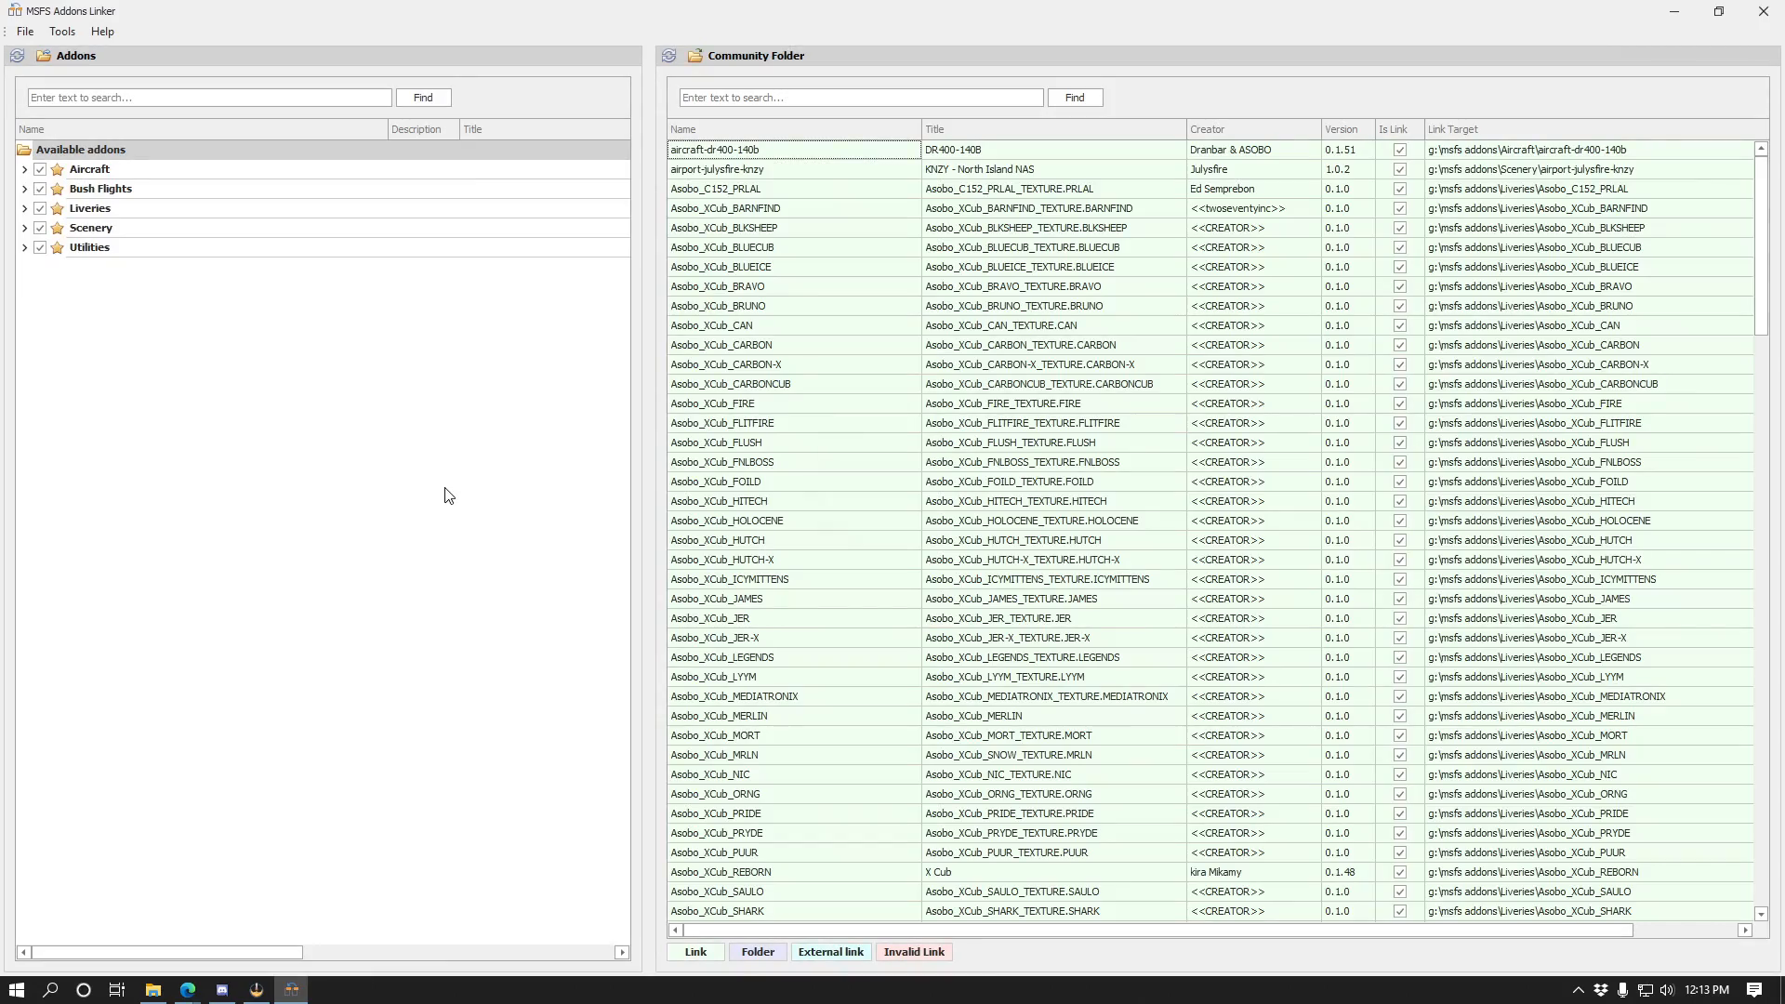
pyautogui.scroll(-20, 1011, 373)
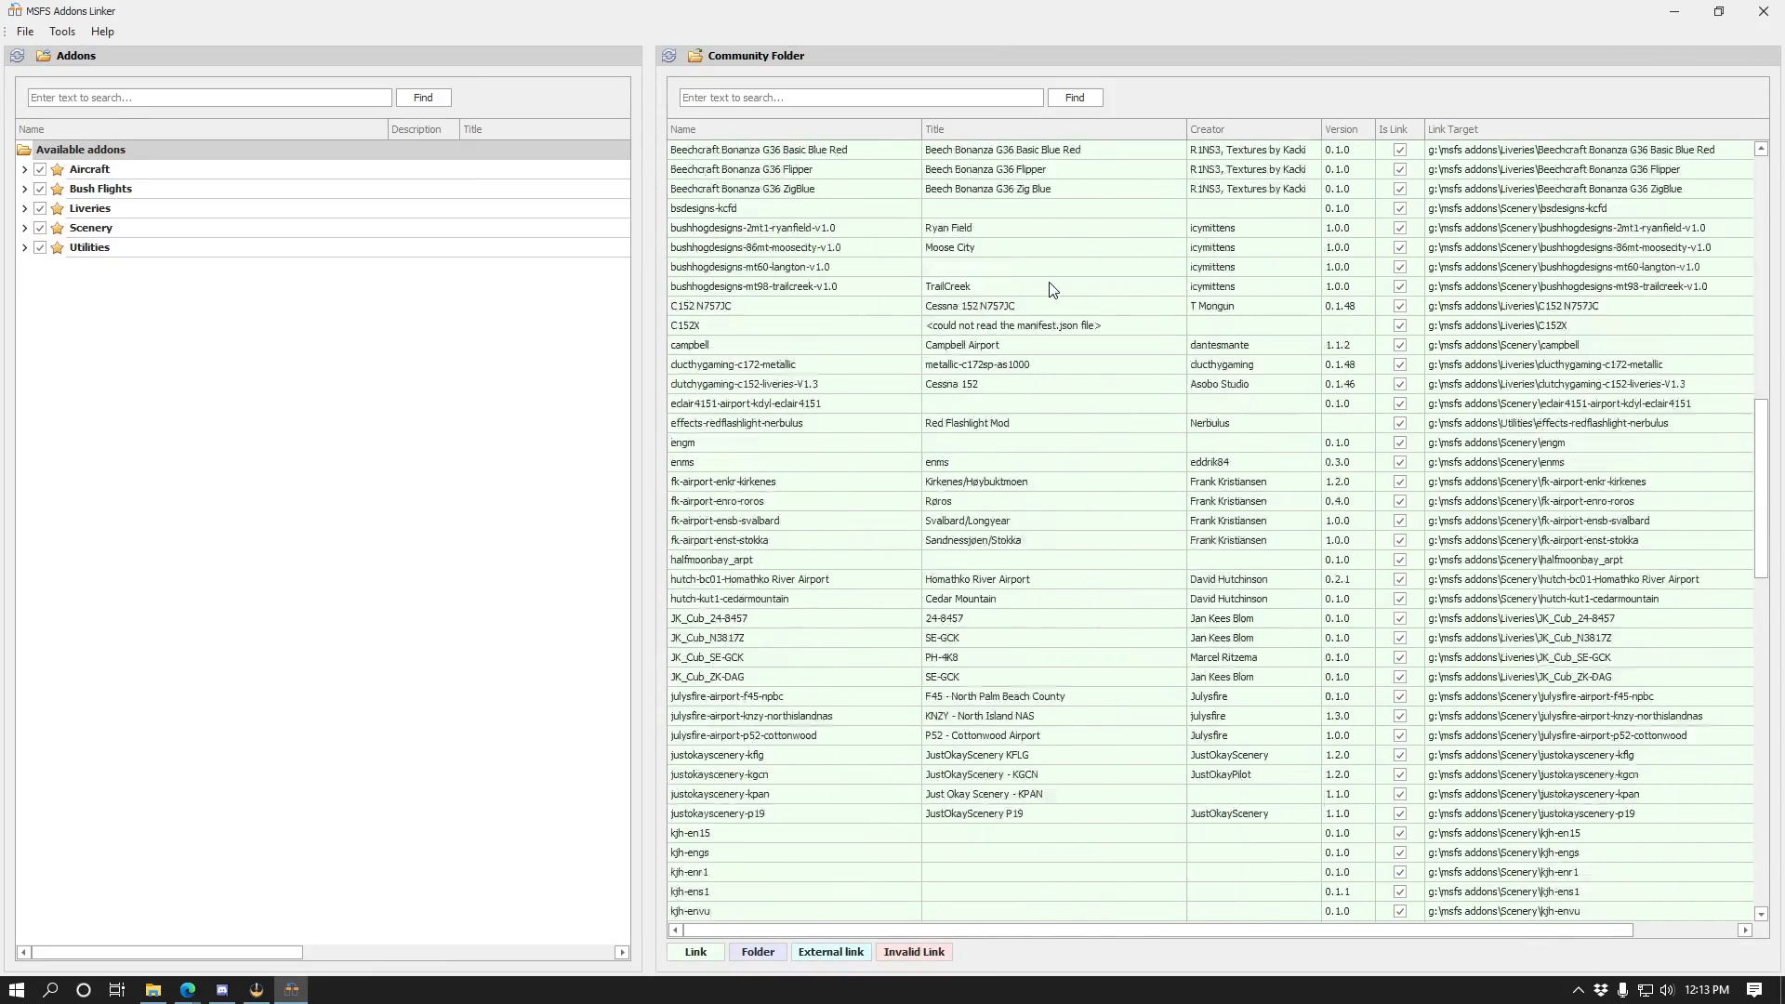
pyautogui.scroll(-4, 1012, 372)
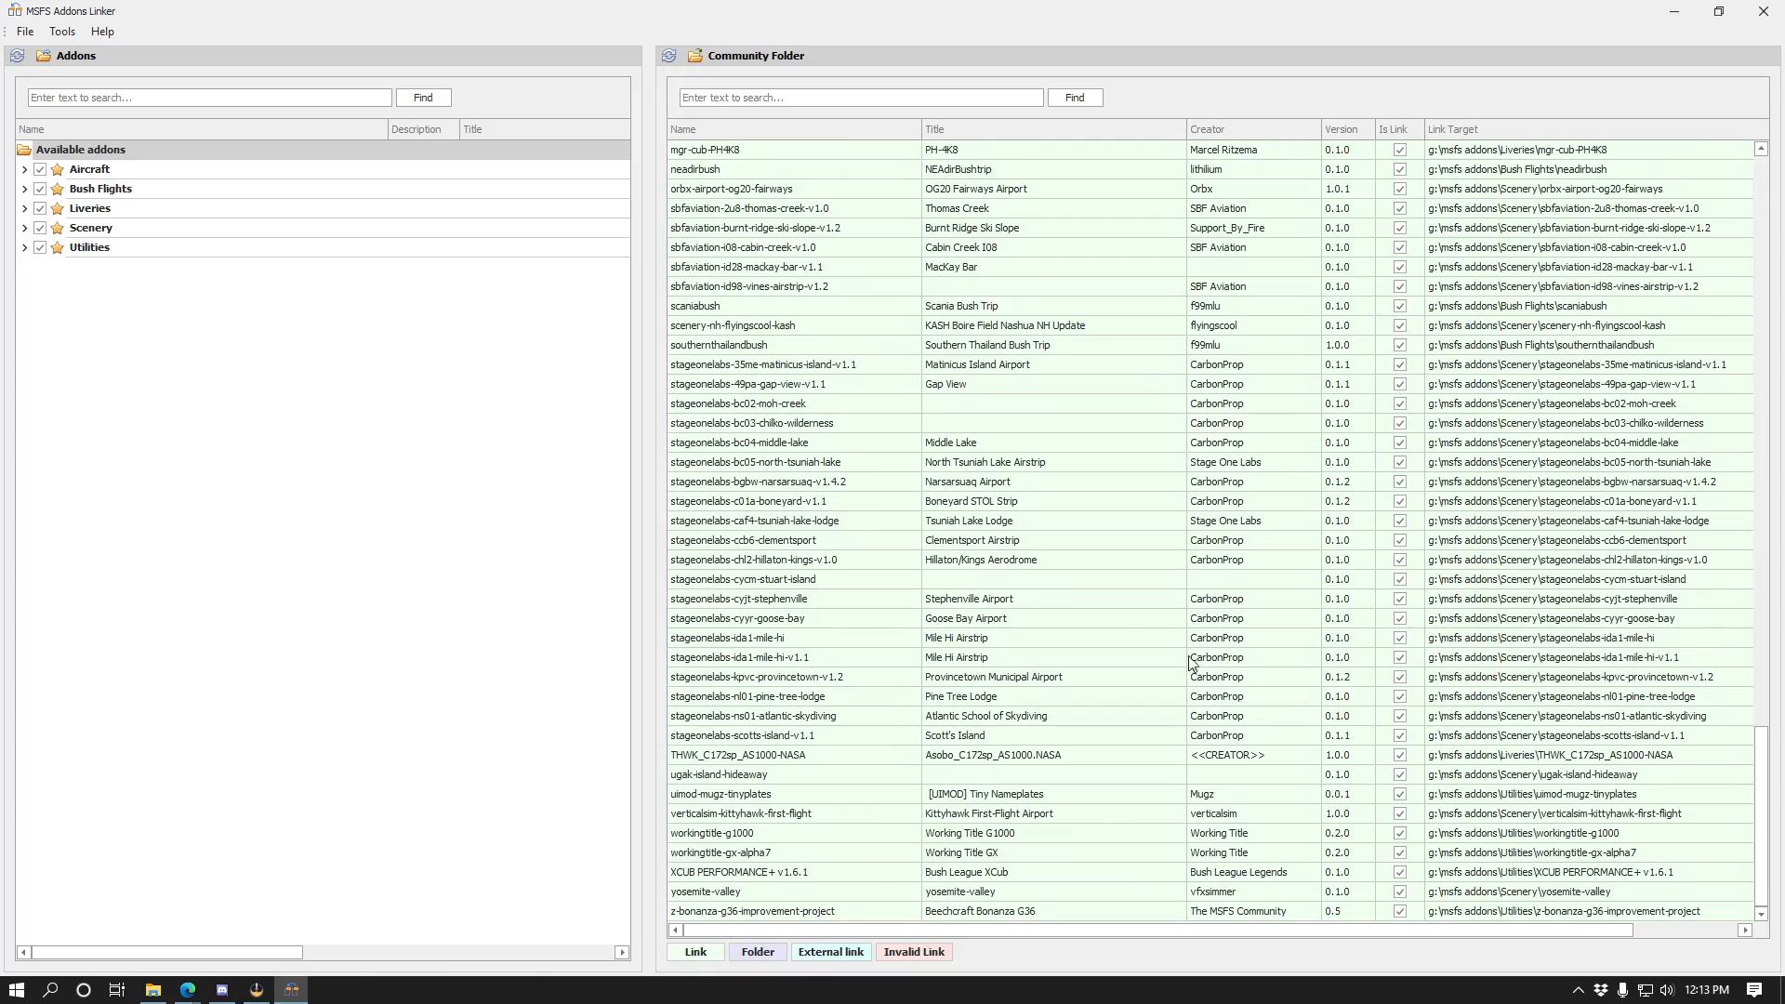
pyautogui.moveTo(1754, 832); pyautogui.dragTo(1760, 247)
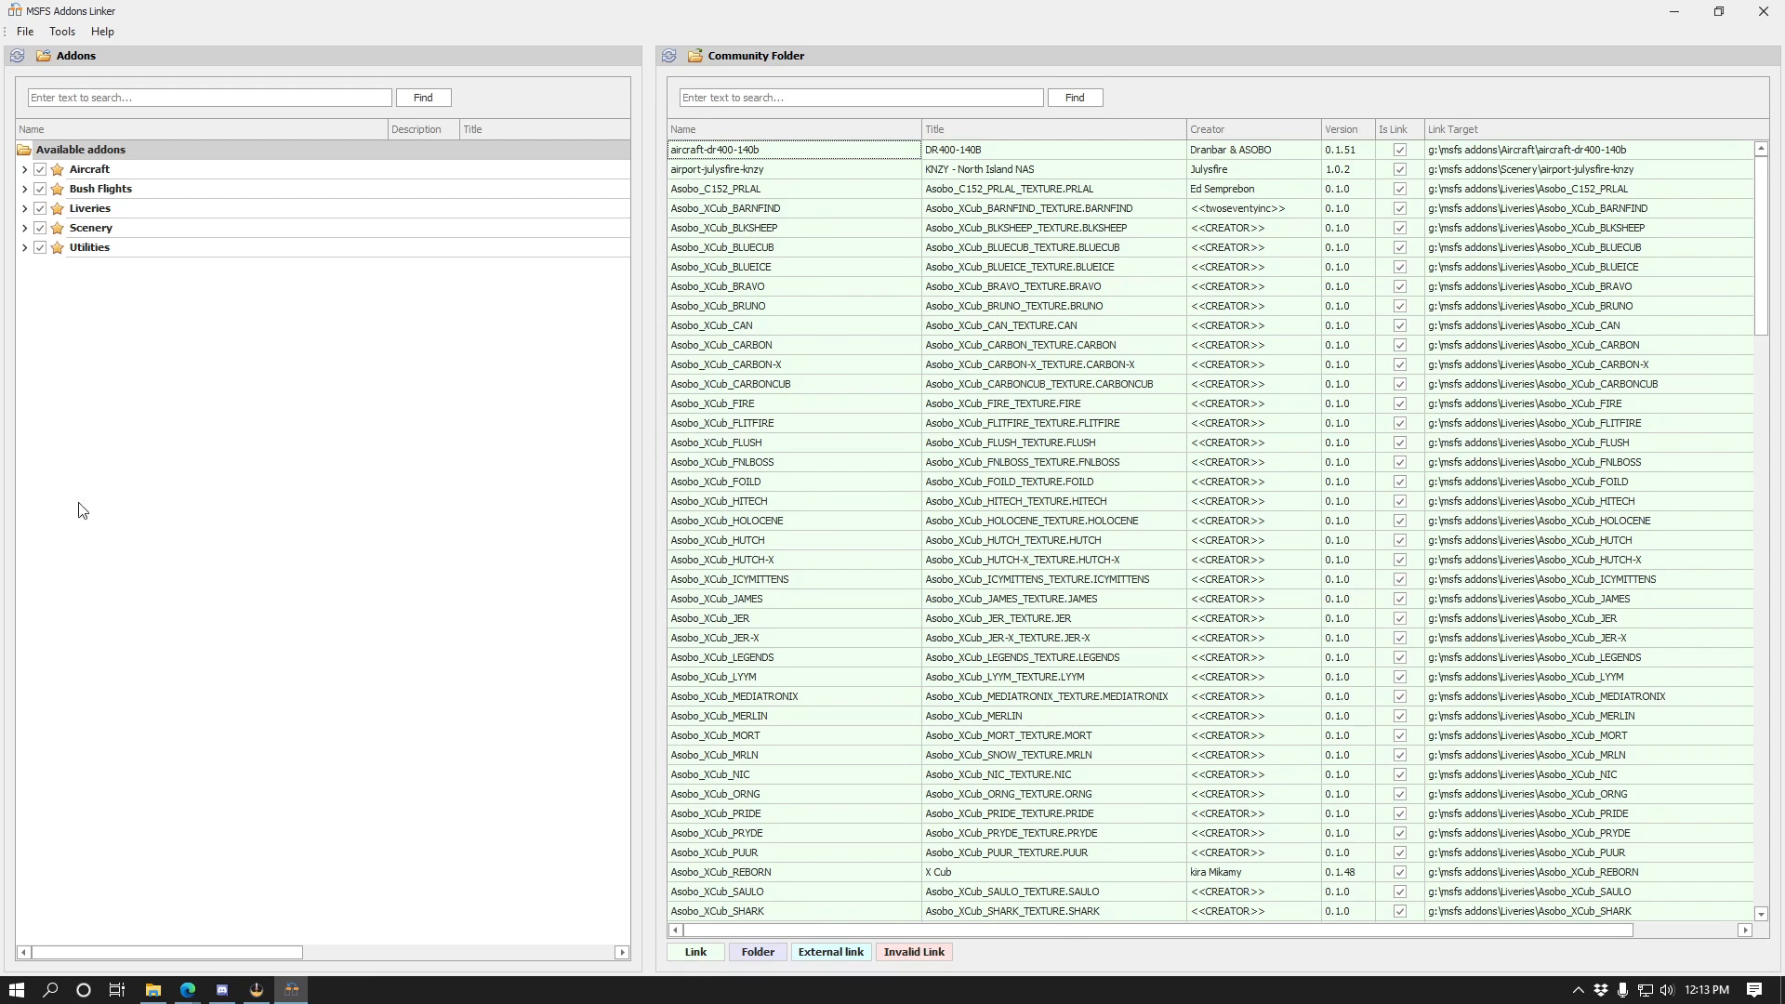
# Switch to File Explorer, look at the folders in the root of the G: drive, and close the window.
pyautogui.click(153, 989)
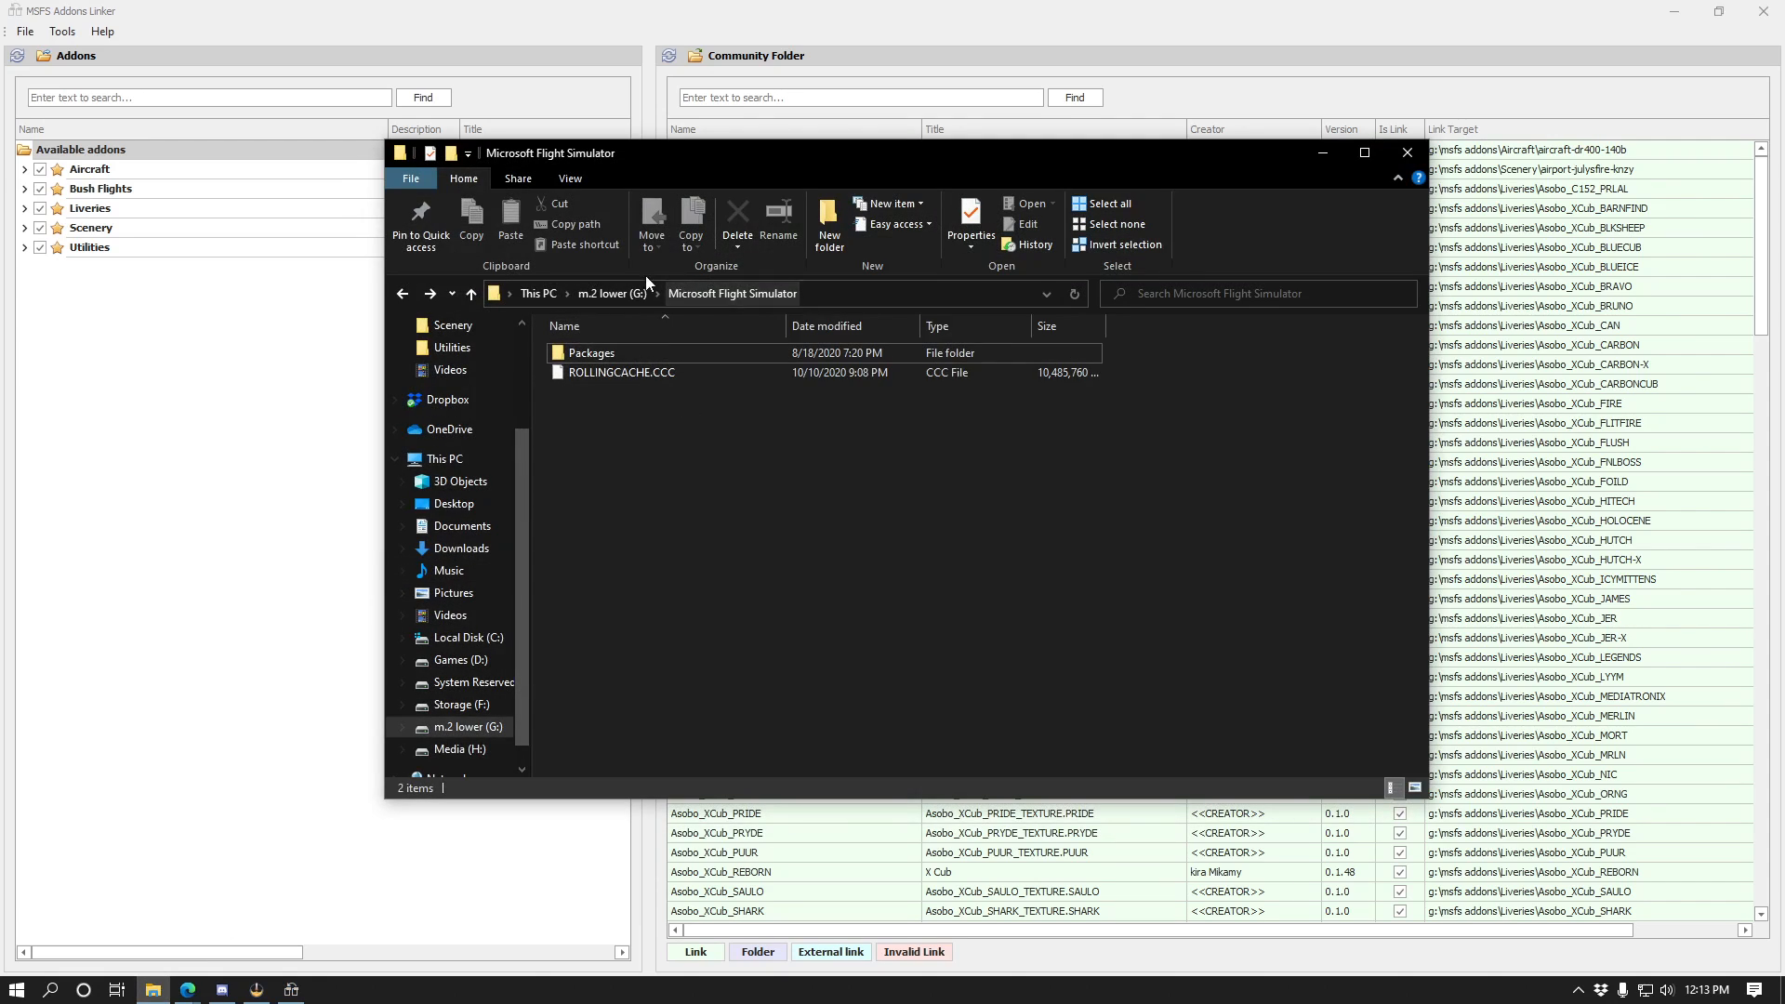
pyautogui.click(622, 290)
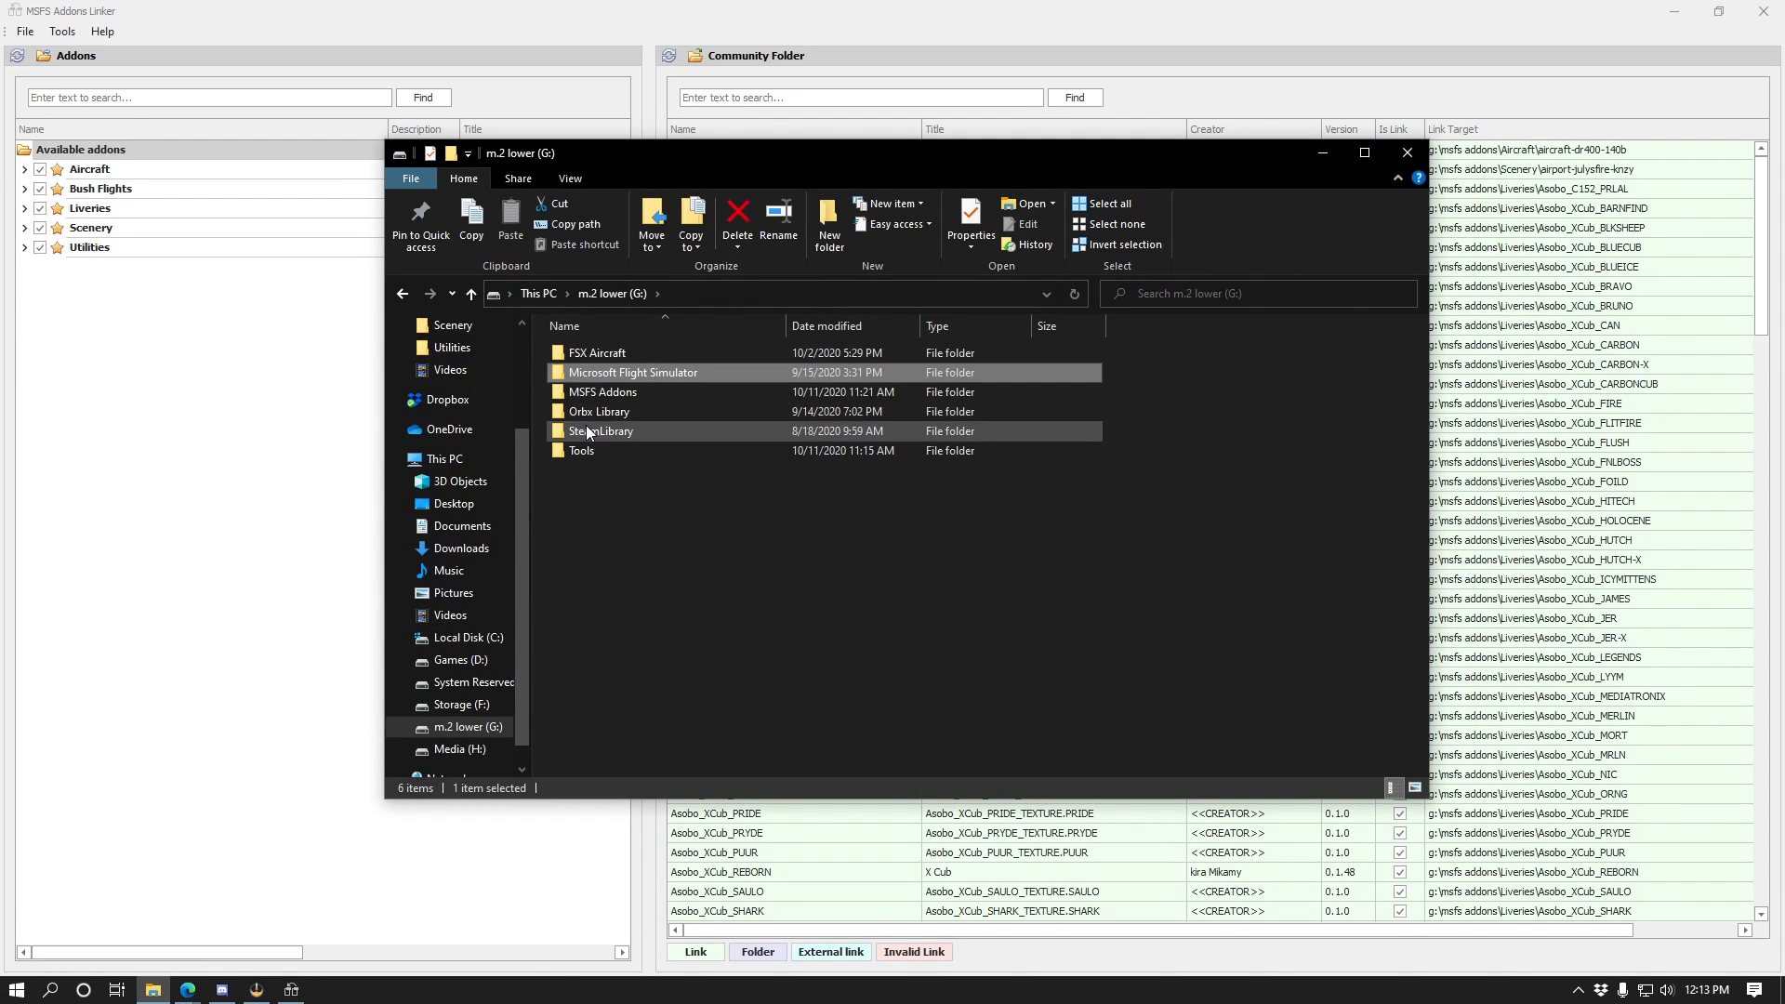
pyautogui.click(1409, 155)
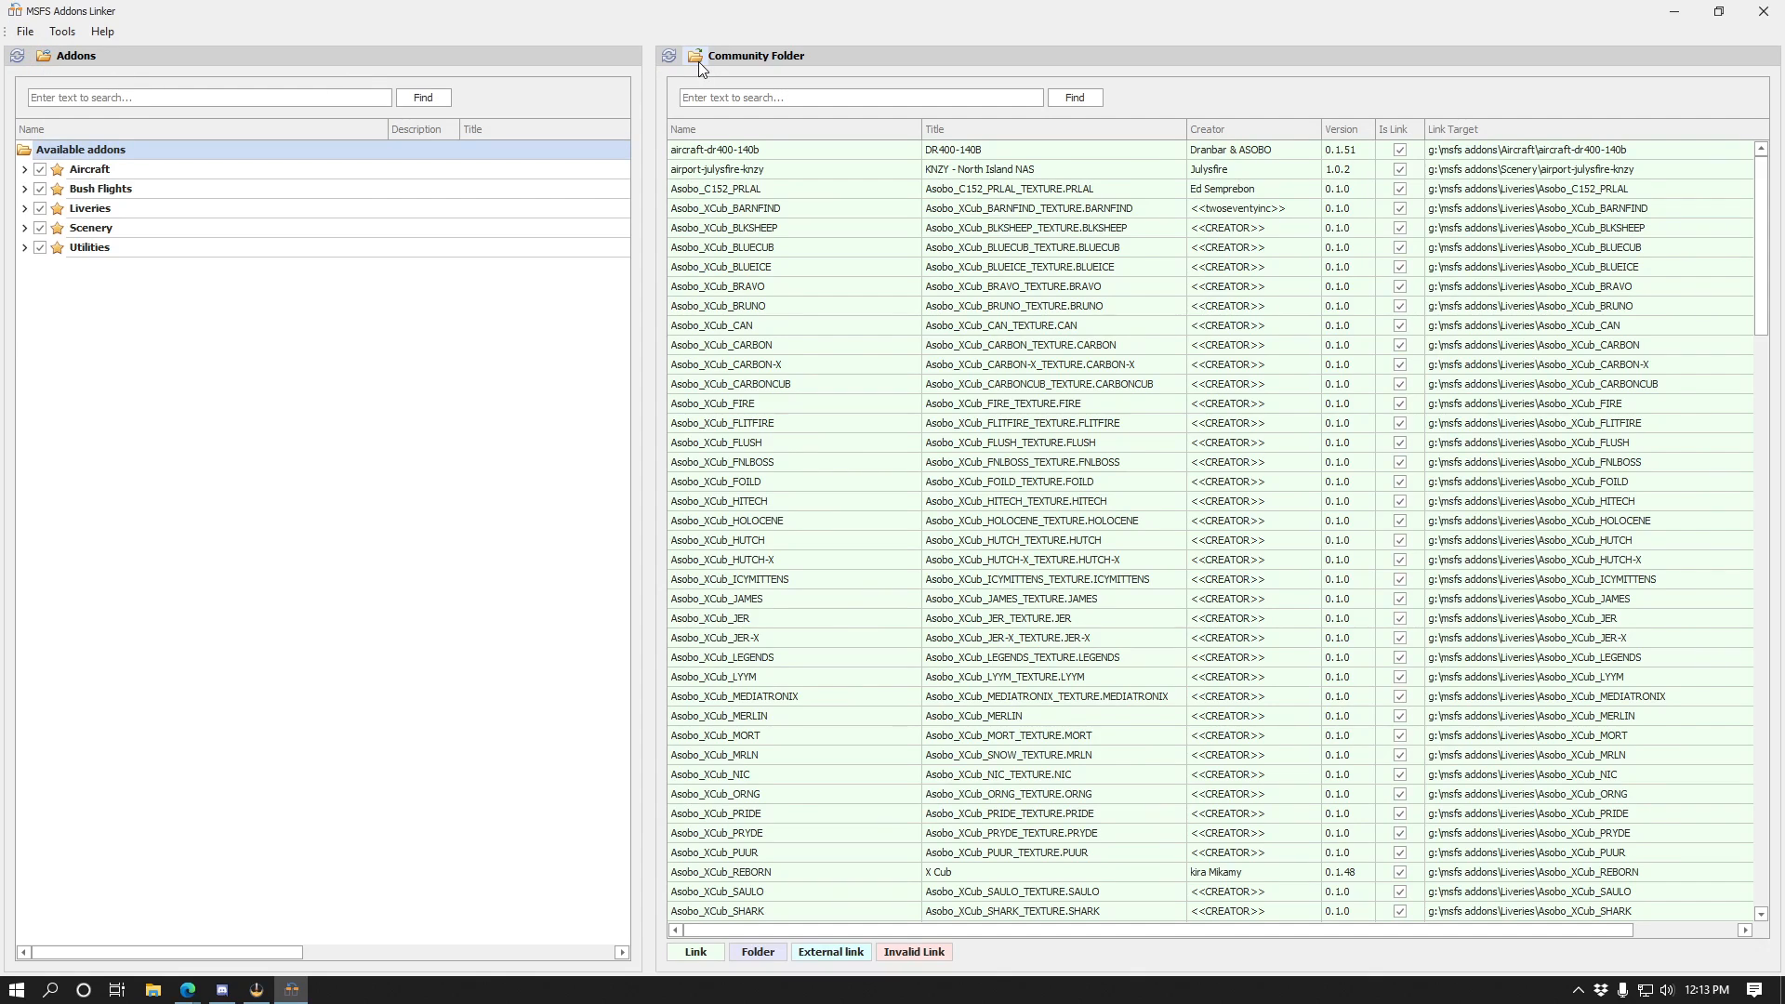
# Open the MSFS Addons folder from MSFS Addons Linker, enter its Scenery subfolder and look through the addons there.
pyautogui.click(42, 58)
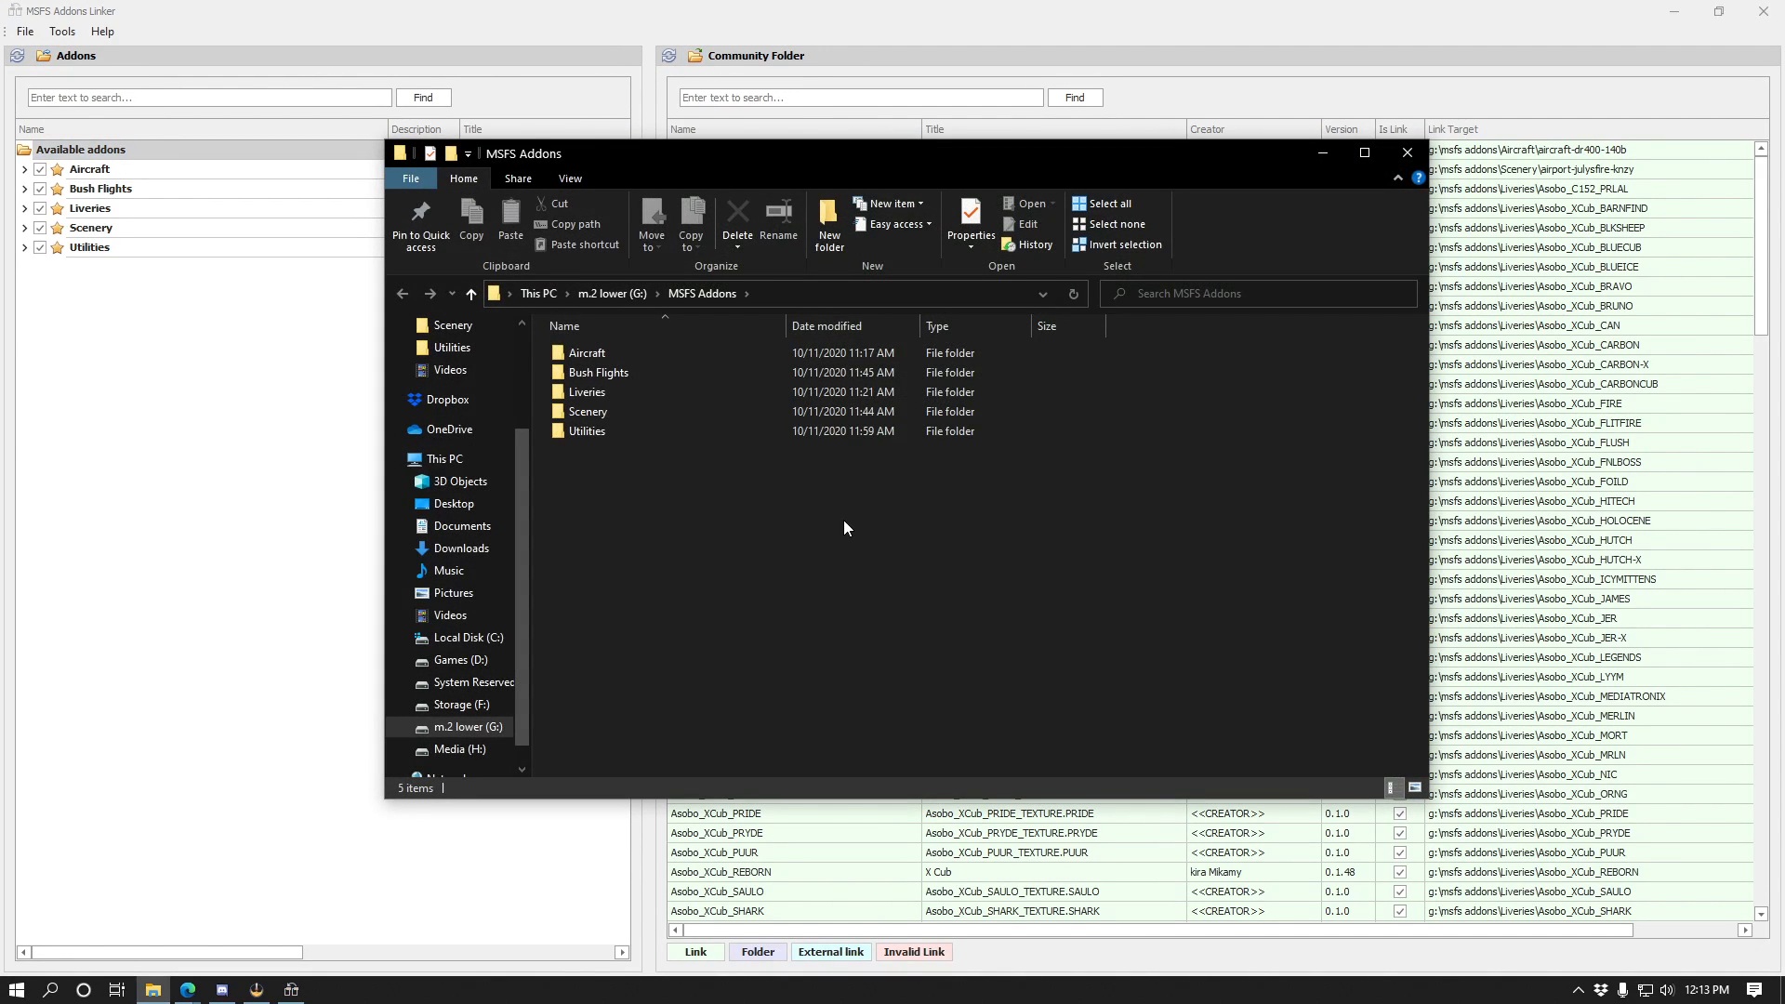
pyautogui.doubleClick(627, 411)
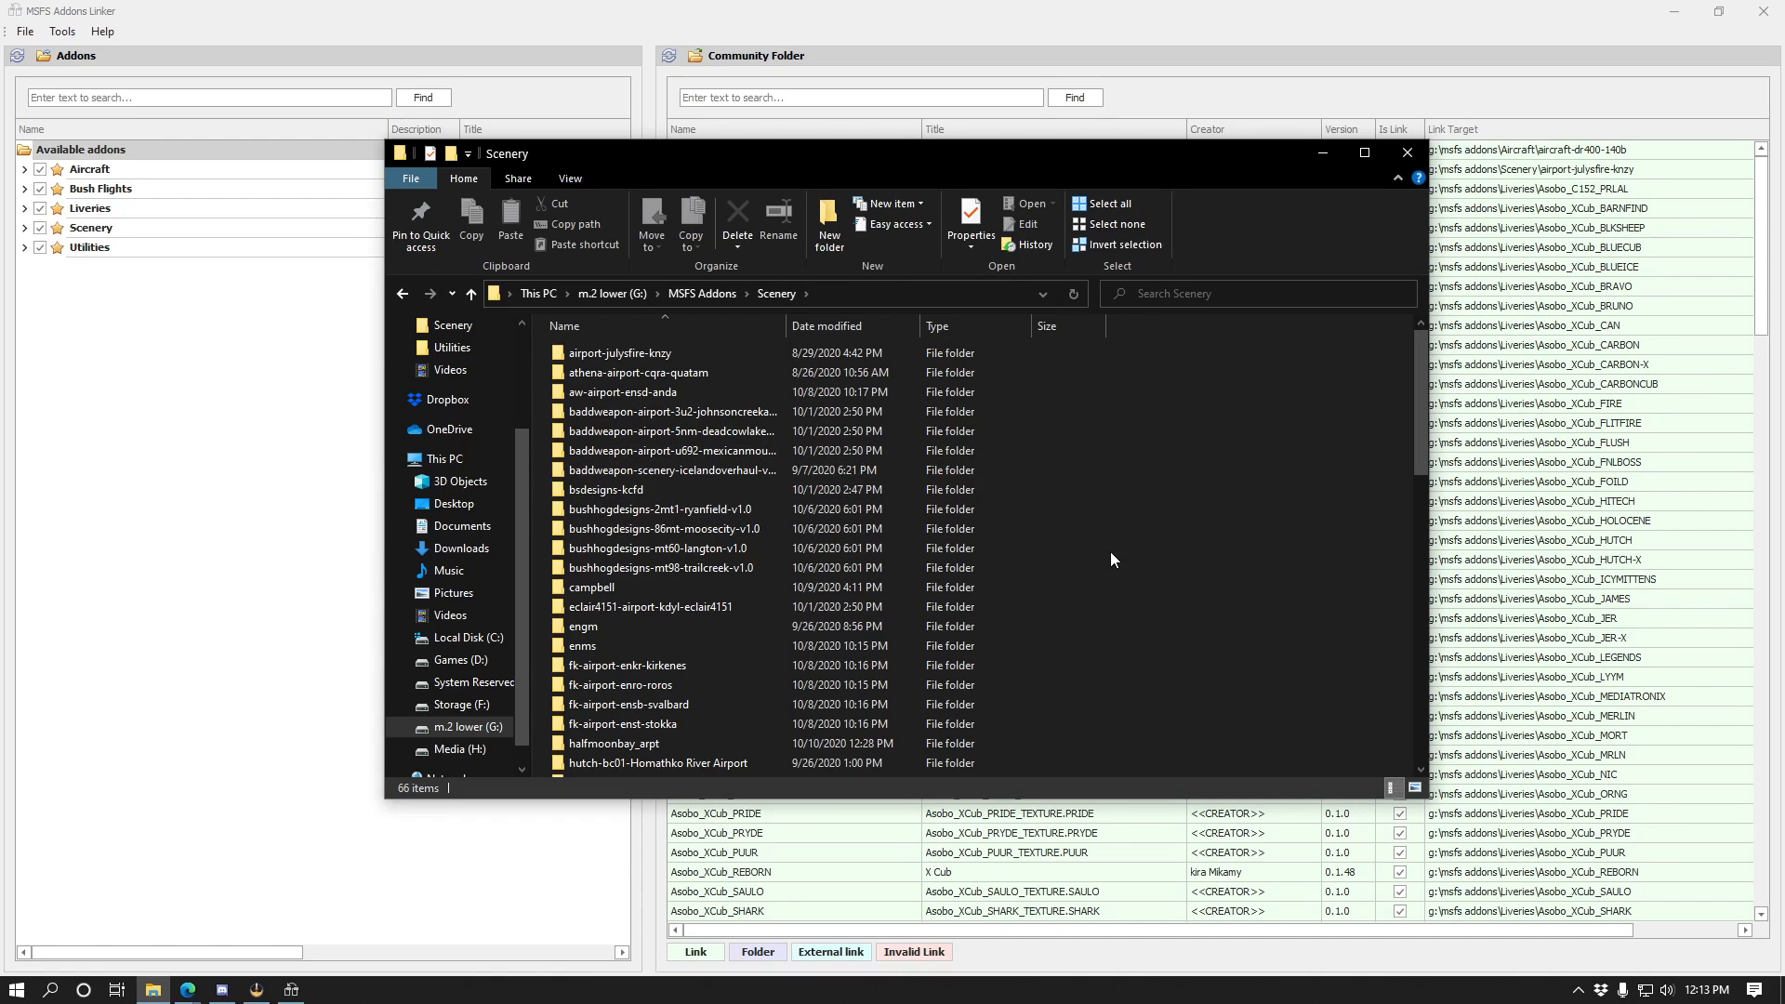
pyautogui.rightClick(1164, 586)
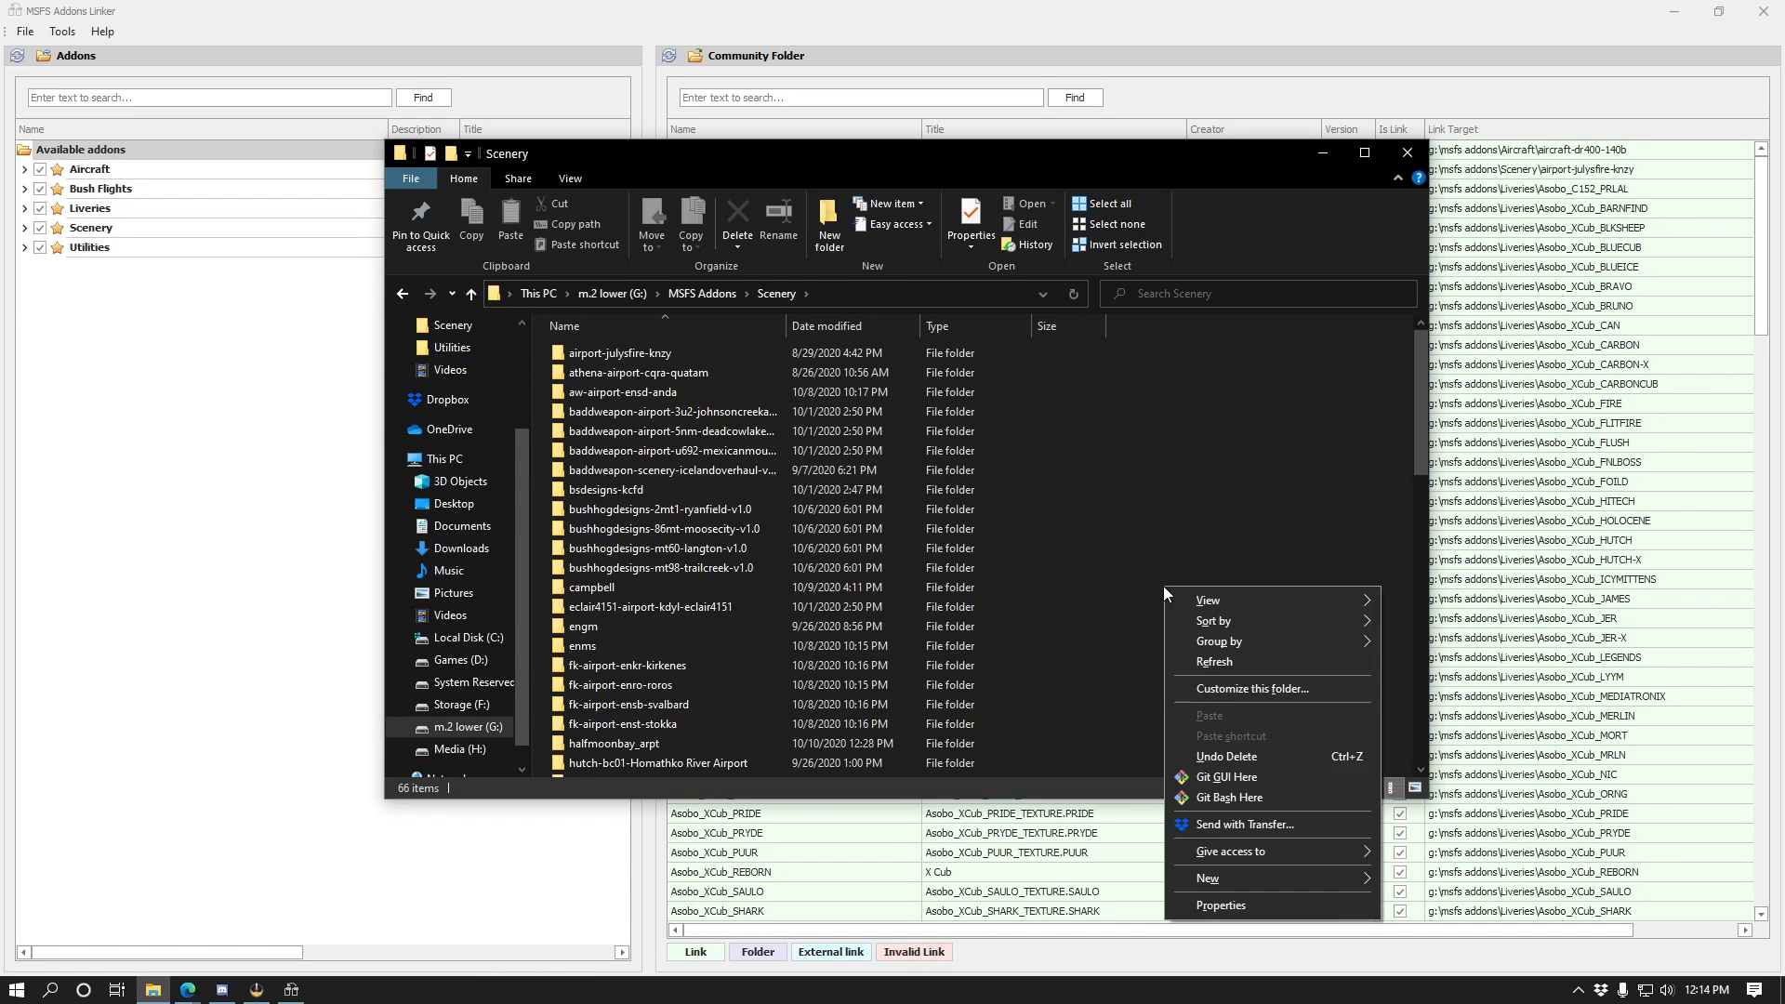
pyautogui.click(1085, 501)
pyautogui.scroll(-15, 811, 636)
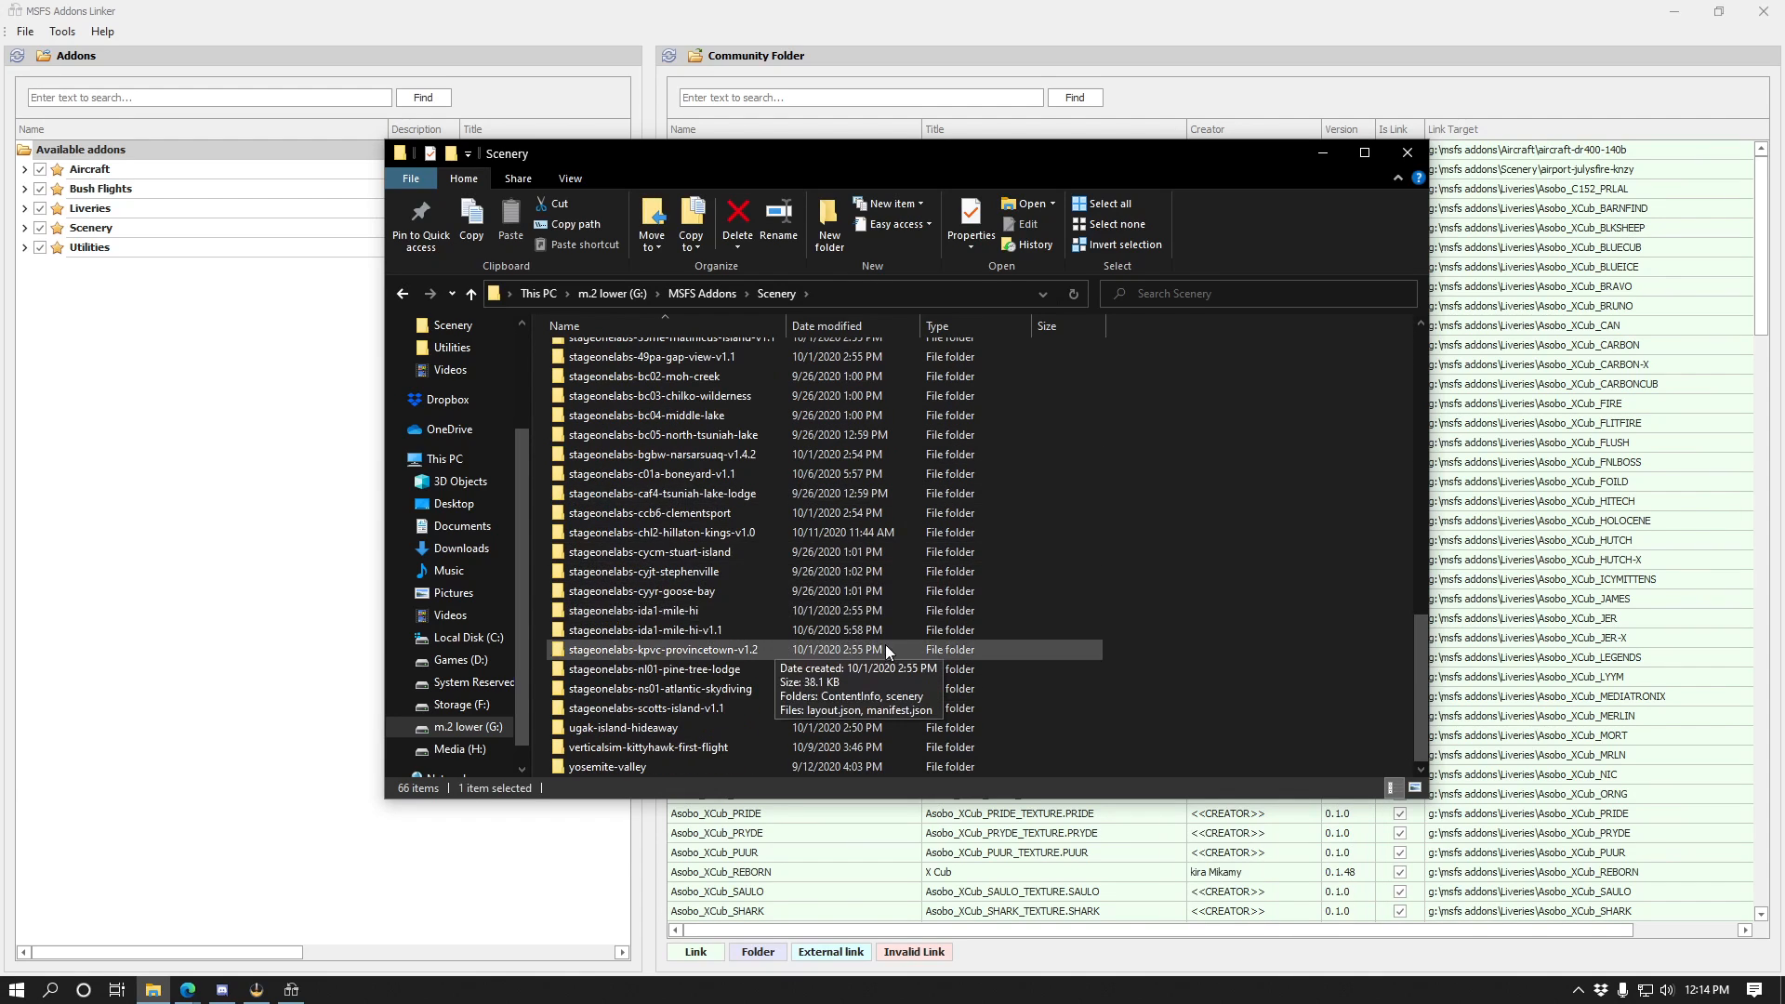
pyautogui.scroll(15, 911, 576)
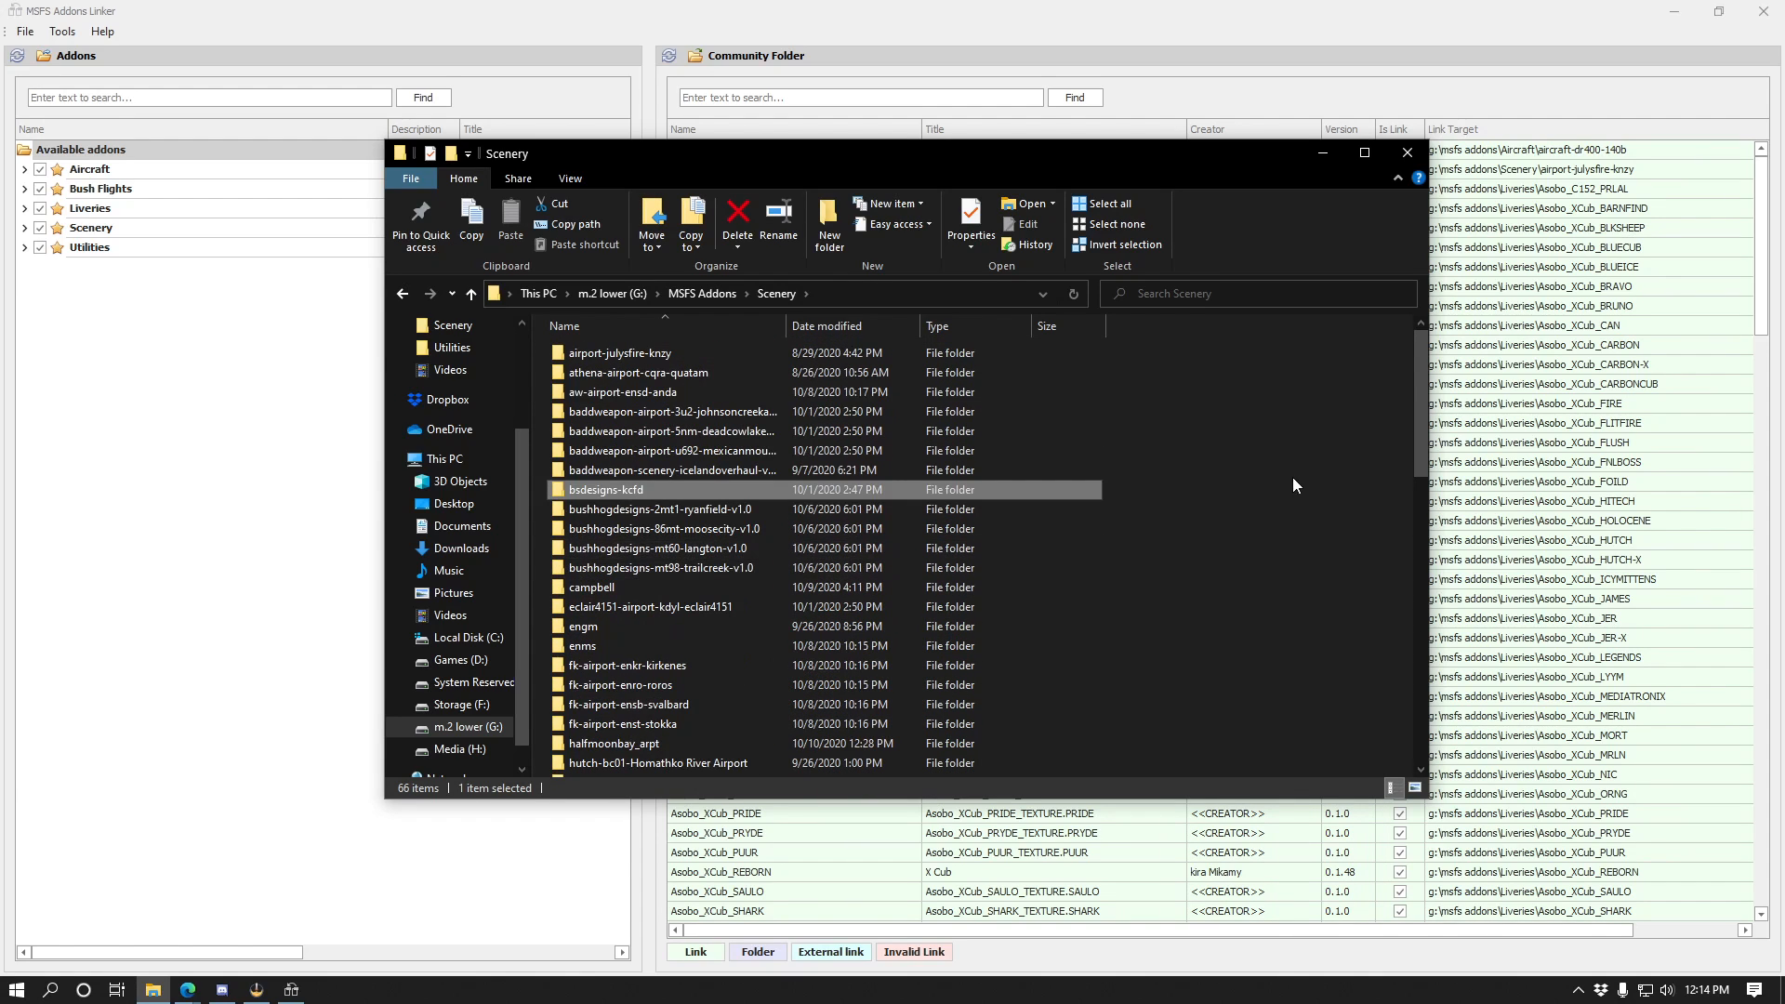
pyautogui.click(1240, 476)
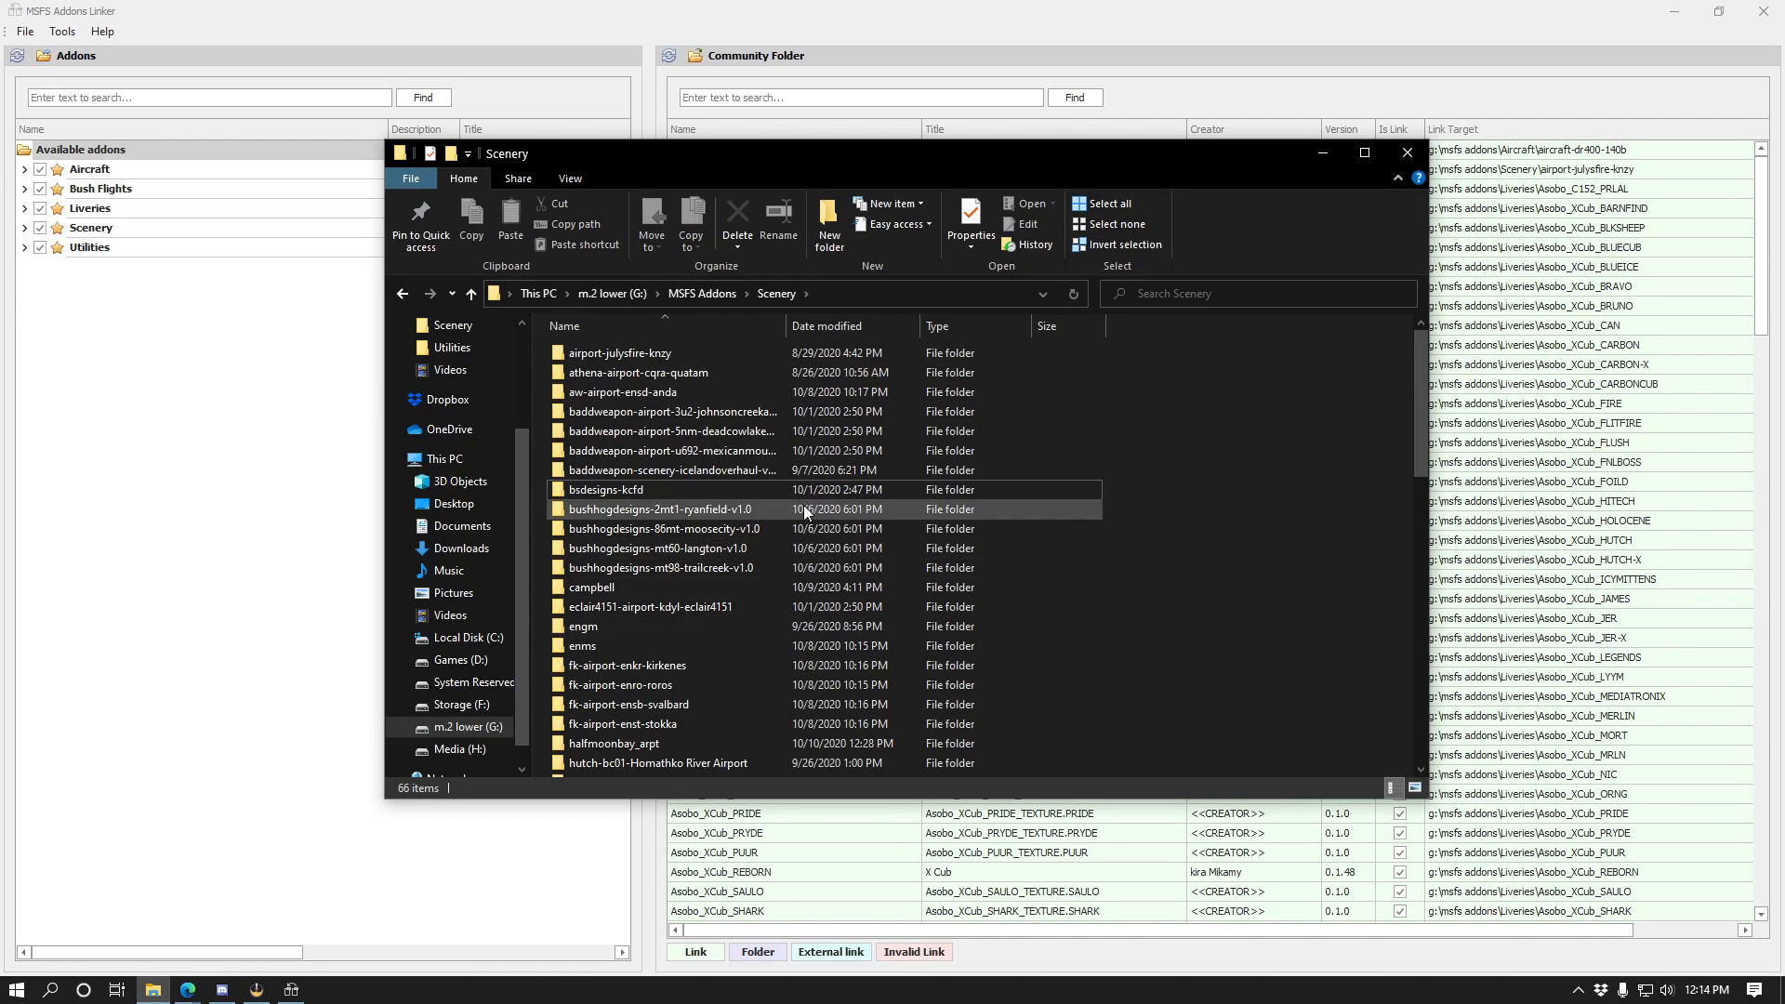
# Create a new folder named US inside the Scenery folder.
pyautogui.rightClick(1208, 559)
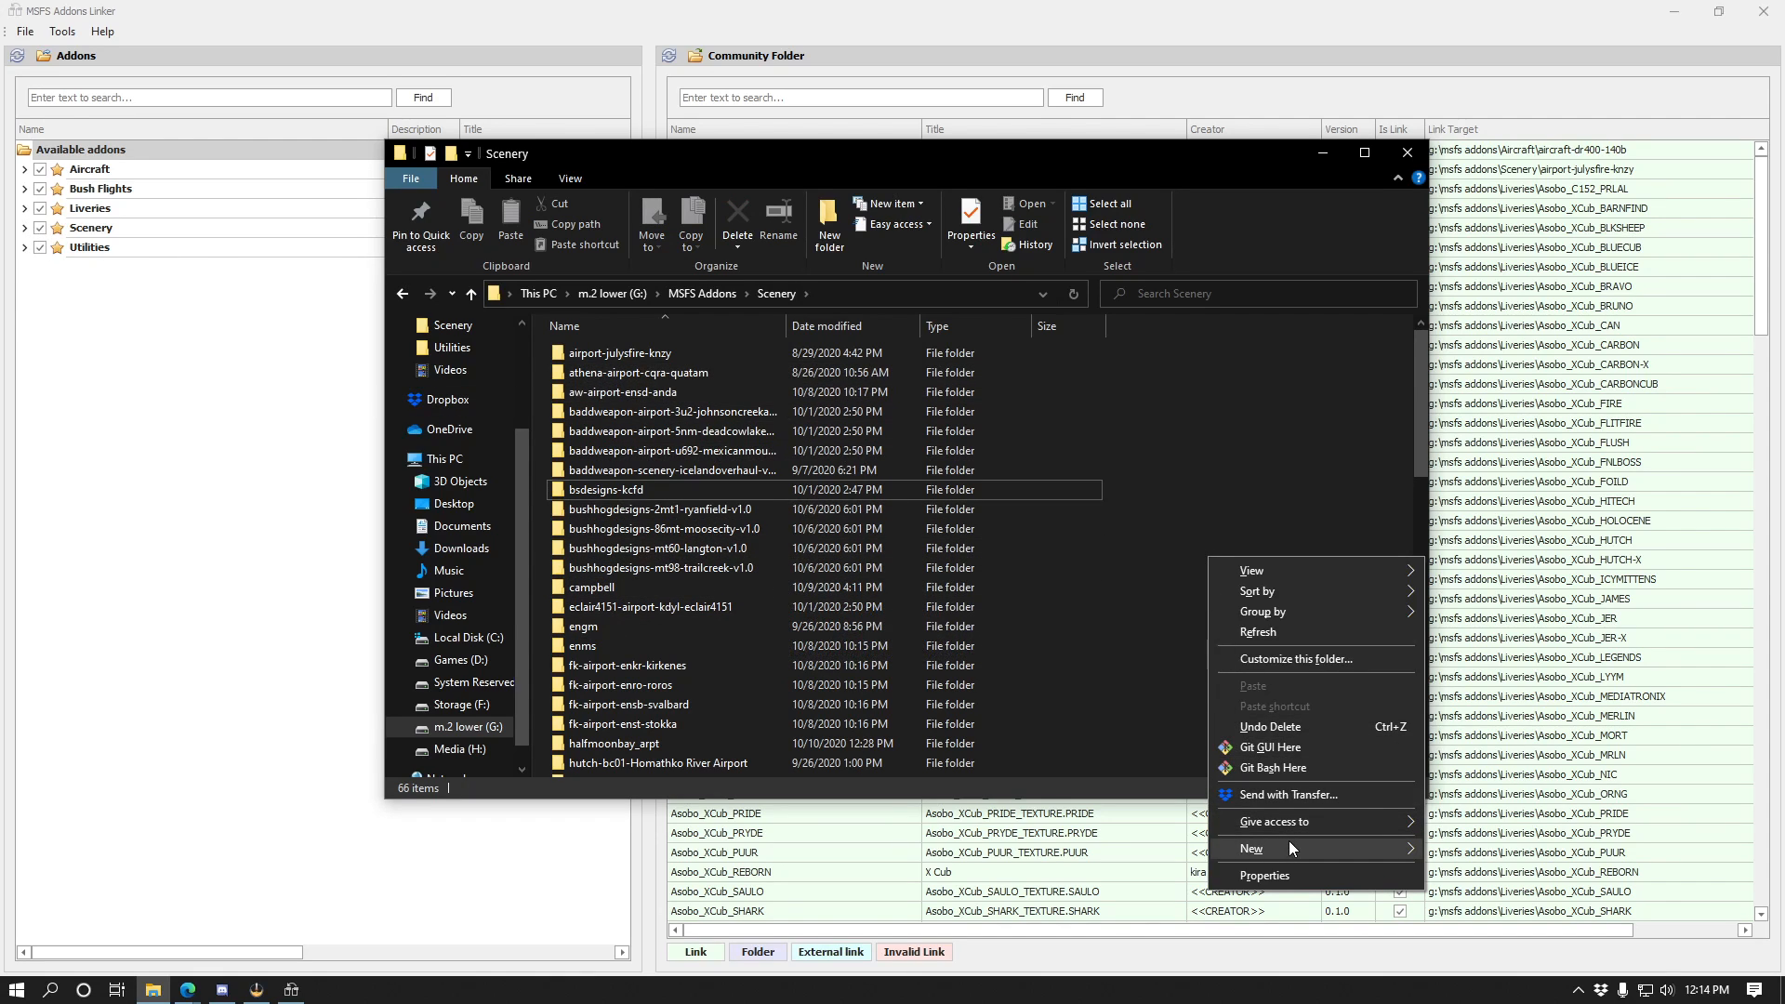
pyautogui.moveTo(1286, 846)
pyautogui.click(1460, 851)
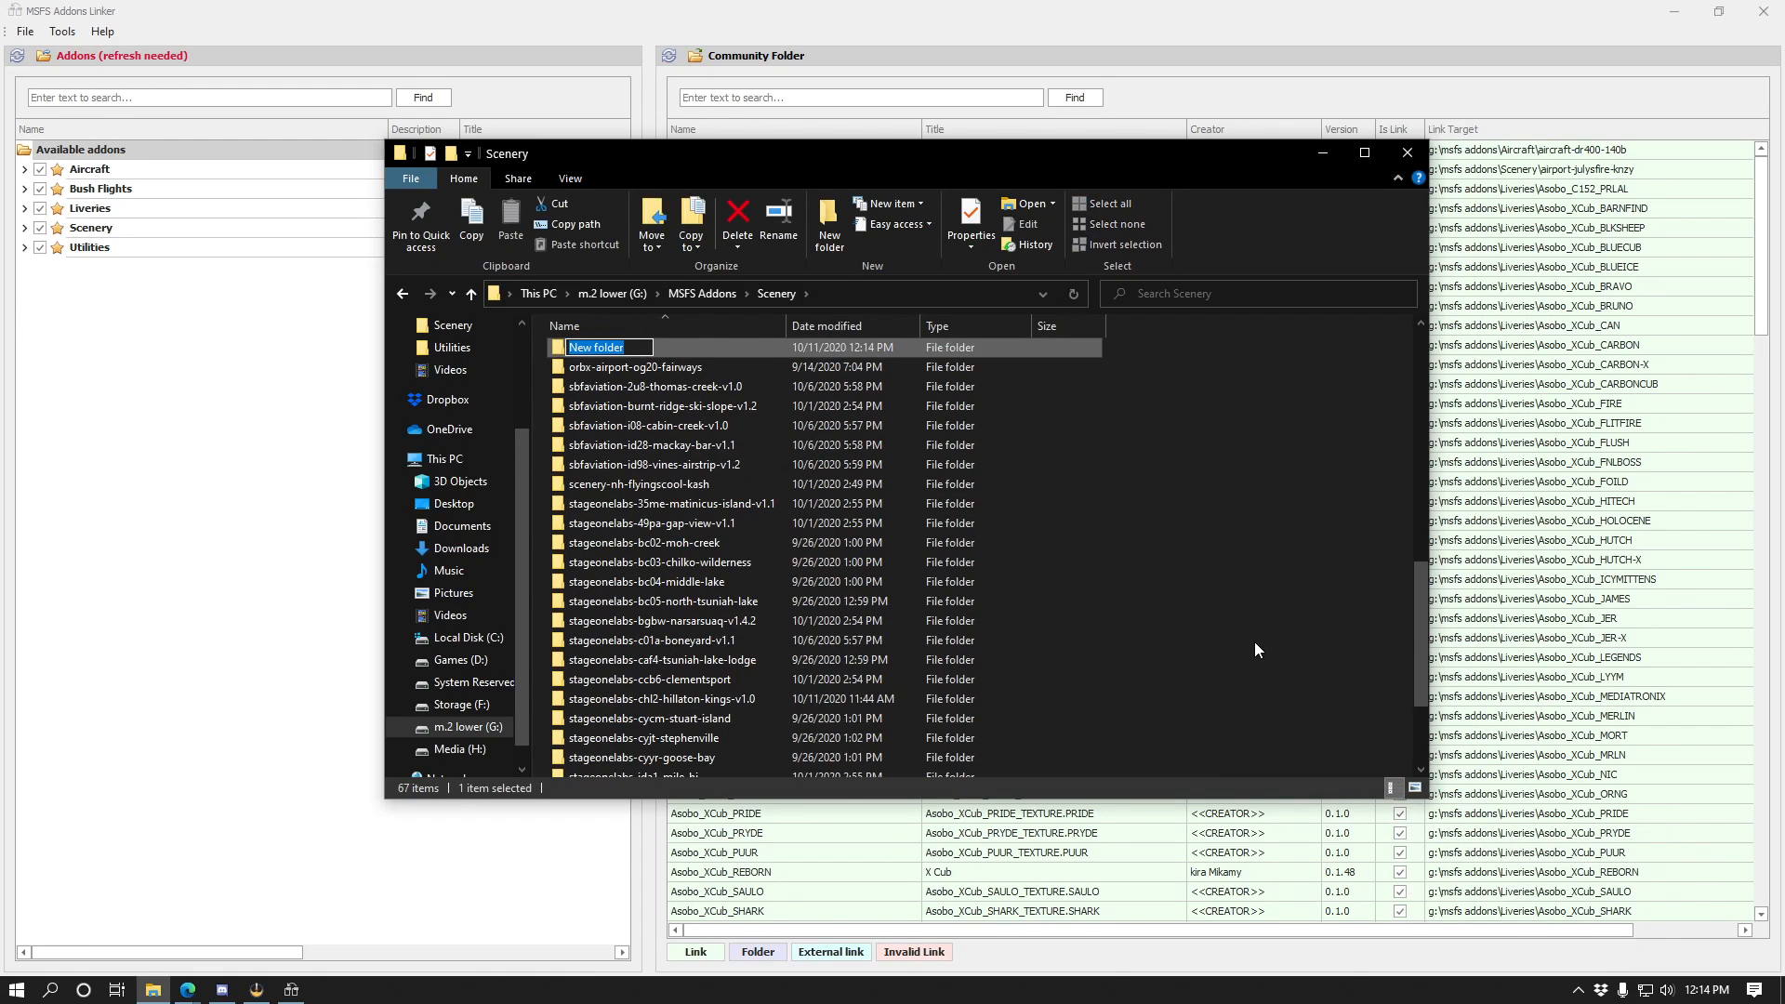
pyautogui.write('US')
pyautogui.press('Return')
# Move the verticalsim-kittyhawk-first-flight and yosemite-valley addons into the US folder.
pyautogui.scroll(-1, 1253, 642)
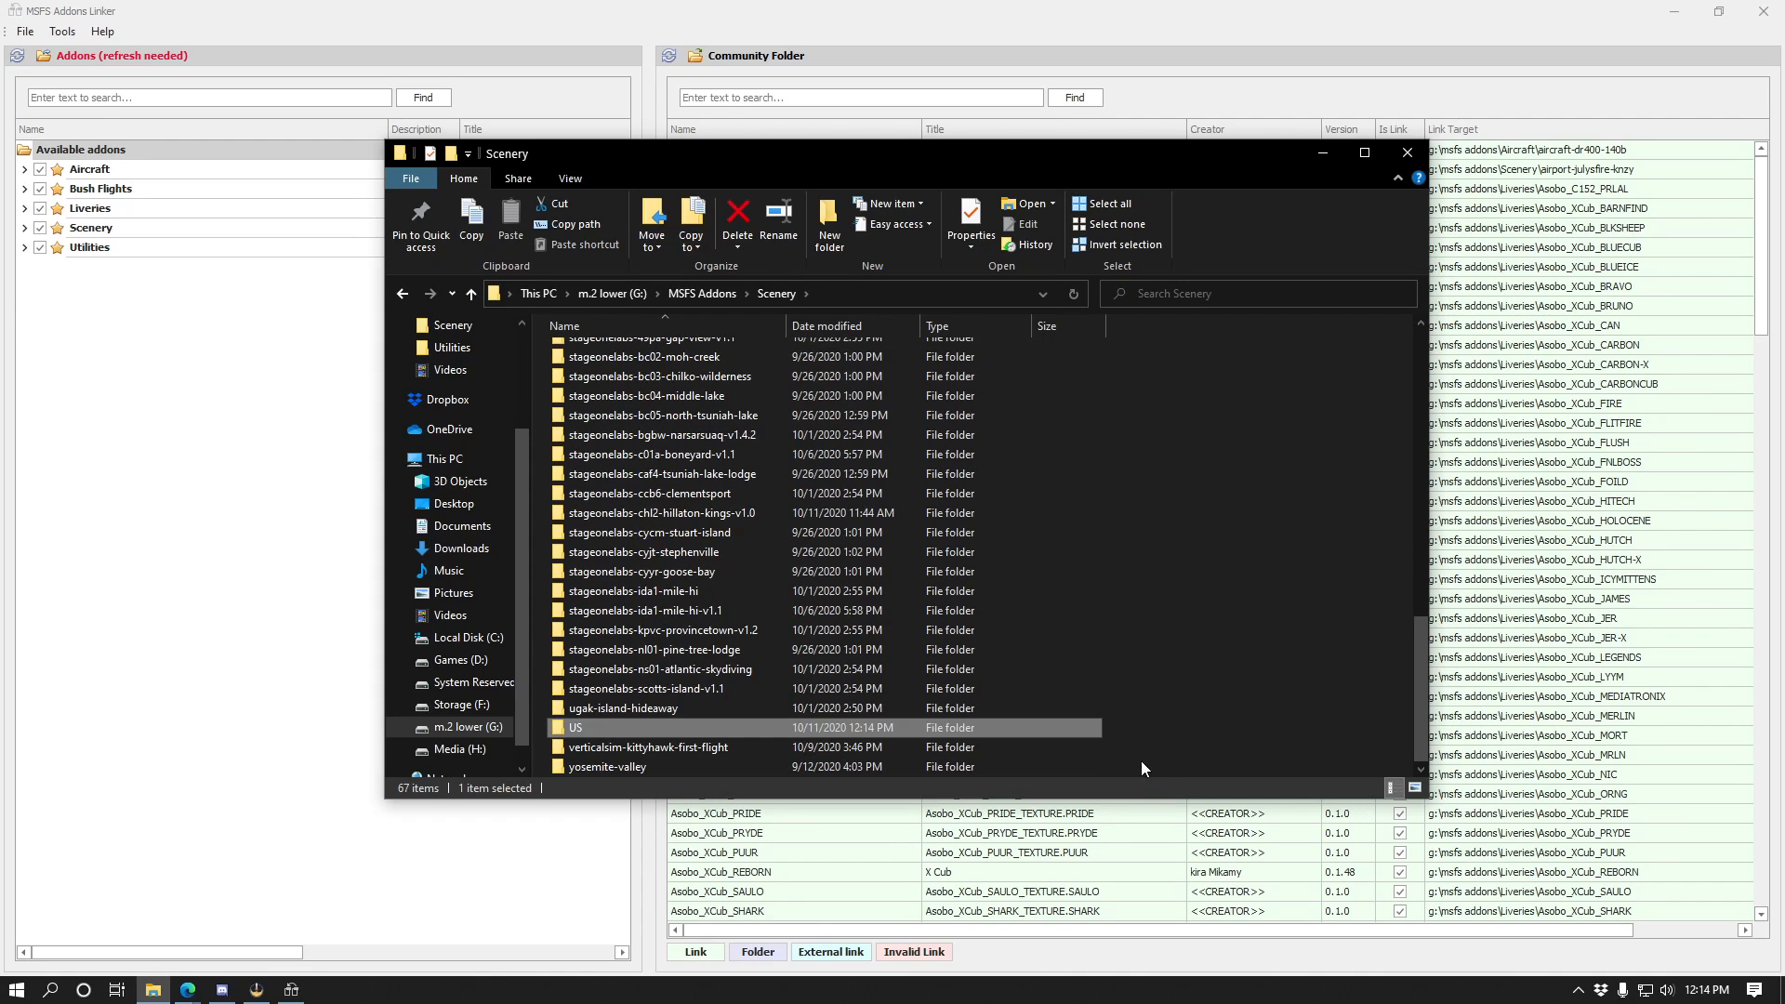
pyautogui.click(646, 751)
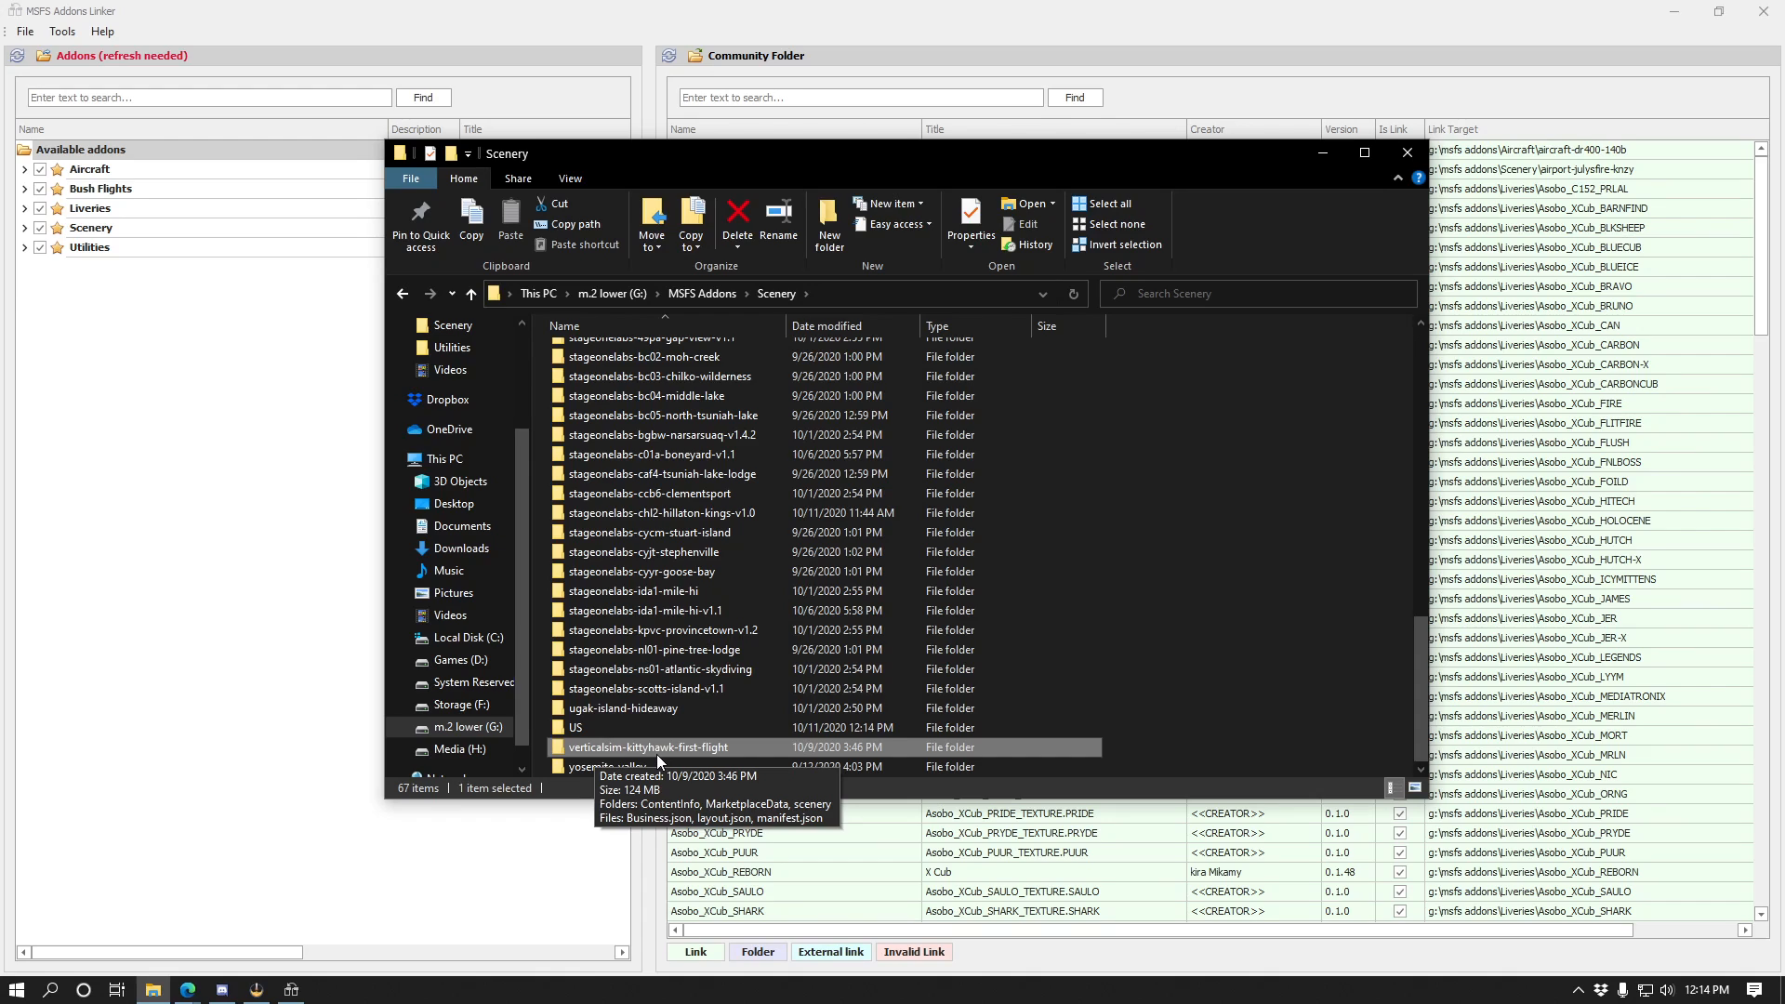
pyautogui.moveTo(642, 751); pyautogui.dragTo(694, 733)
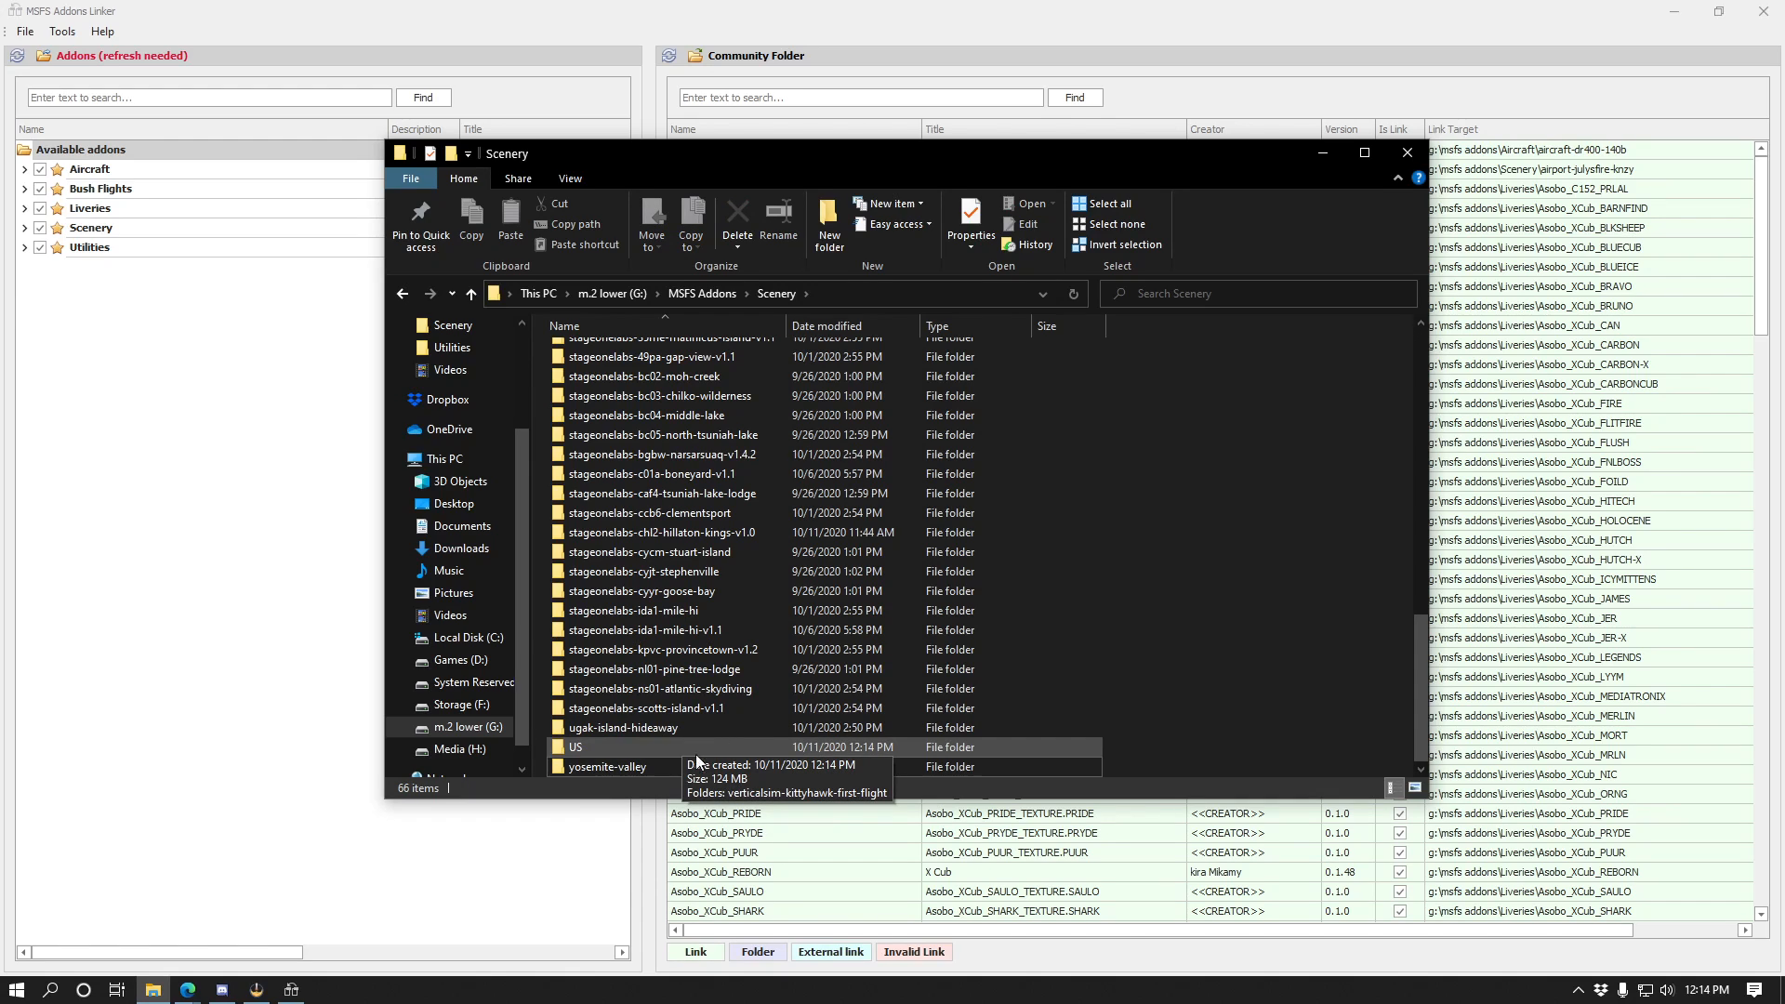
pyautogui.moveTo(661, 760); pyautogui.dragTo(629, 744)
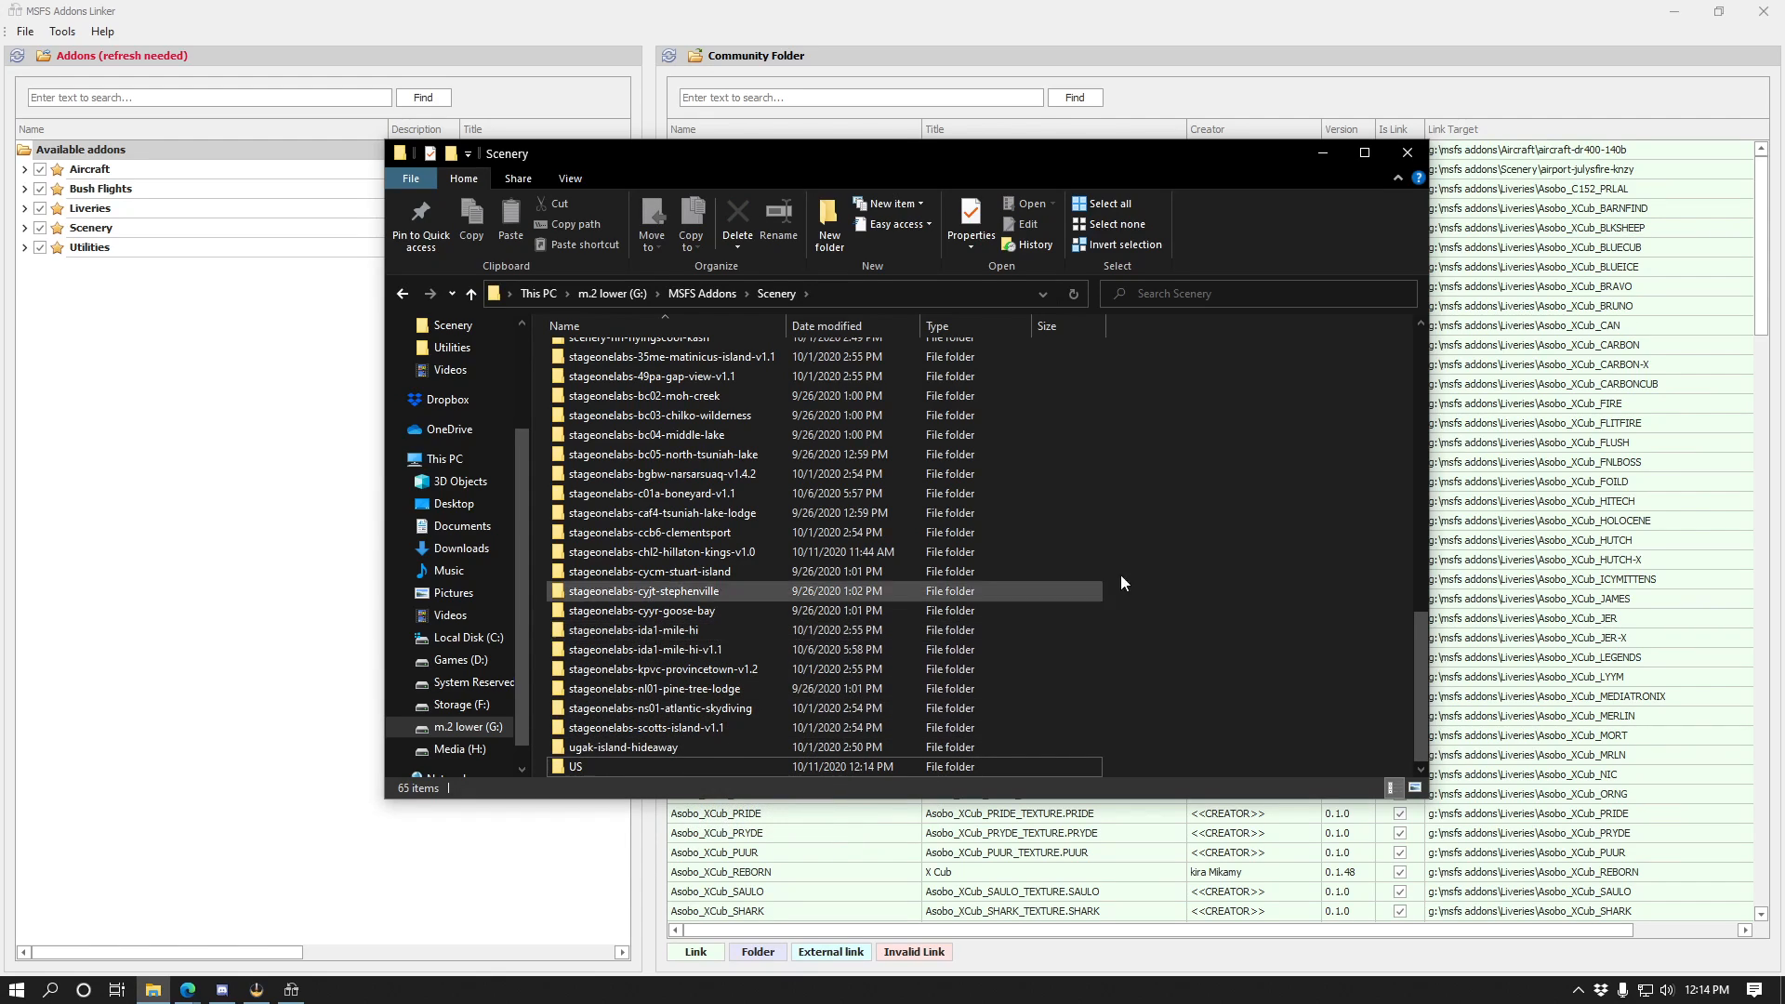
# Create a second new folder named CA inside the Scenery folder.
pyautogui.rightClick(1253, 618)
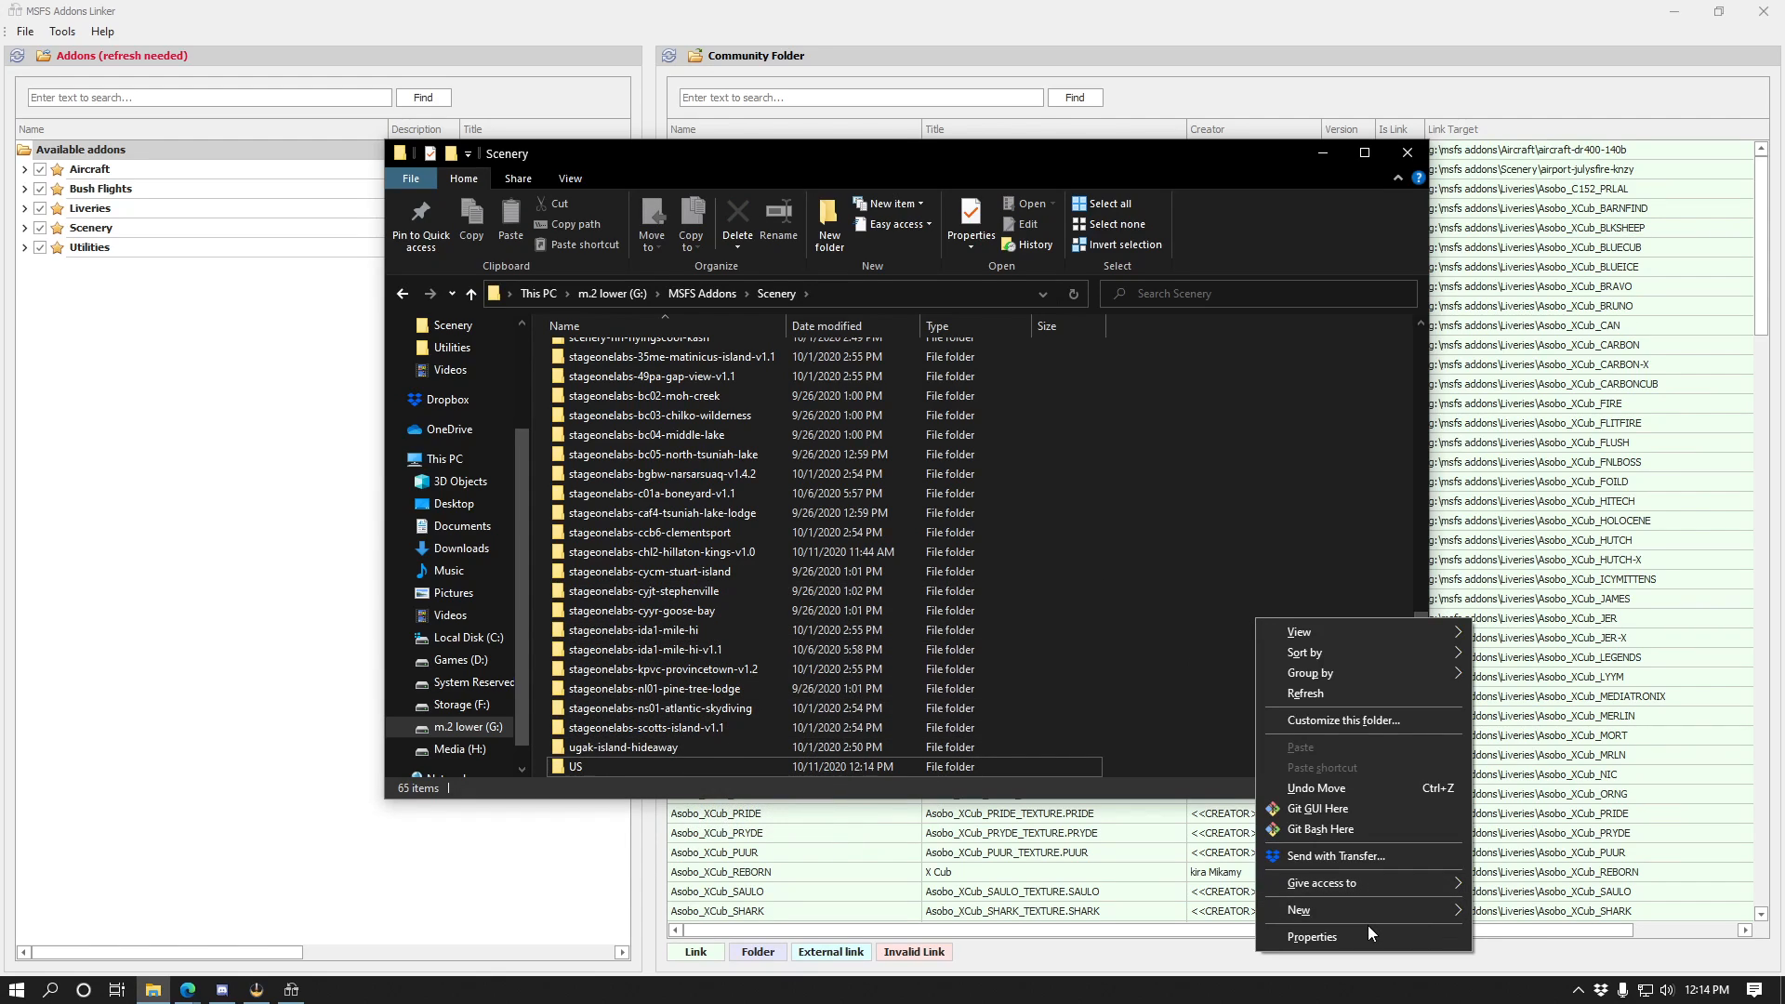
pyautogui.moveTo(1372, 916)
pyautogui.click(1518, 800)
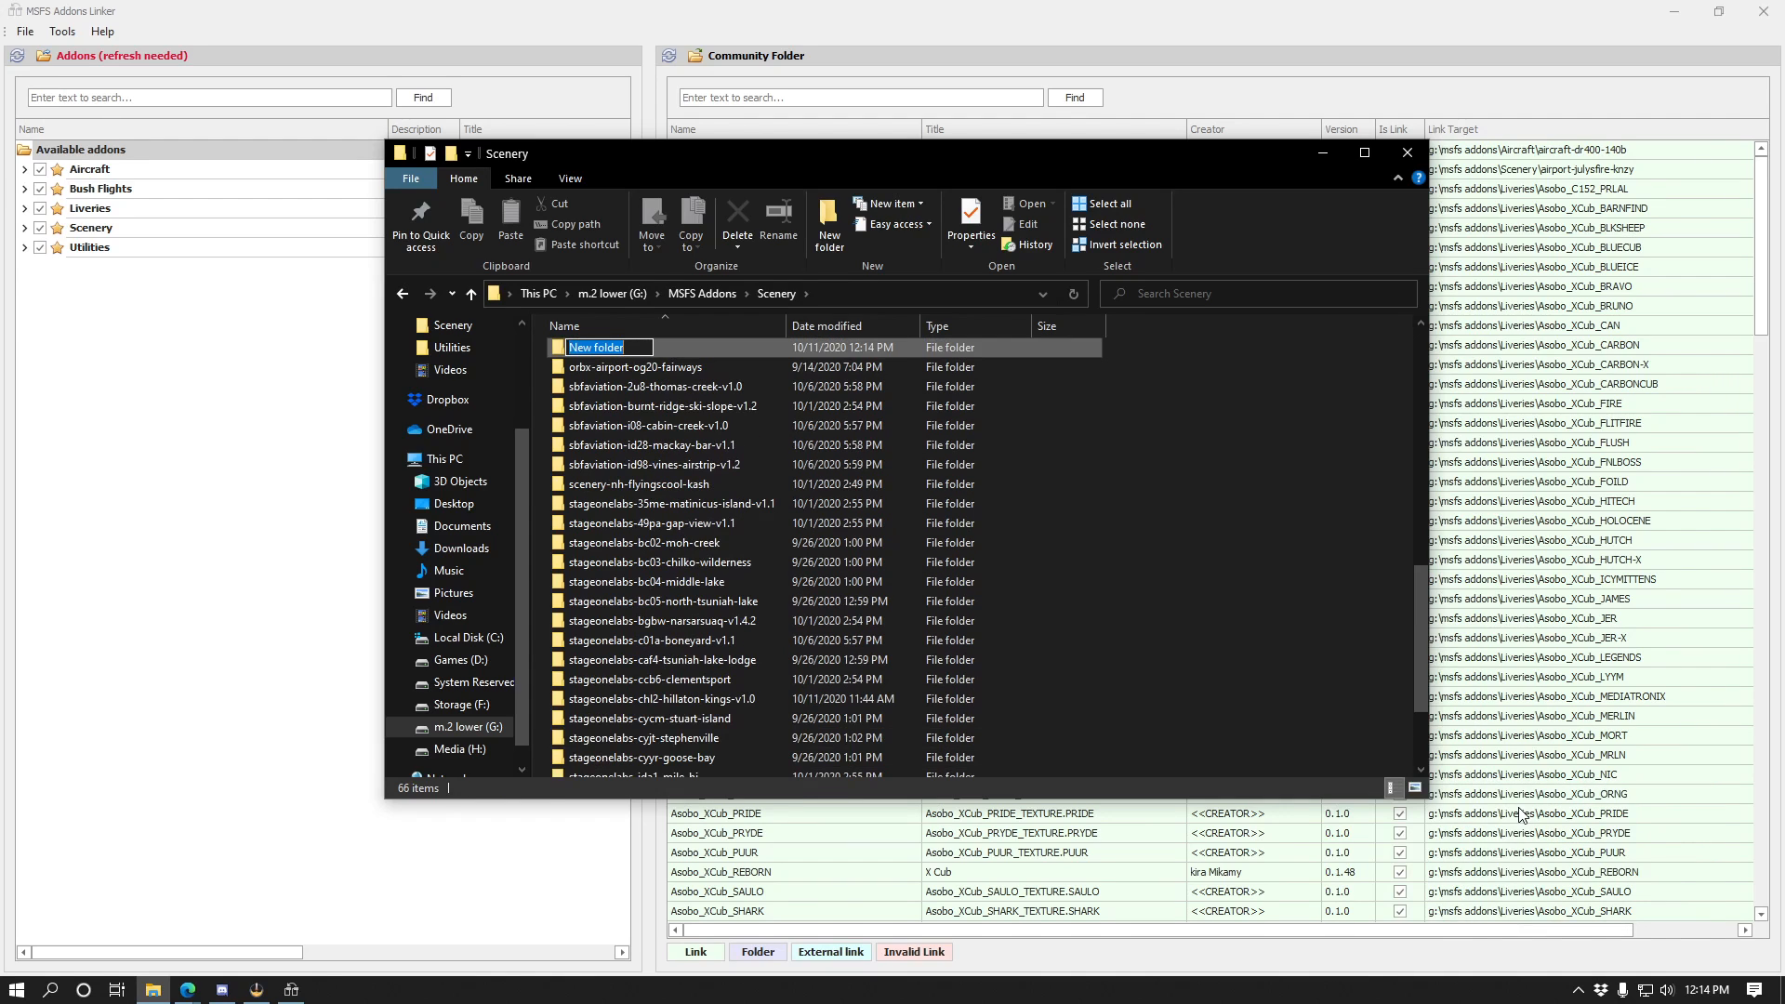
pyautogui.write('CA')
pyautogui.press('Return')
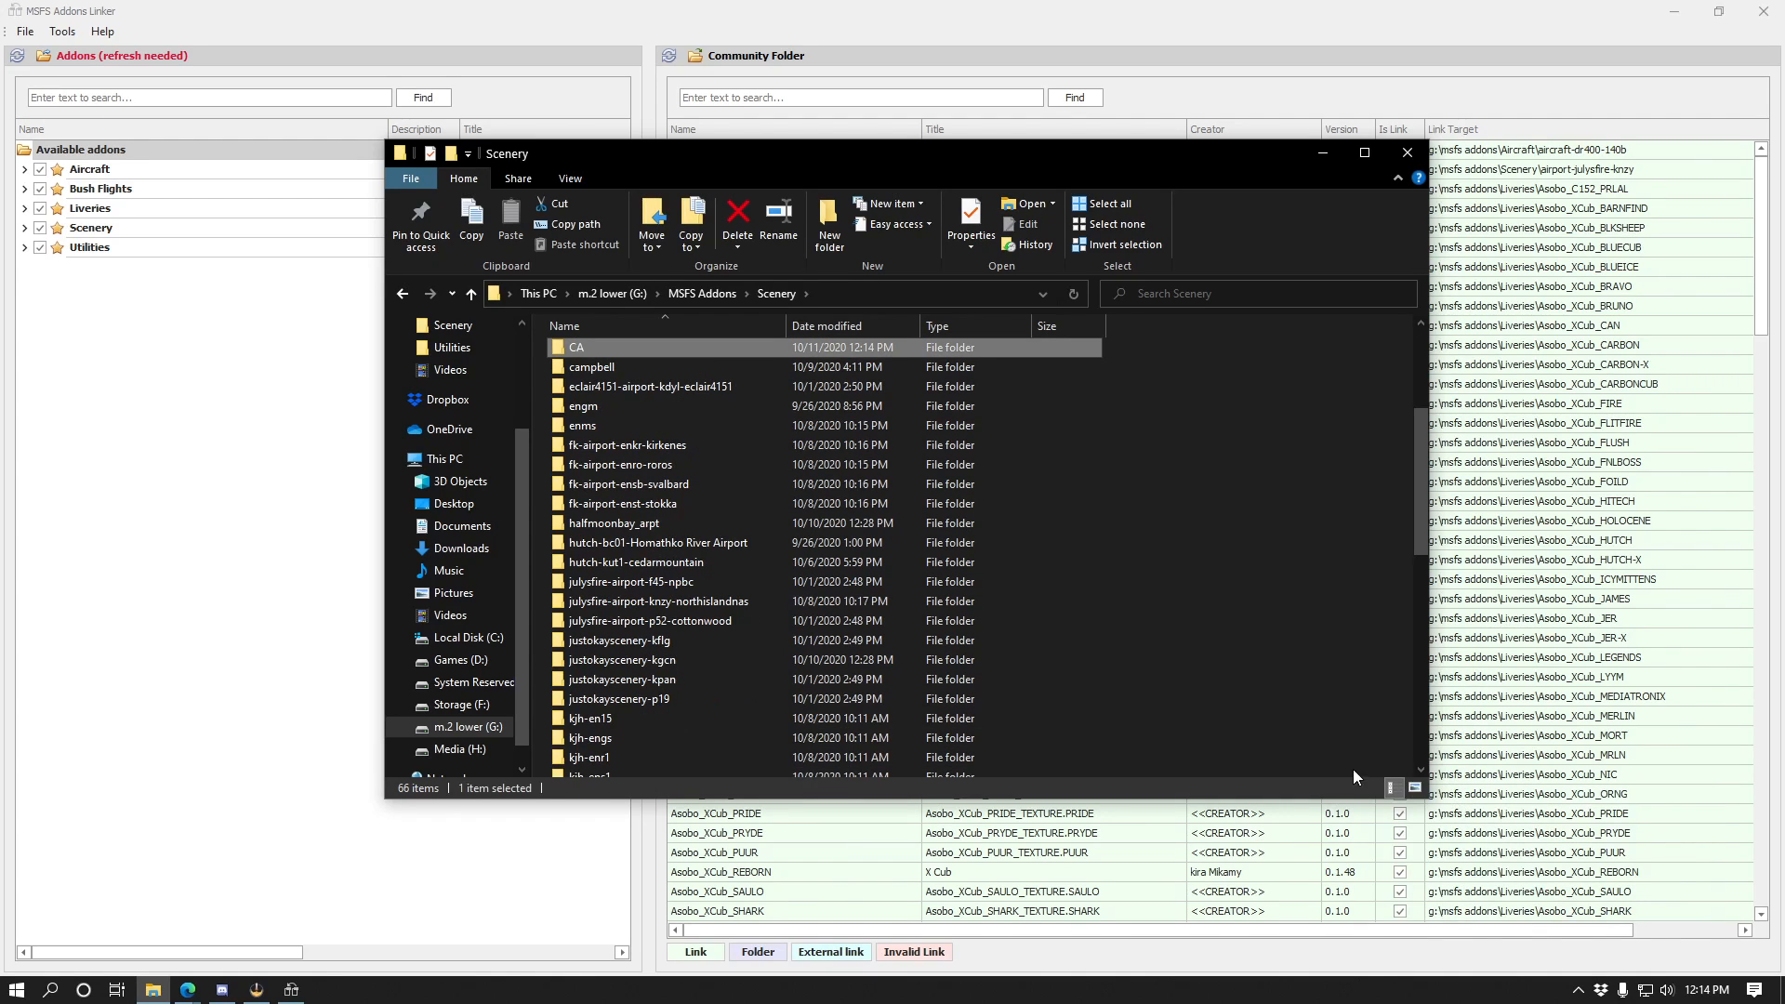
# Move the stageonelabs-cyyr-goose-bay addon into the CA folder and return to the Scenery folder.
pyautogui.scroll(-15, 1124, 641)
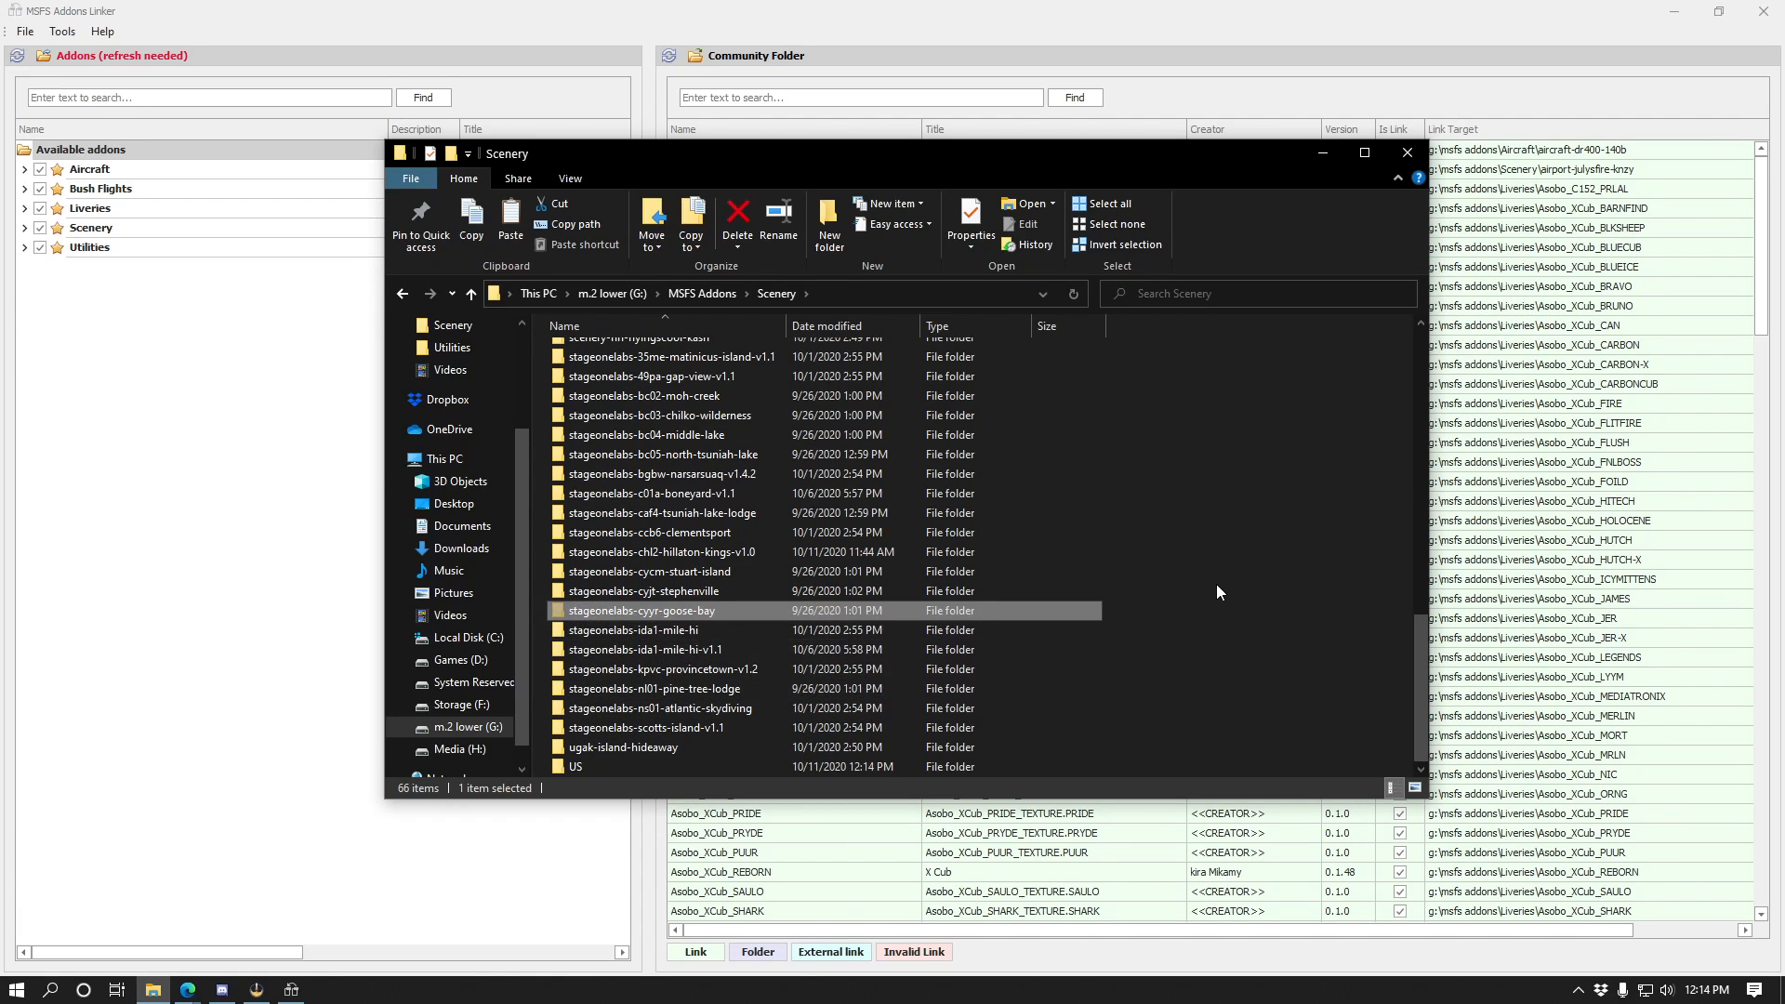
pyautogui.scroll(8, 1199, 563)
pyautogui.scroll(3, 1162, 521)
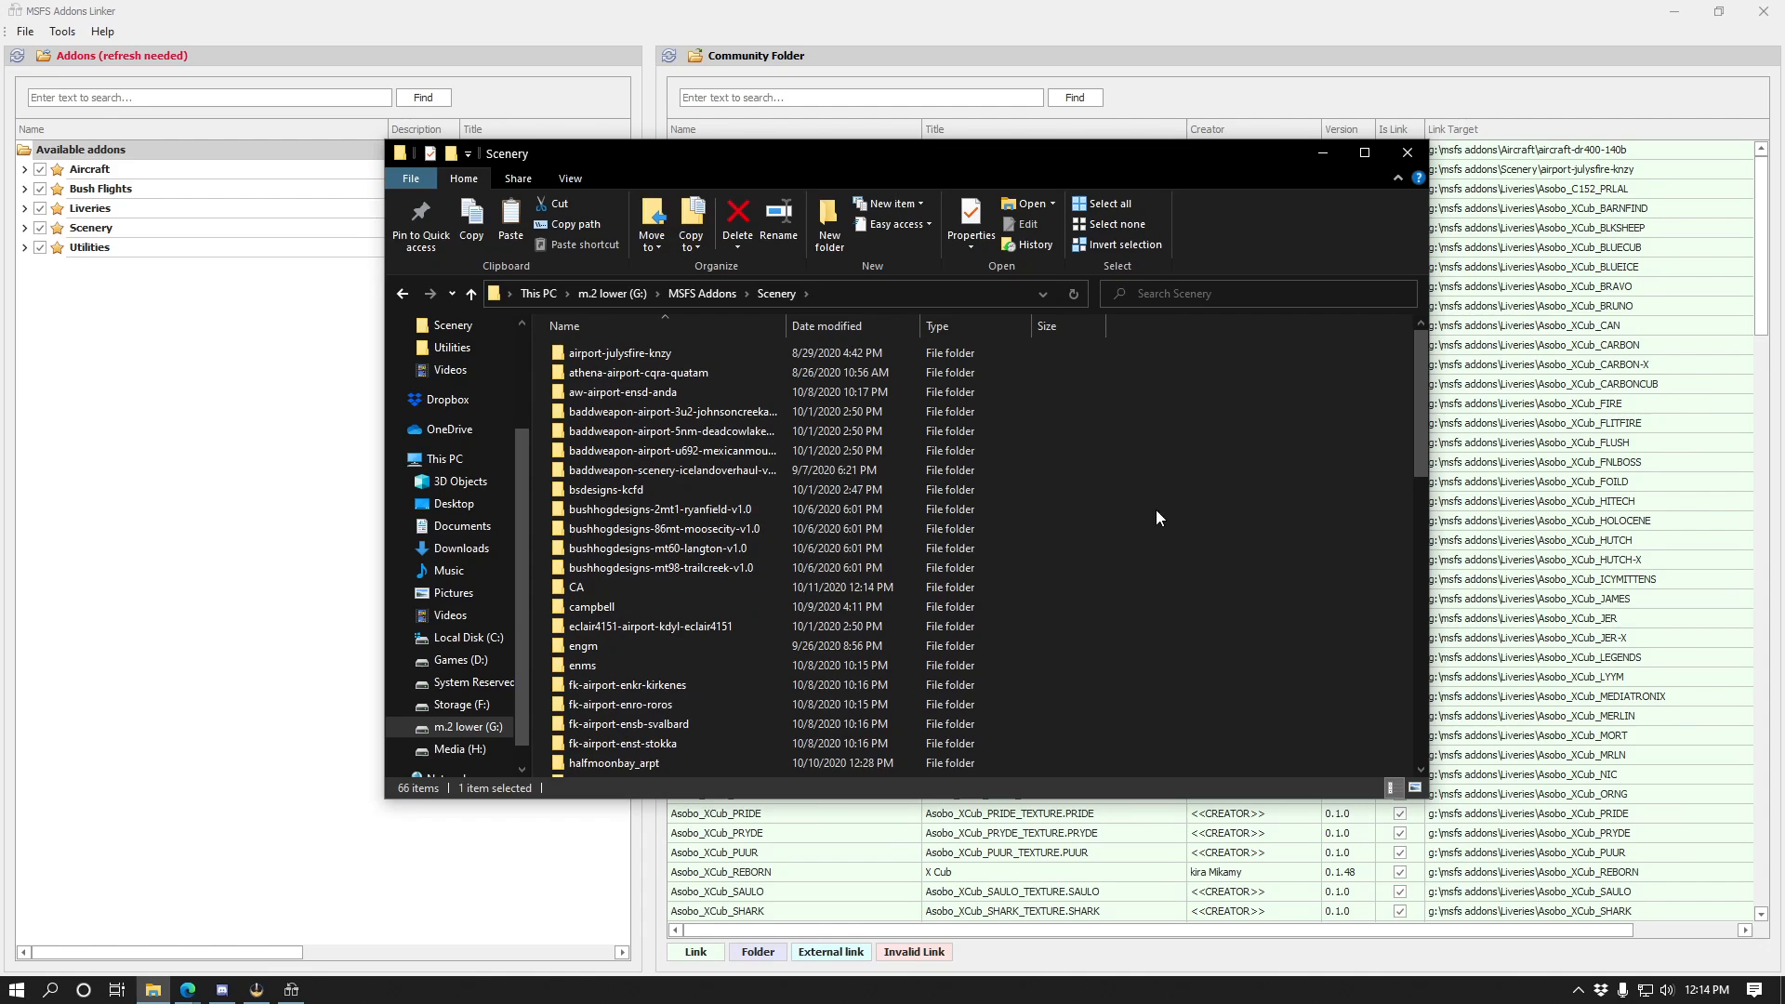
pyautogui.doubleClick(585, 587)
pyautogui.hotkey('ctrl', 'v')
pyautogui.click(402, 294)
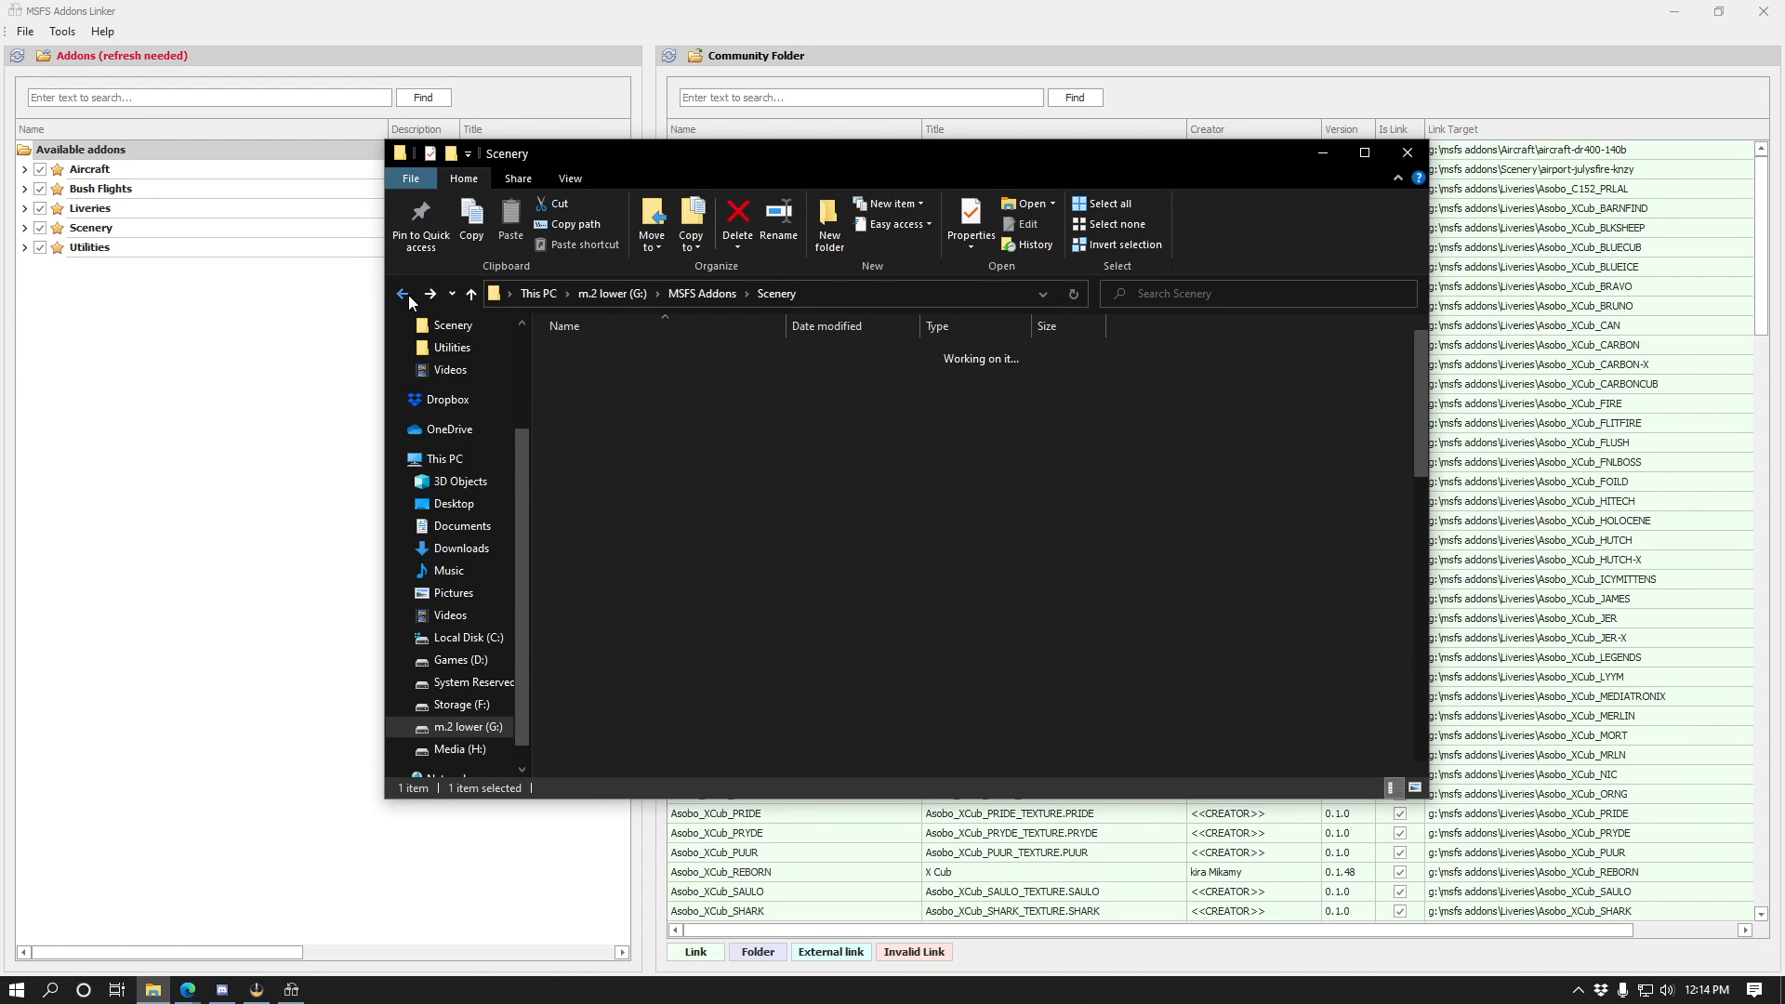
pyautogui.scroll(-14, 642, 470)
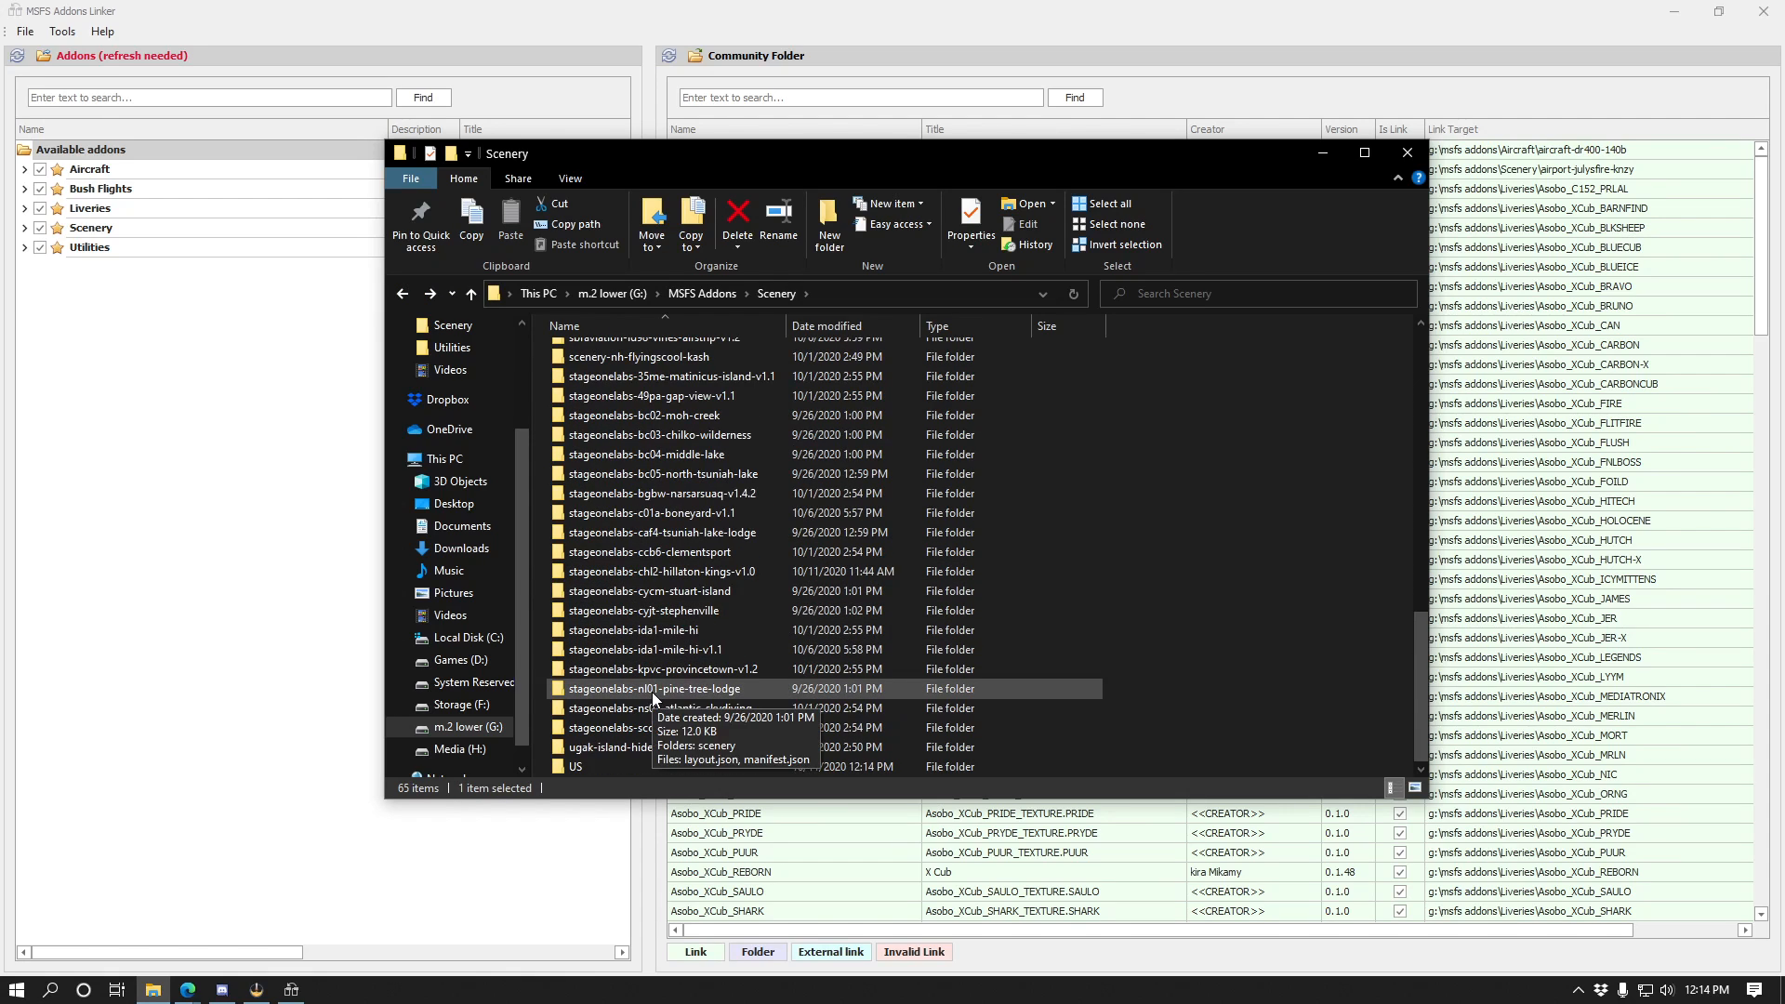
pyautogui.click(1361, 453)
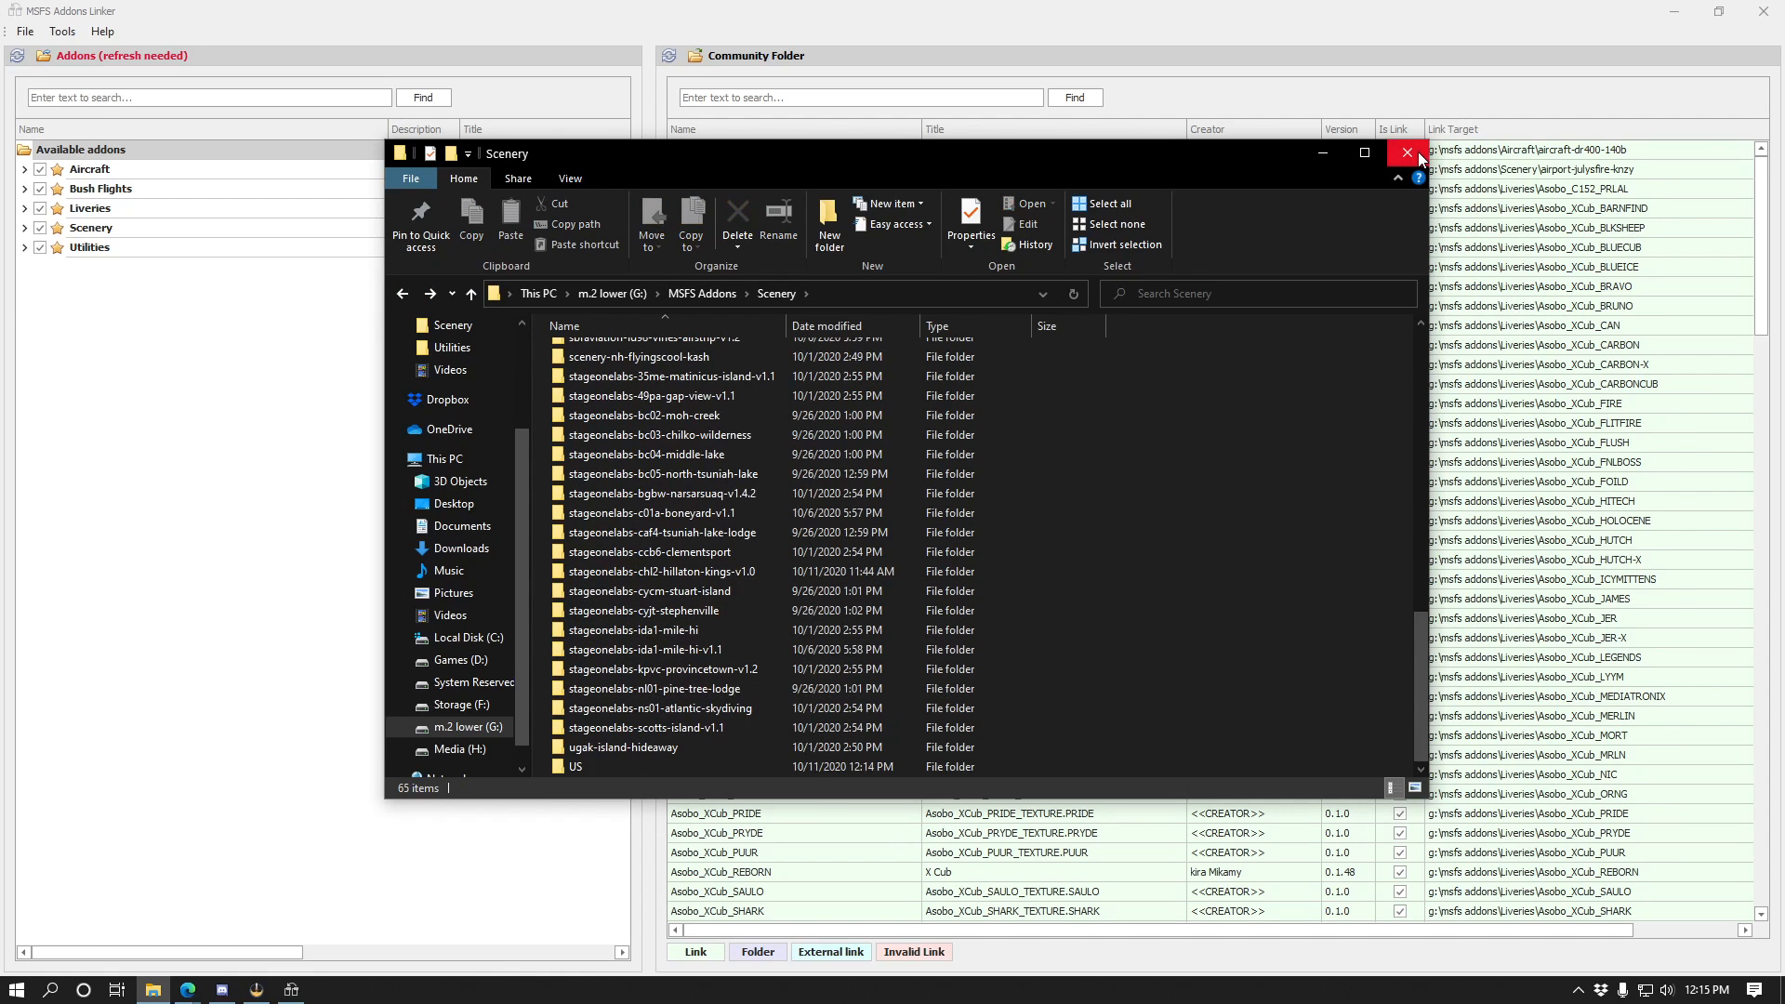
# Close the Scenery folder window, refresh the addons list and expand the US folder under Scenery.
pyautogui.click(1407, 154)
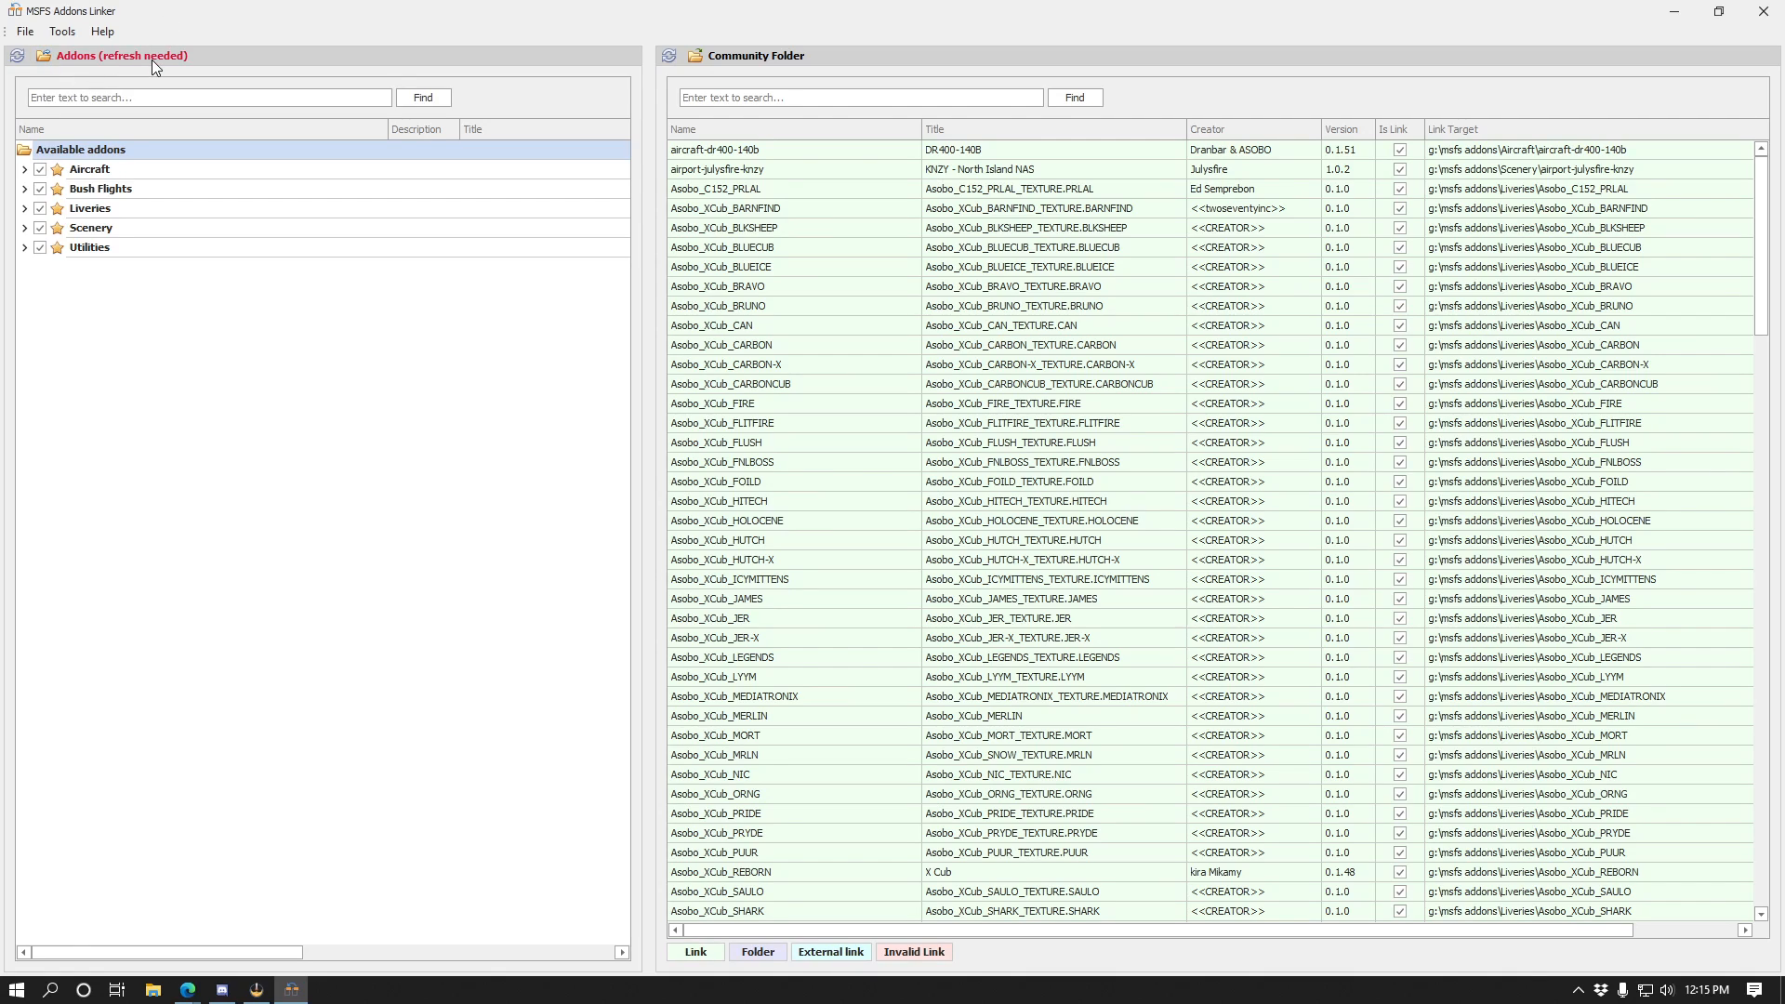
pyautogui.click(17, 56)
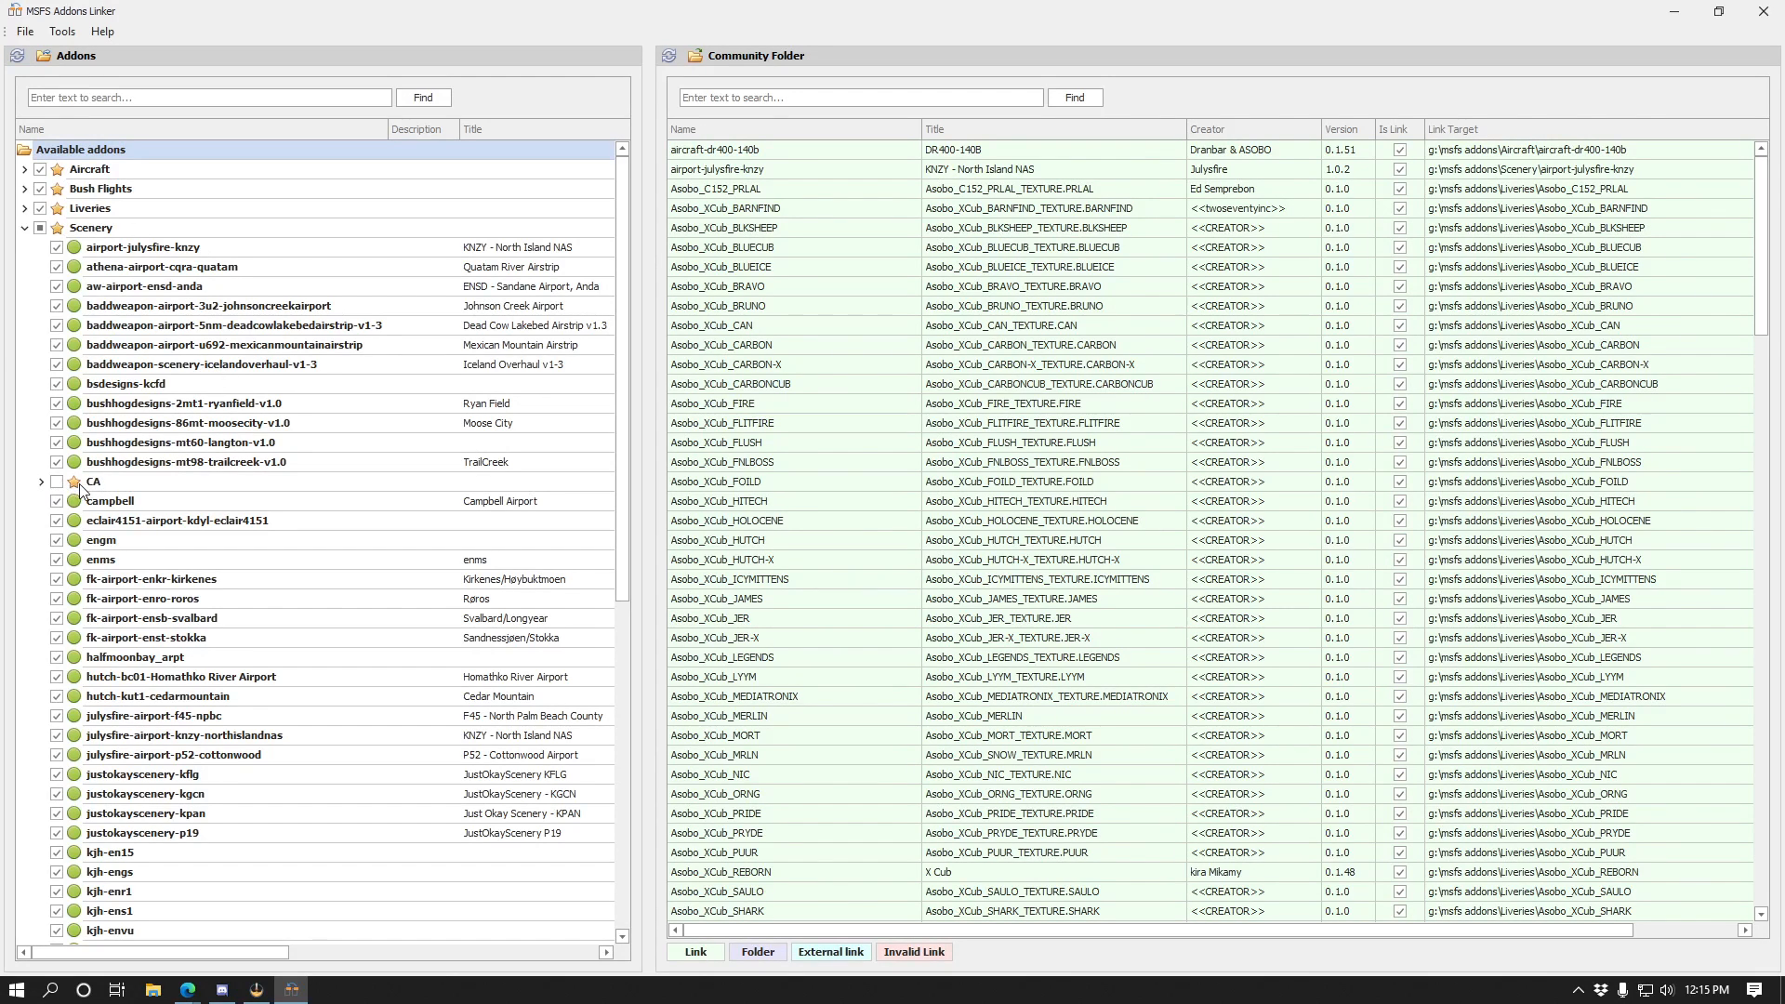
pyautogui.scroll(-5, 96, 490)
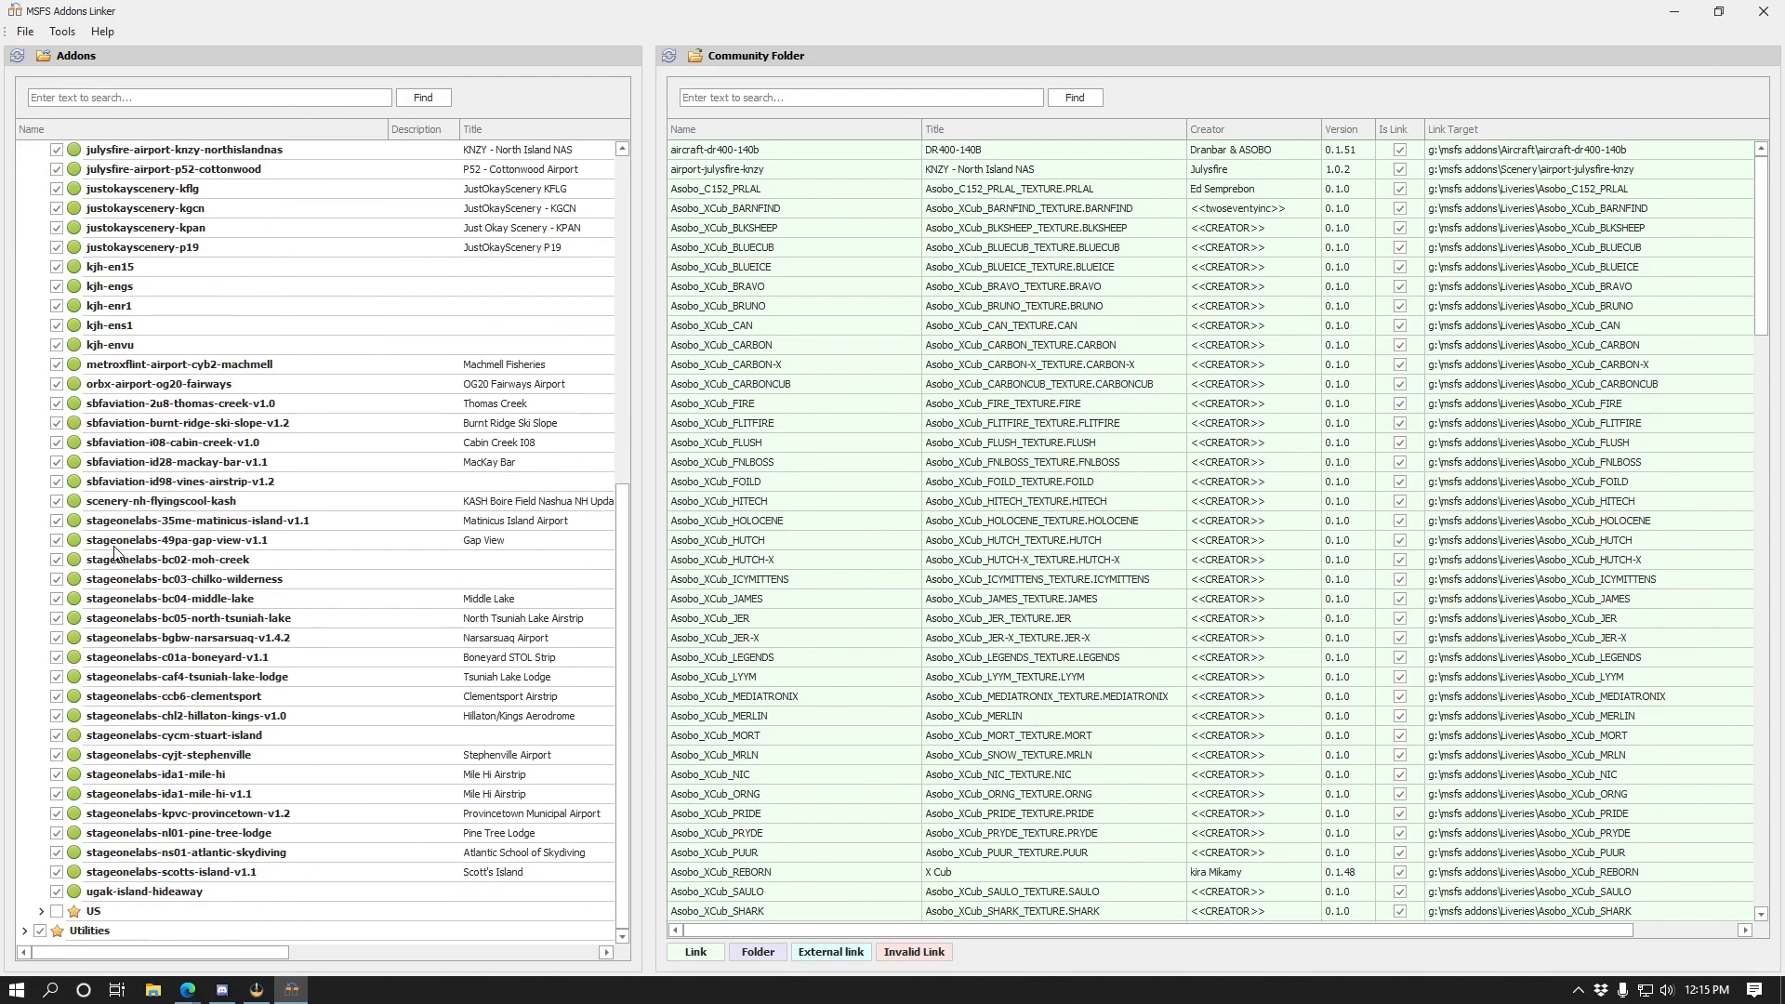
pyautogui.scroll(5, 97, 871)
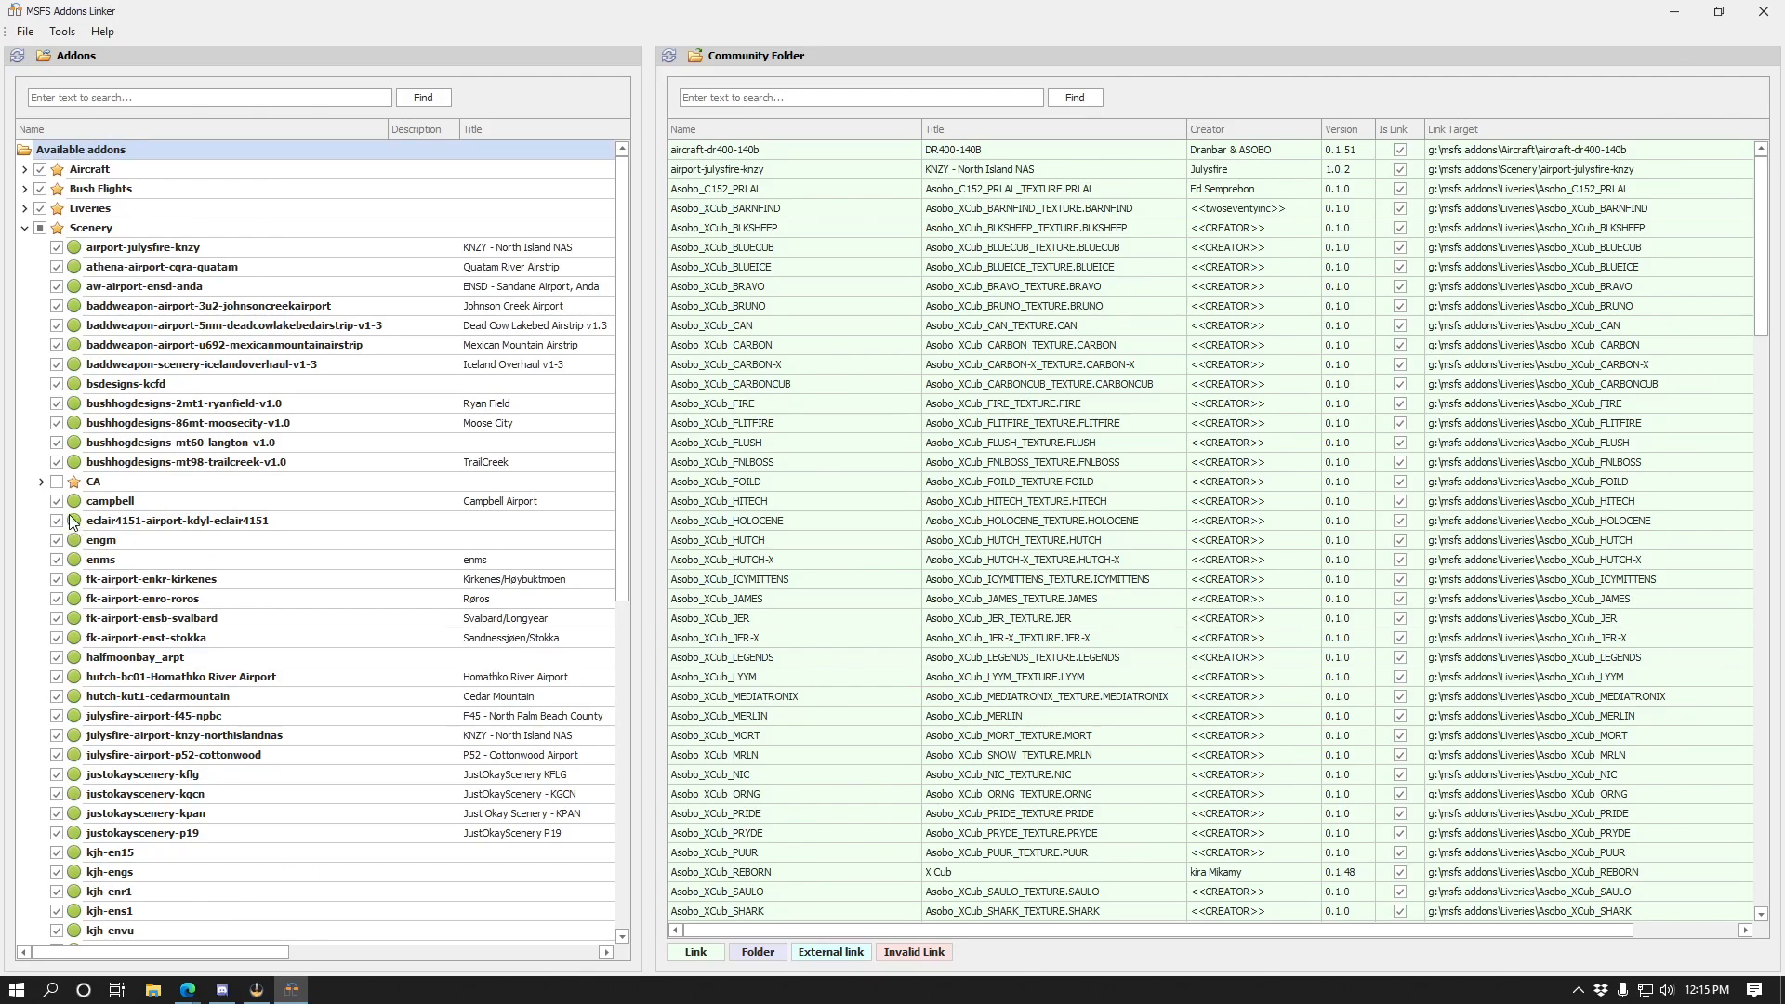
pyautogui.scroll(-10, 125, 538)
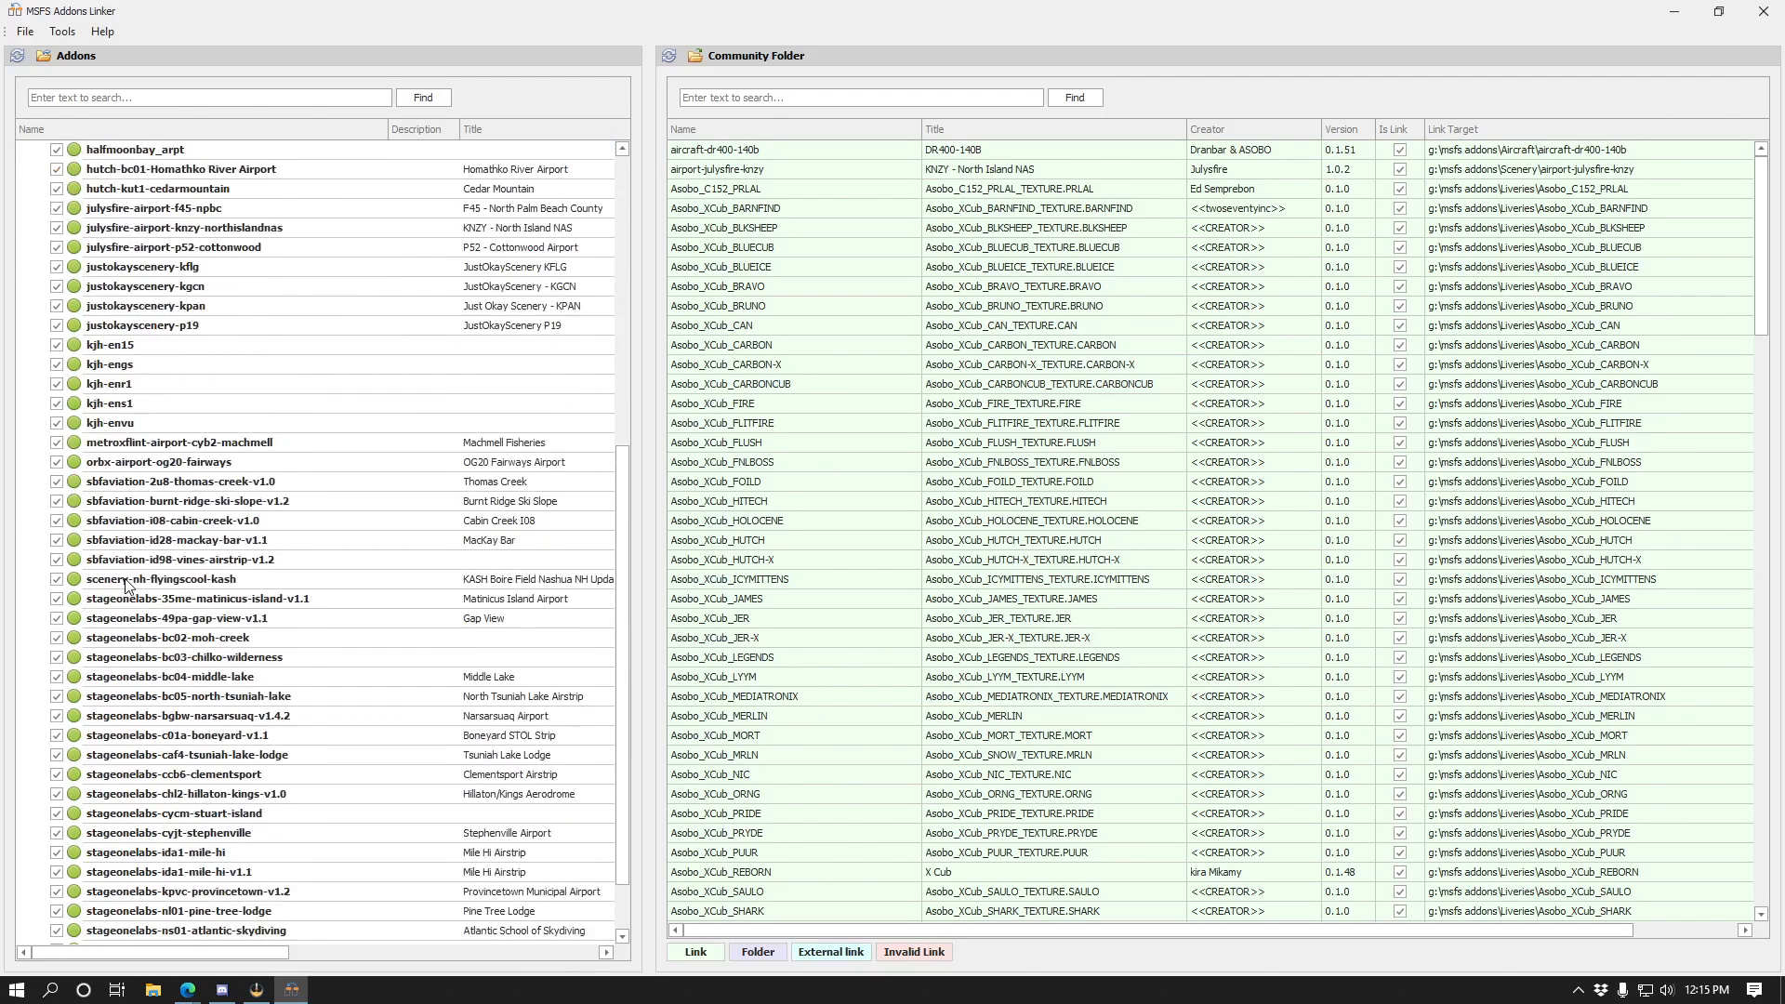
pyautogui.click(42, 910)
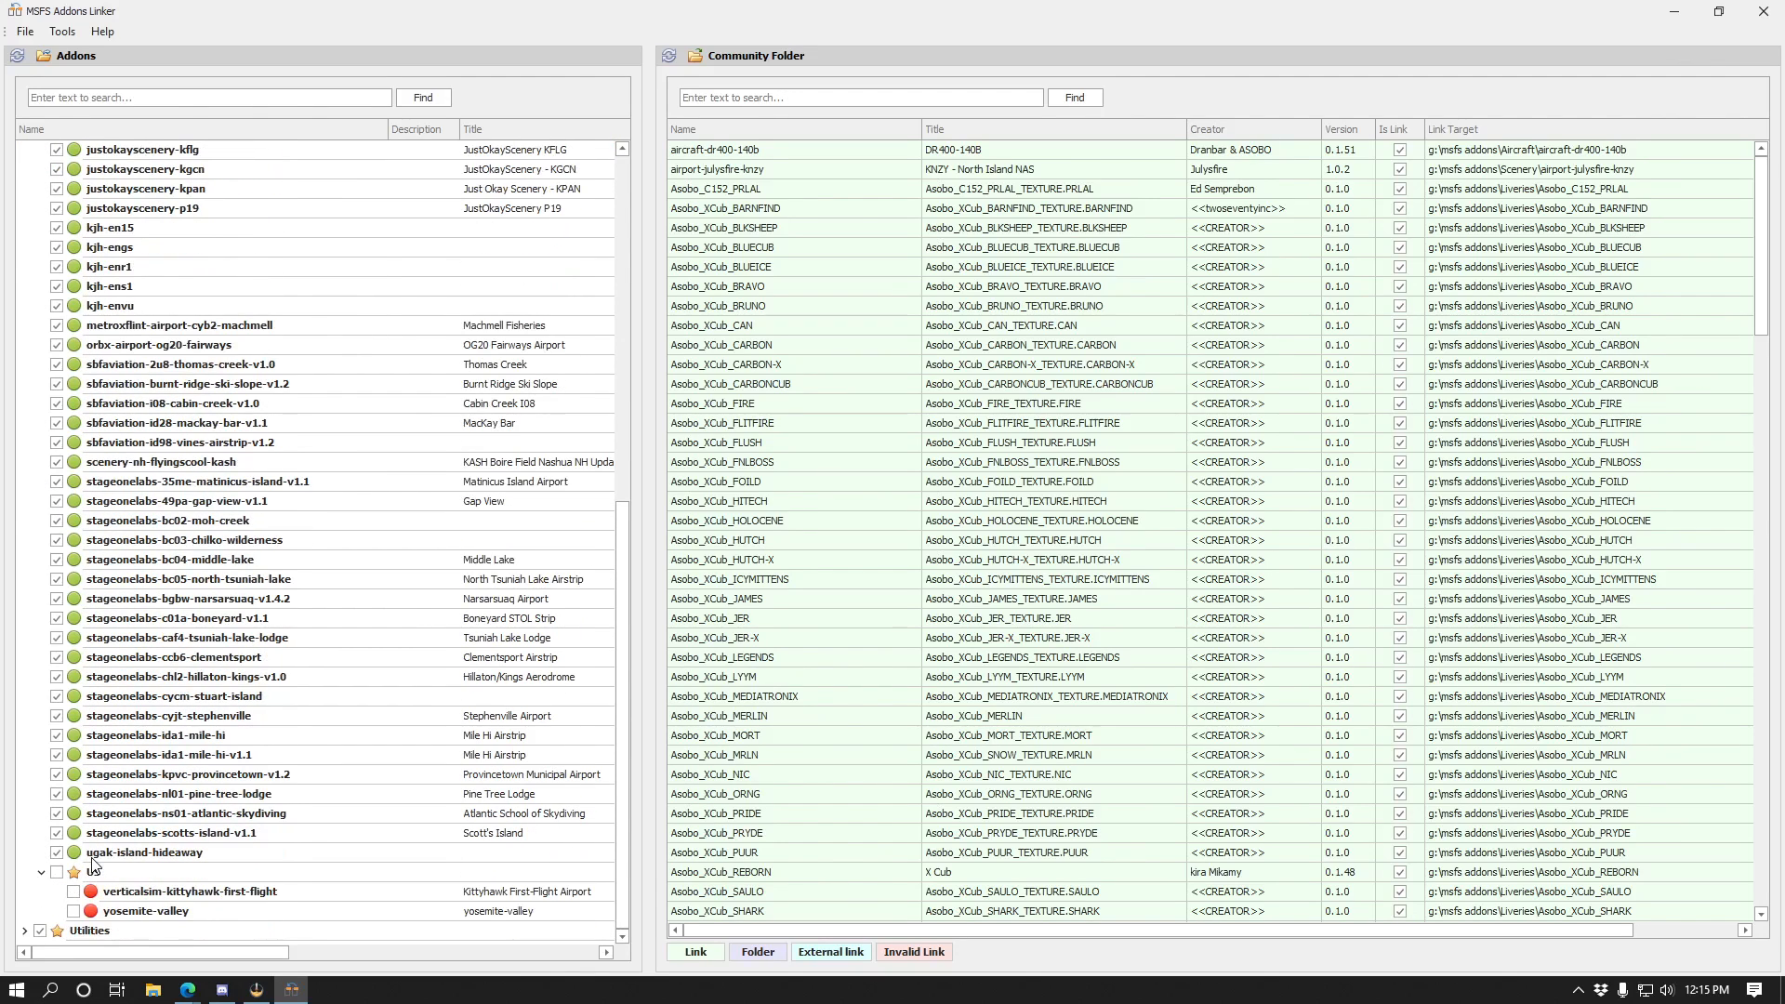
# Try to enable the stageonelabs-cyyr-goose-bay addon in CA and both addons in US.
pyautogui.scroll(8, 192, 762)
pyautogui.scroll(3, 192, 756)
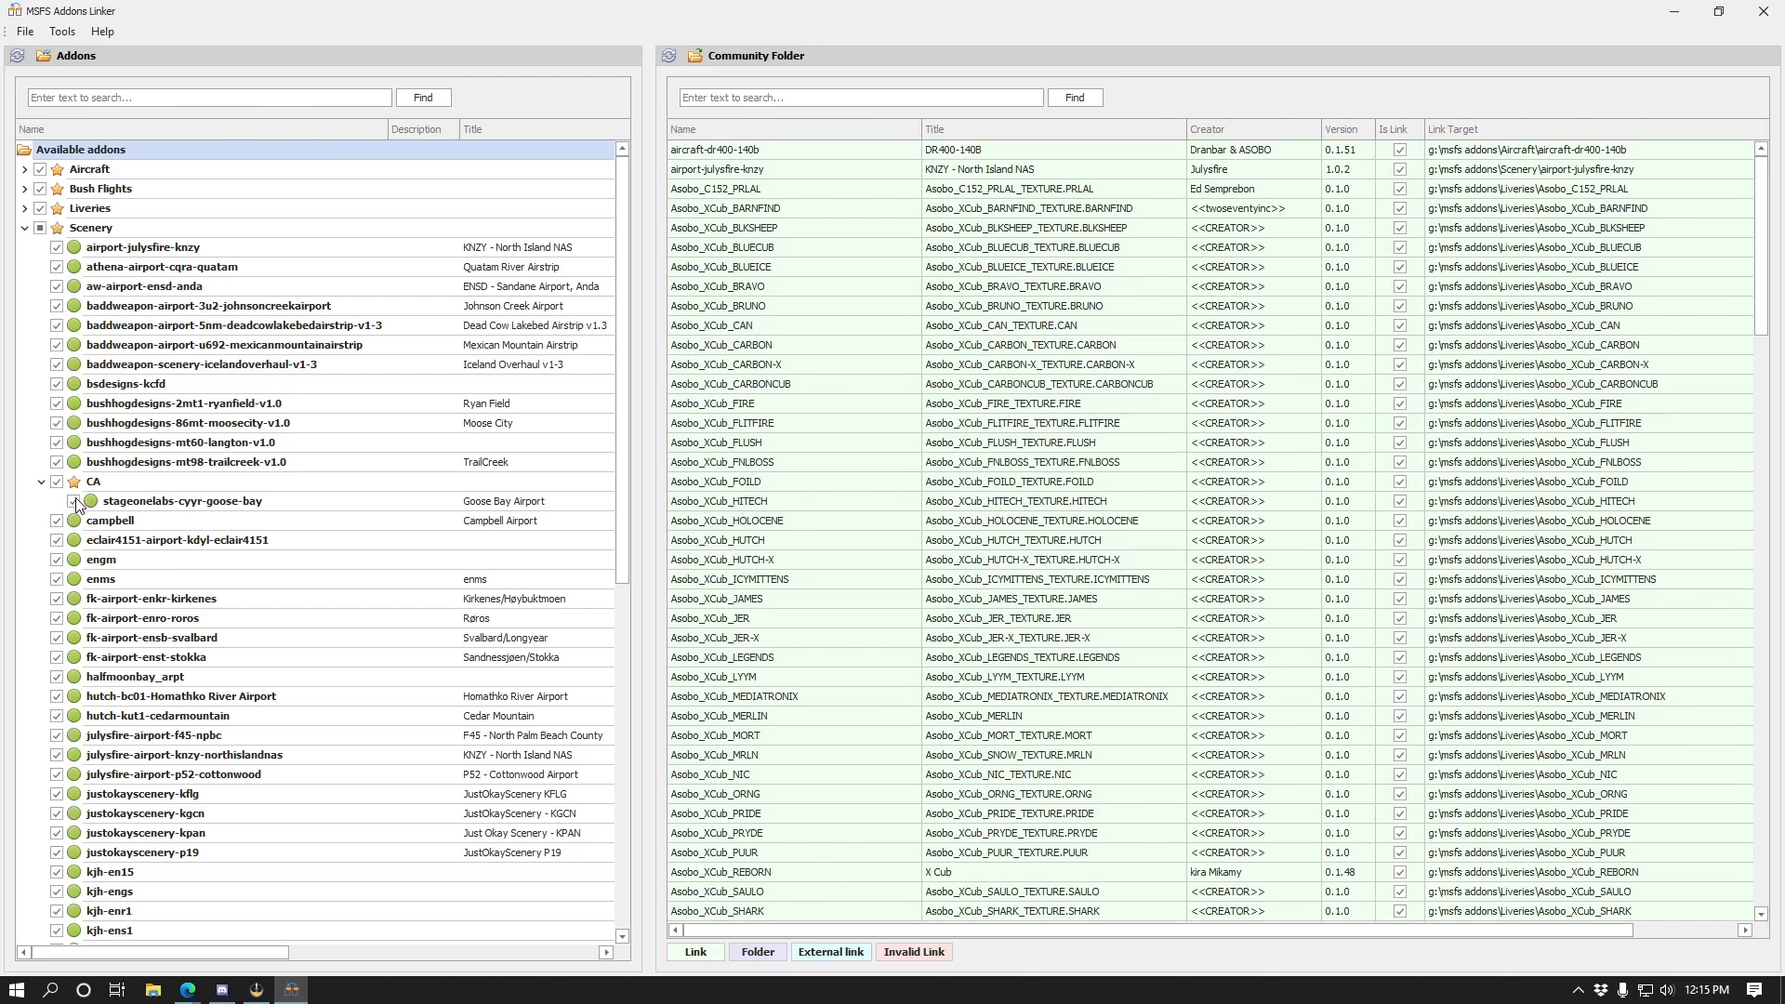
pyautogui.scroll(-11, 127, 620)
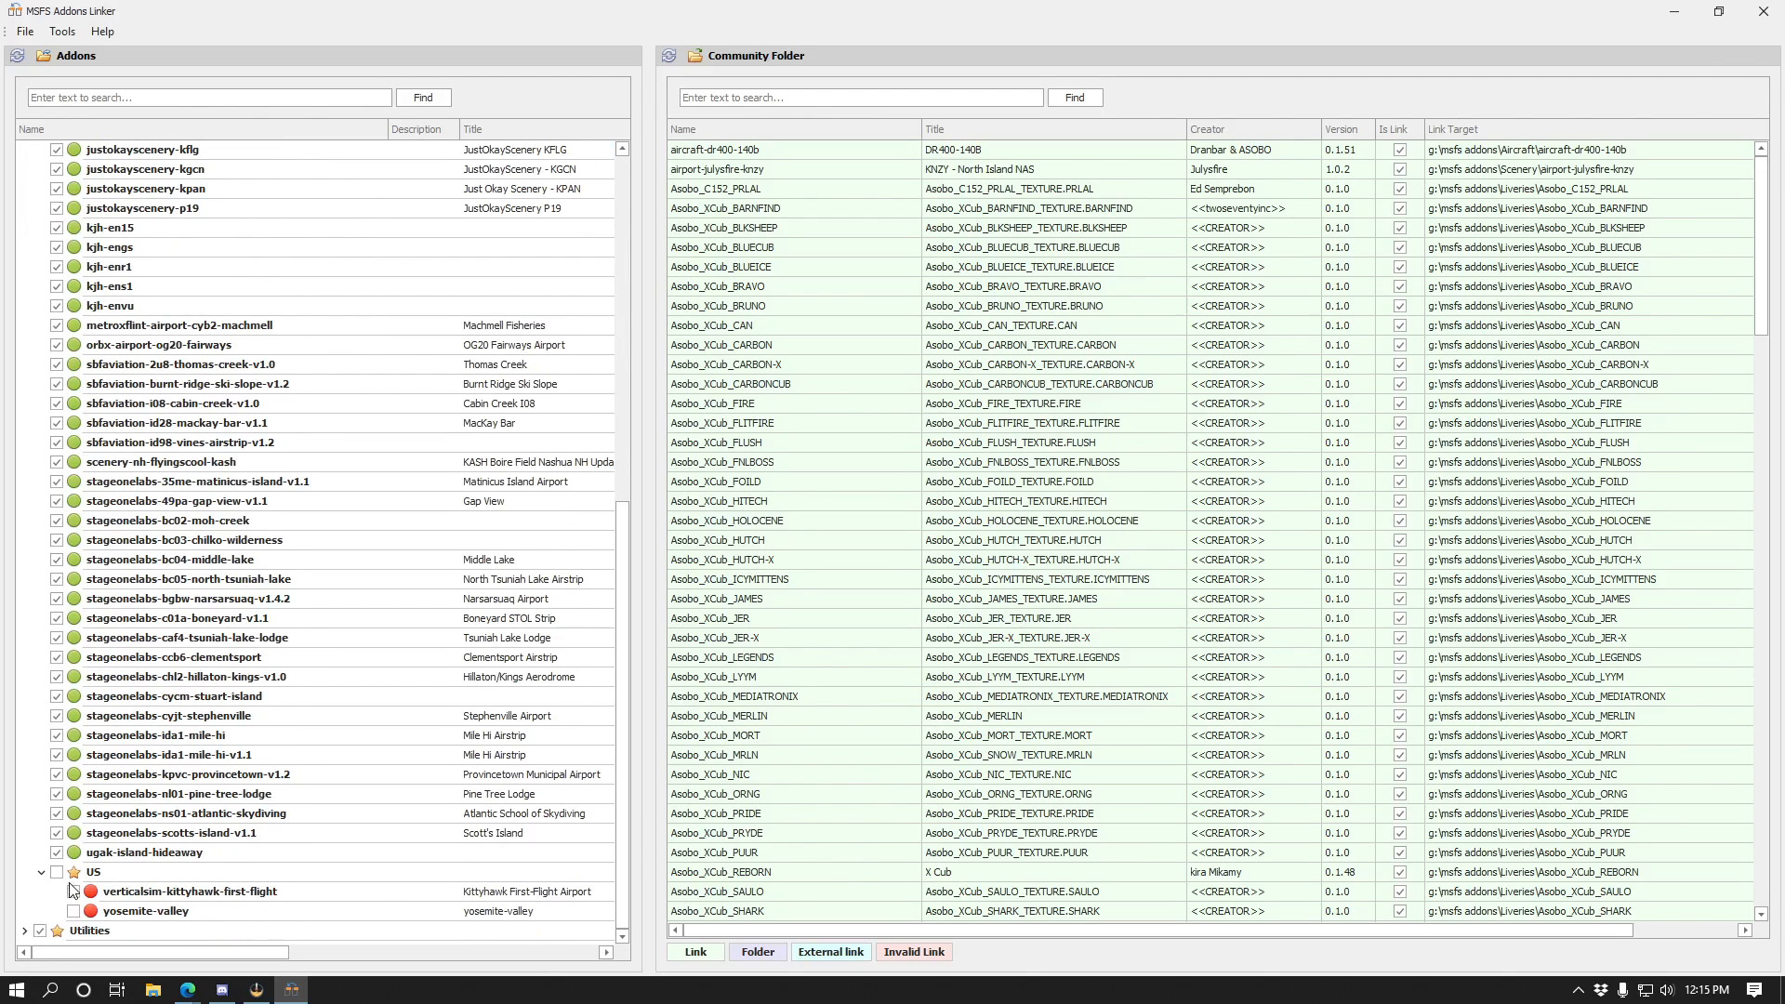
pyautogui.click(58, 873)
# Refresh the Community Folder list and examine the link targets of the three moved addons.
pyautogui.scroll(-15, 916, 581)
pyautogui.scroll(-15, 915, 581)
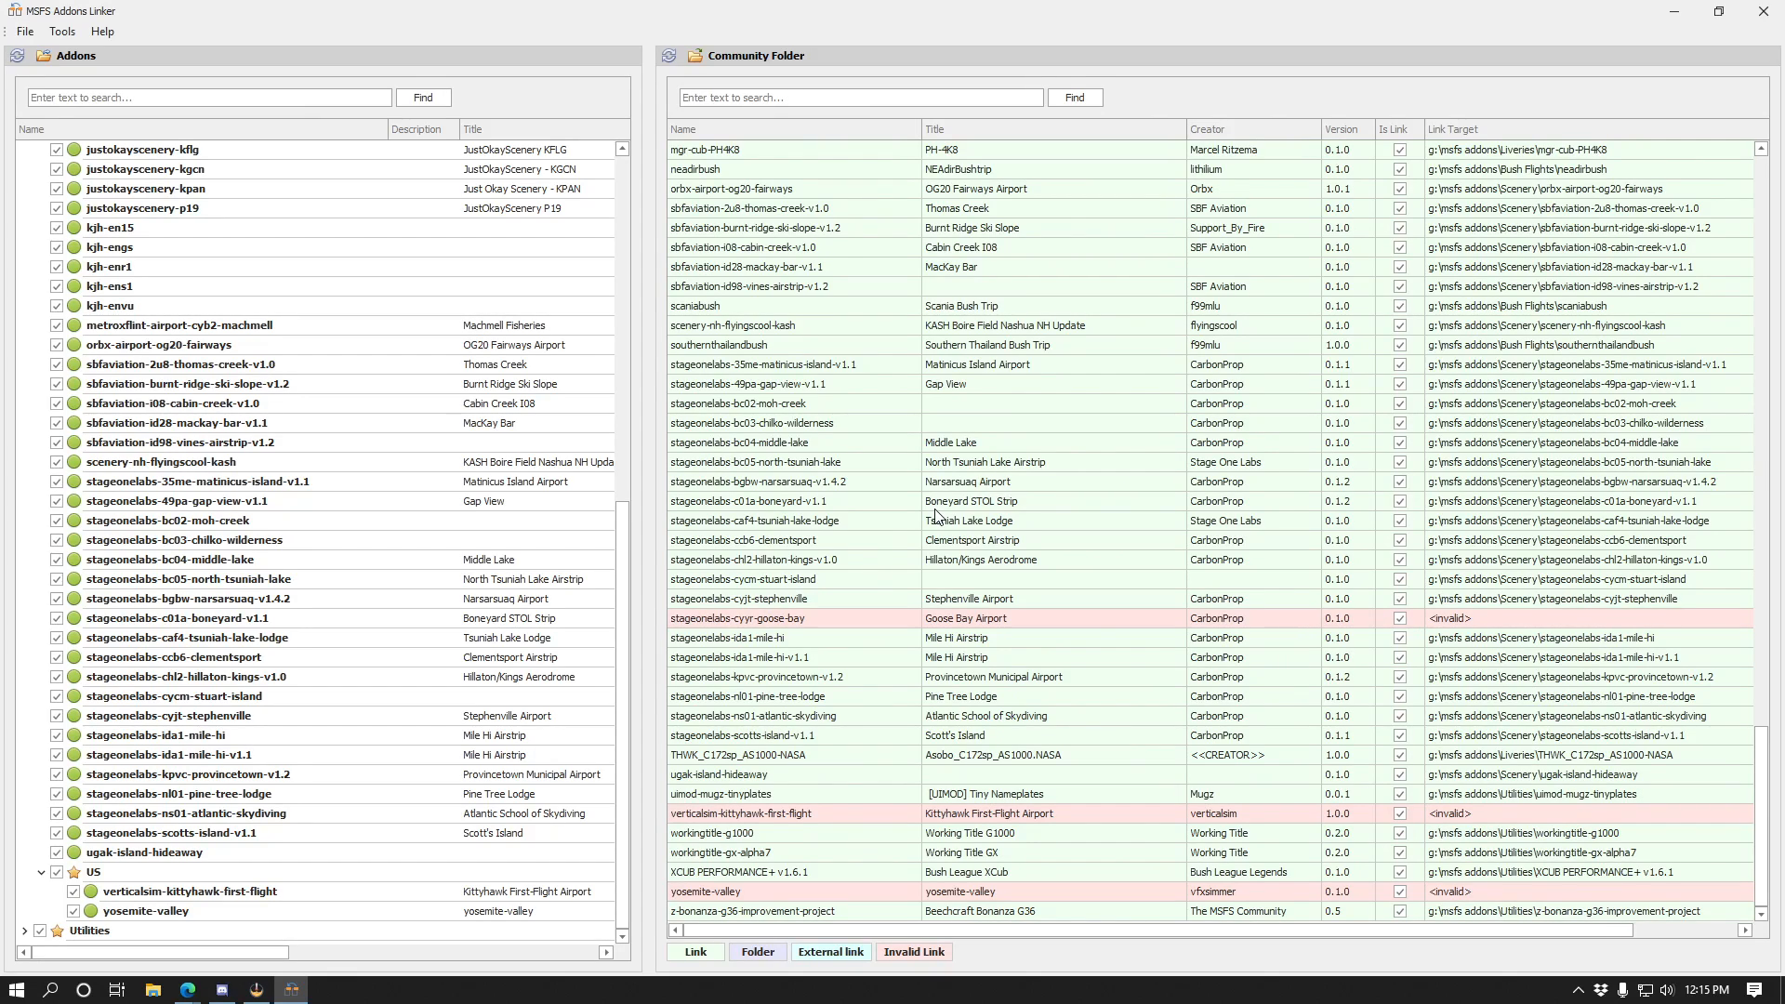
pyautogui.click(669, 55)
pyautogui.scroll(-15, 828, 409)
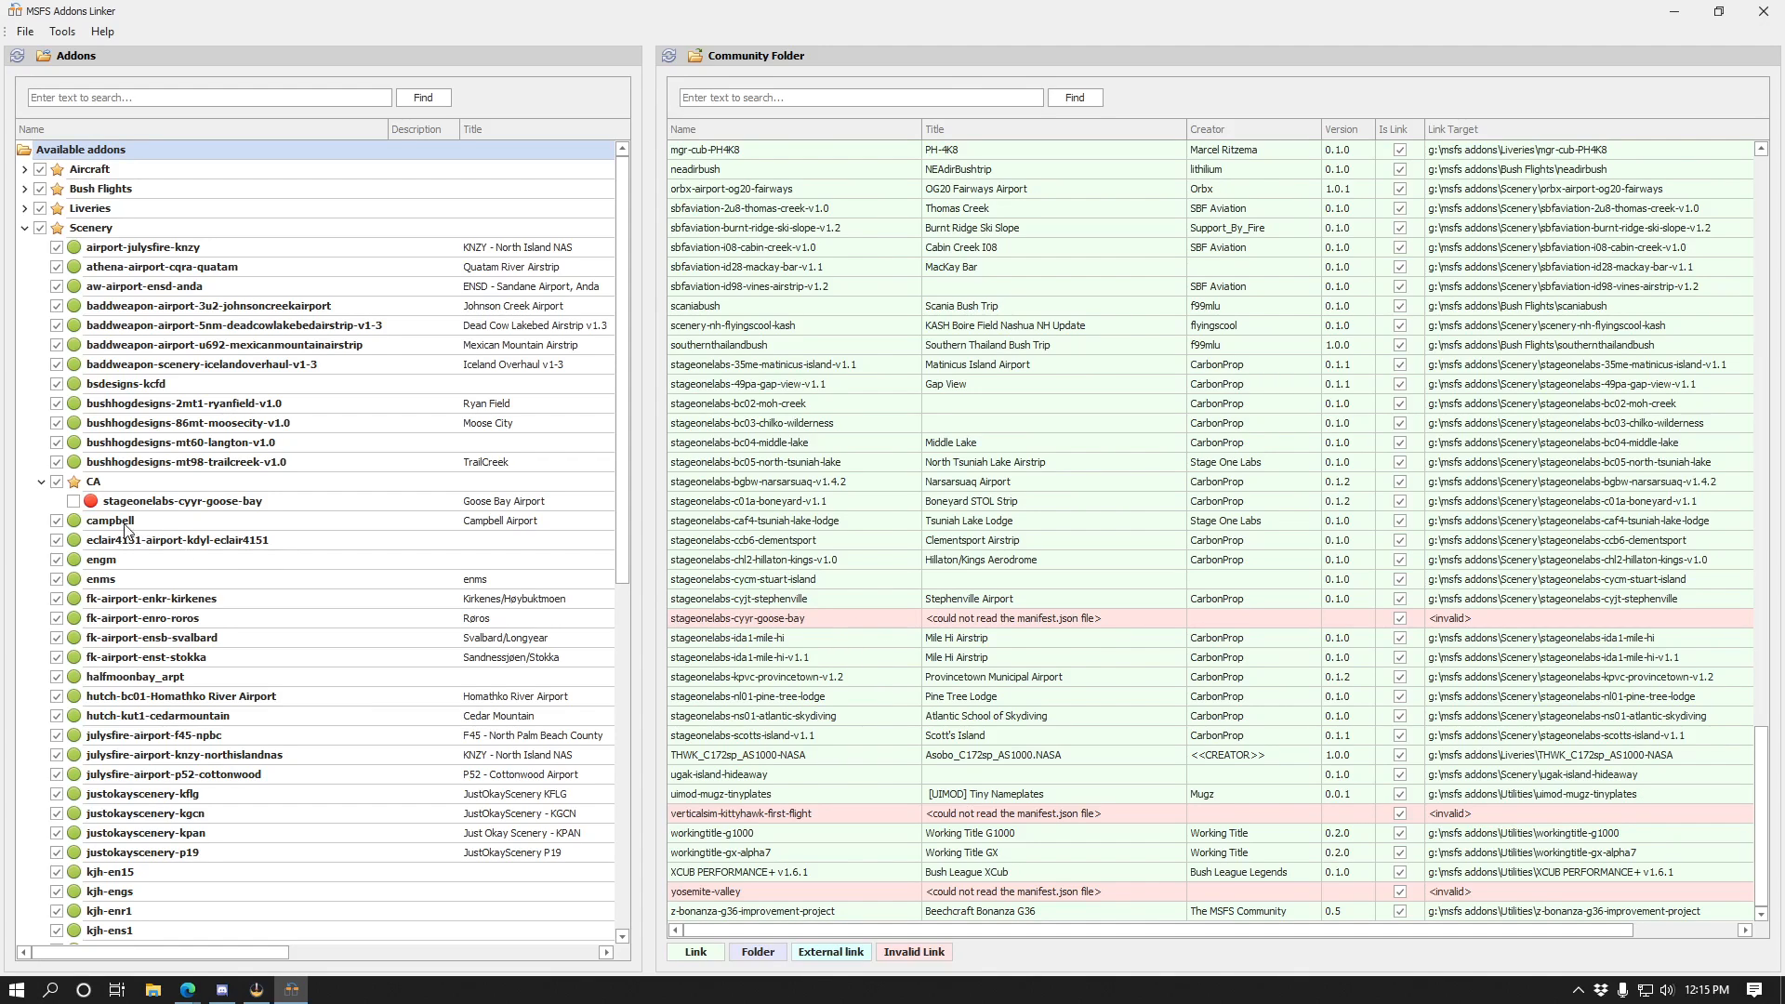
# Try again to enable verticalsim-kittyhawk-first-flight and yosemite-valley in US, refresh the addons list and recheck the US folder.
pyautogui.scroll(-11, 196, 521)
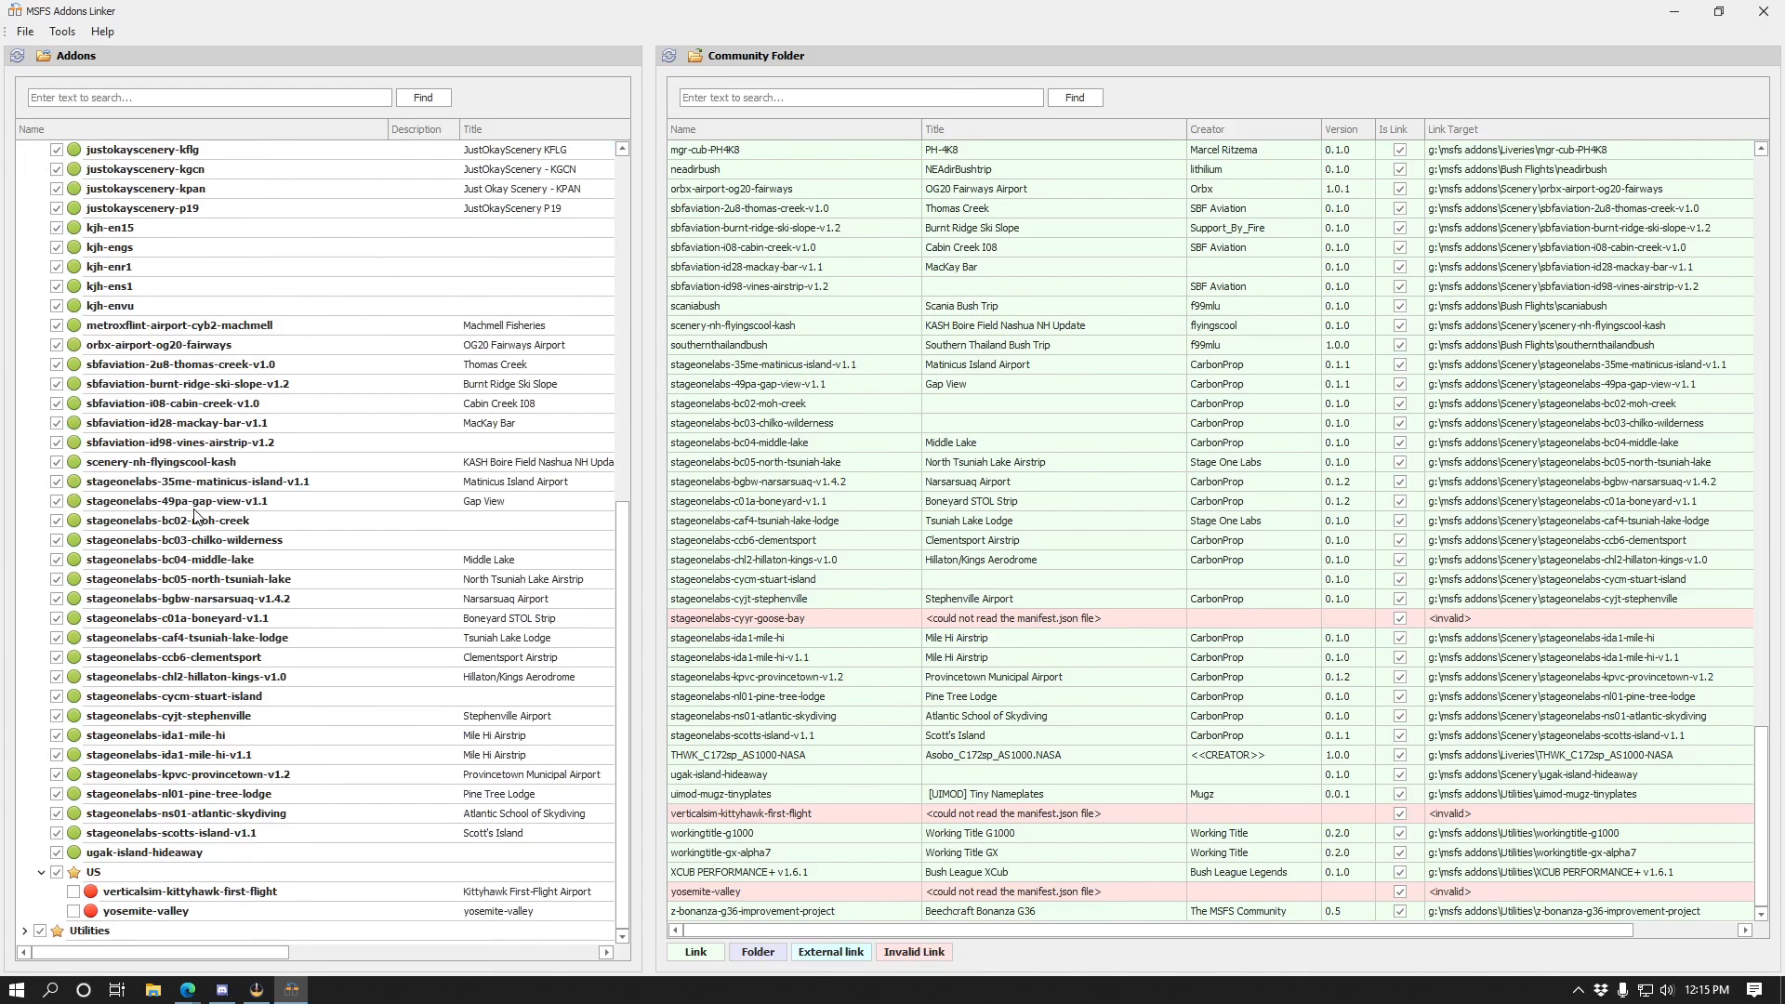
pyautogui.click(73, 891)
pyautogui.click(73, 911)
pyautogui.click(21, 63)
pyautogui.scroll(-7, 187, 489)
pyautogui.scroll(2, 111, 335)
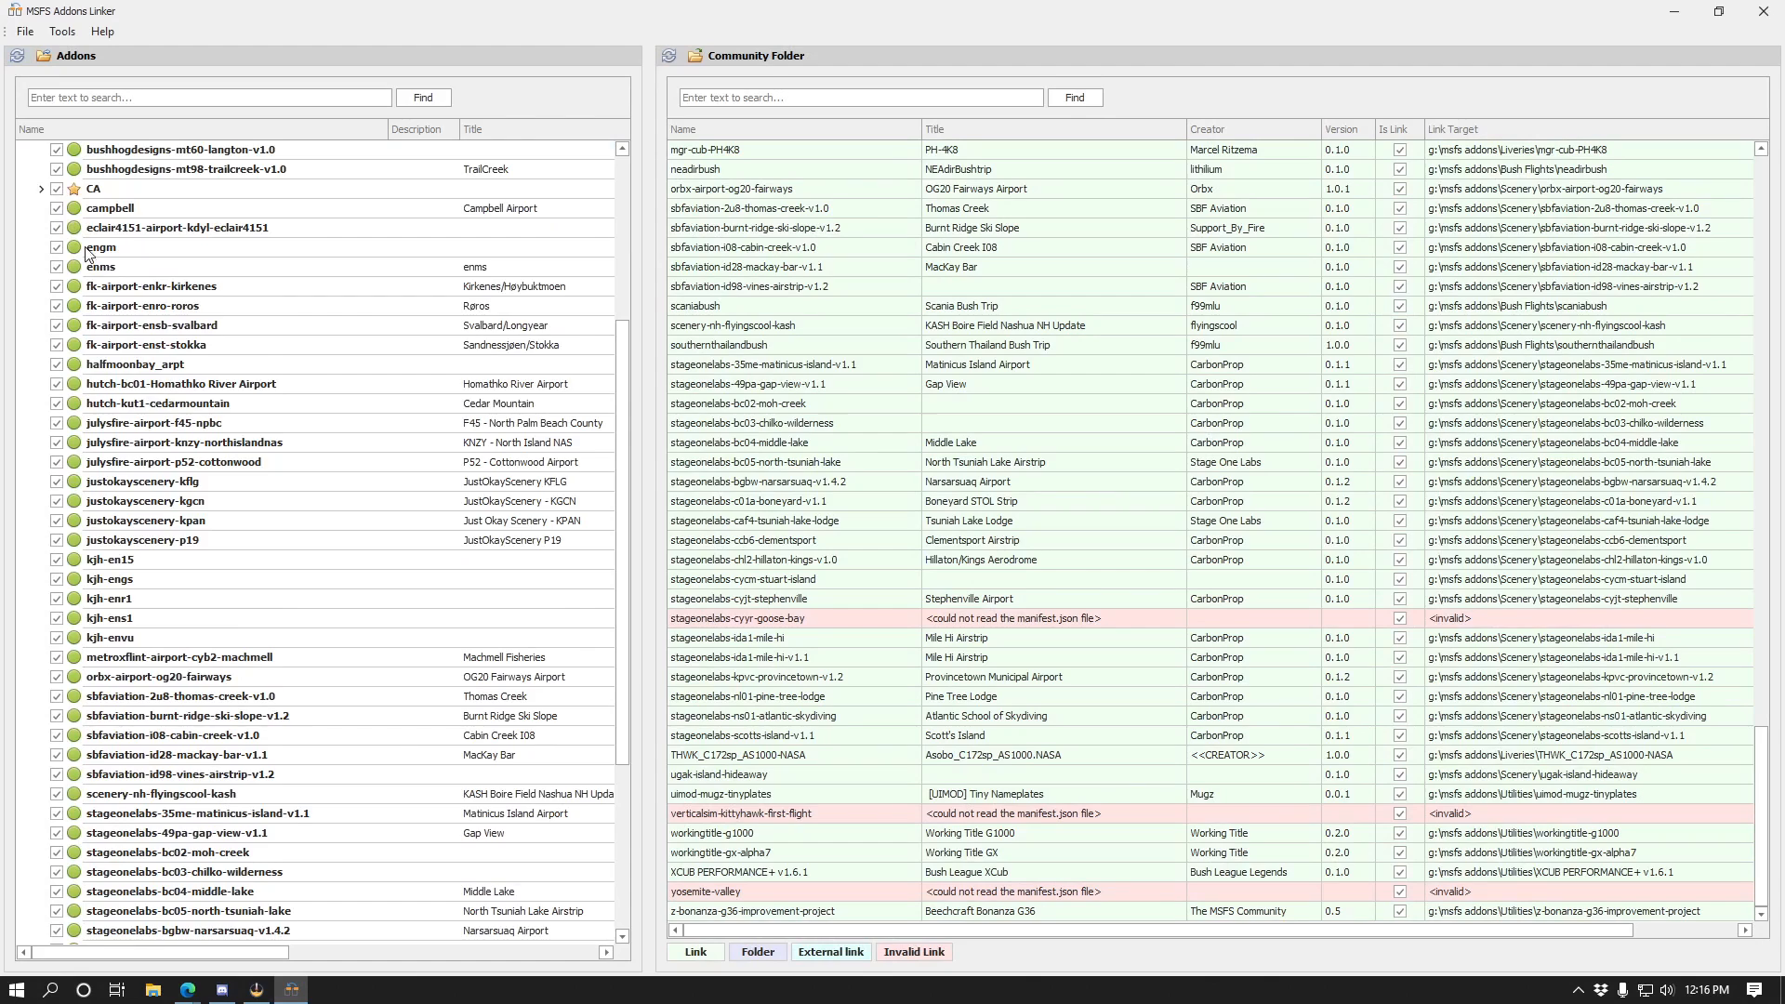
pyautogui.scroll(-5, 100, 492)
pyautogui.click(42, 911)
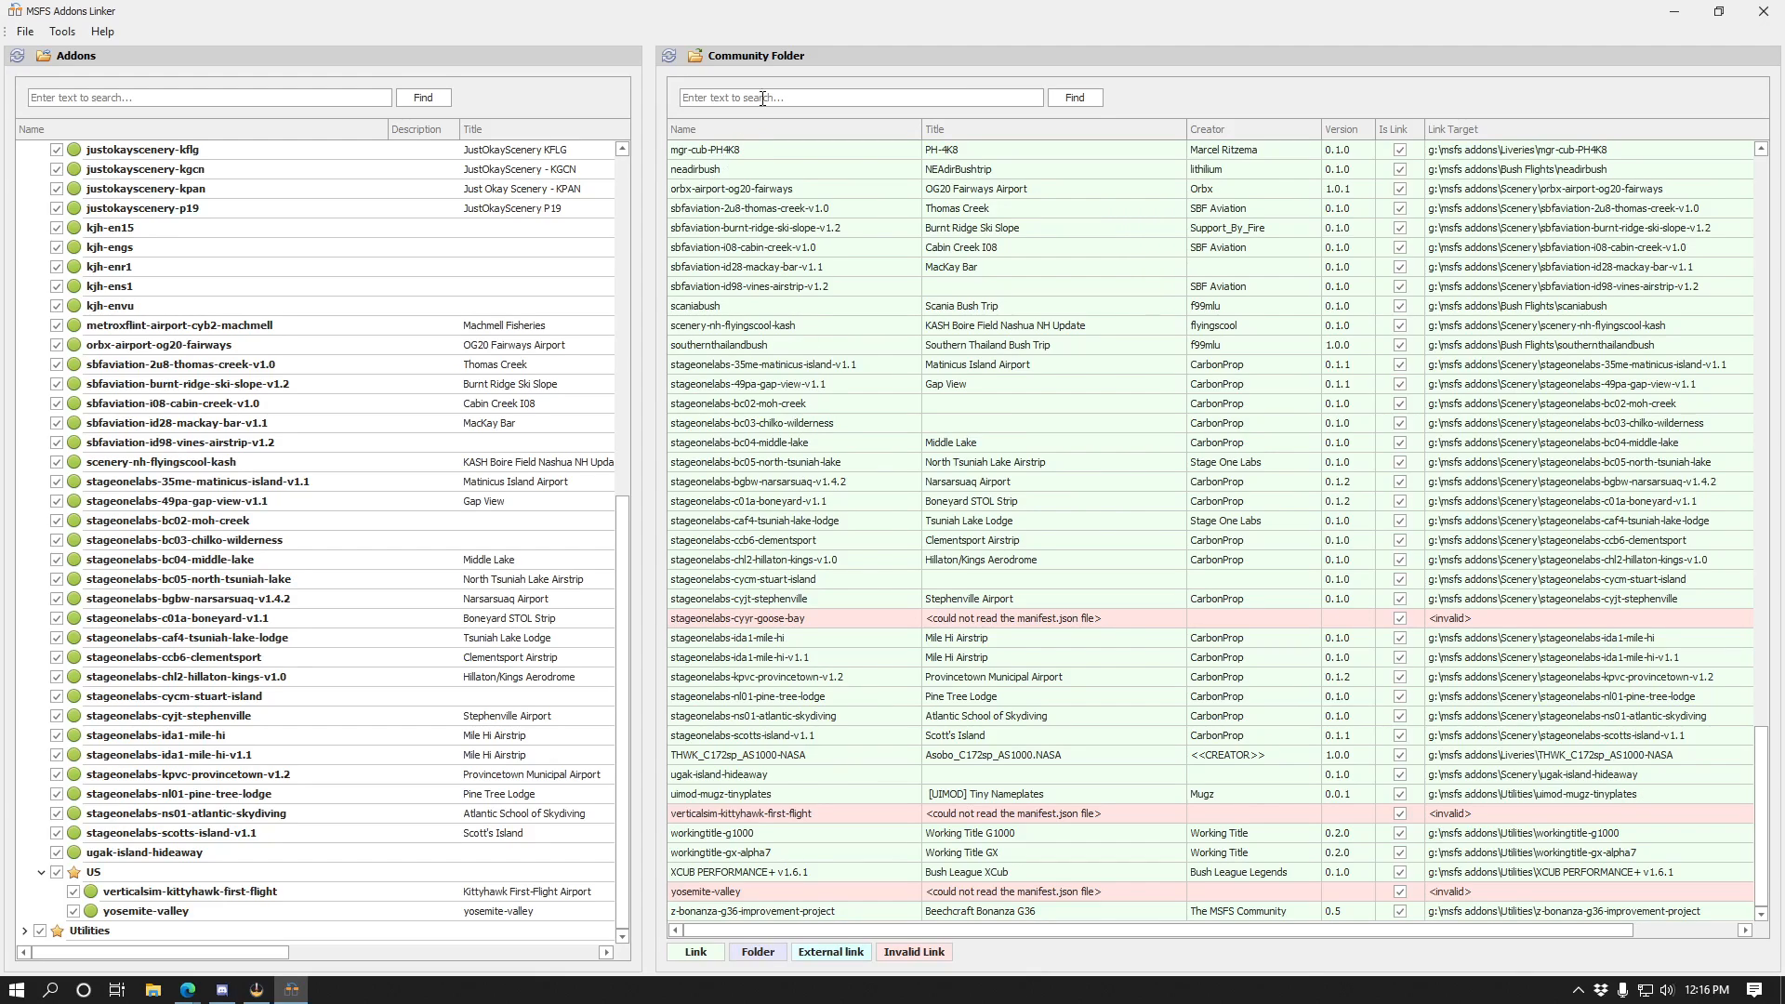
# Open the Community folder in File Explorer and try to open its yosemite-valley link.
pyautogui.click(702, 66)
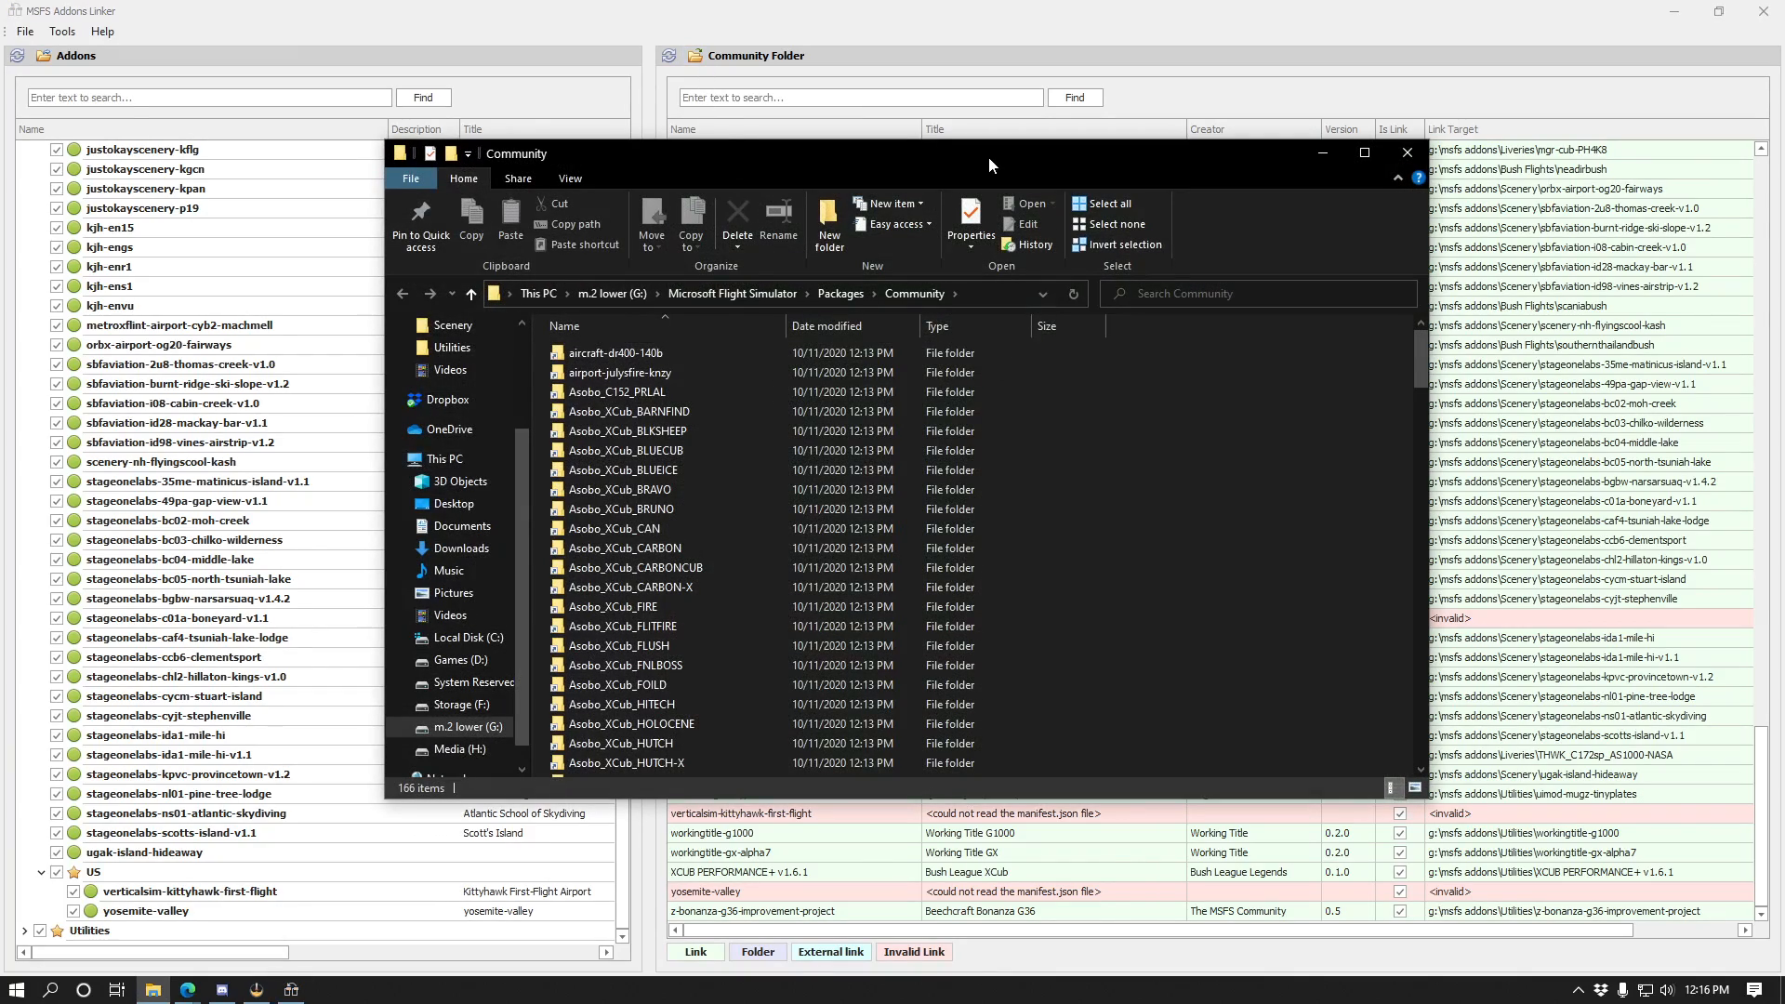
pyautogui.moveTo(989, 156); pyautogui.dragTo(1273, 153)
pyautogui.scroll(-20, 1076, 604)
pyautogui.scroll(-13, 1076, 604)
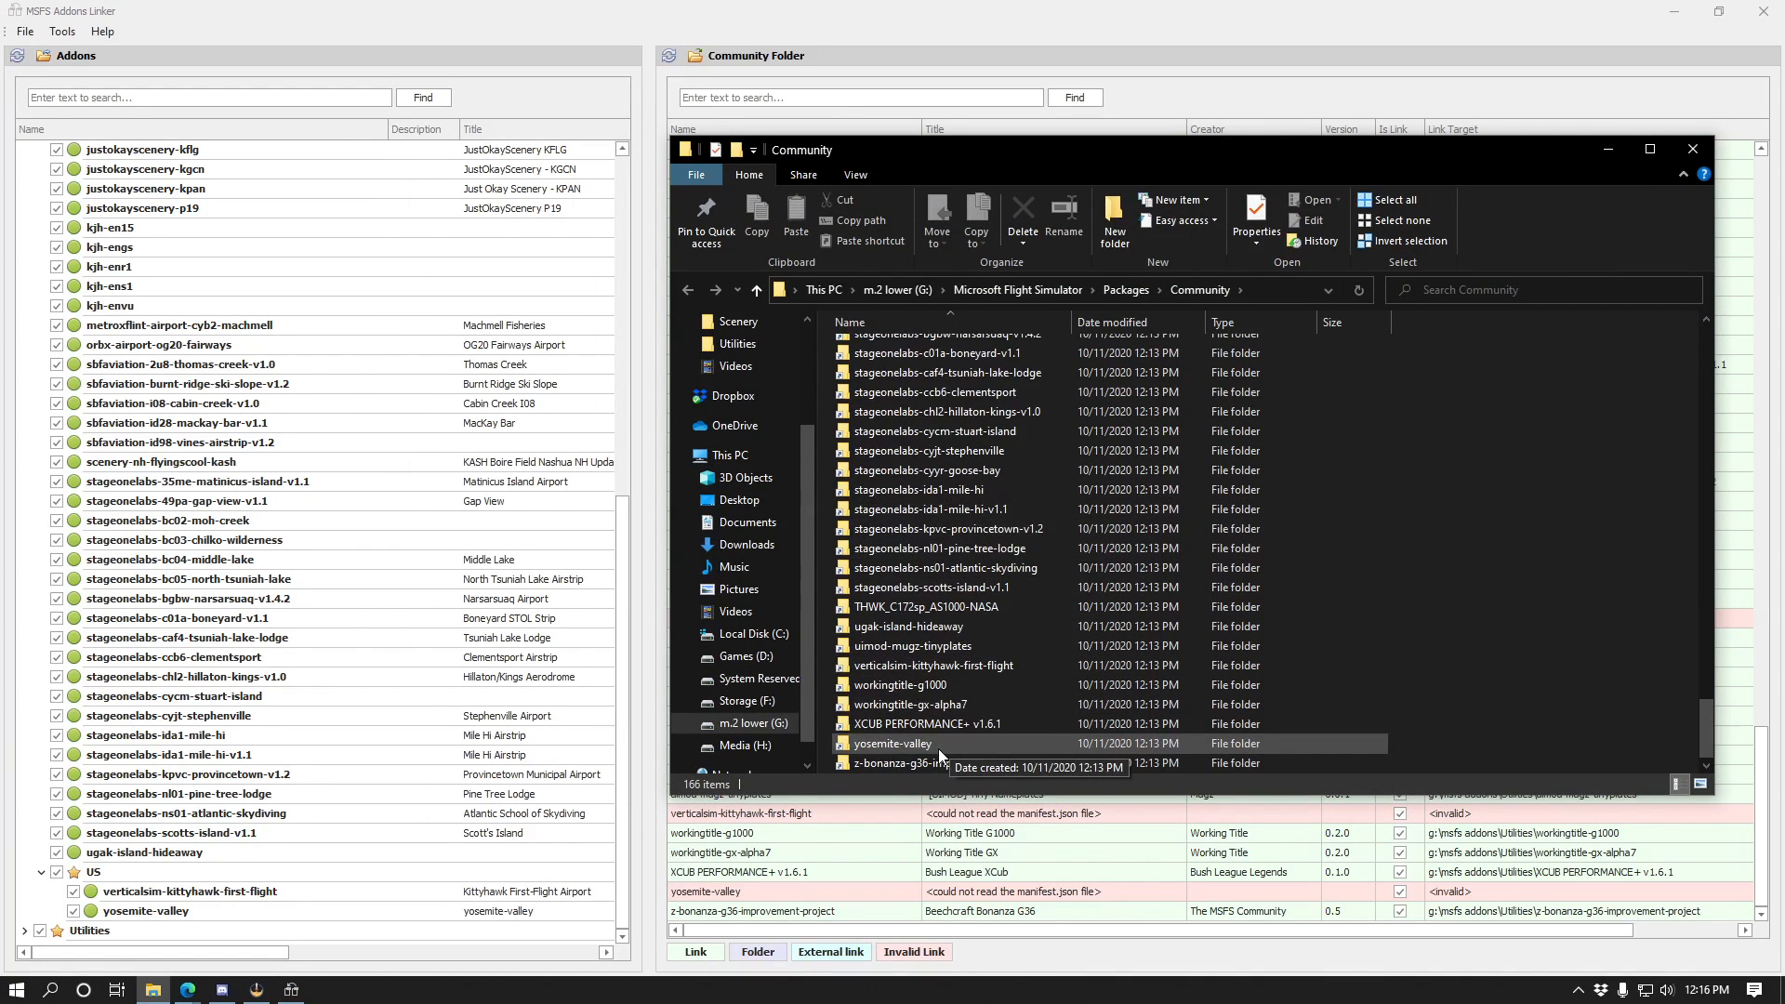
pyautogui.doubleClick(939, 746)
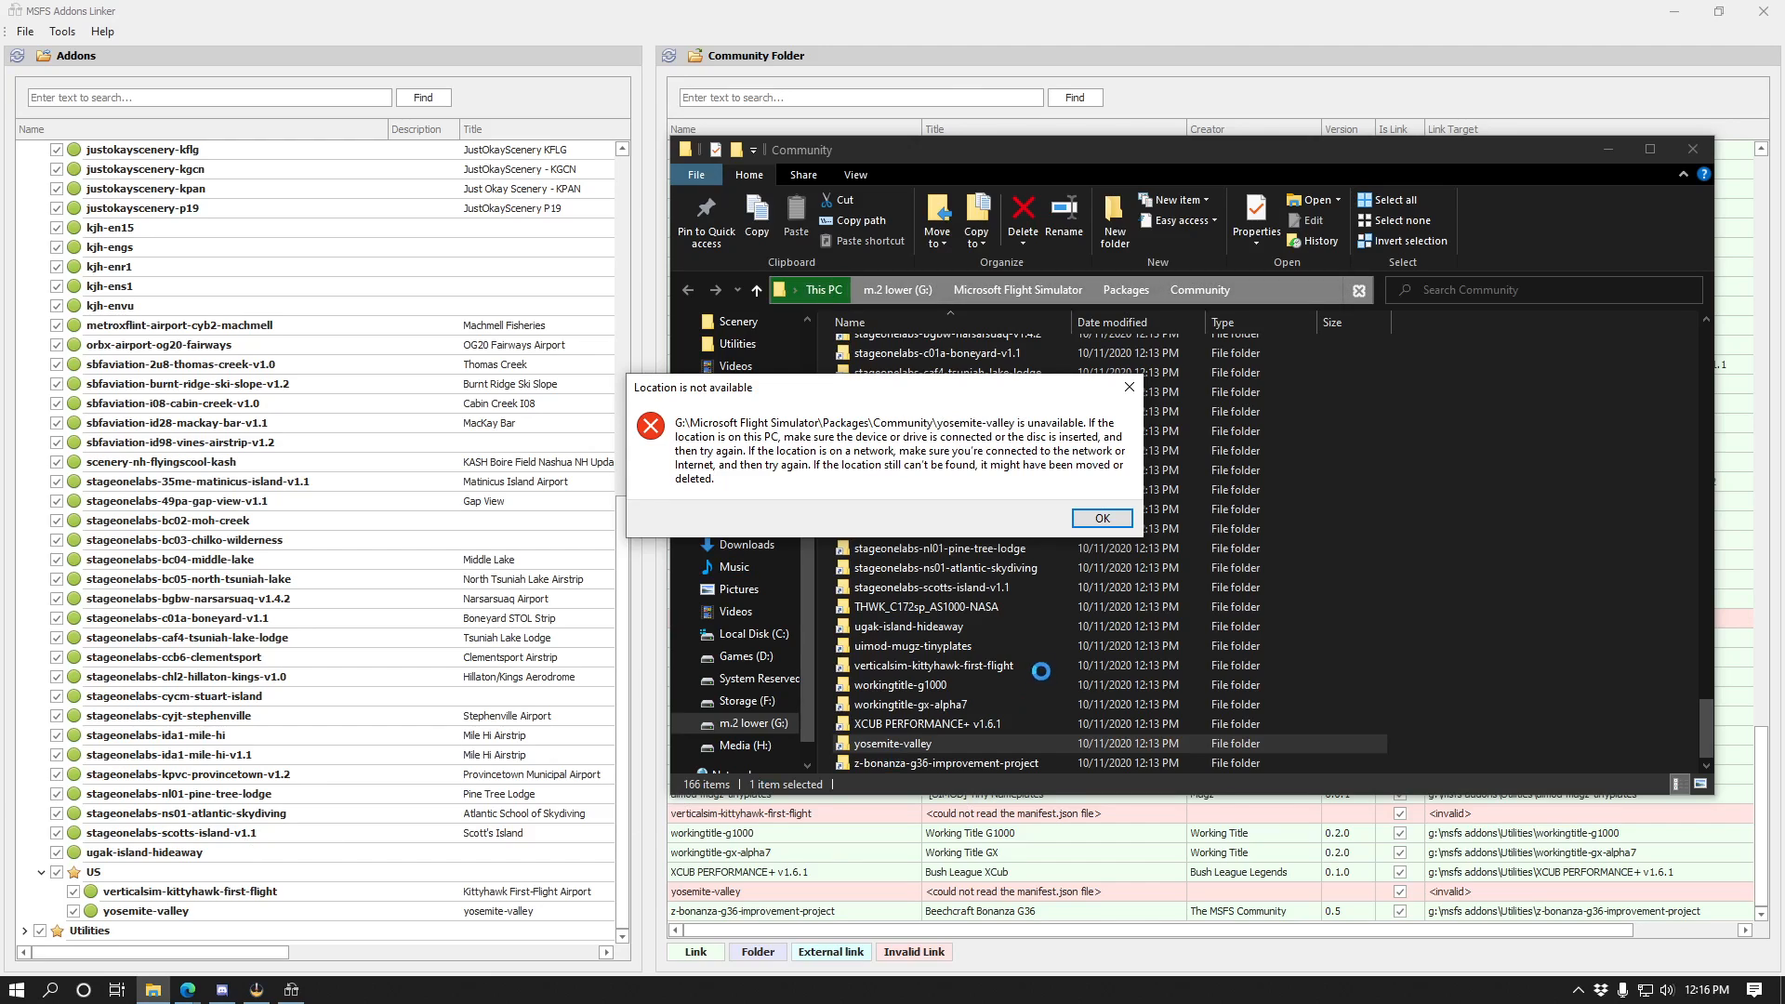
pyautogui.click(1101, 518)
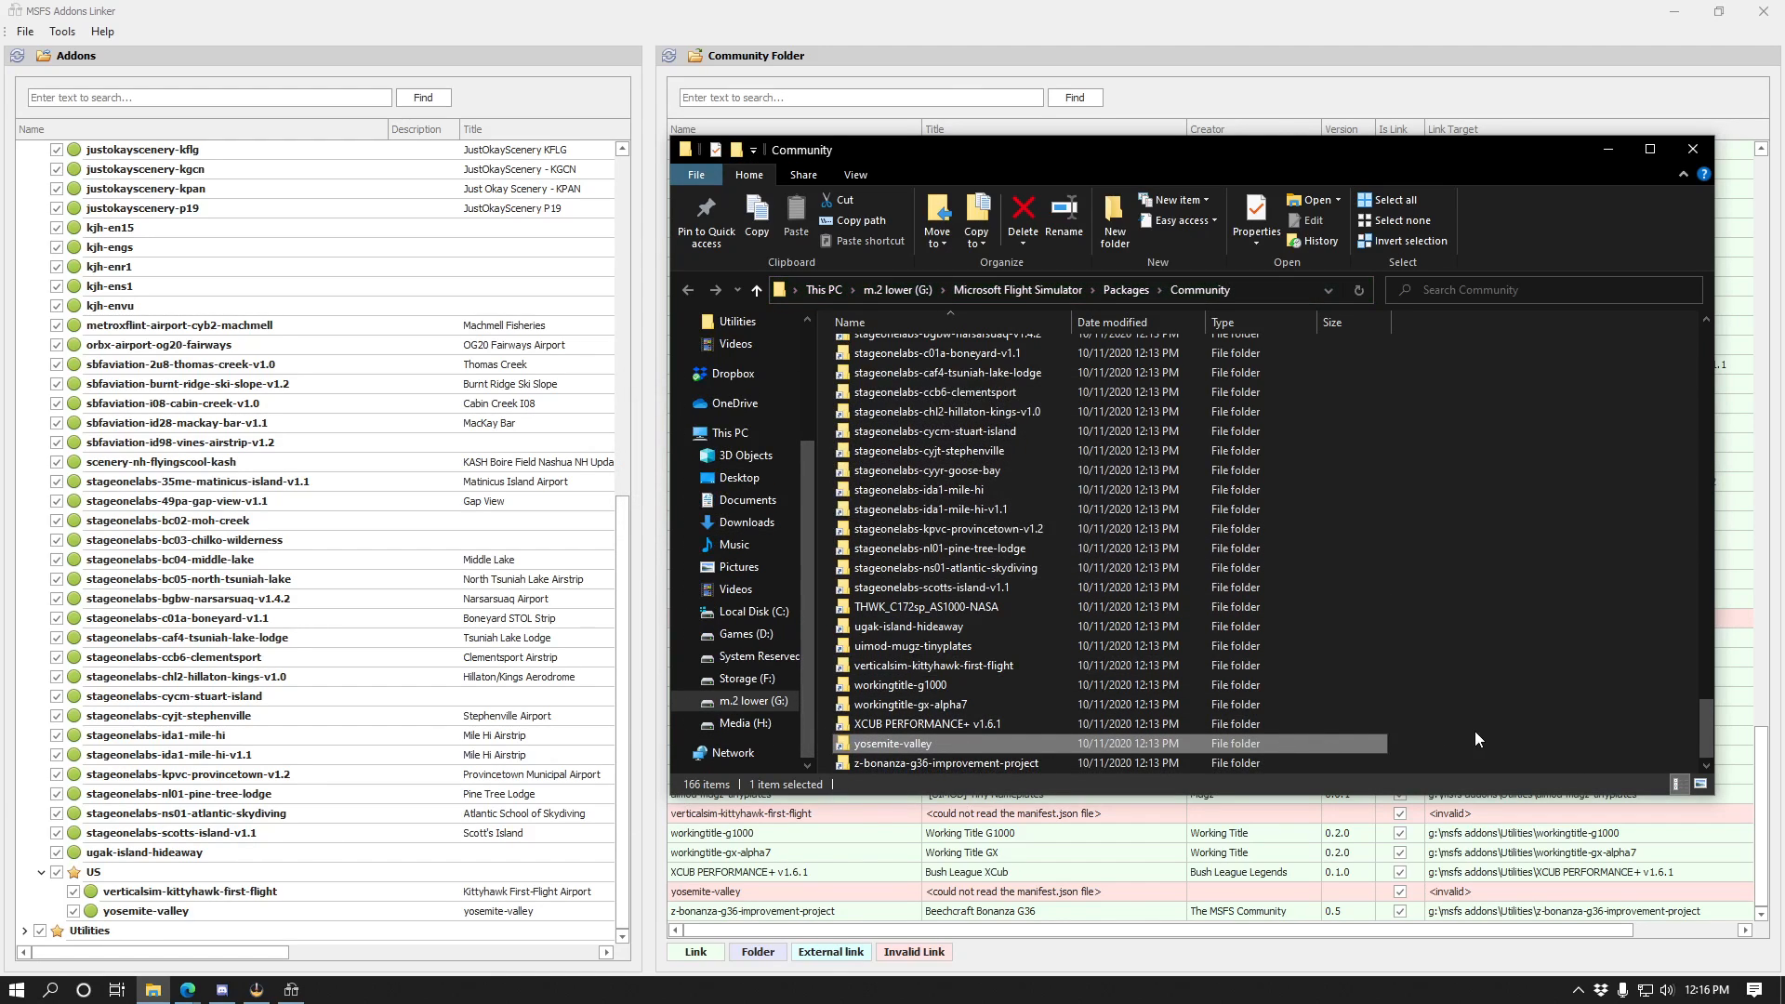
# Delete the yosemite-valley, verticalsim-kittyhawk-first-flight and stageonelabs-cyyr-goose-bay links from the Community folder, close its window and refresh the Community Folder list.
pyautogui.press('Delete')
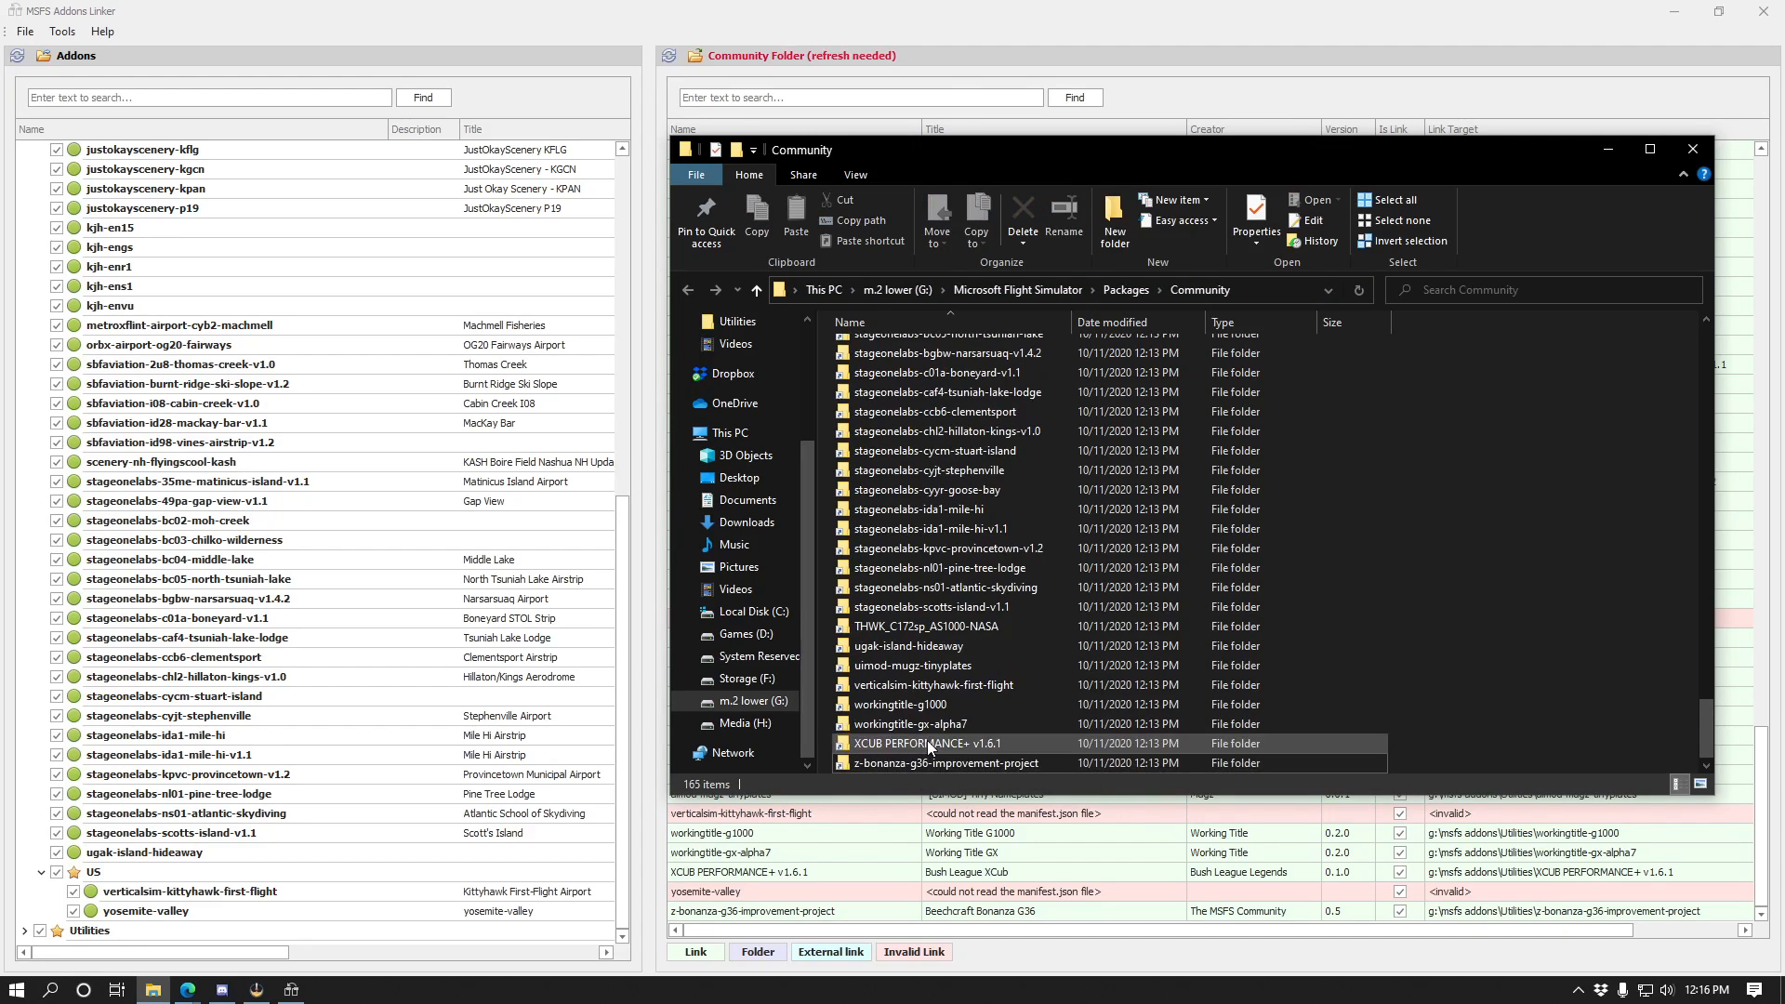
pyautogui.click(935, 685)
pyautogui.scroll(2, 835, 848)
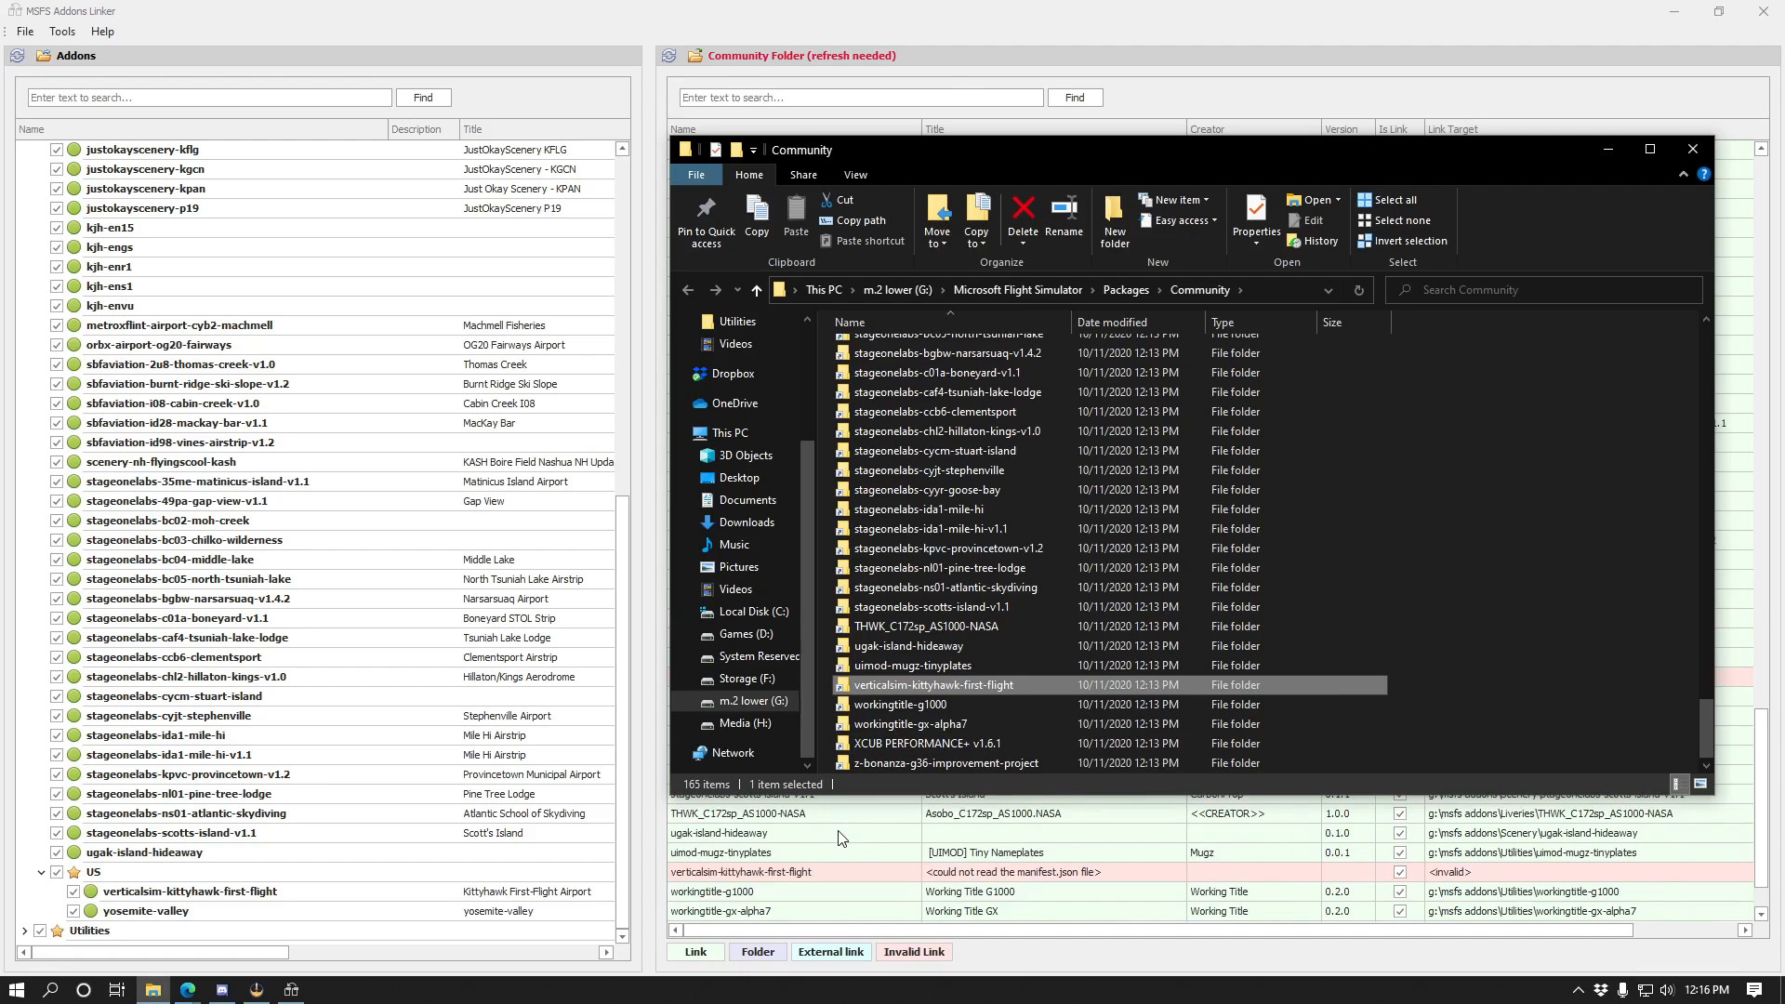
pyautogui.scroll(-2, 835, 847)
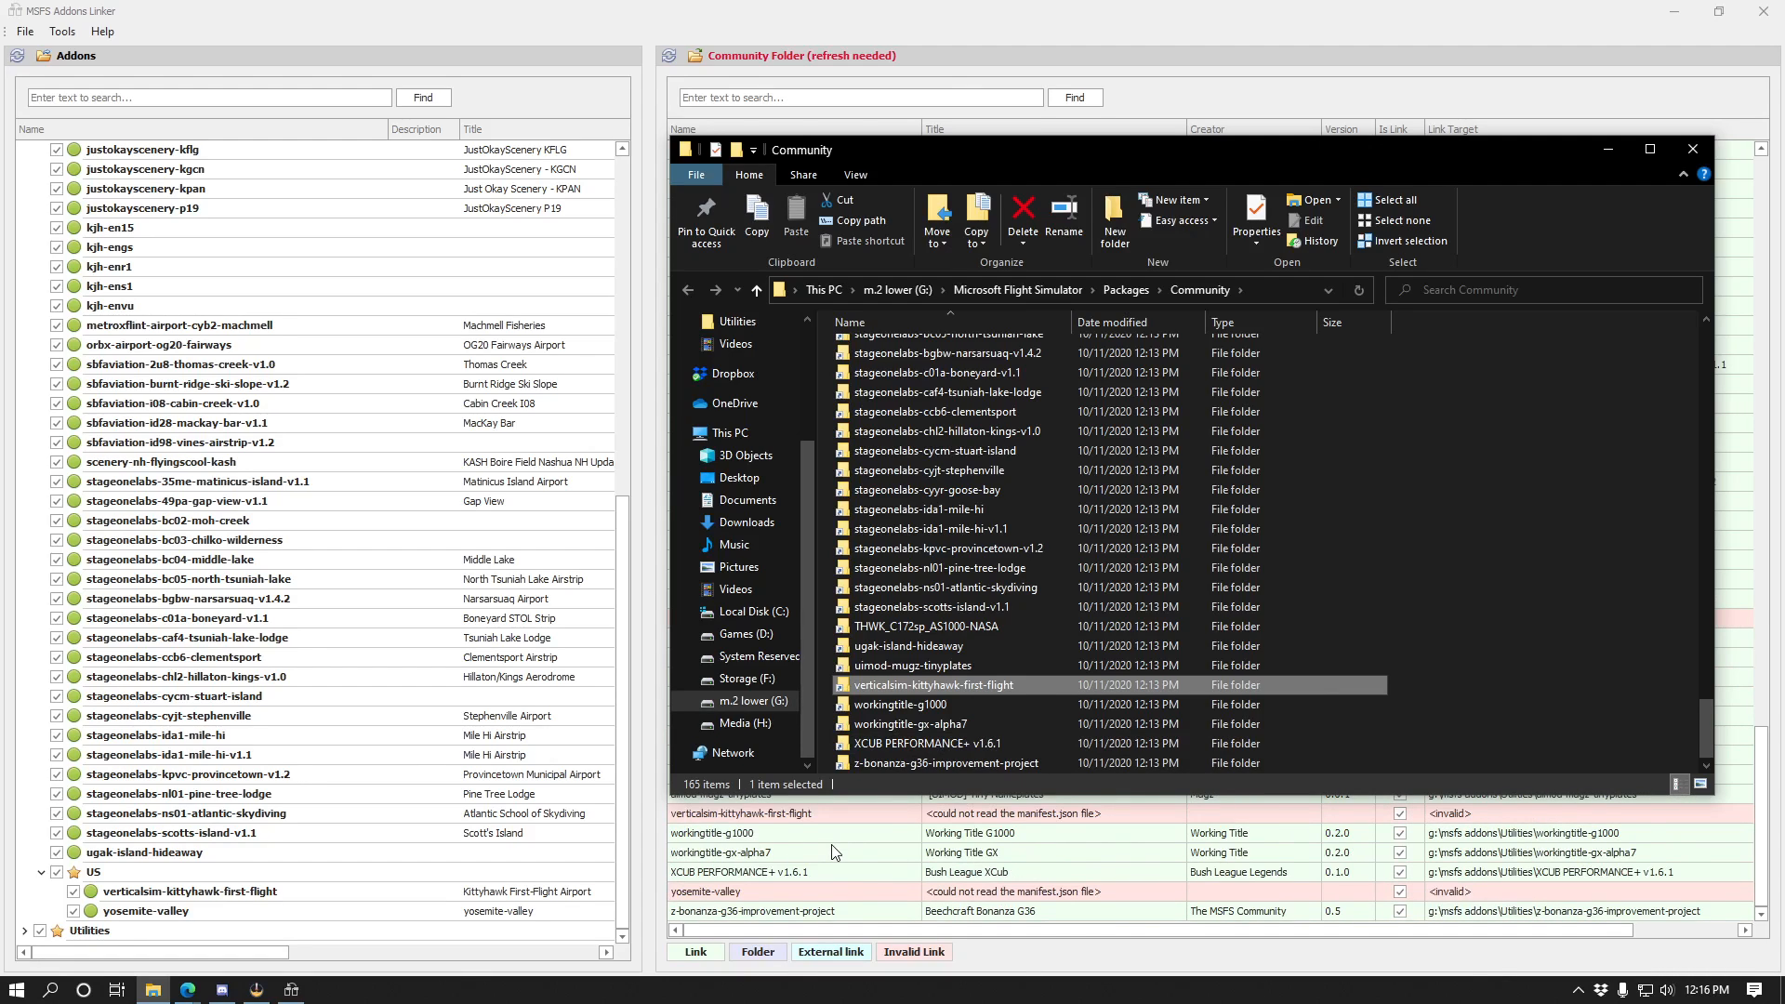
pyautogui.scroll(4, 835, 848)
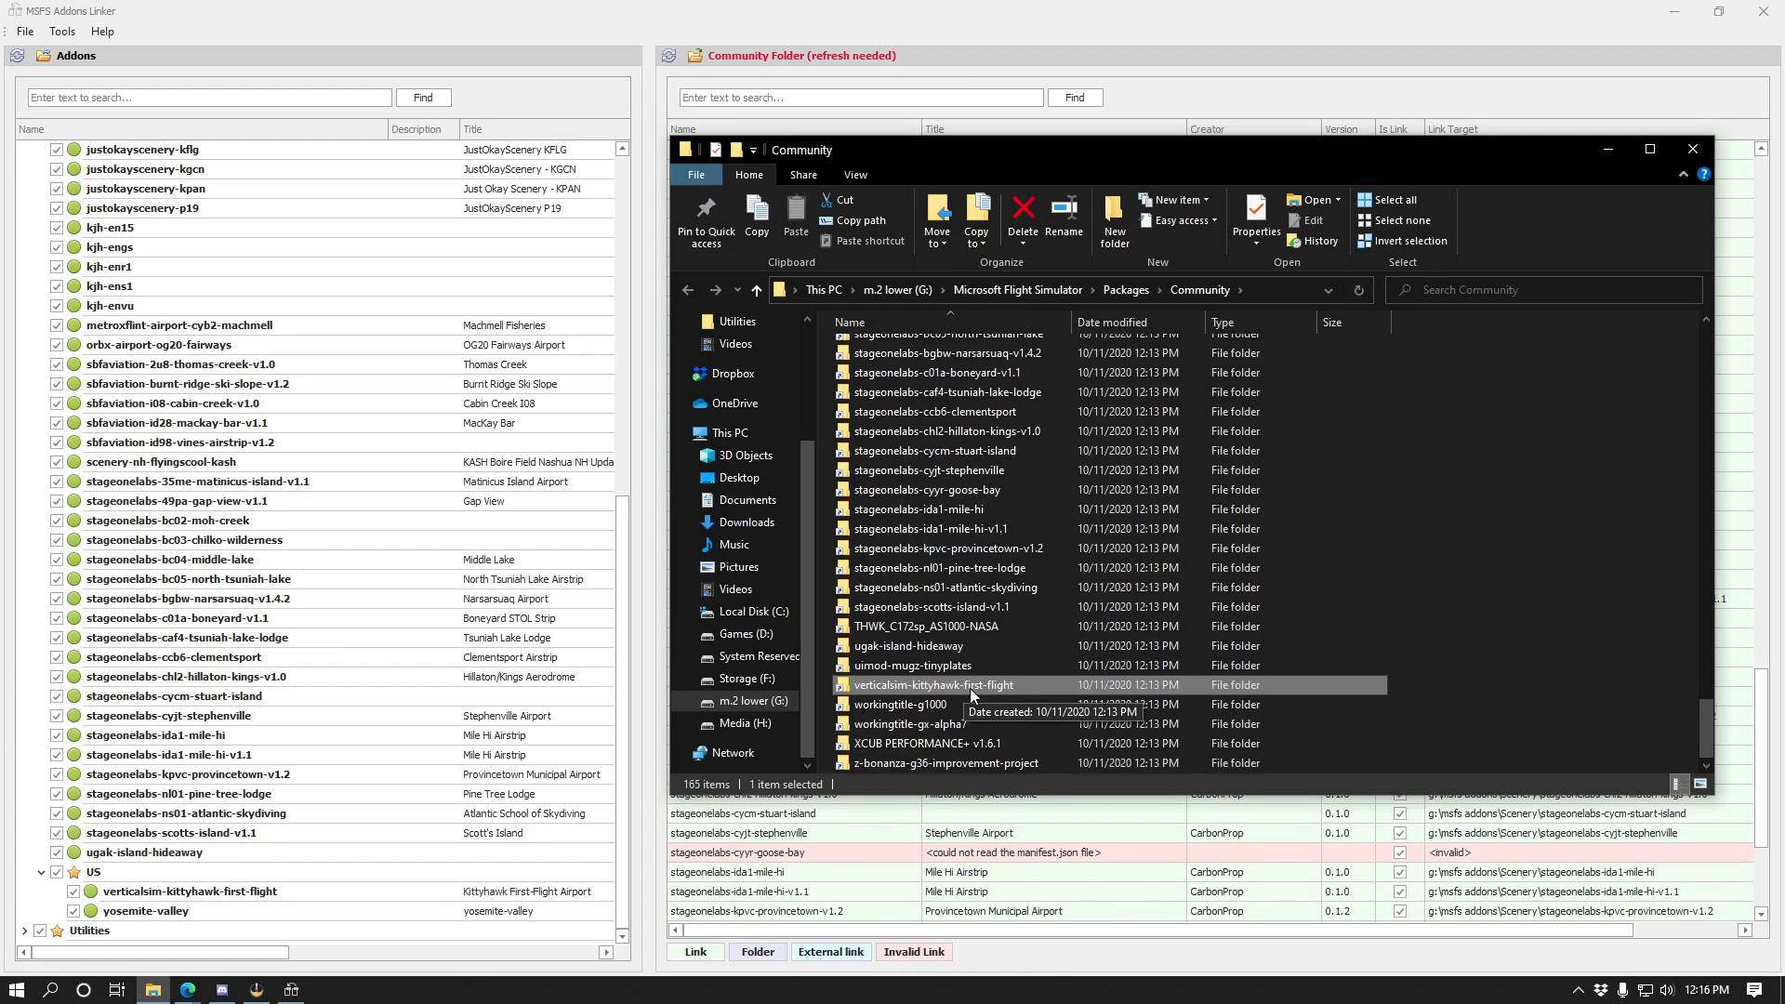
pyautogui.press('Delete')
pyautogui.click(990, 507)
pyautogui.press('Delete')
pyautogui.click(1691, 150)
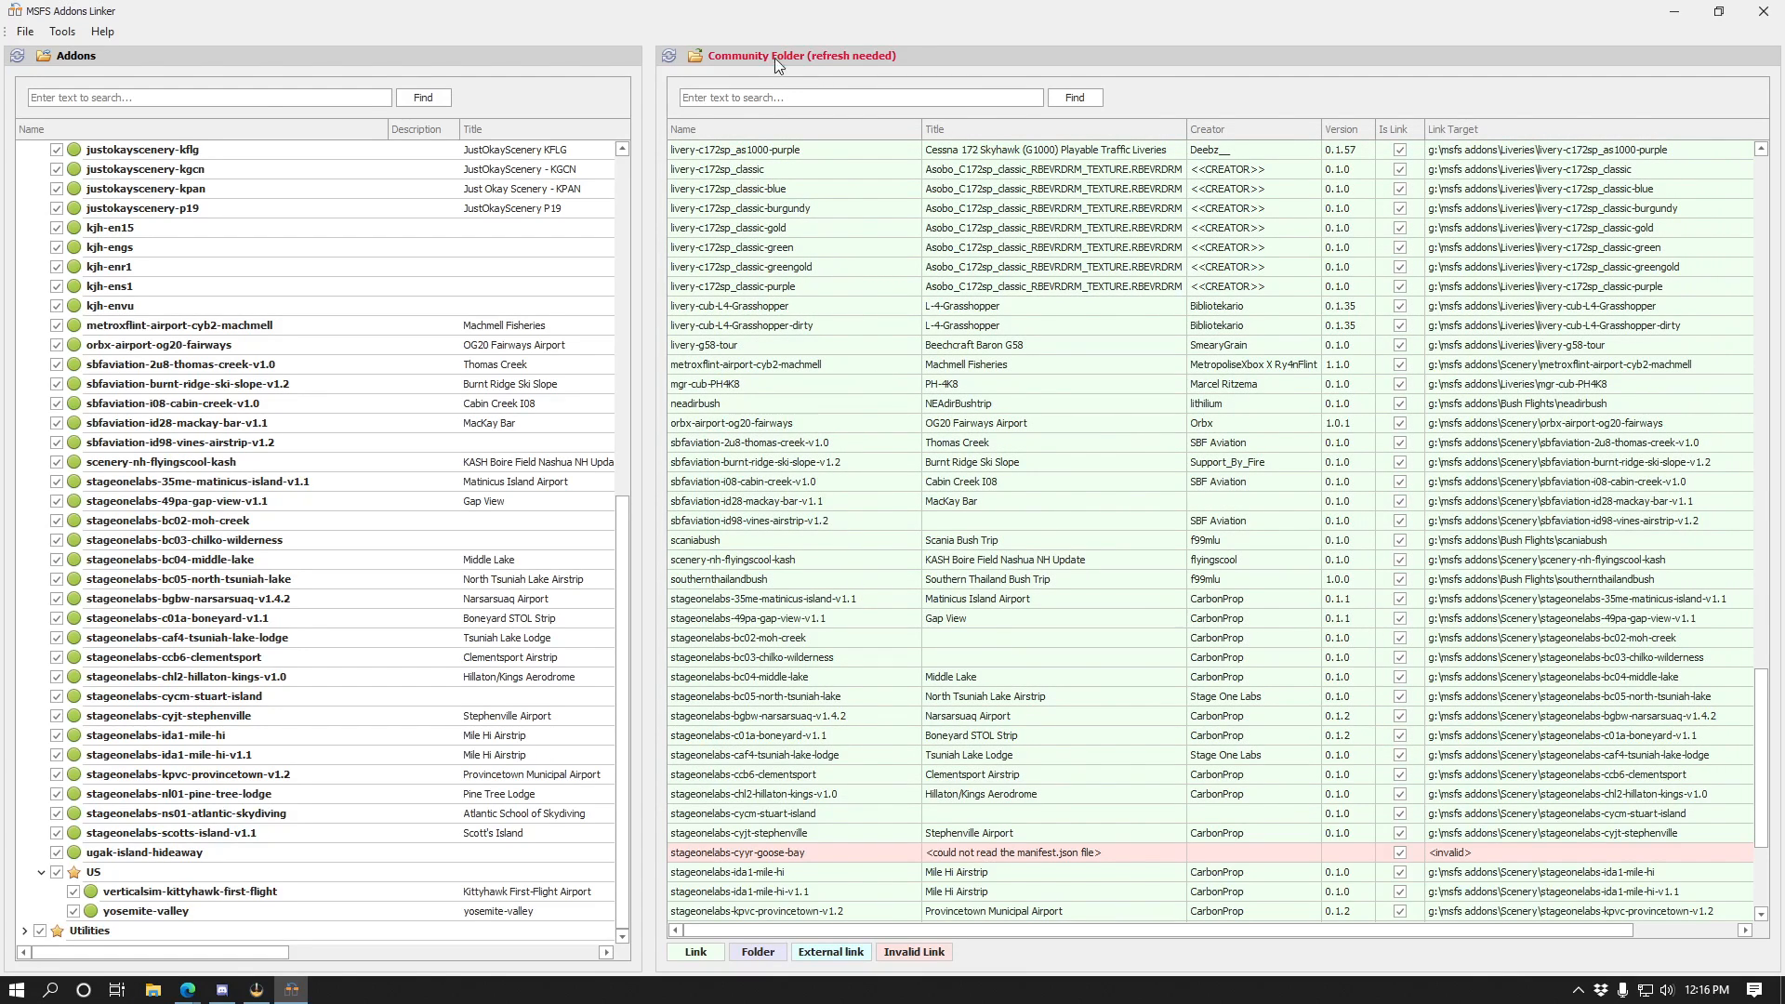
pyautogui.click(667, 56)
pyautogui.scroll(-20, 856, 523)
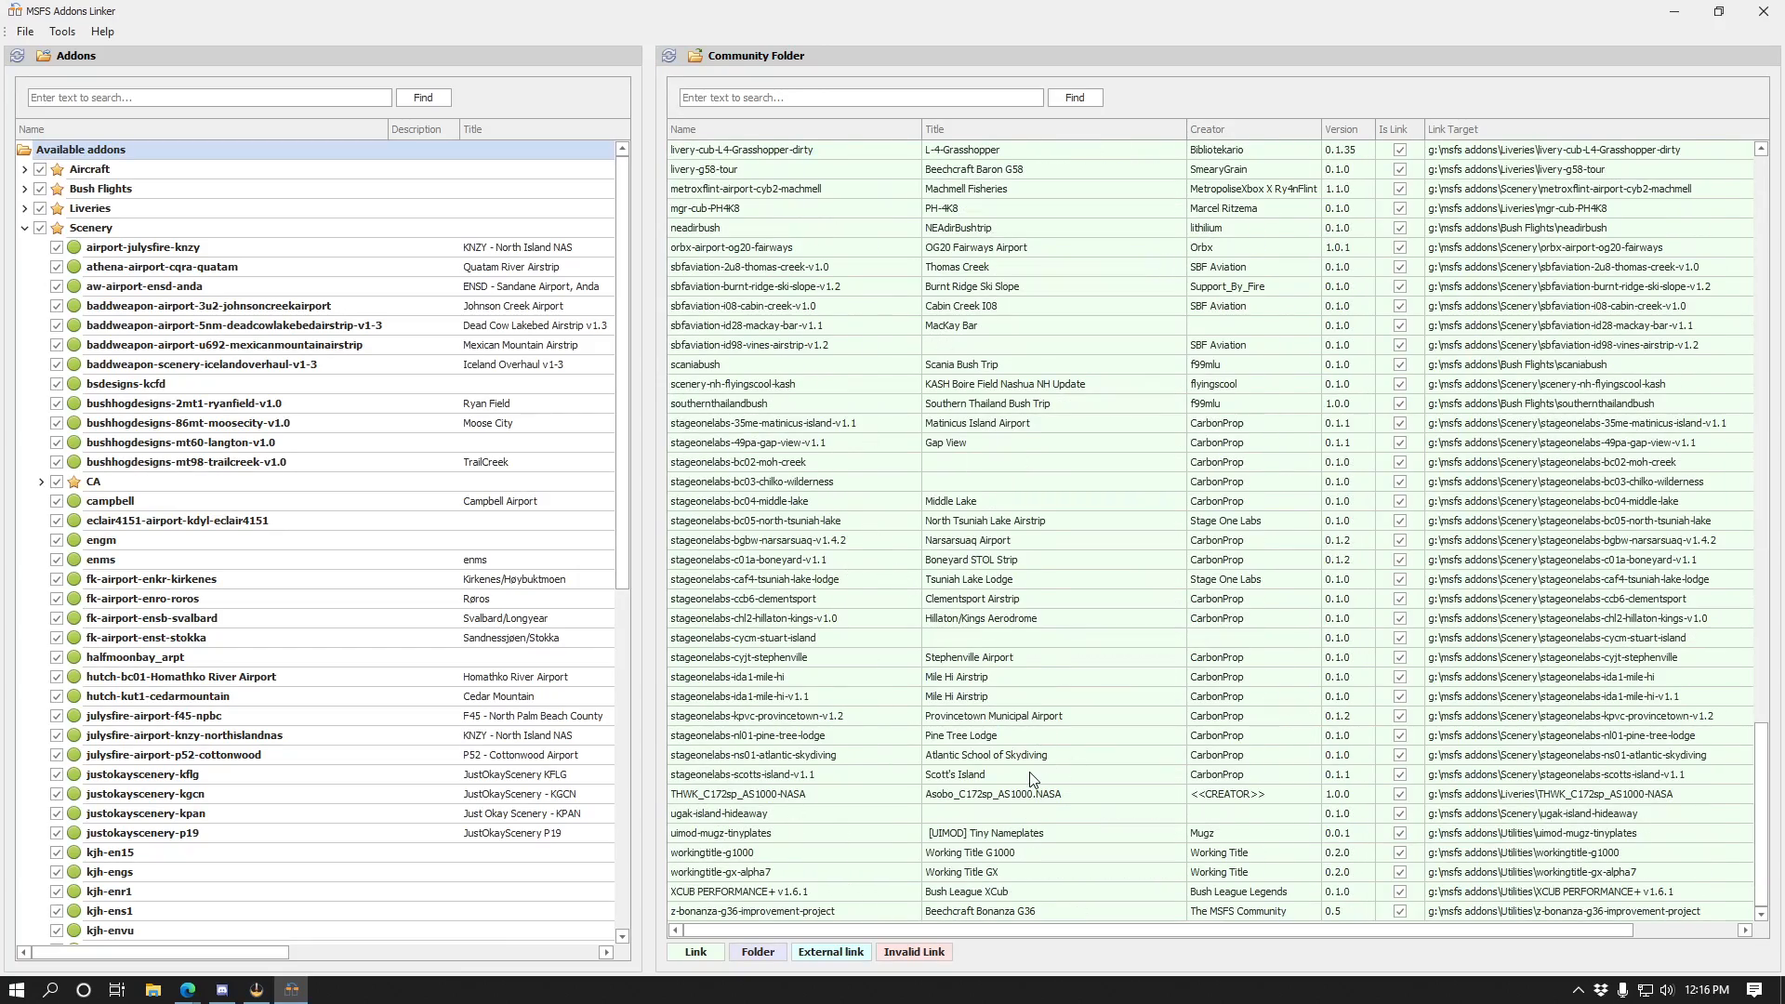
# Enable stageonelabs-cyyr-goose-bay in CA and verticalsim-kittyhawk-first-flight and yosemite-valley in US, and check their new link targets.
pyautogui.click(42, 481)
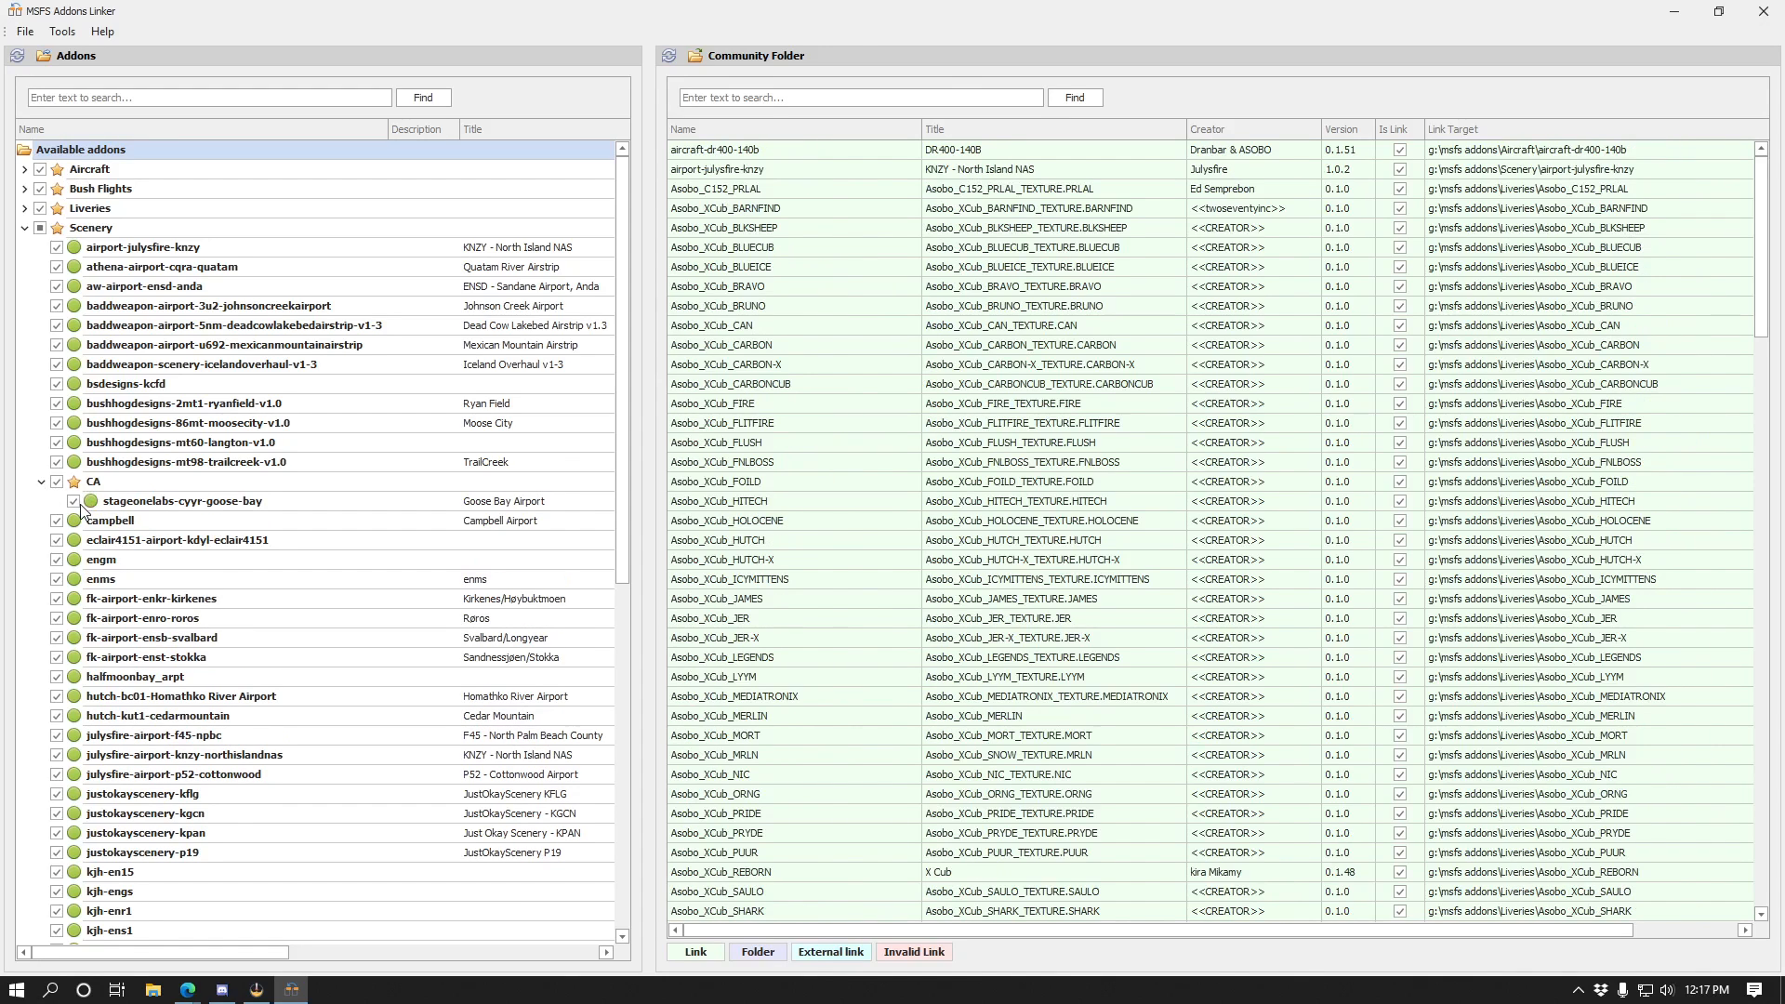
pyautogui.scroll(-11, 80, 504)
pyautogui.click(73, 893)
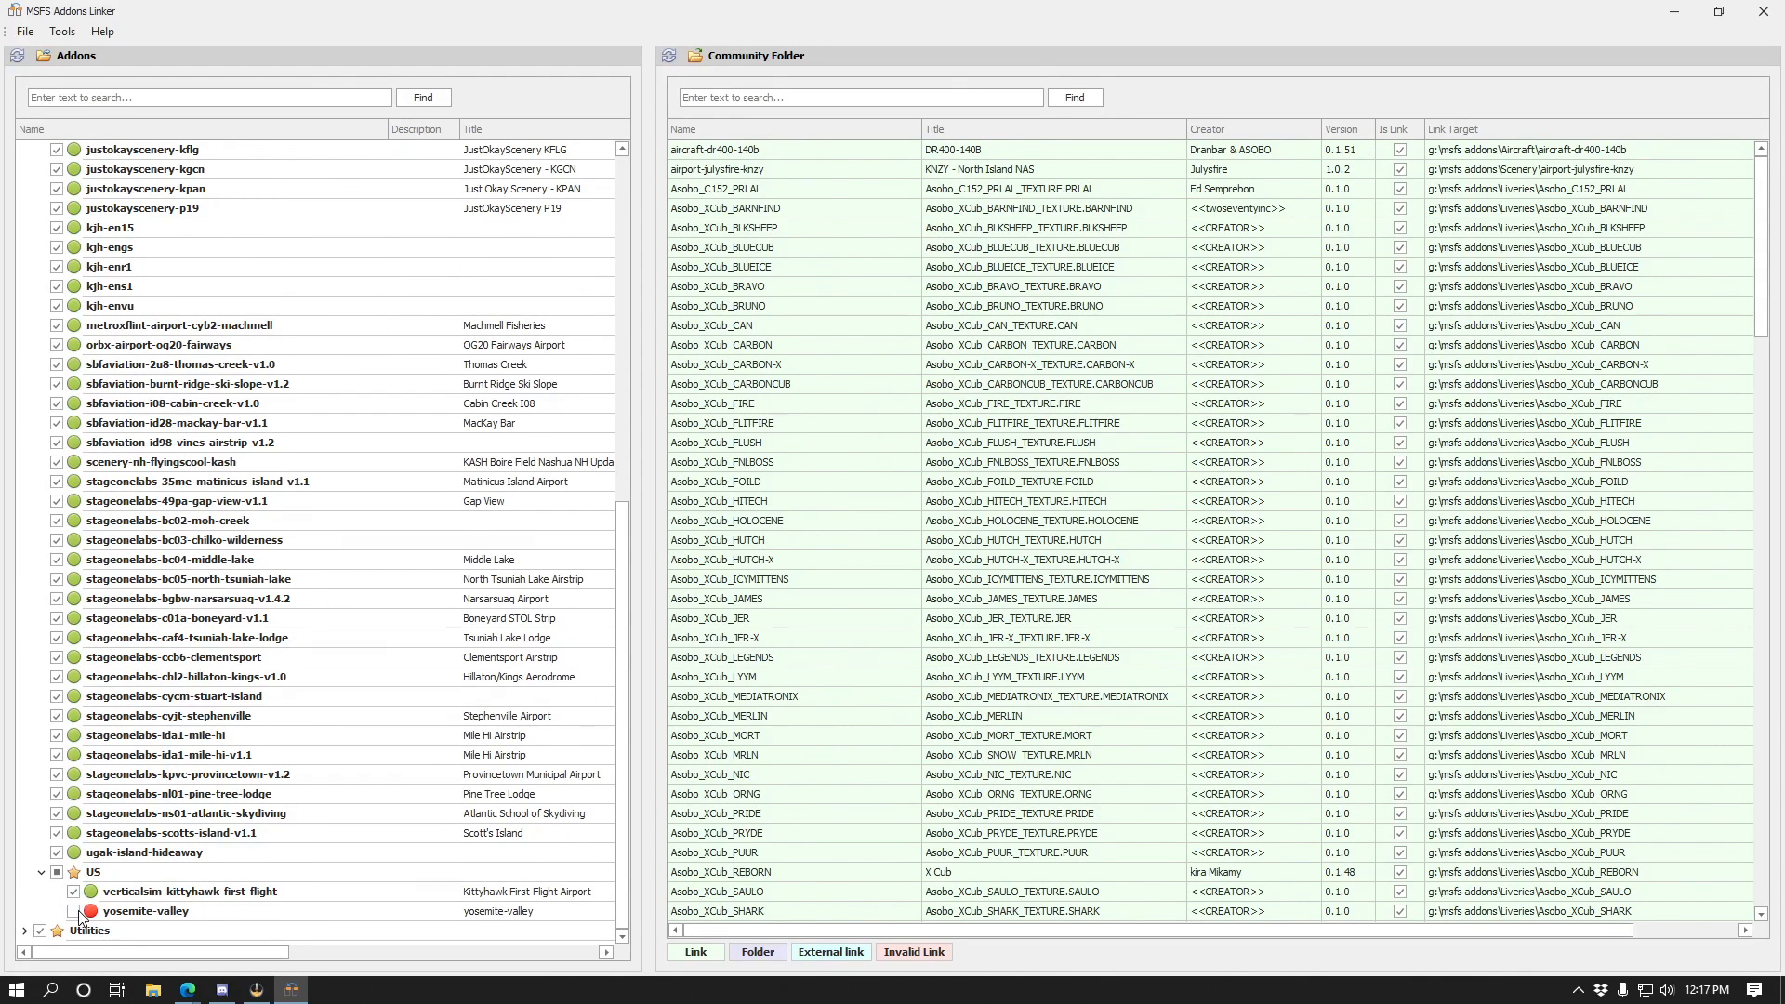
pyautogui.scroll(-20, 919, 750)
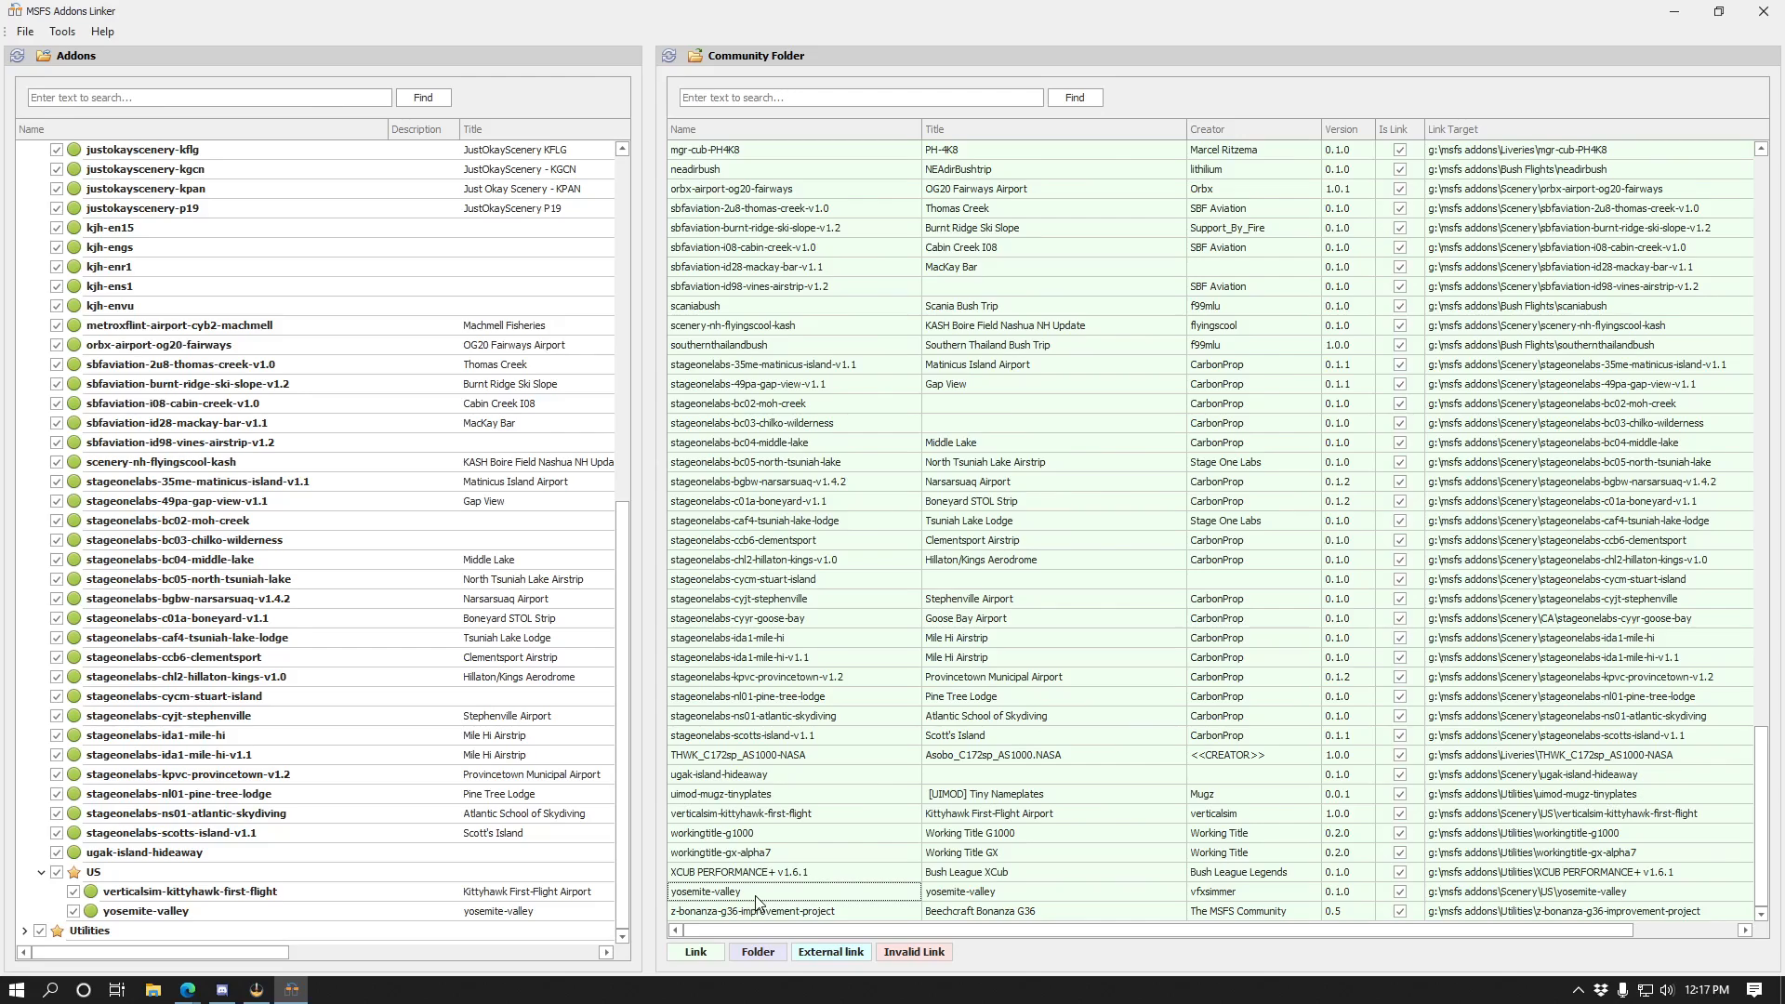
pyautogui.click(794, 816)
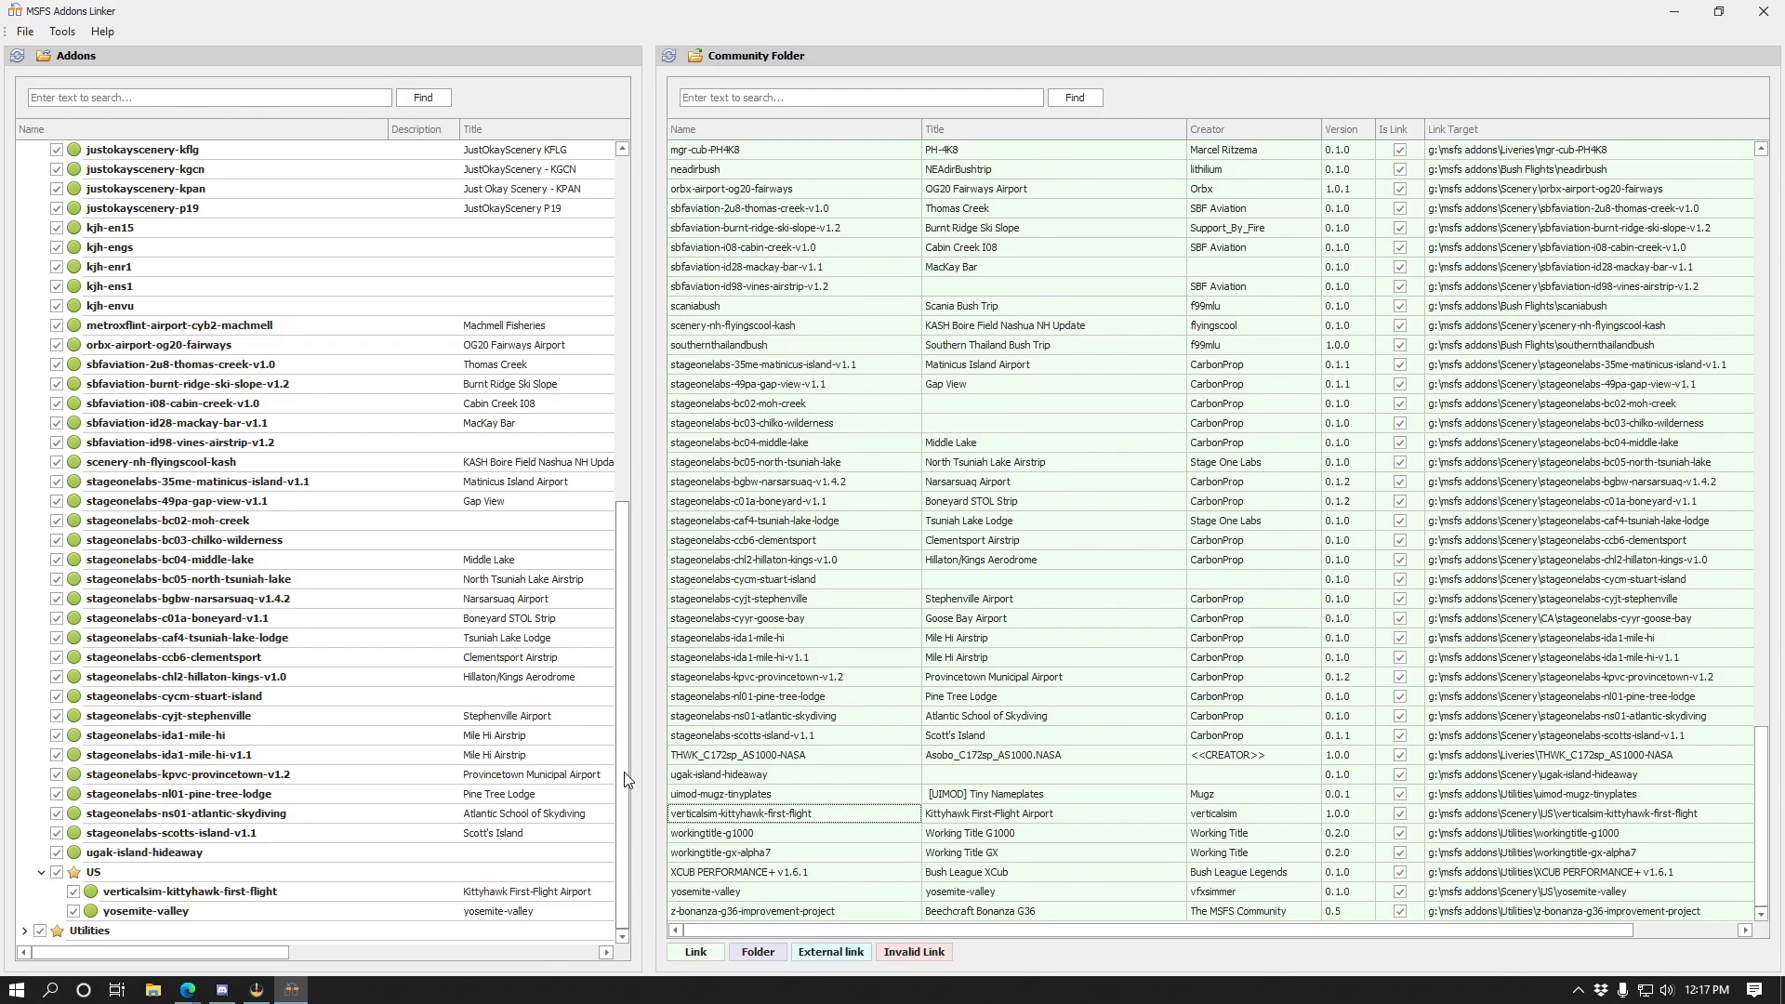
# Collapse the CA subfolder and the Scenery category in the addons list.
pyautogui.moveTo(623, 772); pyautogui.dragTo(613, 427)
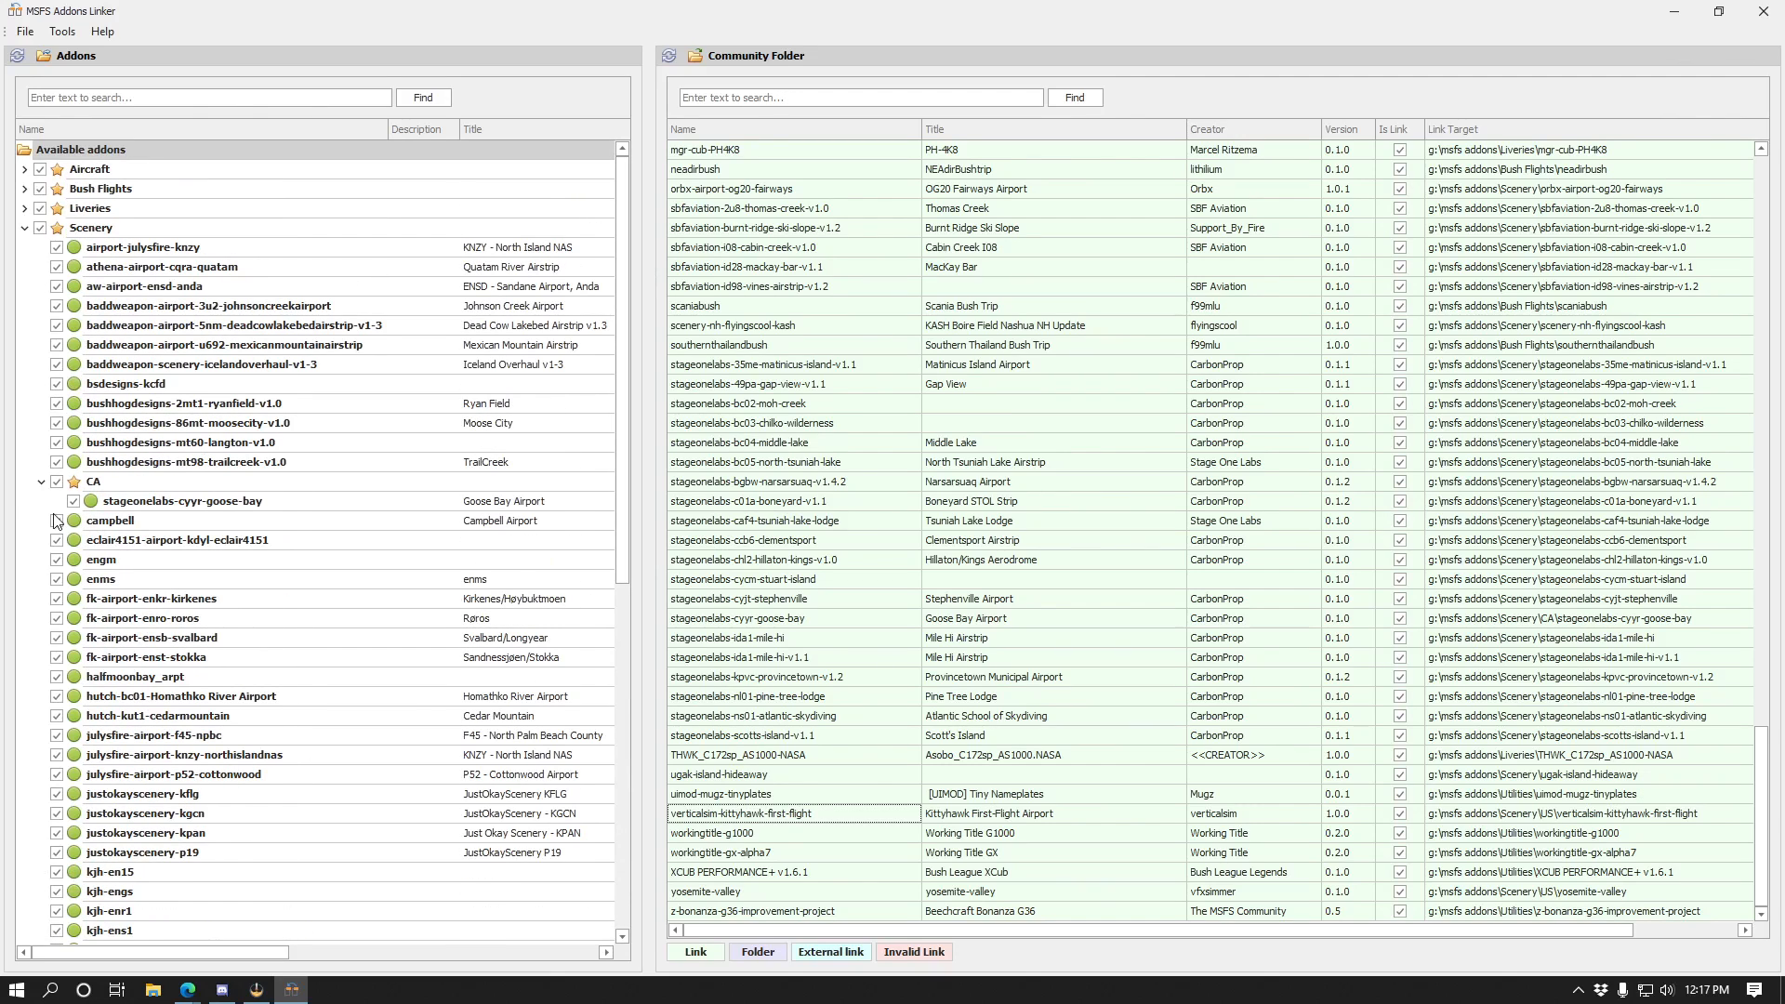
pyautogui.click(41, 481)
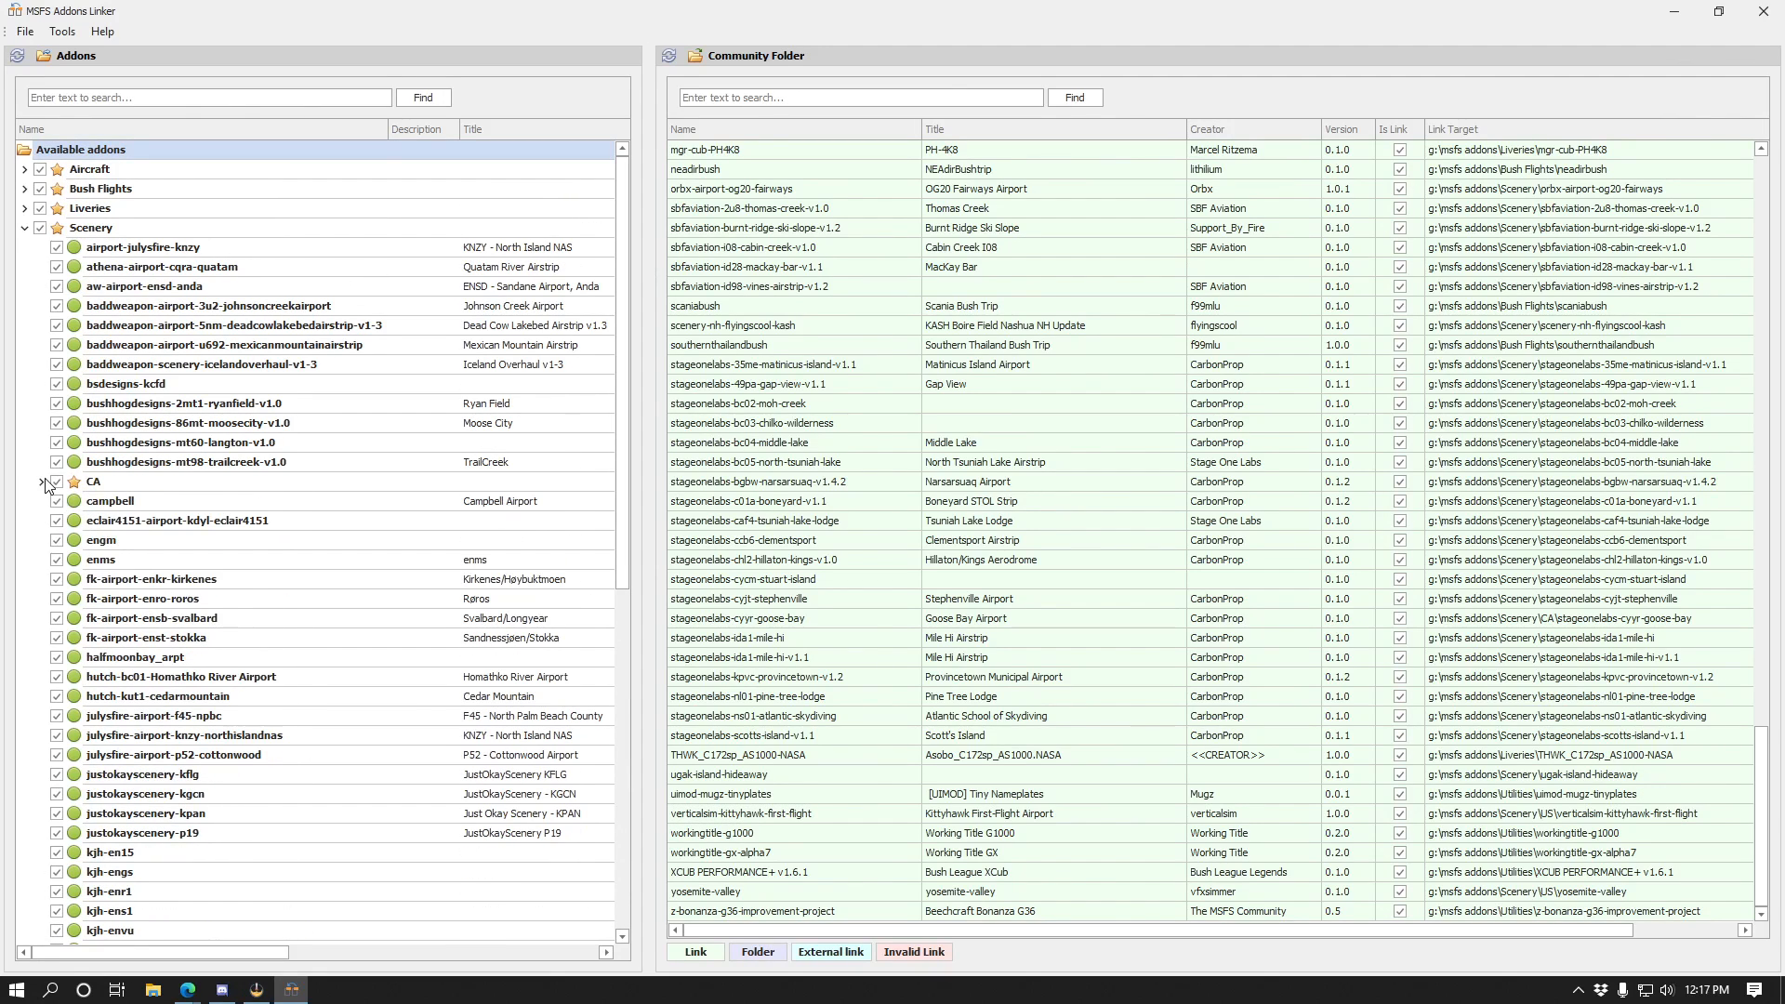
pyautogui.click(22, 229)
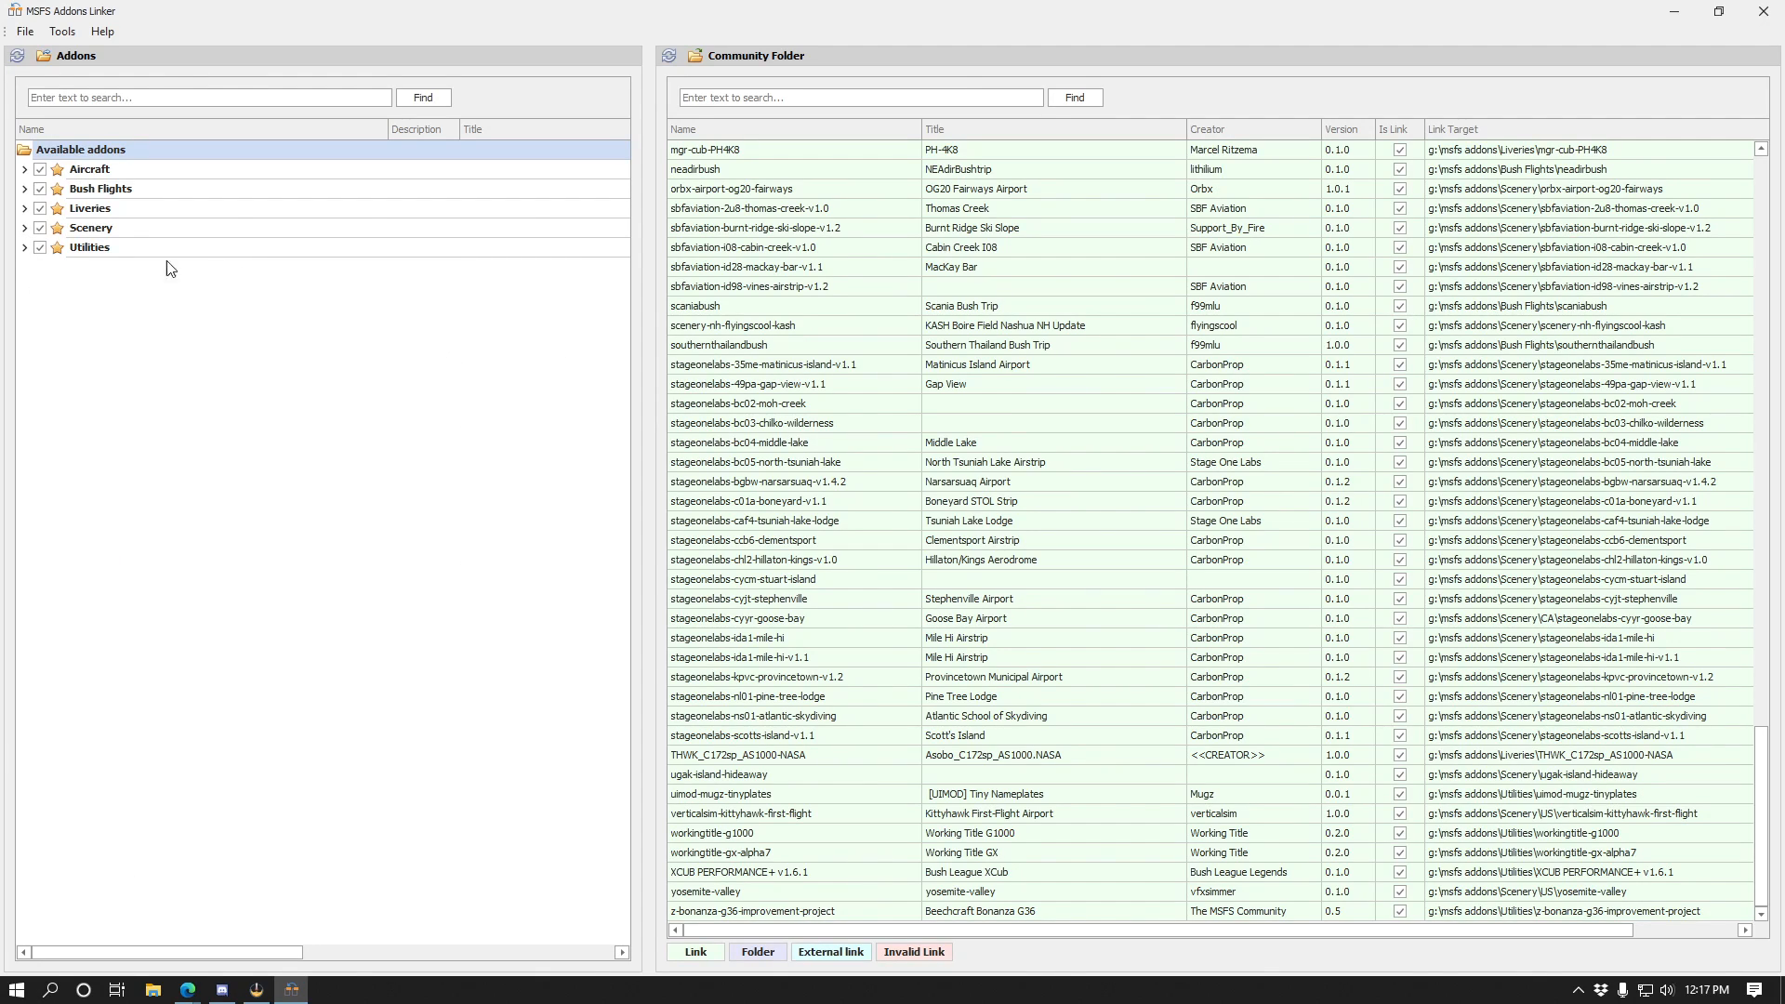
# Expand the Scenery category and save the enabled addons as a new preset named All addons.
pyautogui.click(25, 229)
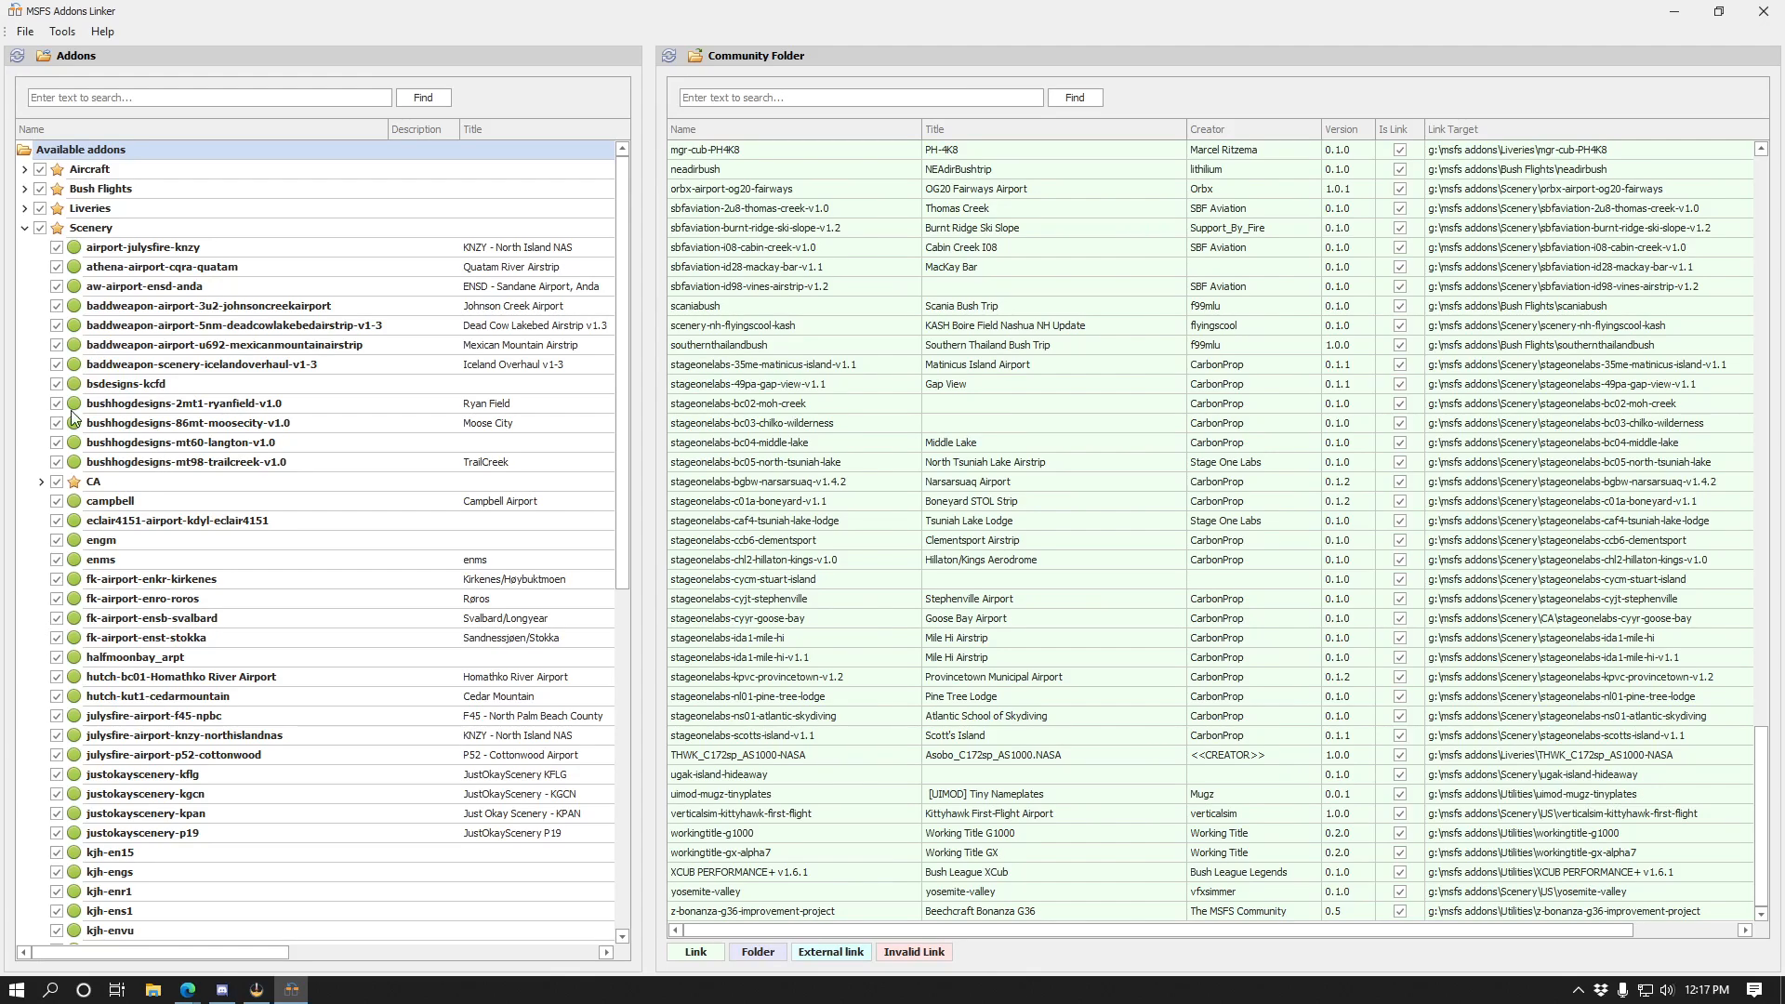
pyautogui.rightClick(271, 428)
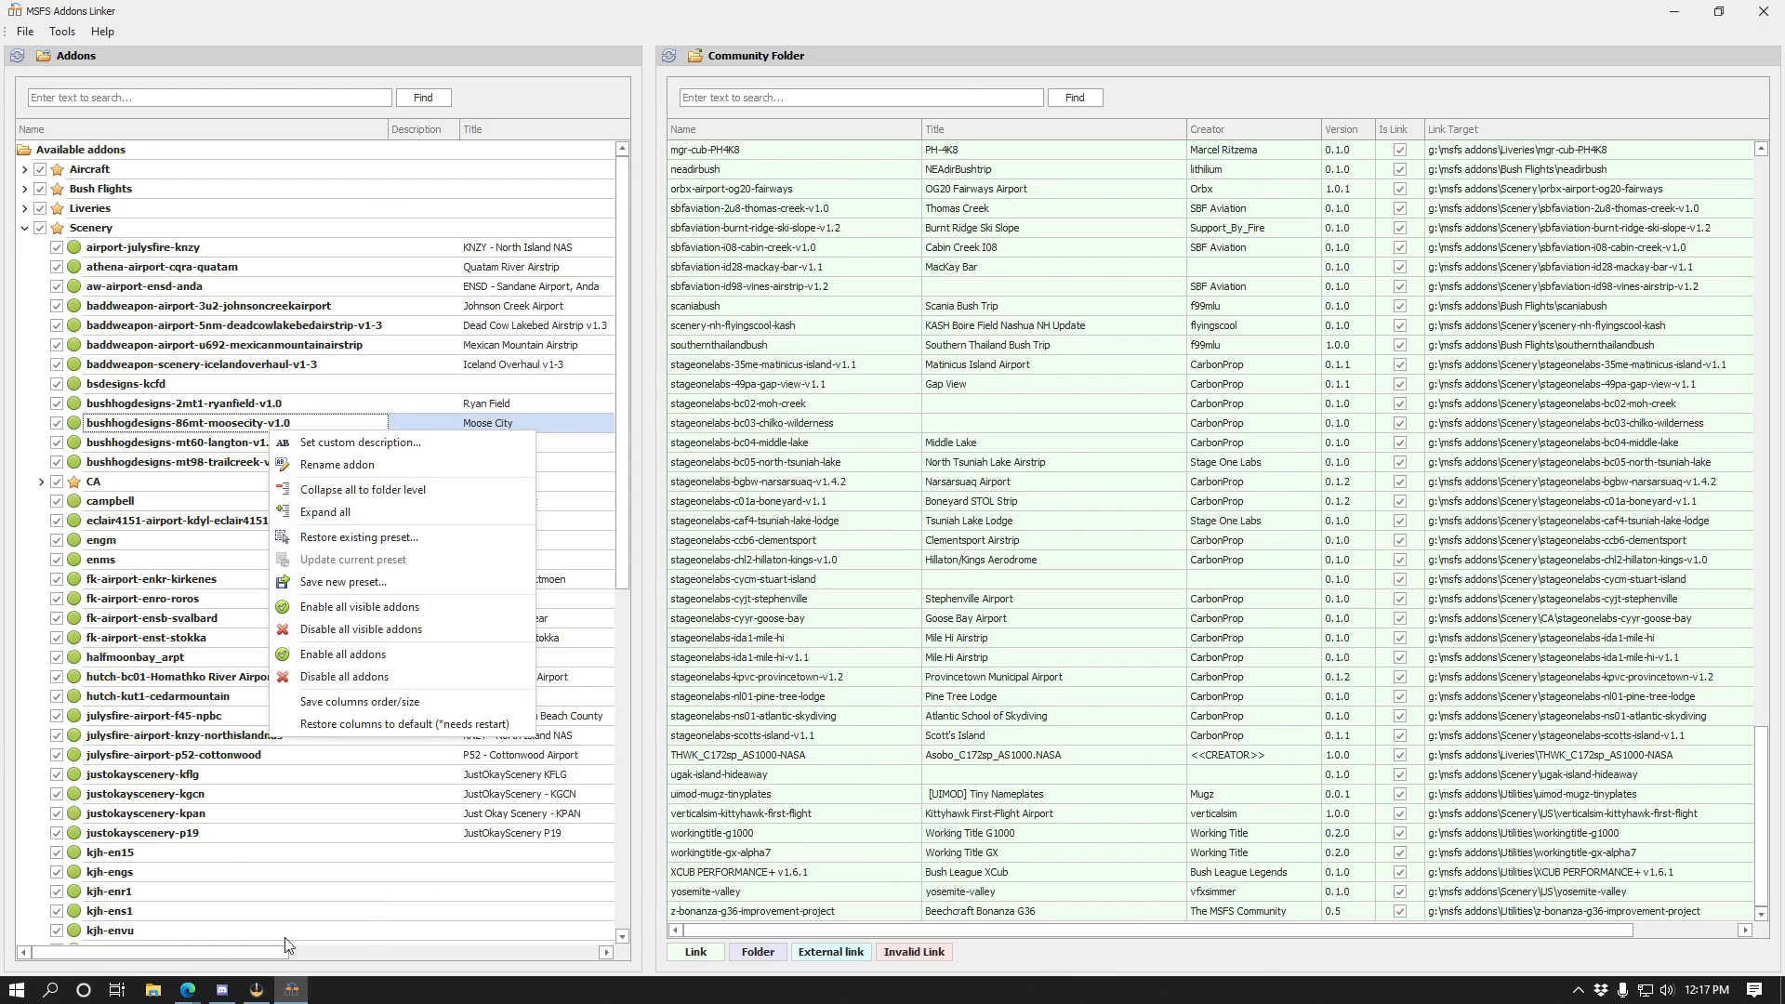
pyautogui.click(455, 580)
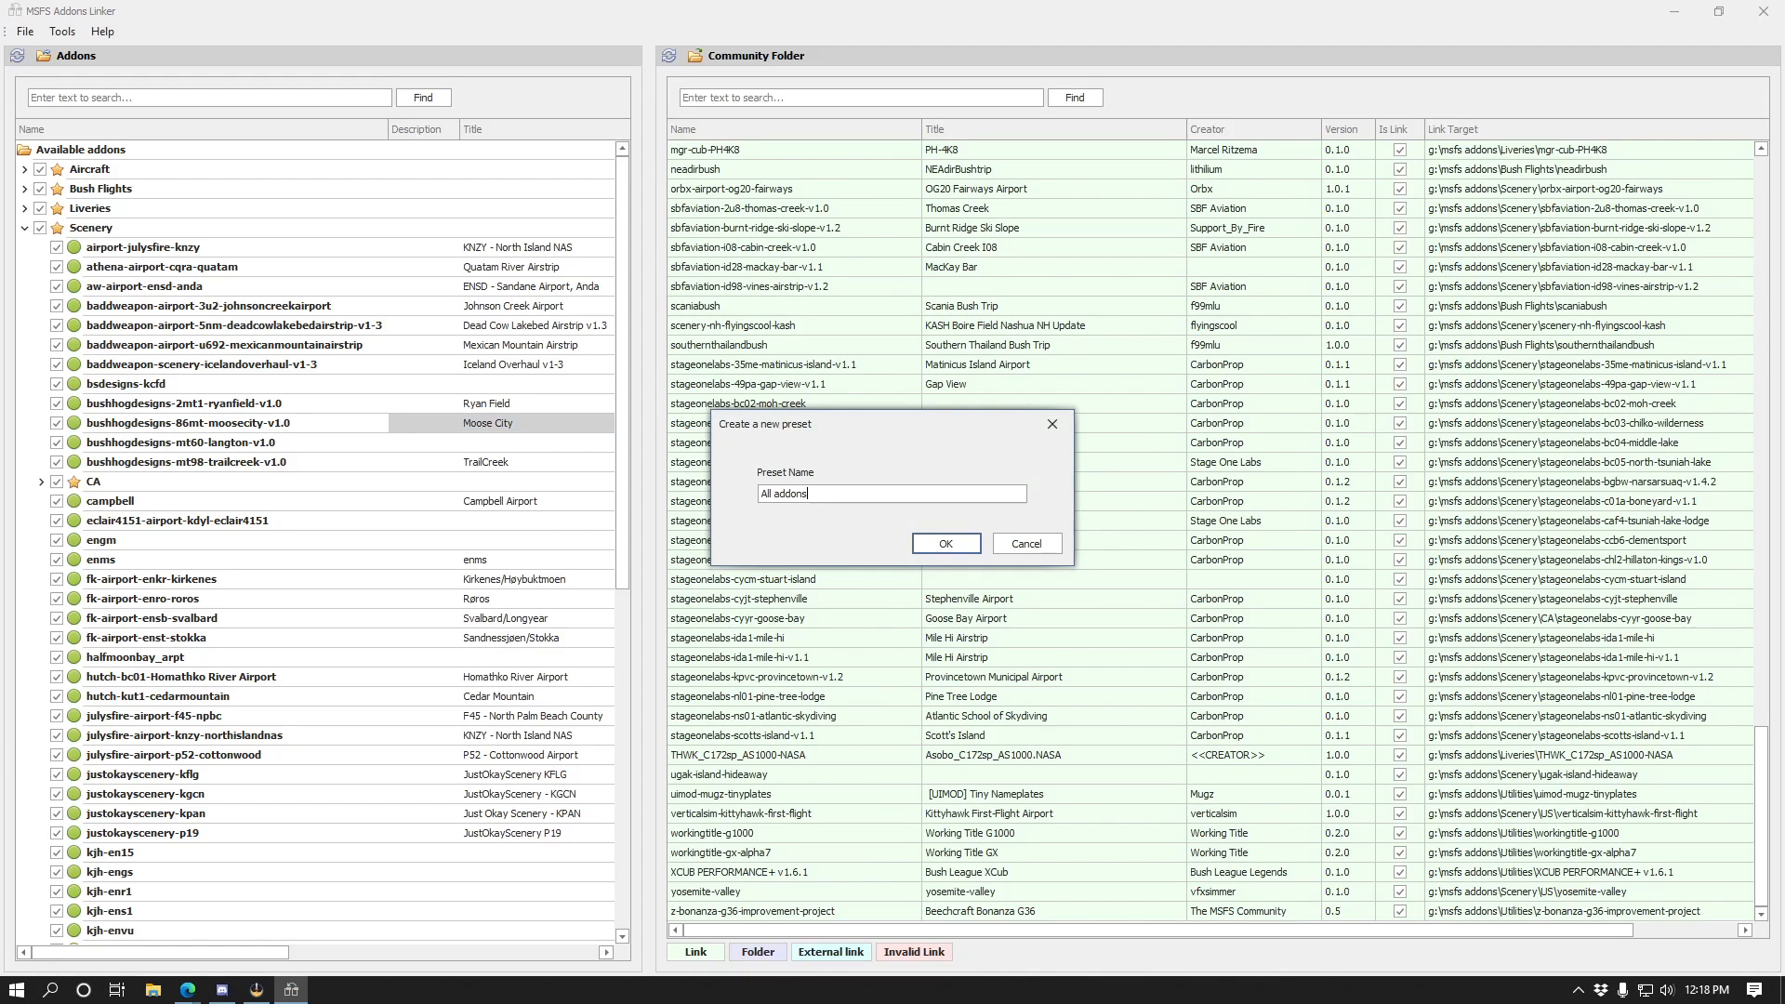
pyautogui.click(935, 546)
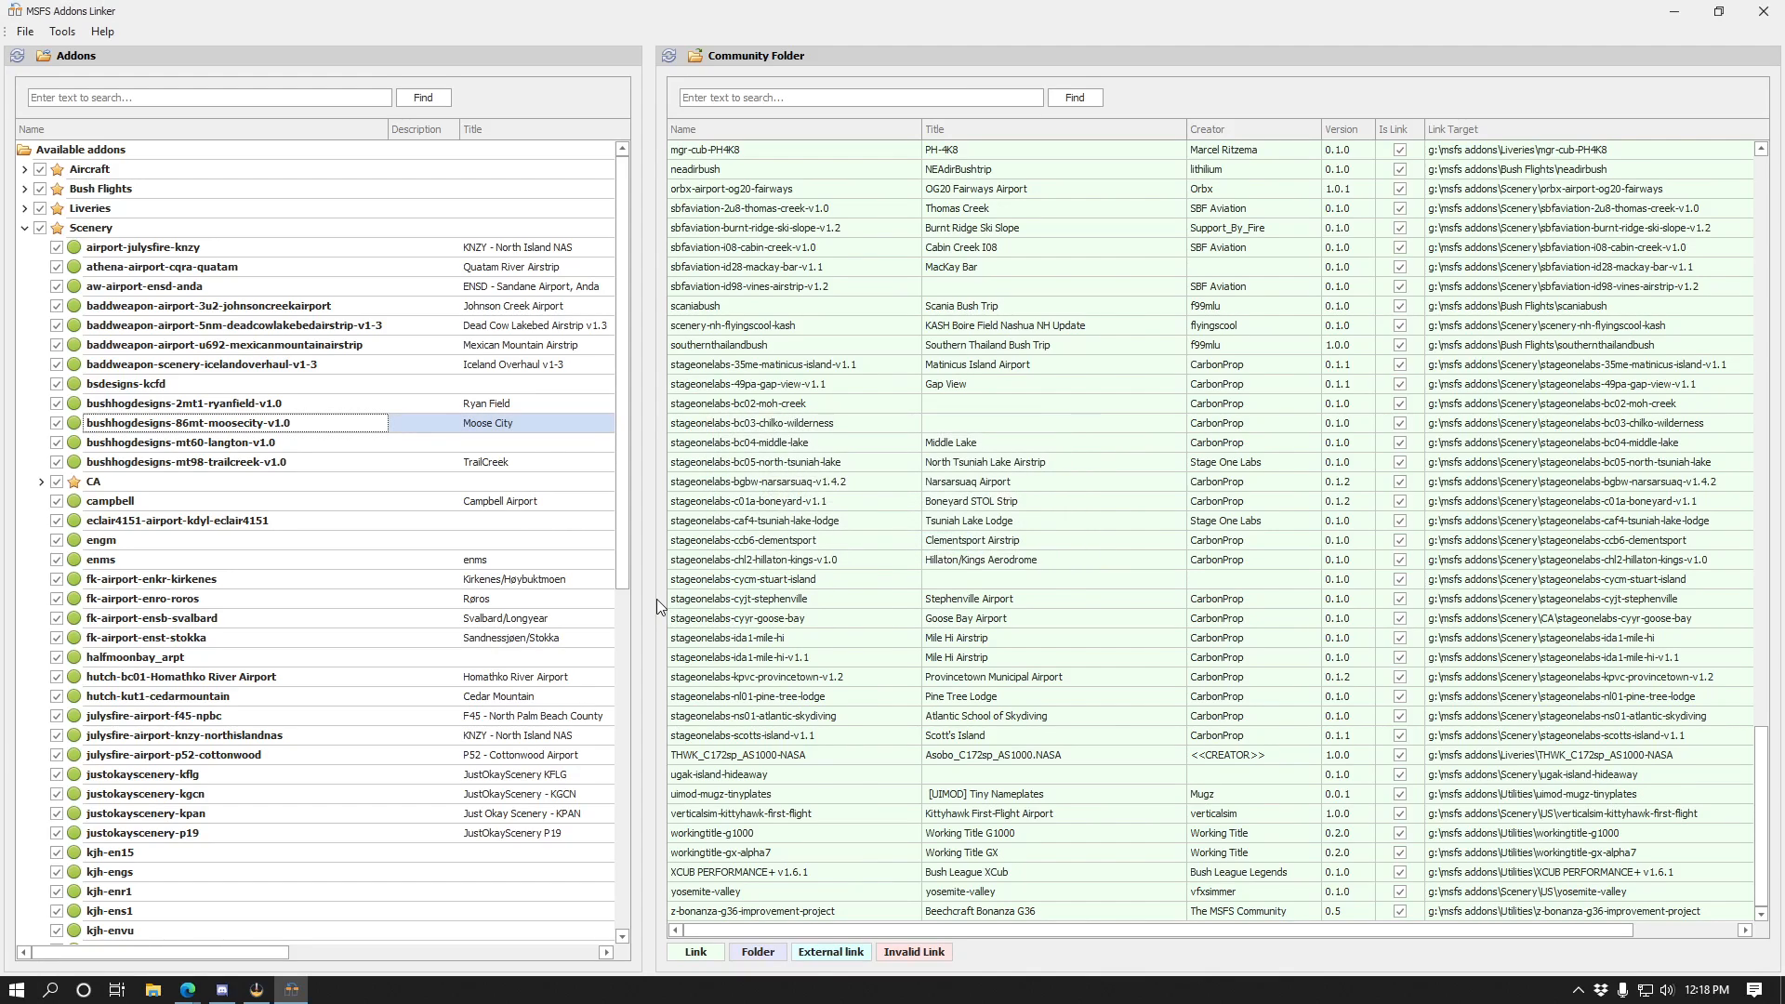
# Disable bushhogdesigns-86mt-moosecity-v1.0 and bushhogdesigns-mt60-langton-v1.0 in Scenery and view the preset commands without choosing one.
pyautogui.click(56, 423)
pyautogui.click(56, 443)
pyautogui.rightClick(174, 410)
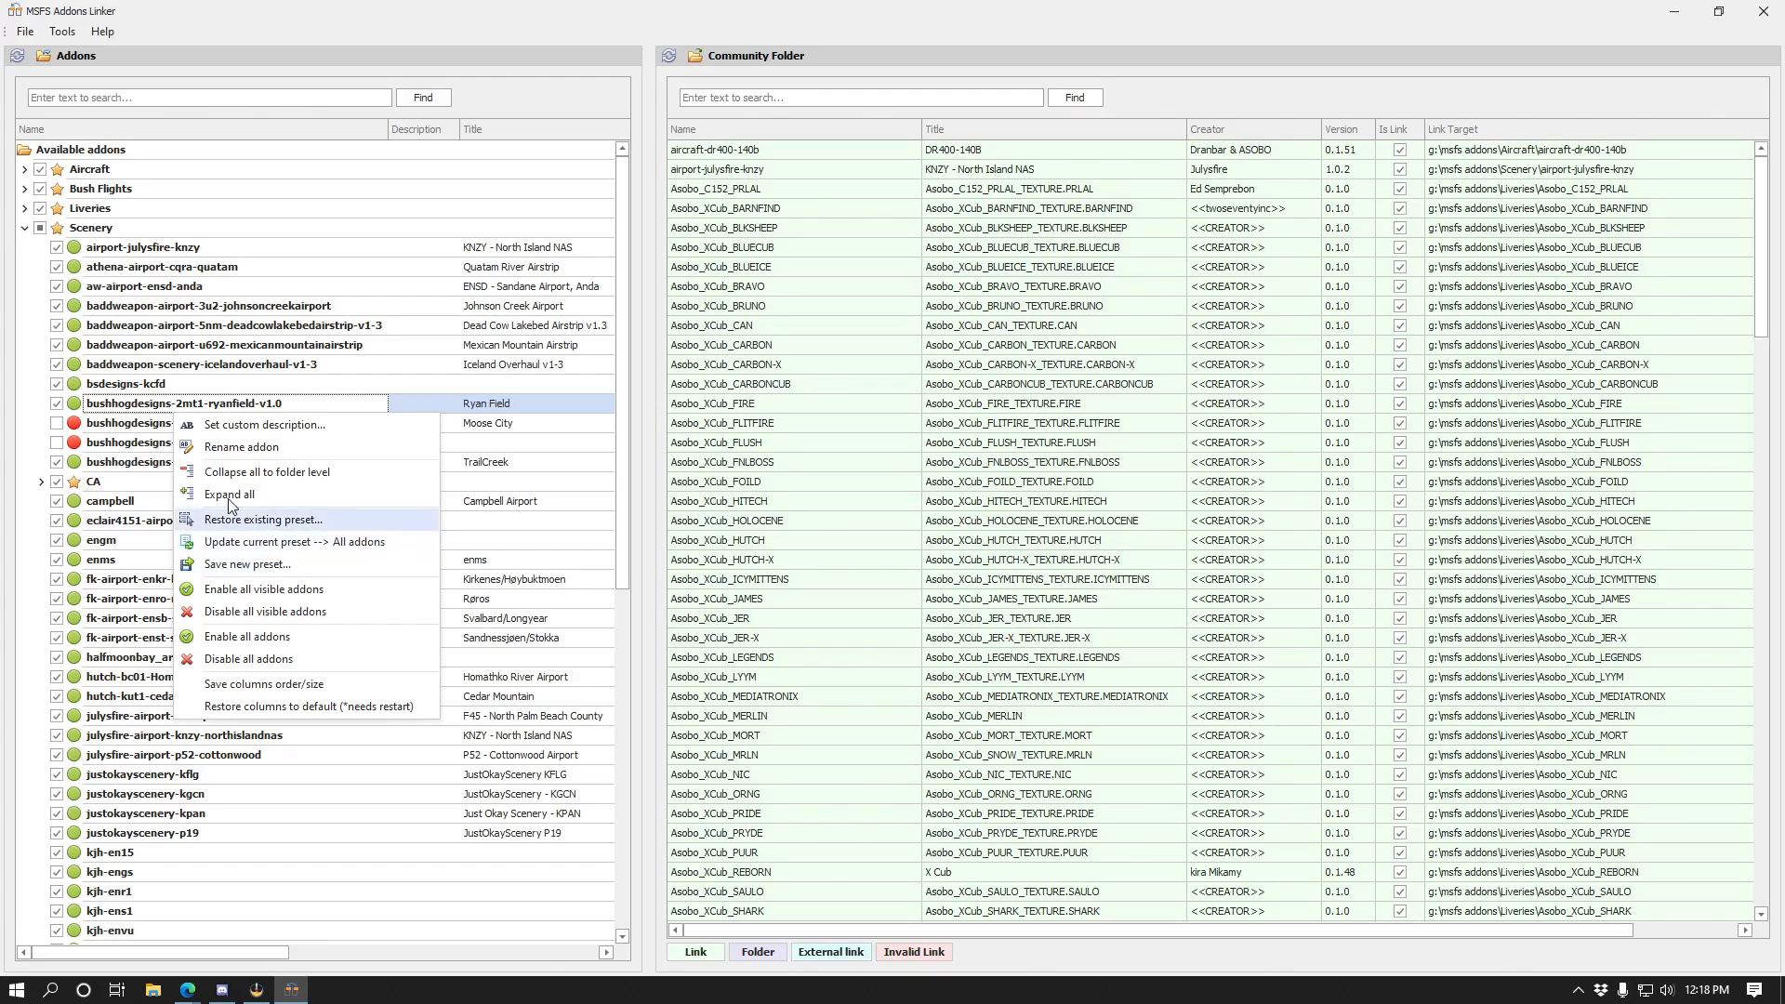
pyautogui.click(38, 415)
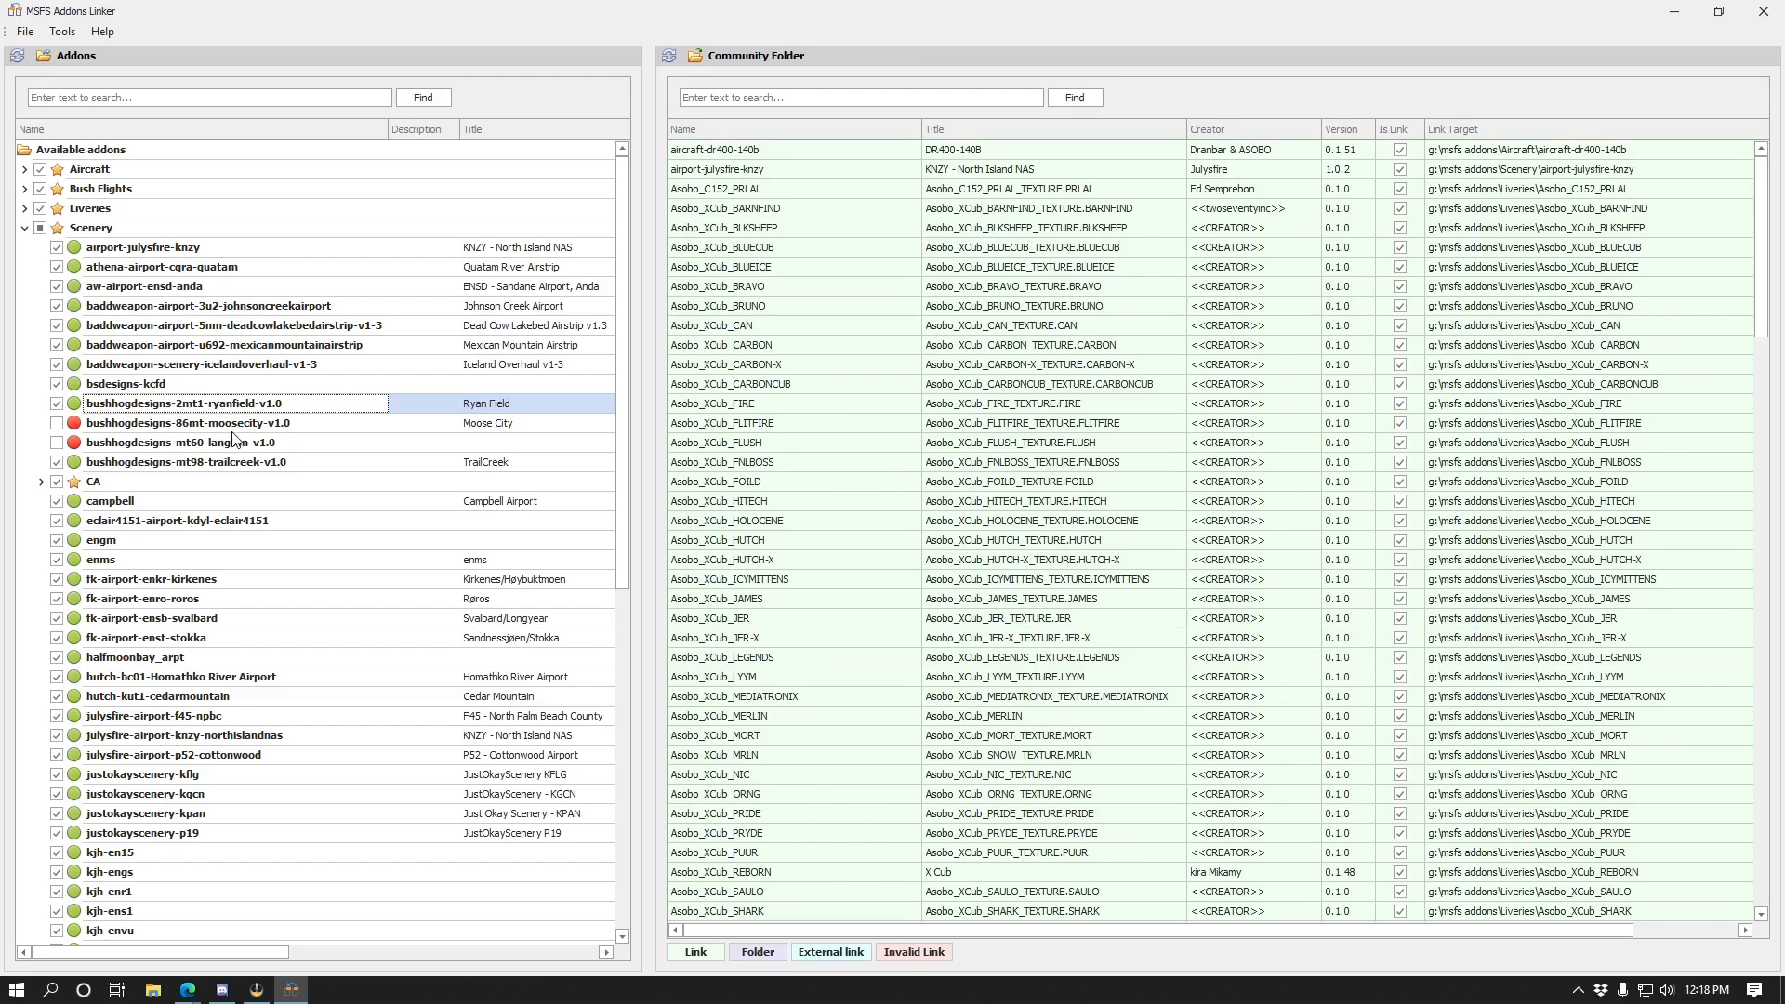
# Re-enable bushhogdesigns-86mt-moosecity-v1.0 and bushhogdesigns-mt60-langton-v1.0 in Scenery and check the option for saving a new preset.
pyautogui.click(57, 423)
pyautogui.click(56, 442)
pyautogui.rightClick(152, 430)
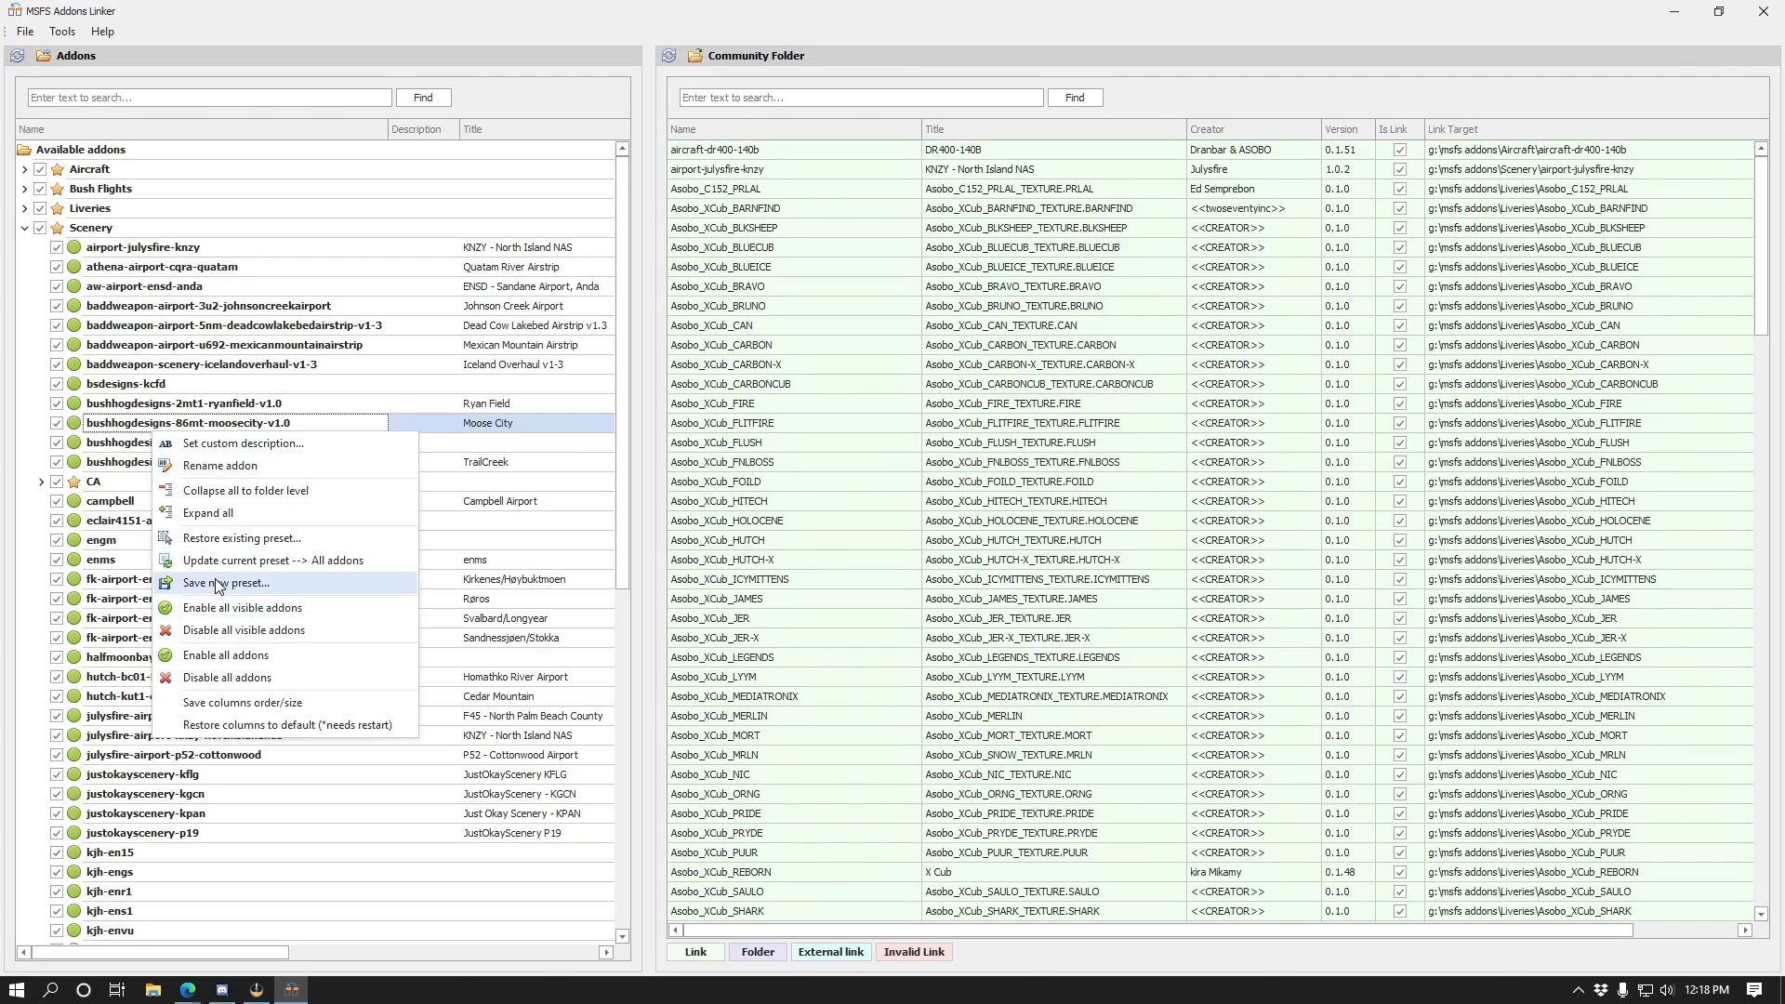
pyautogui.click(56, 637)
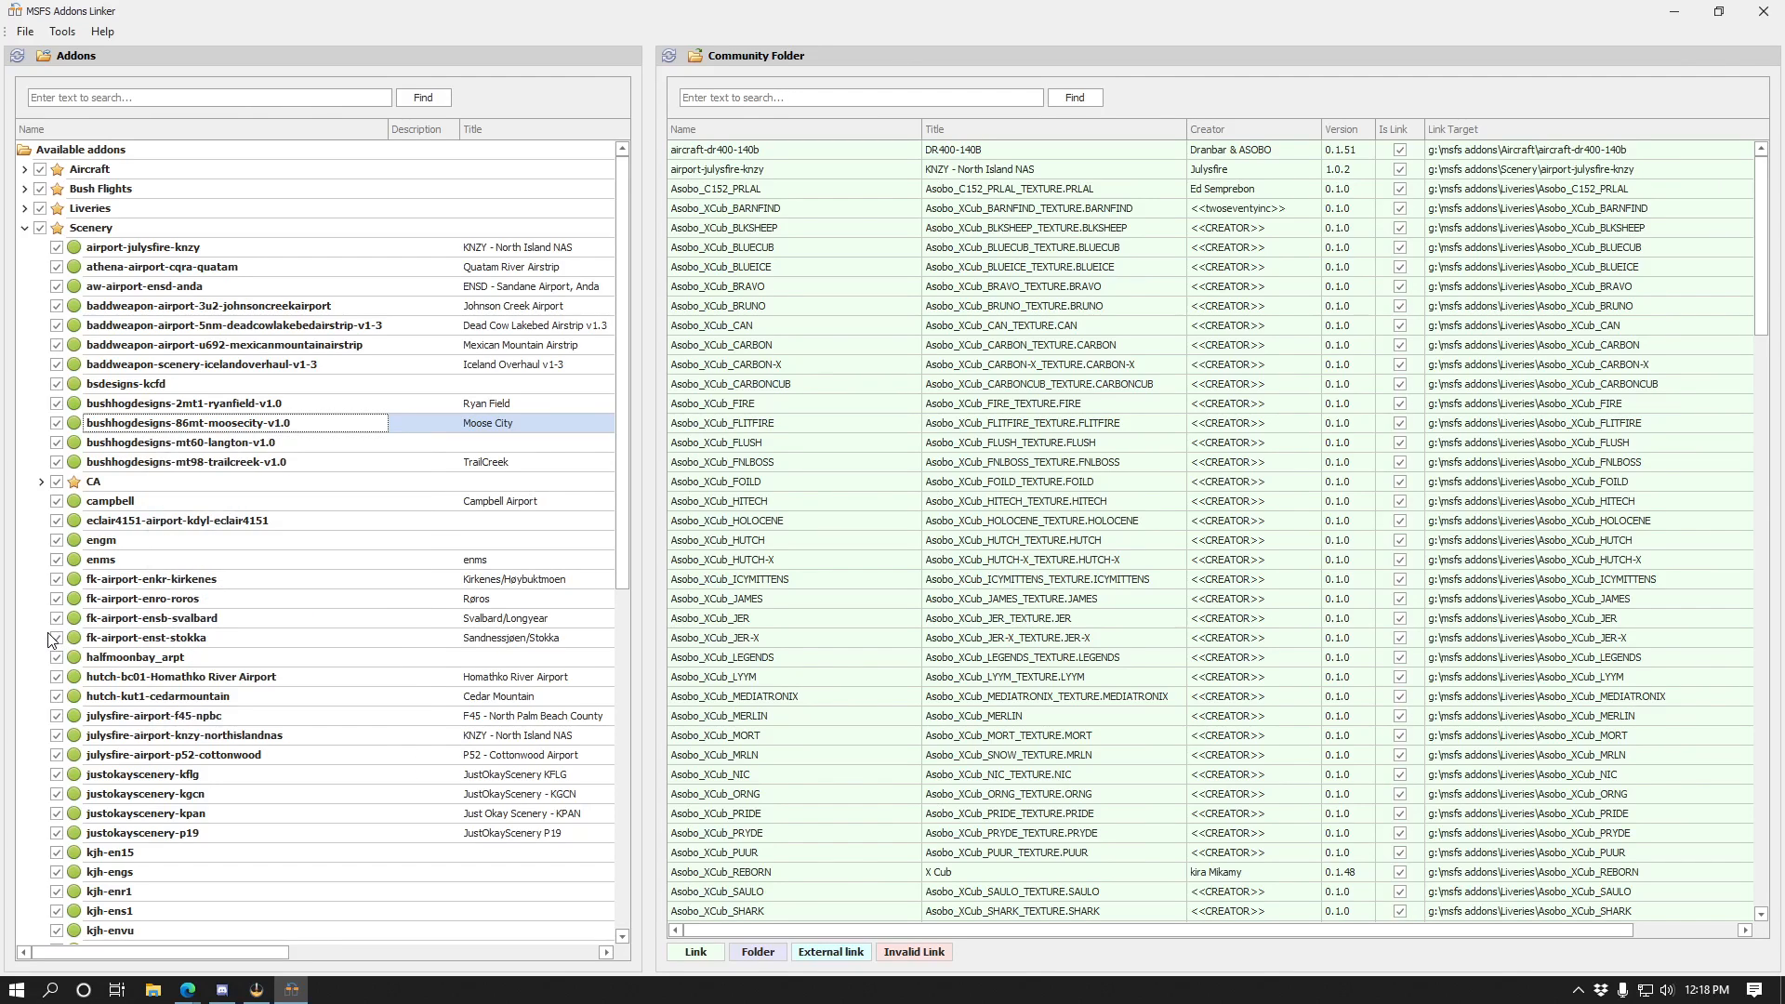
# Examine the full list of Scenery addons, including the CA and US subfolders, and return to its beginning.
pyautogui.click(57, 638)
pyautogui.scroll(-3, 51, 632)
pyautogui.click(56, 462)
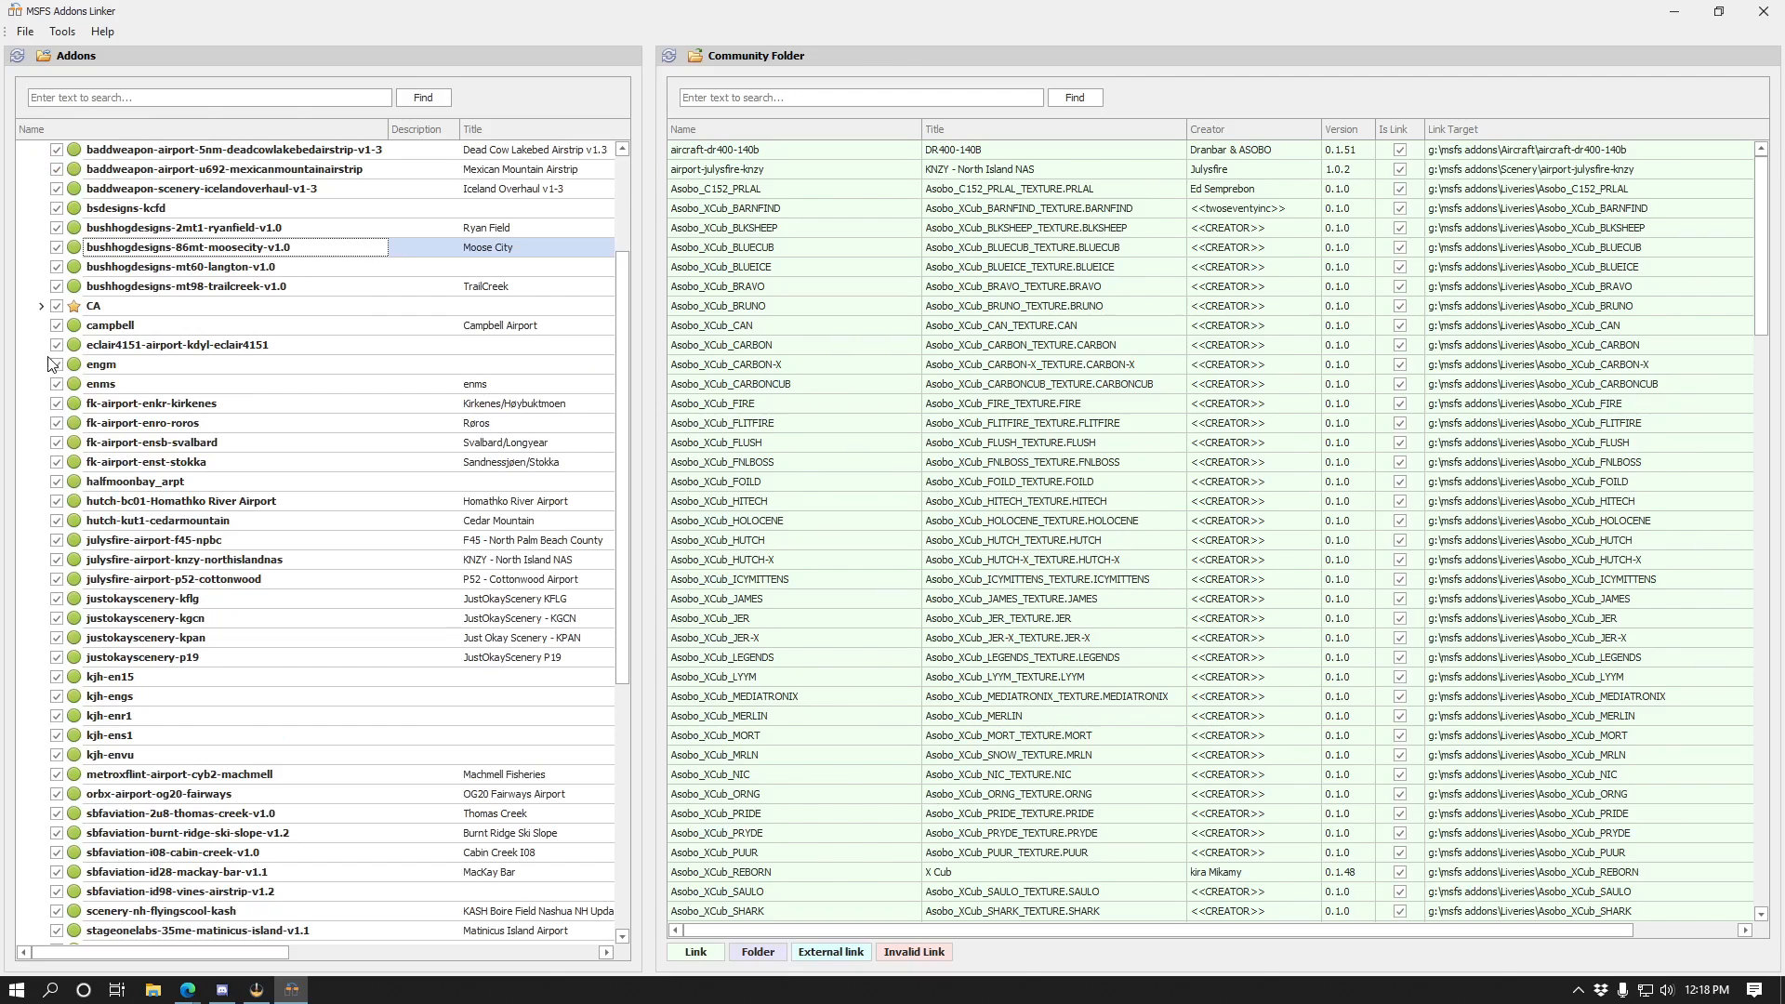
pyautogui.click(42, 306)
pyautogui.click(42, 306)
pyautogui.scroll(-8, 42, 374)
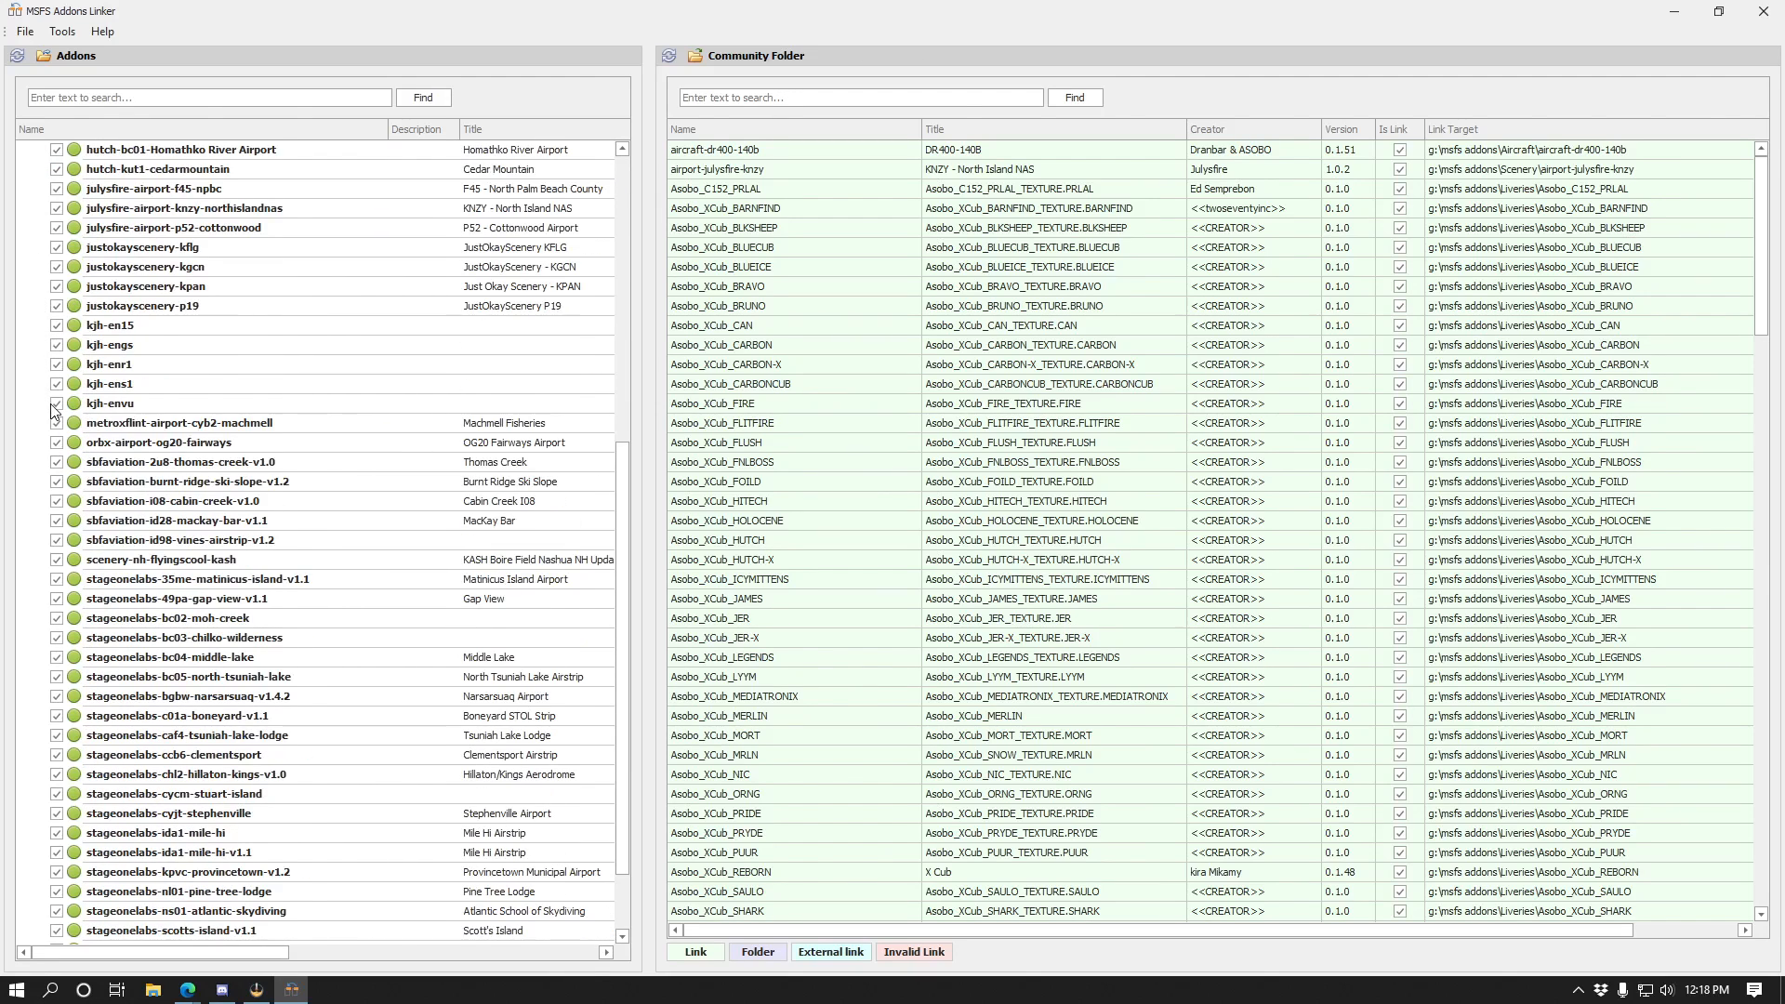
pyautogui.scroll(9, 72, 632)
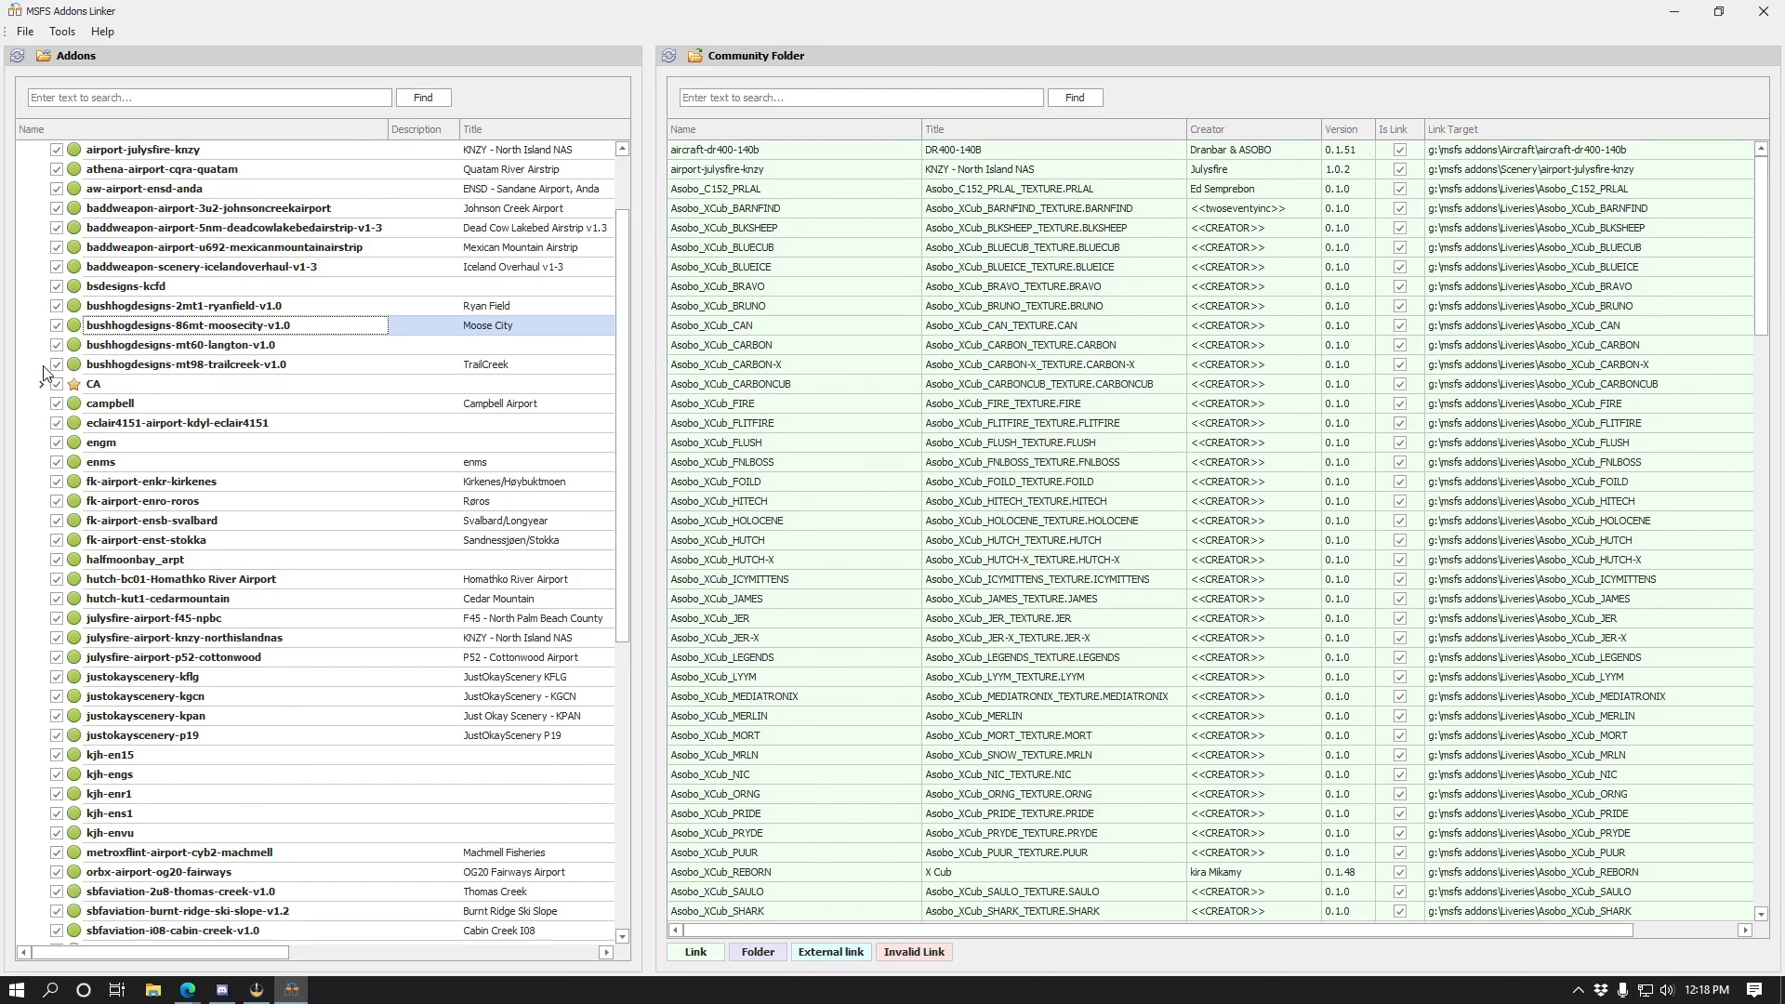
pyautogui.scroll(2, 45, 374)
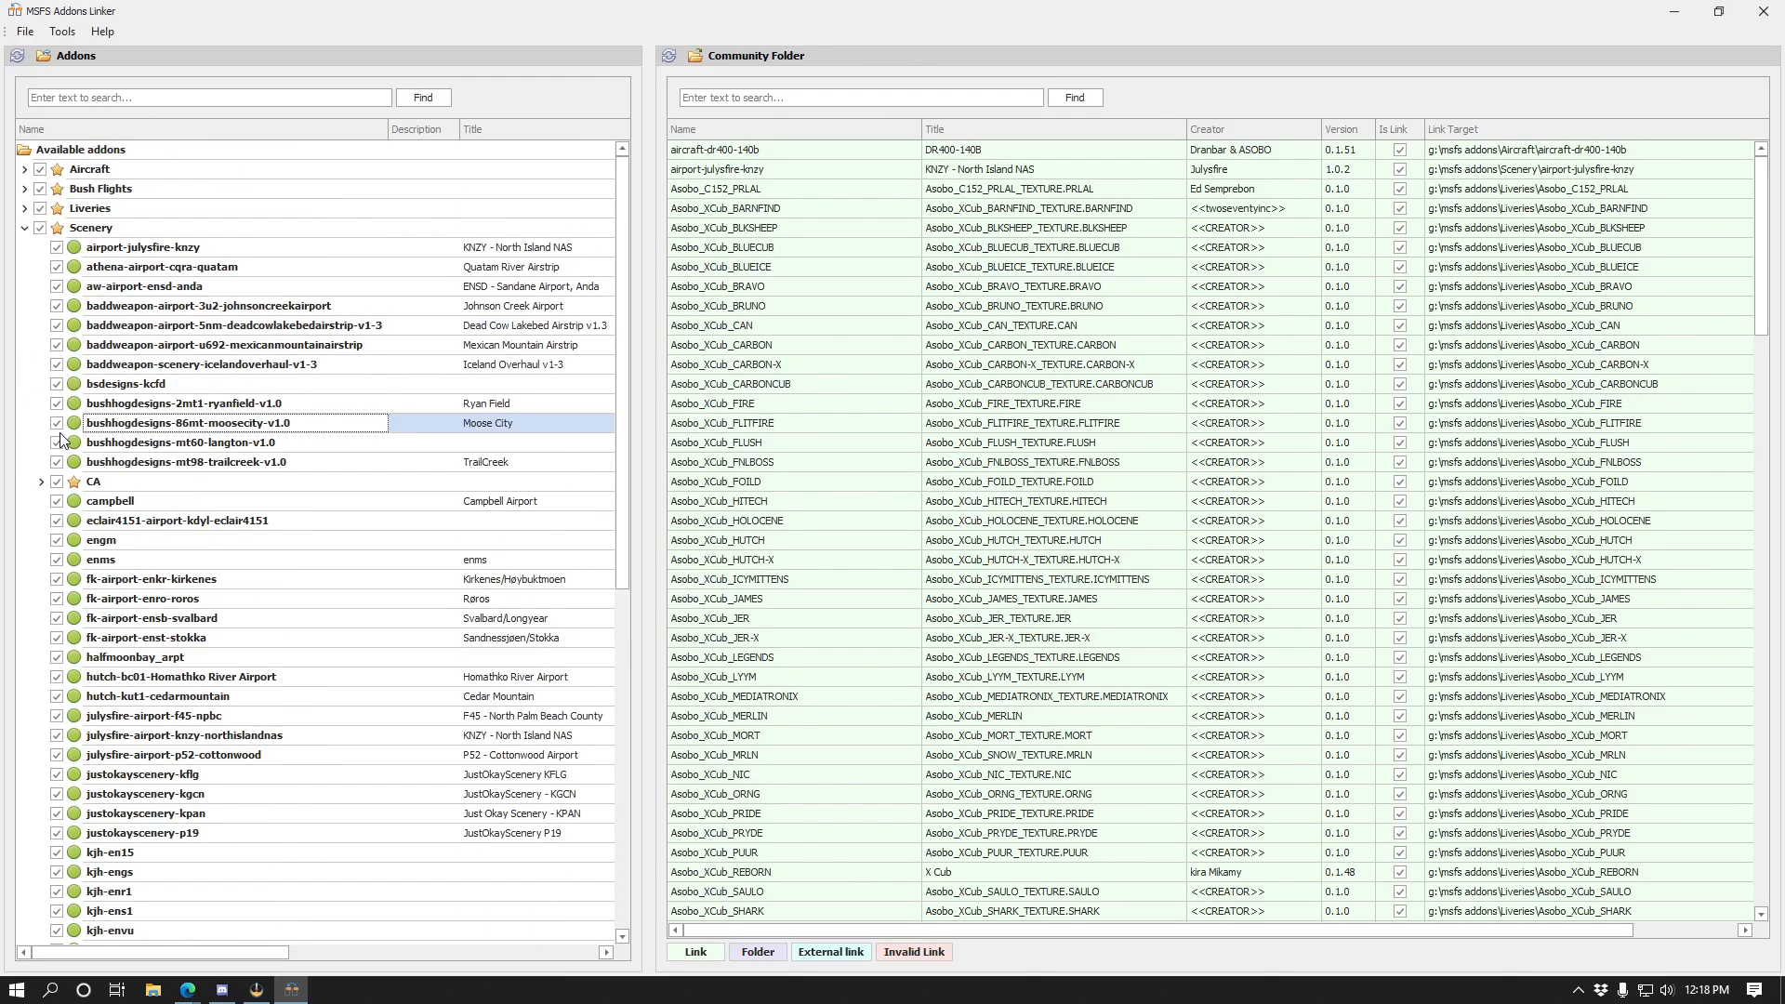
pyautogui.scroll(-5, 109, 395)
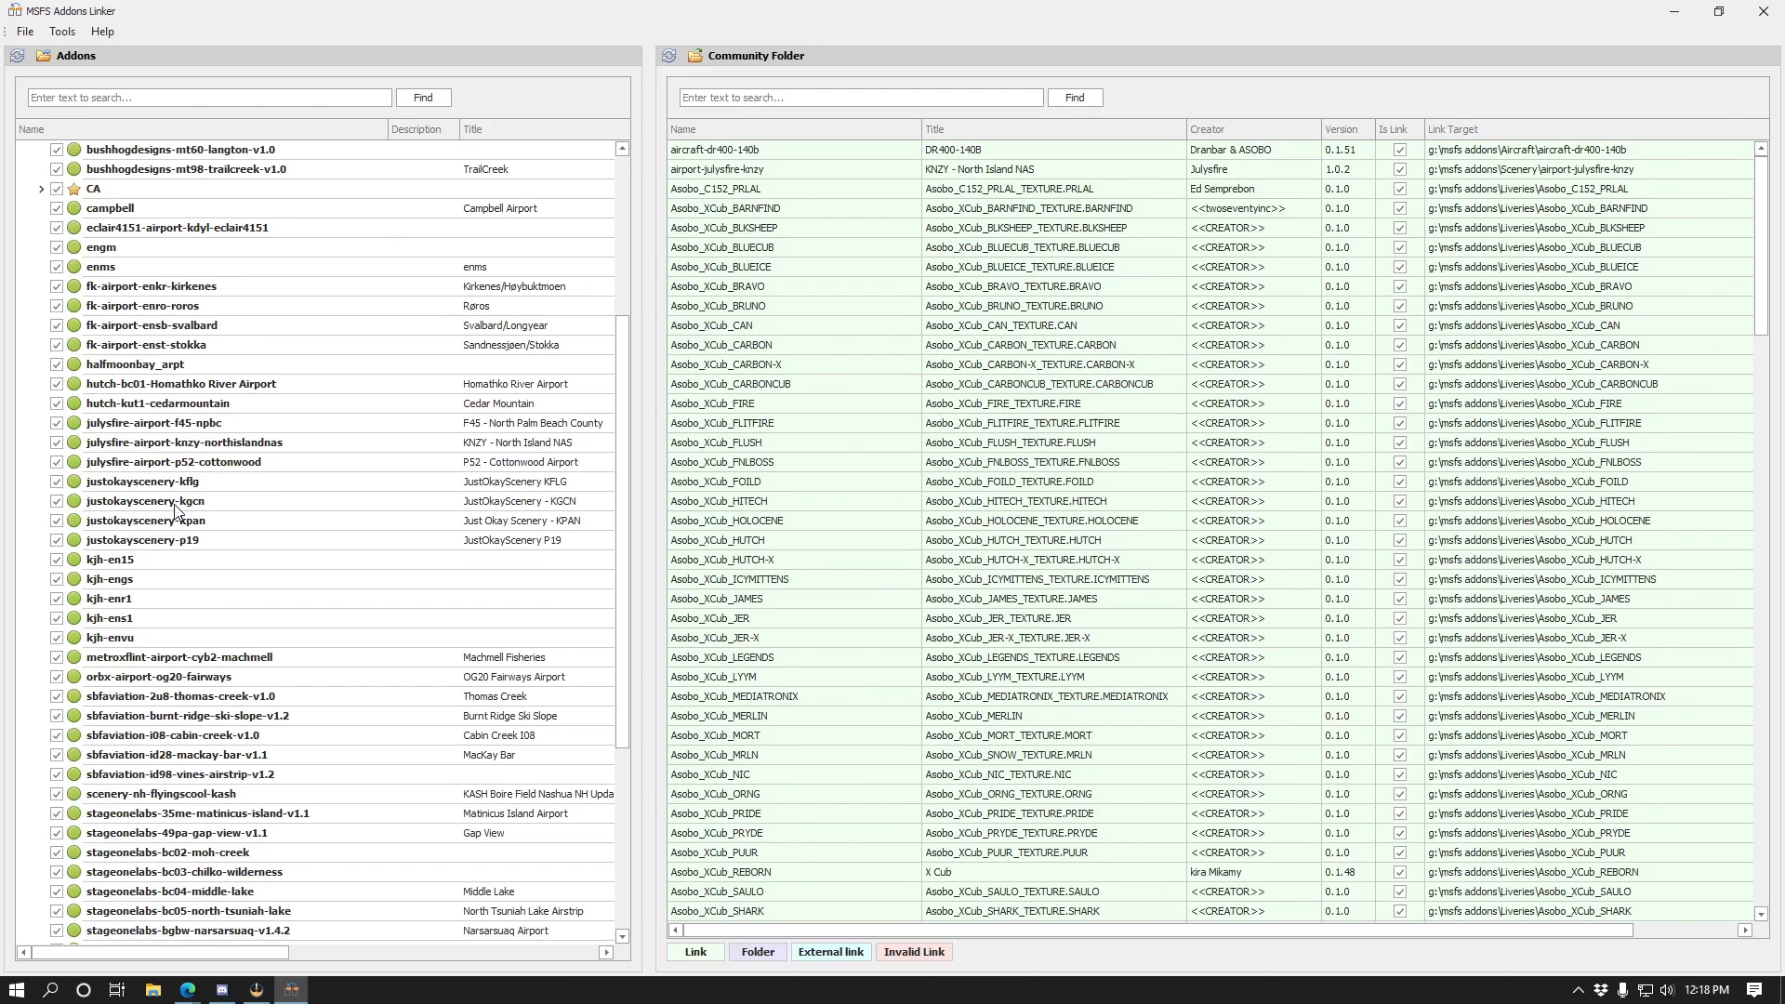
pyautogui.scroll(-6, 131, 545)
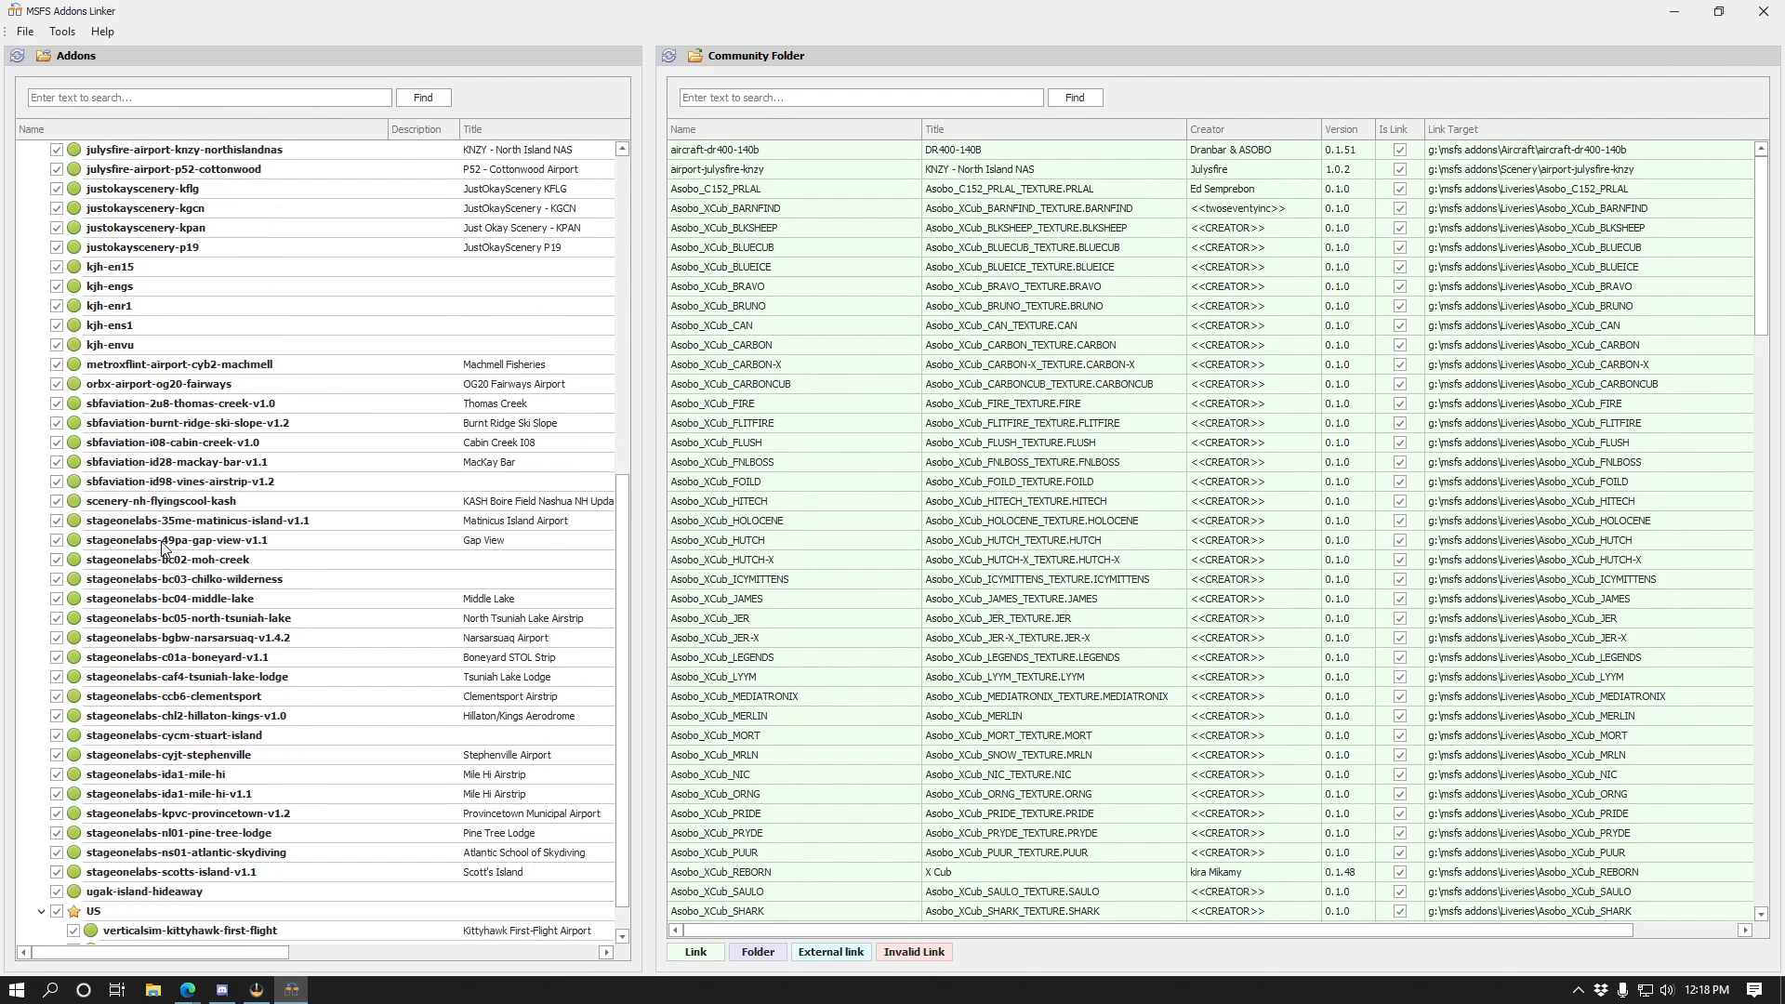
pyautogui.scroll(11, 210, 544)
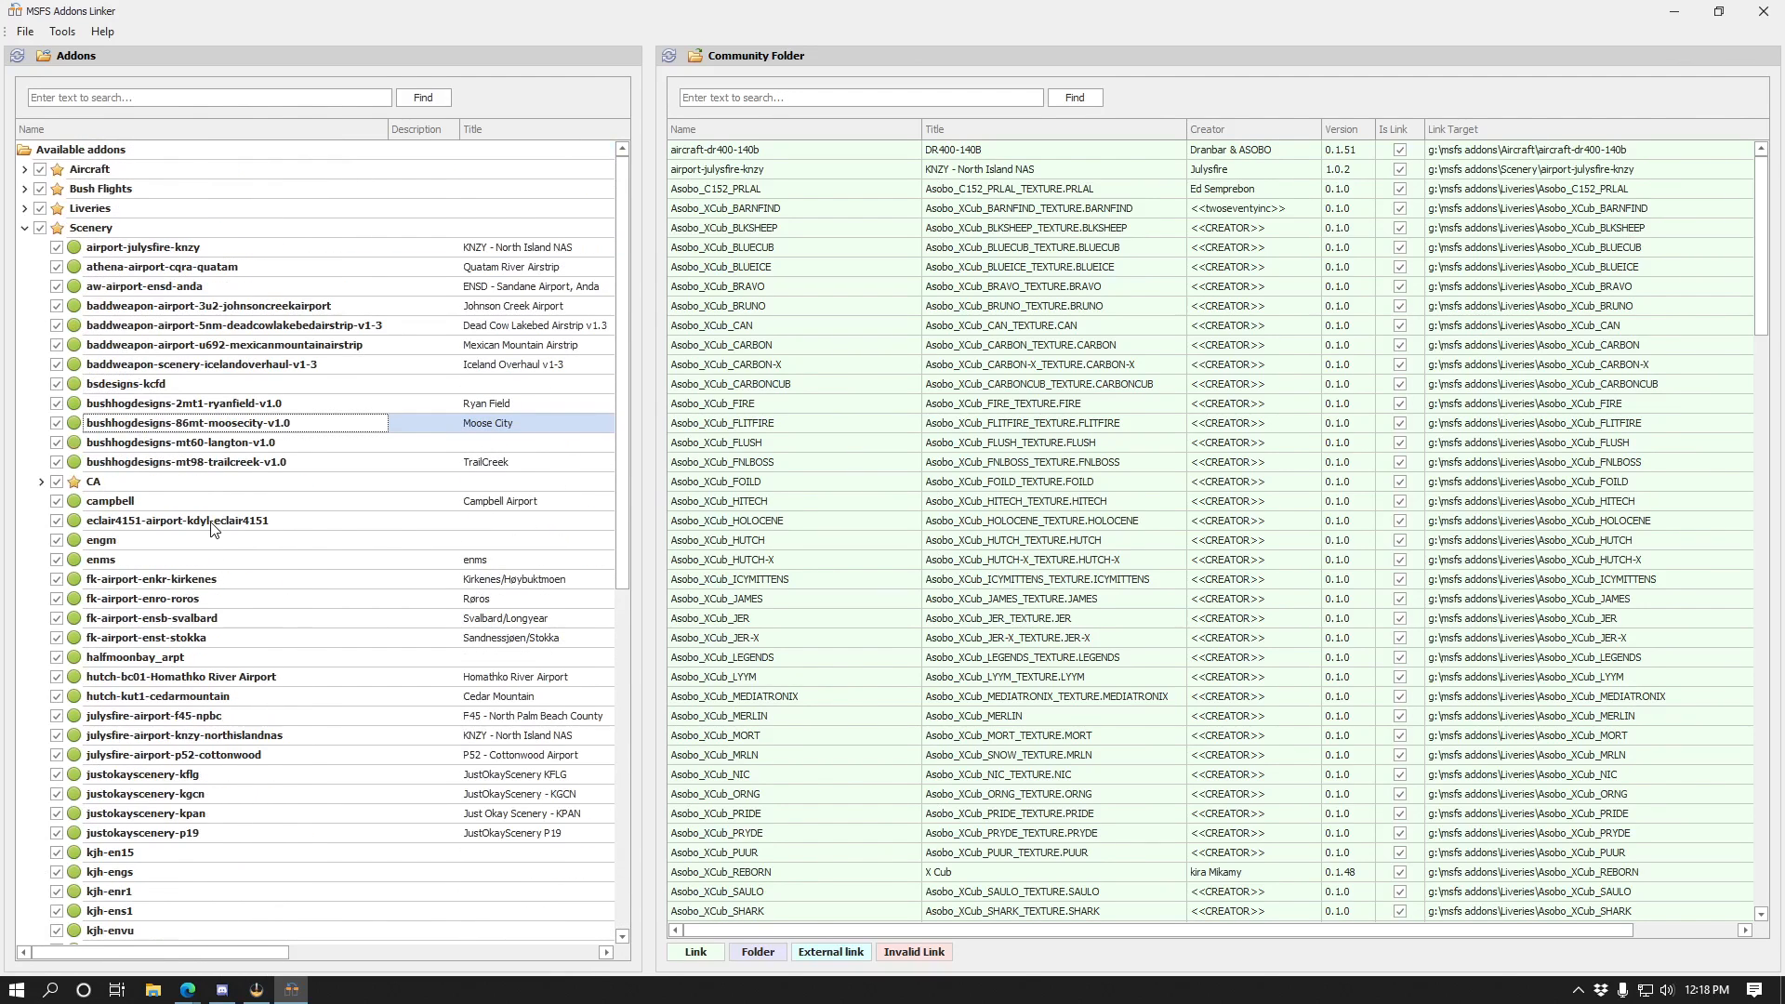
# View the saved presets available for restoring and close the list without applying one.
pyautogui.rightClick(105, 459)
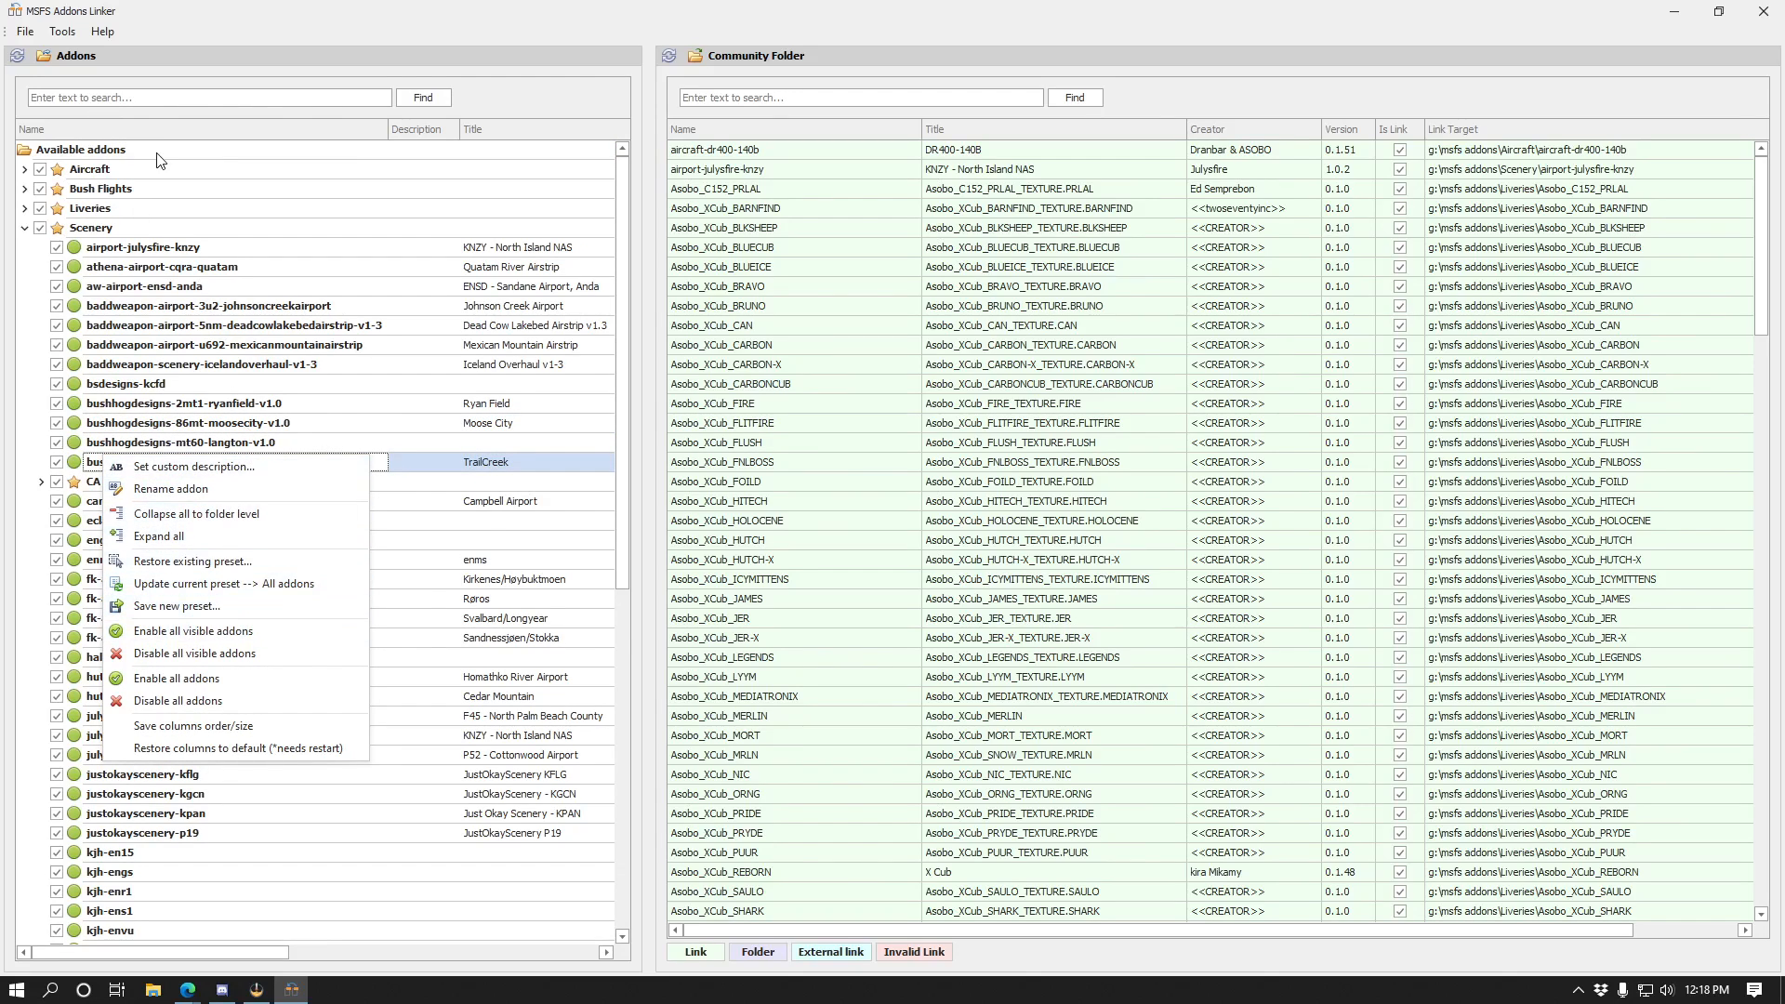
pyautogui.click(165, 561)
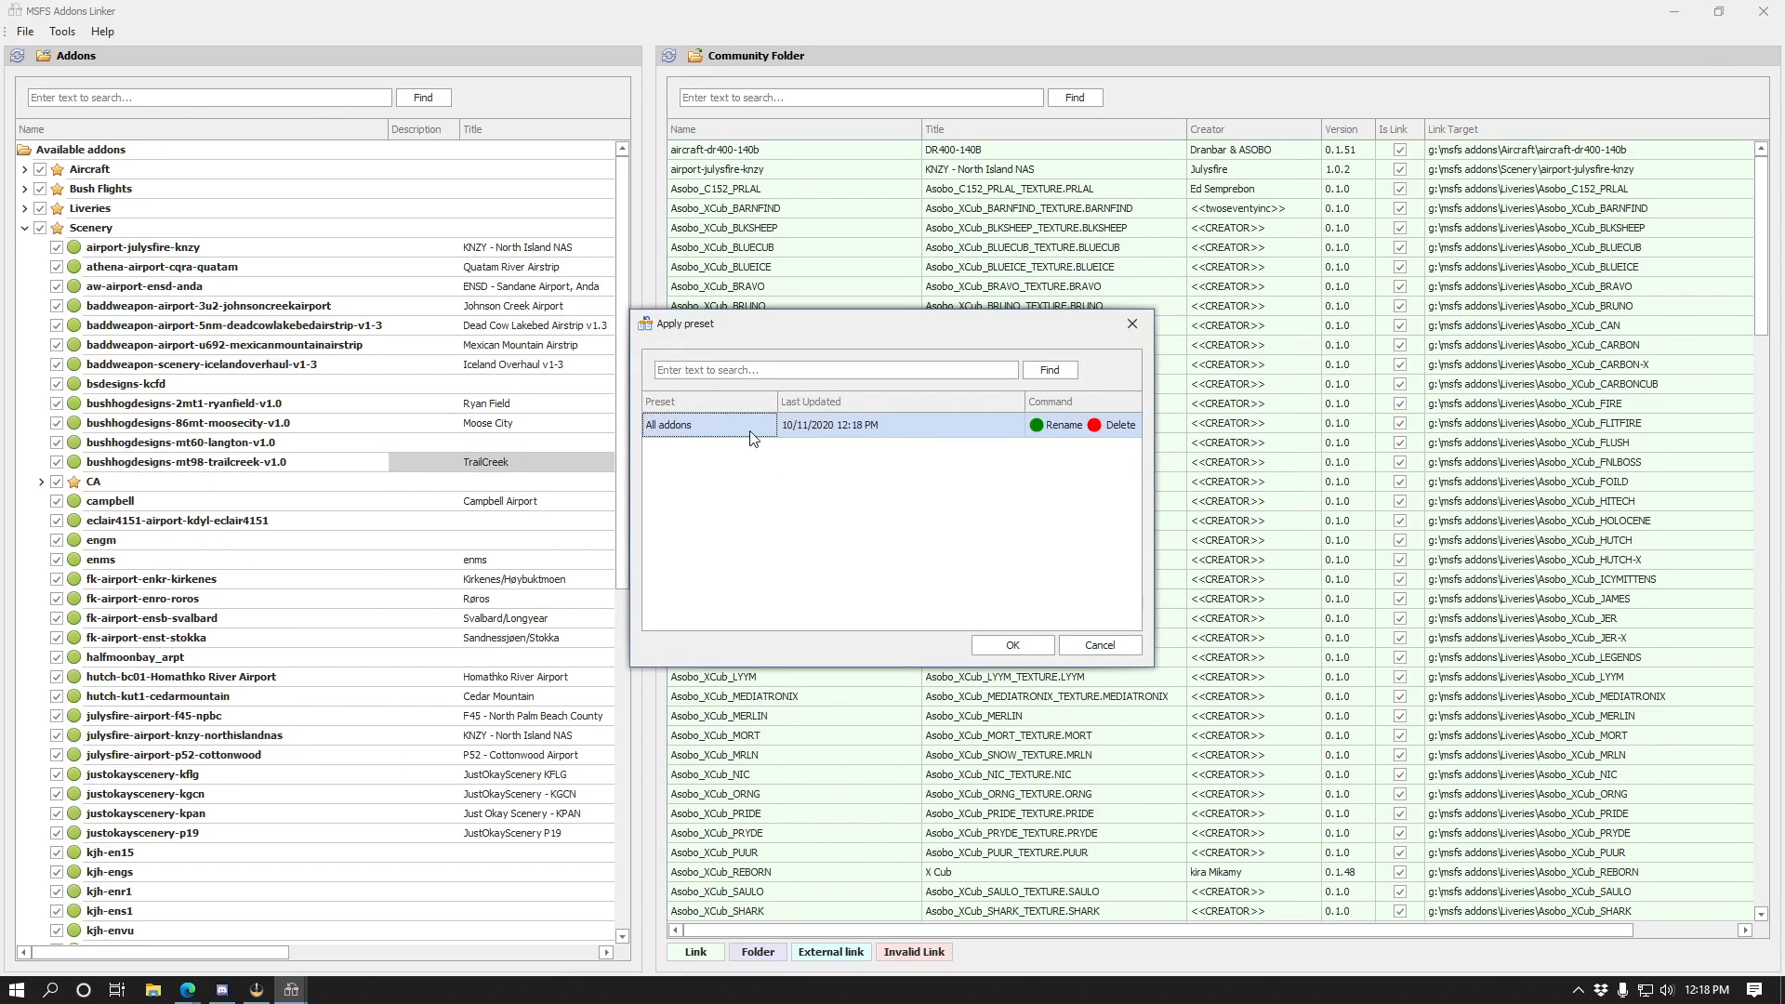
pyautogui.click(1088, 651)
# Search the Addons list for kgcn and clear the search.
pyautogui.click(280, 98)
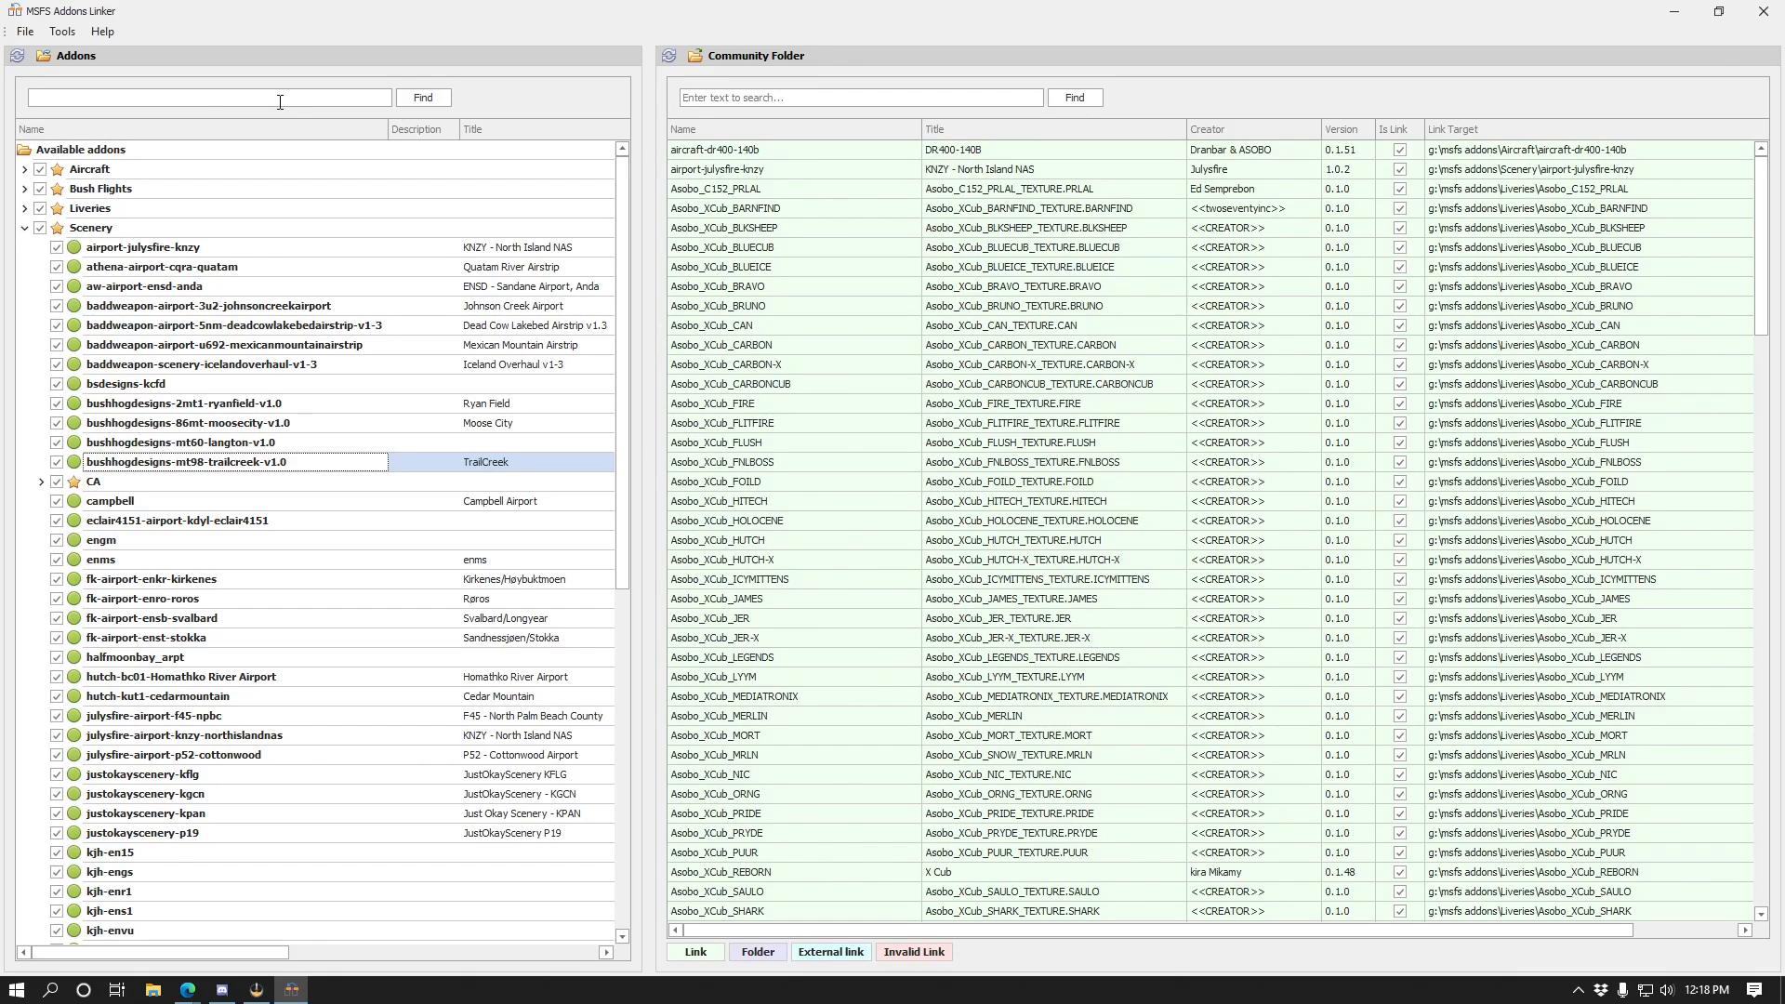
pyautogui.click(425, 99)
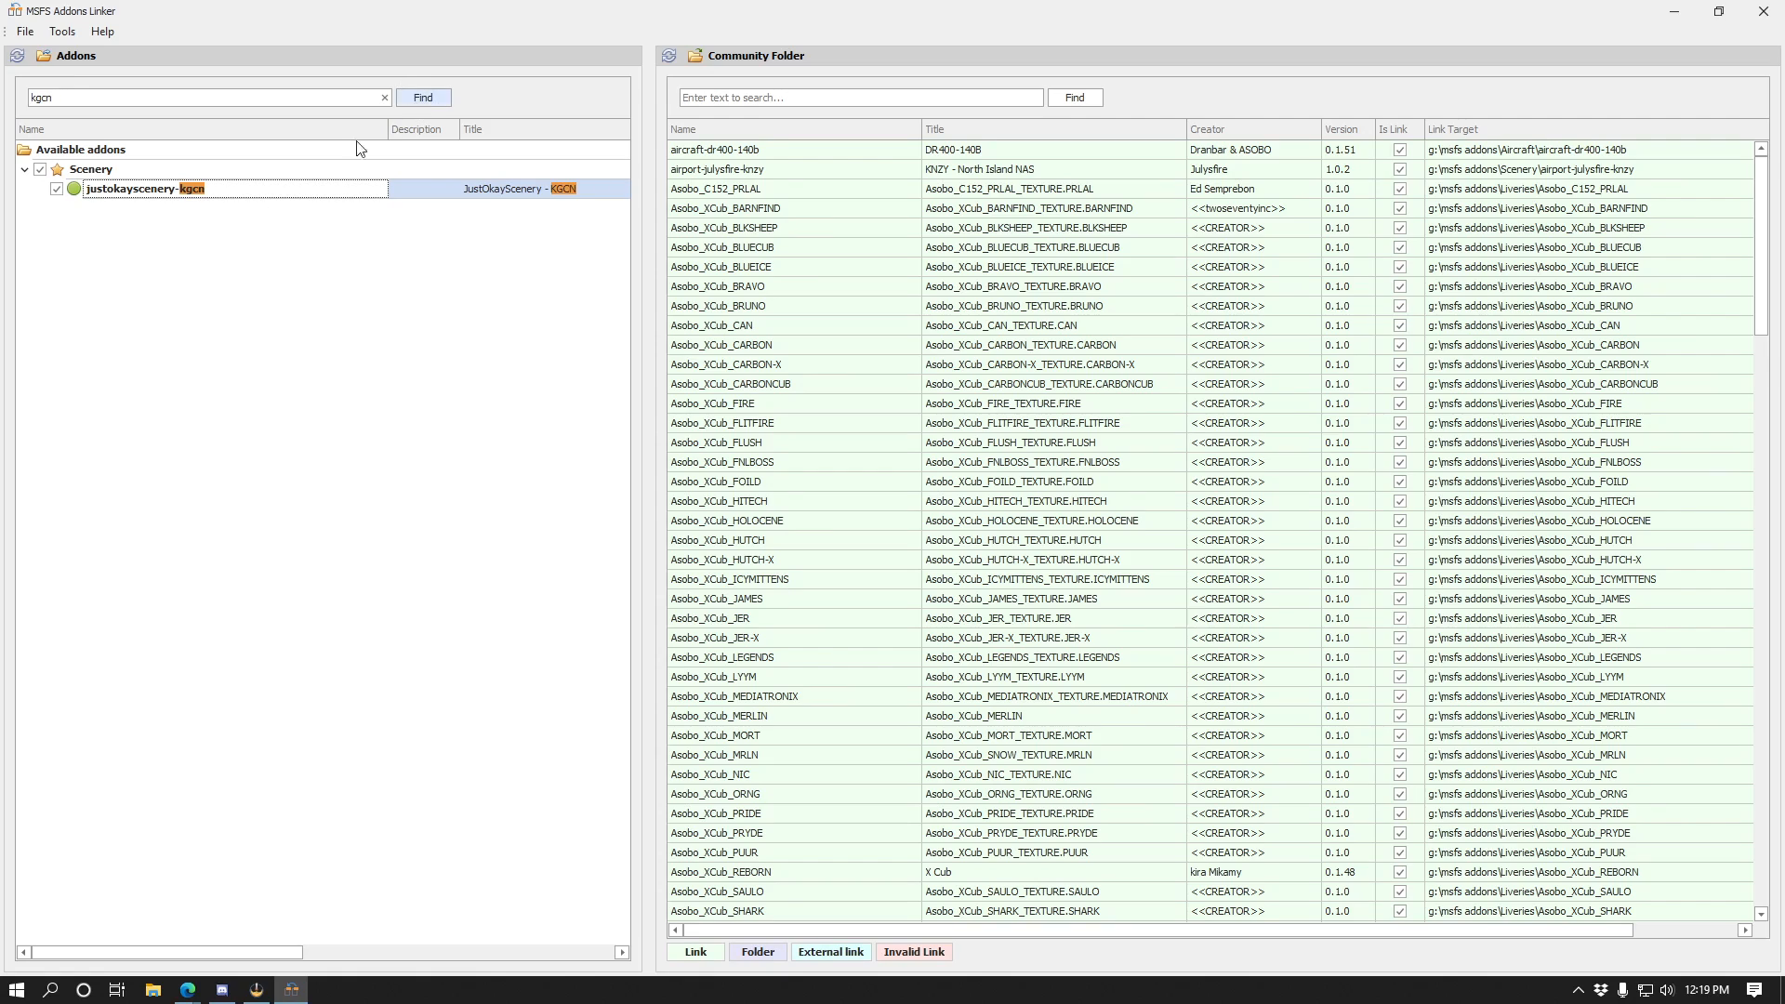
pyautogui.moveTo(59, 99); pyautogui.dragTo(27, 98)
pyautogui.press('BackSpace')
# Search the Community Folder list for merlin and clear the search.
pyautogui.click(841, 101)
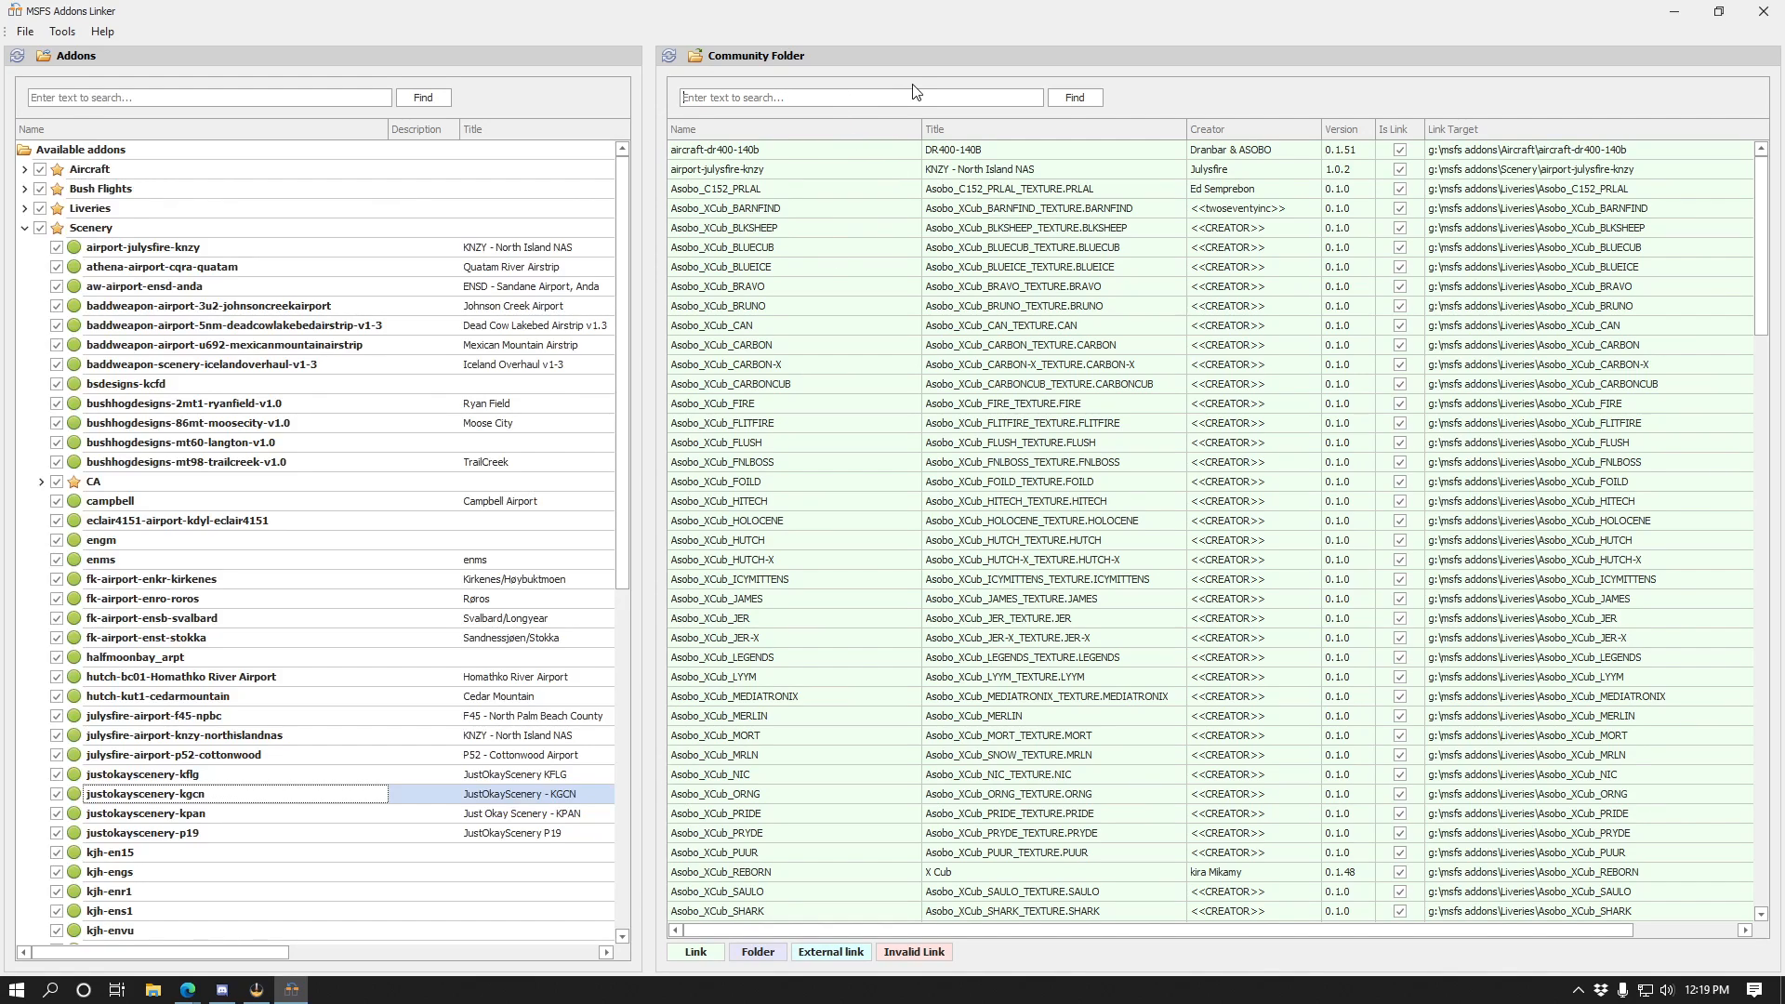
pyautogui.write(',r;m')
pyautogui.hotkey('ctrl', 'a')
pyautogui.write('m')
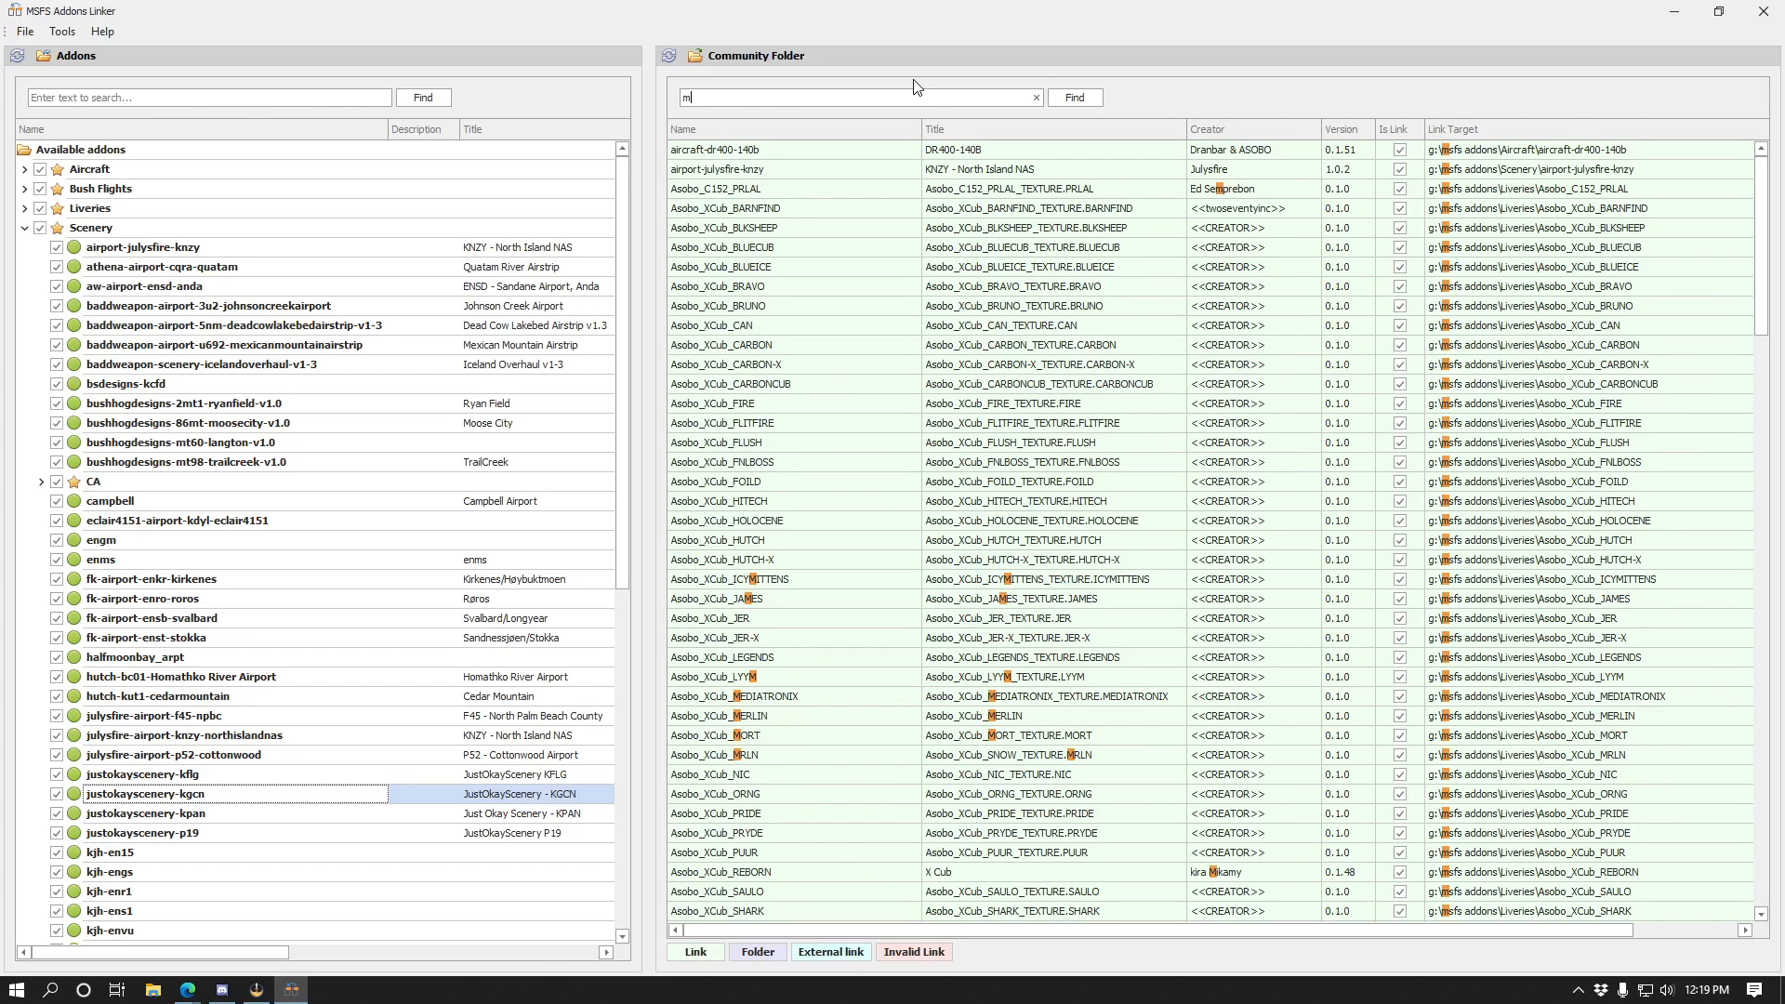
pyautogui.write('erlin')
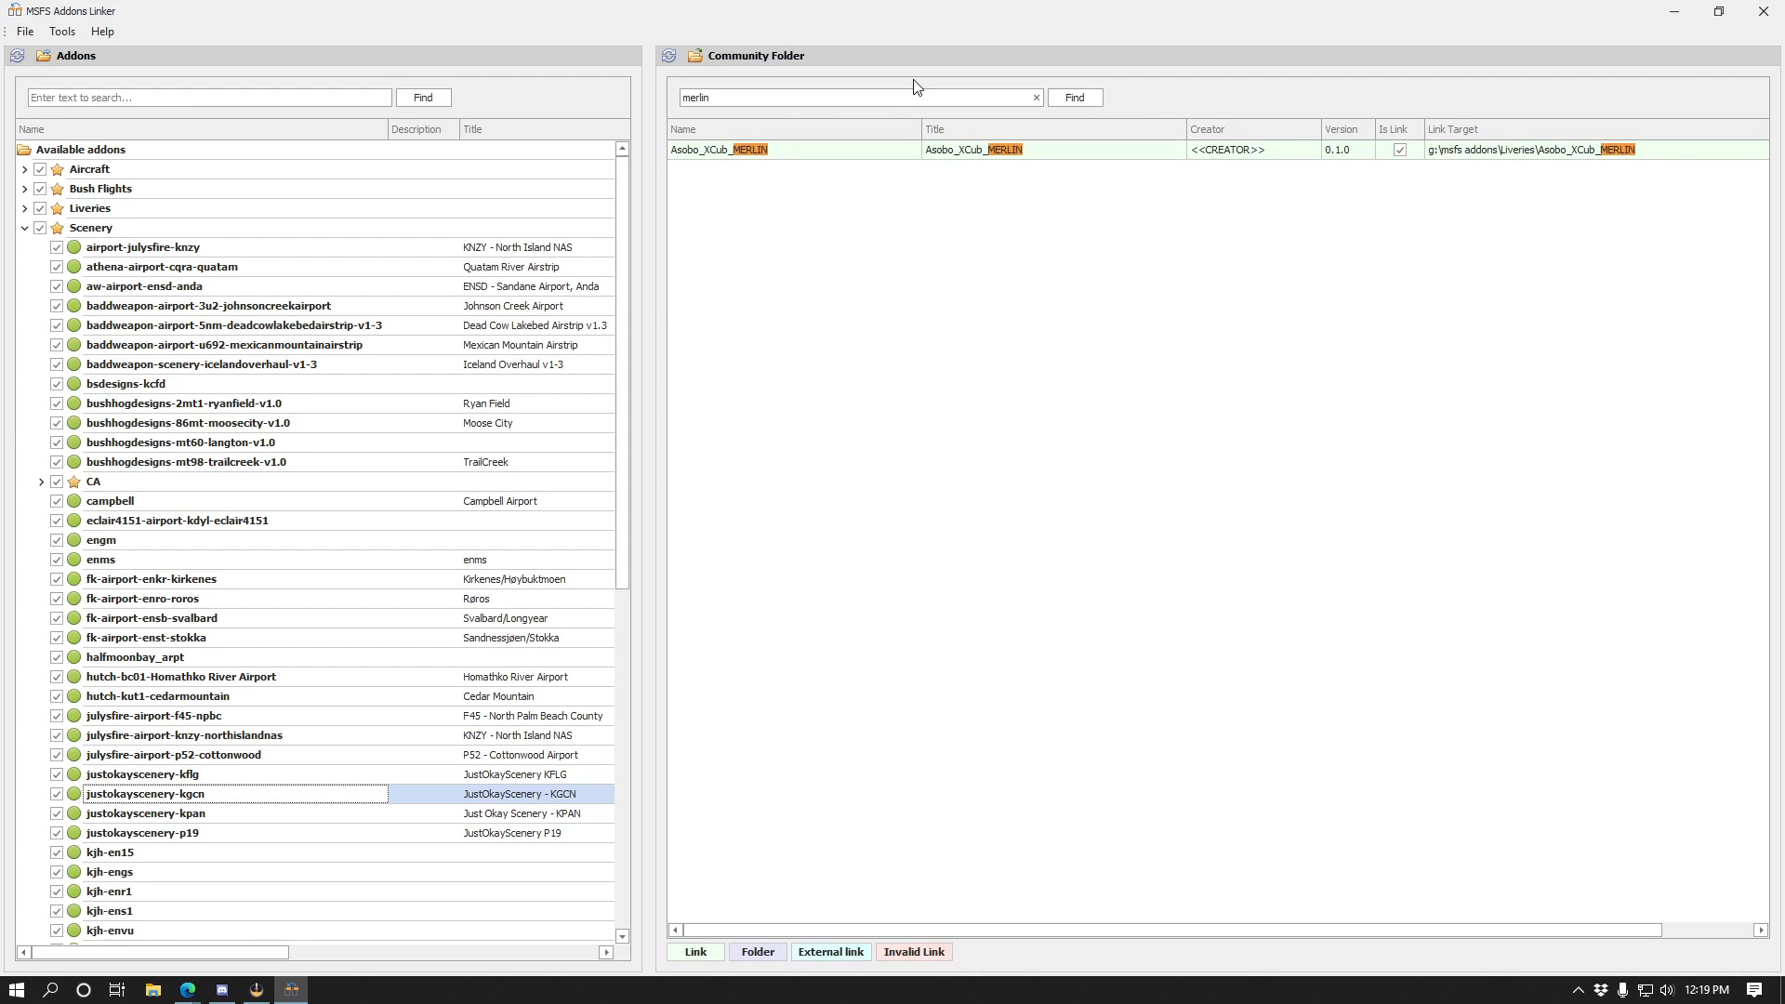
pyautogui.hotkey('ctrl', 'a')
pyautogui.press('BackSpace')
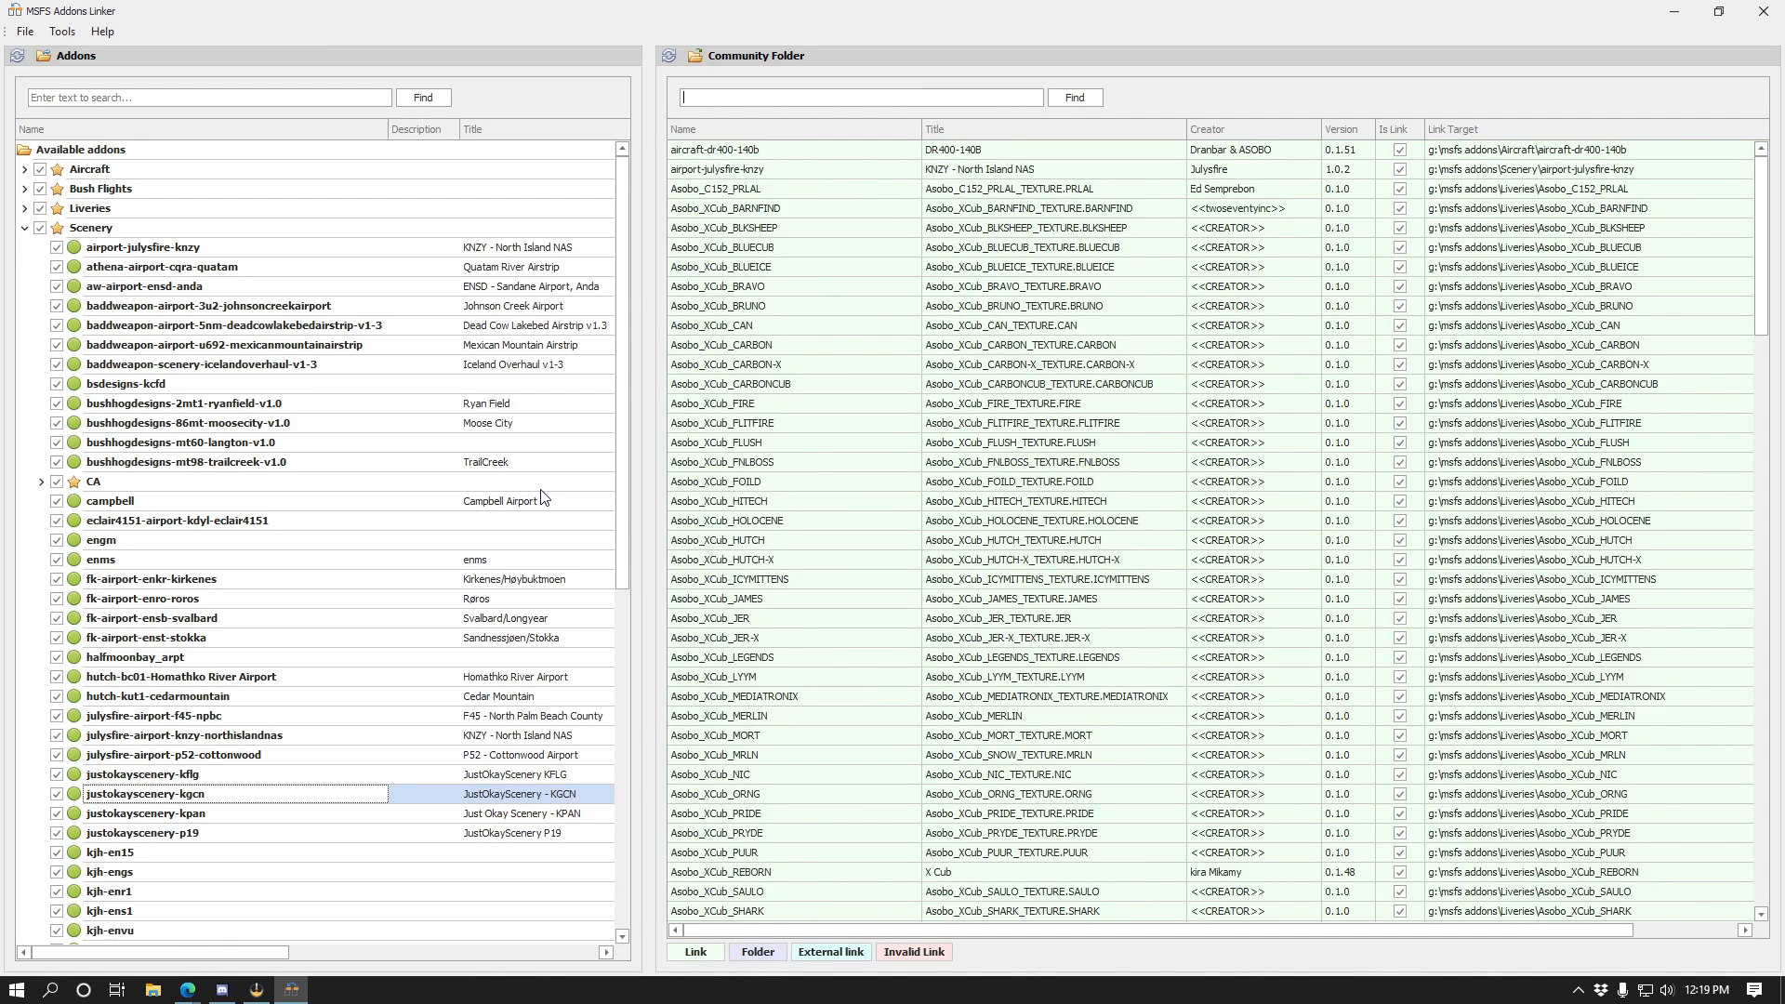
# Collapse the Scenery category and examine the Community Folder entries against the link type color legend.
pyautogui.click(24, 228)
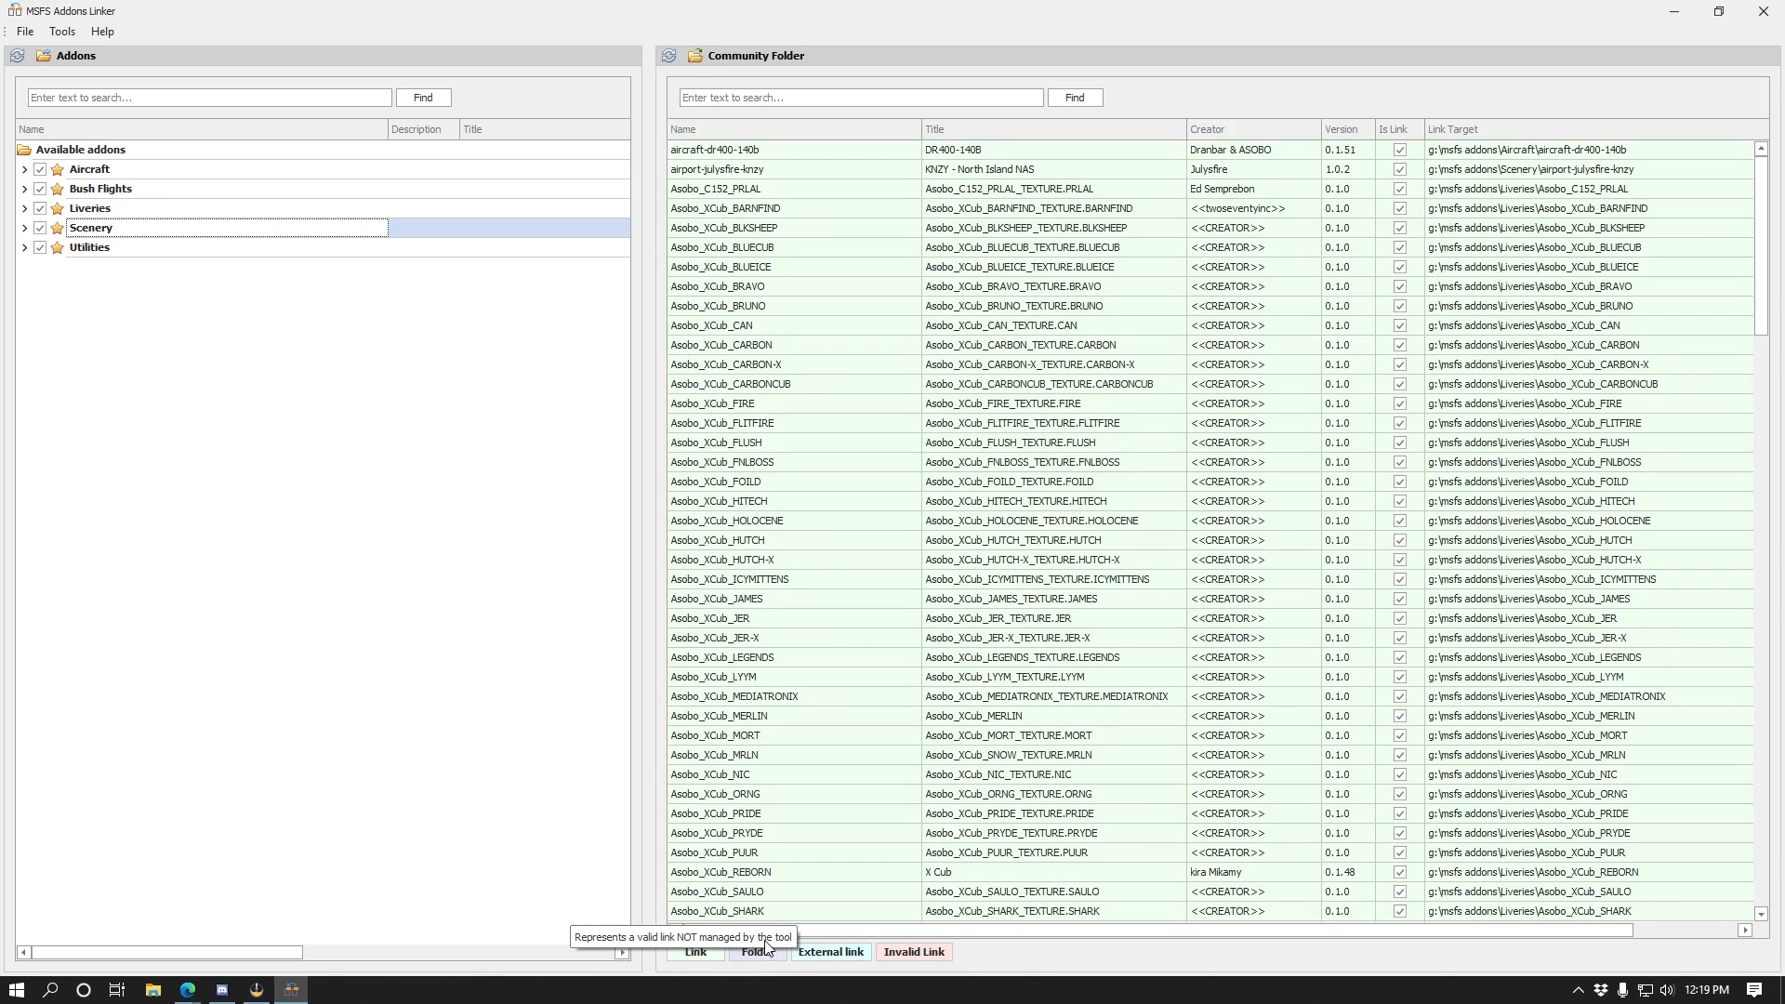
pyautogui.scroll(-20, 854, 349)
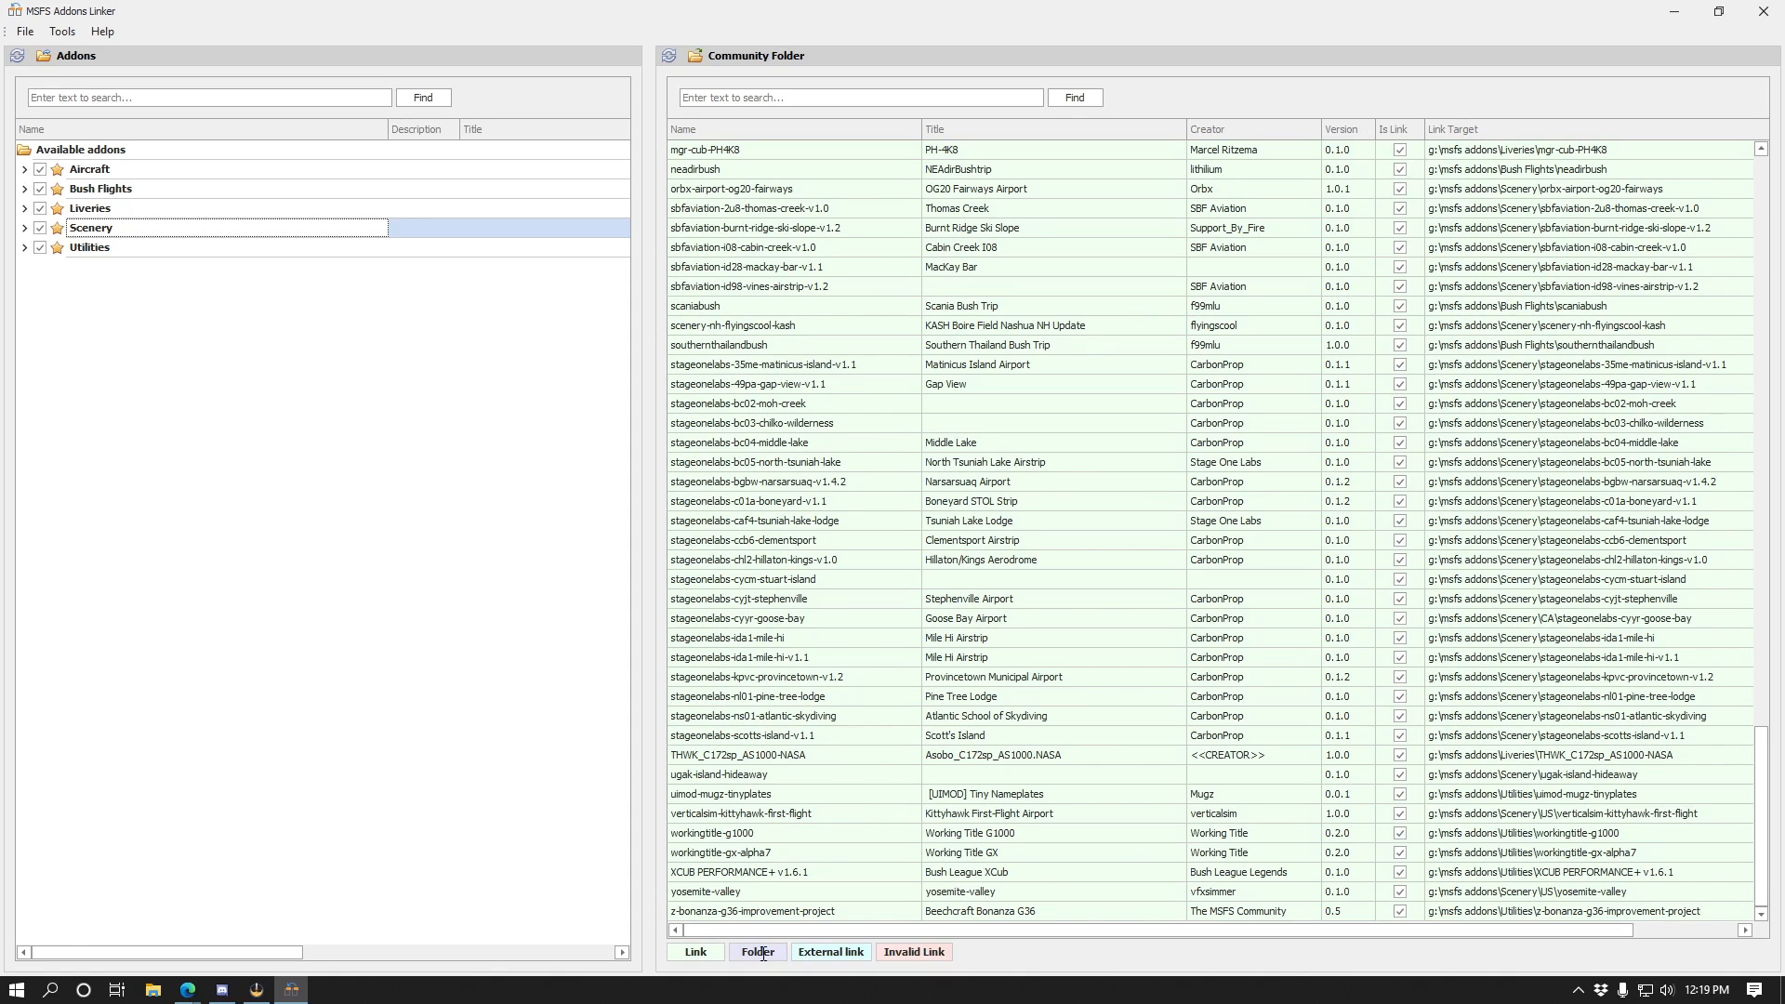
pyautogui.moveTo(822, 947)
pyautogui.scroll(13, 1217, 776)
pyautogui.scroll(20, 1220, 776)
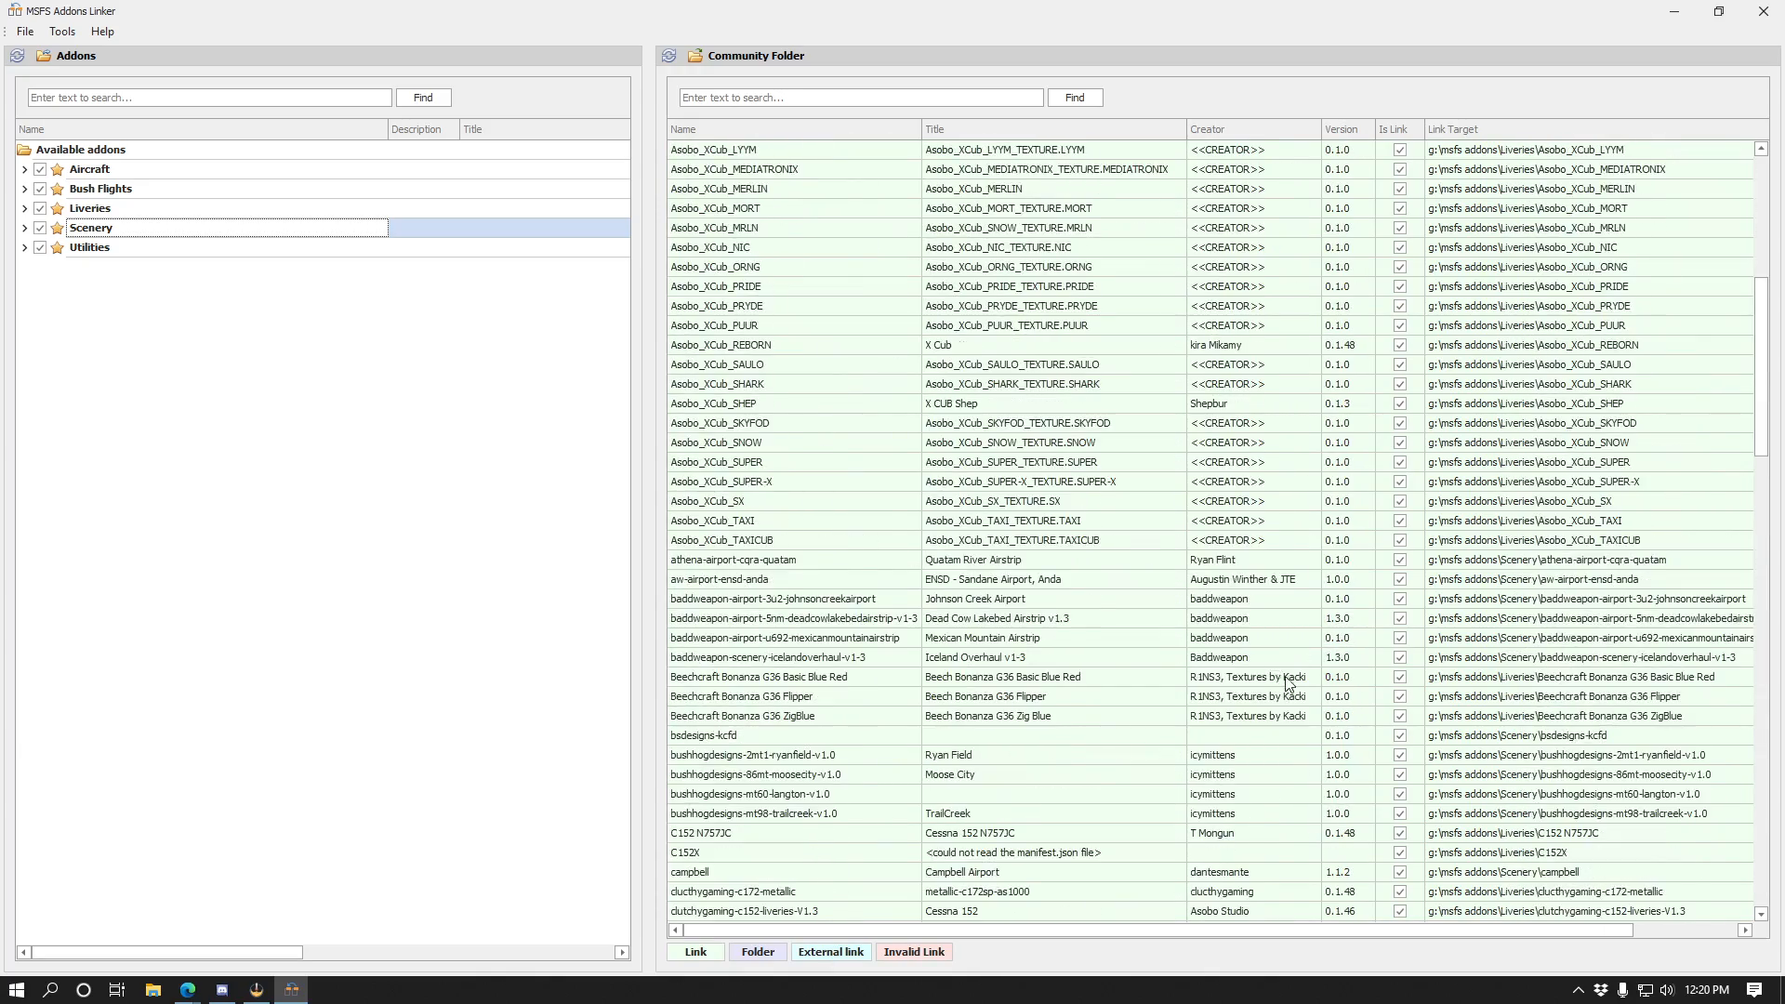
# Check the External Link column for the Community Folder entries down to the end of the list.
pyautogui.moveTo(1079, 931); pyautogui.dragTo(952, 930)
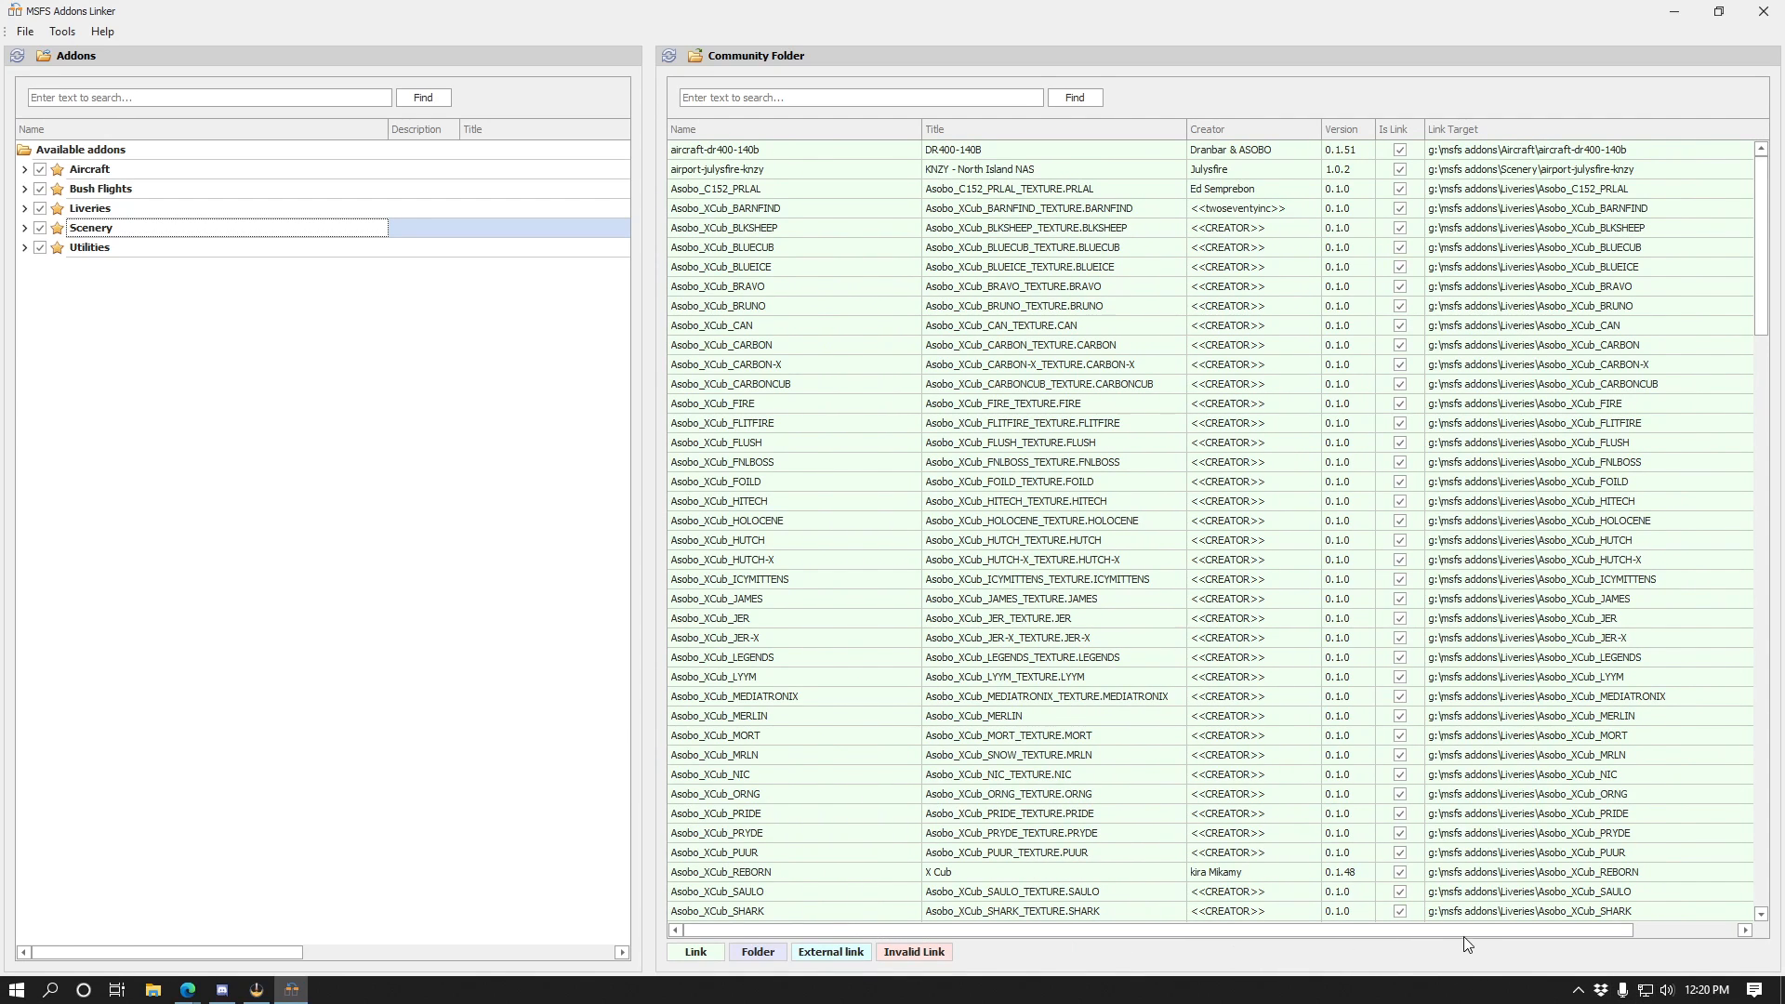
pyautogui.moveTo(1465, 932); pyautogui.dragTo(1569, 933)
pyautogui.scroll(-20, 1710, 558)
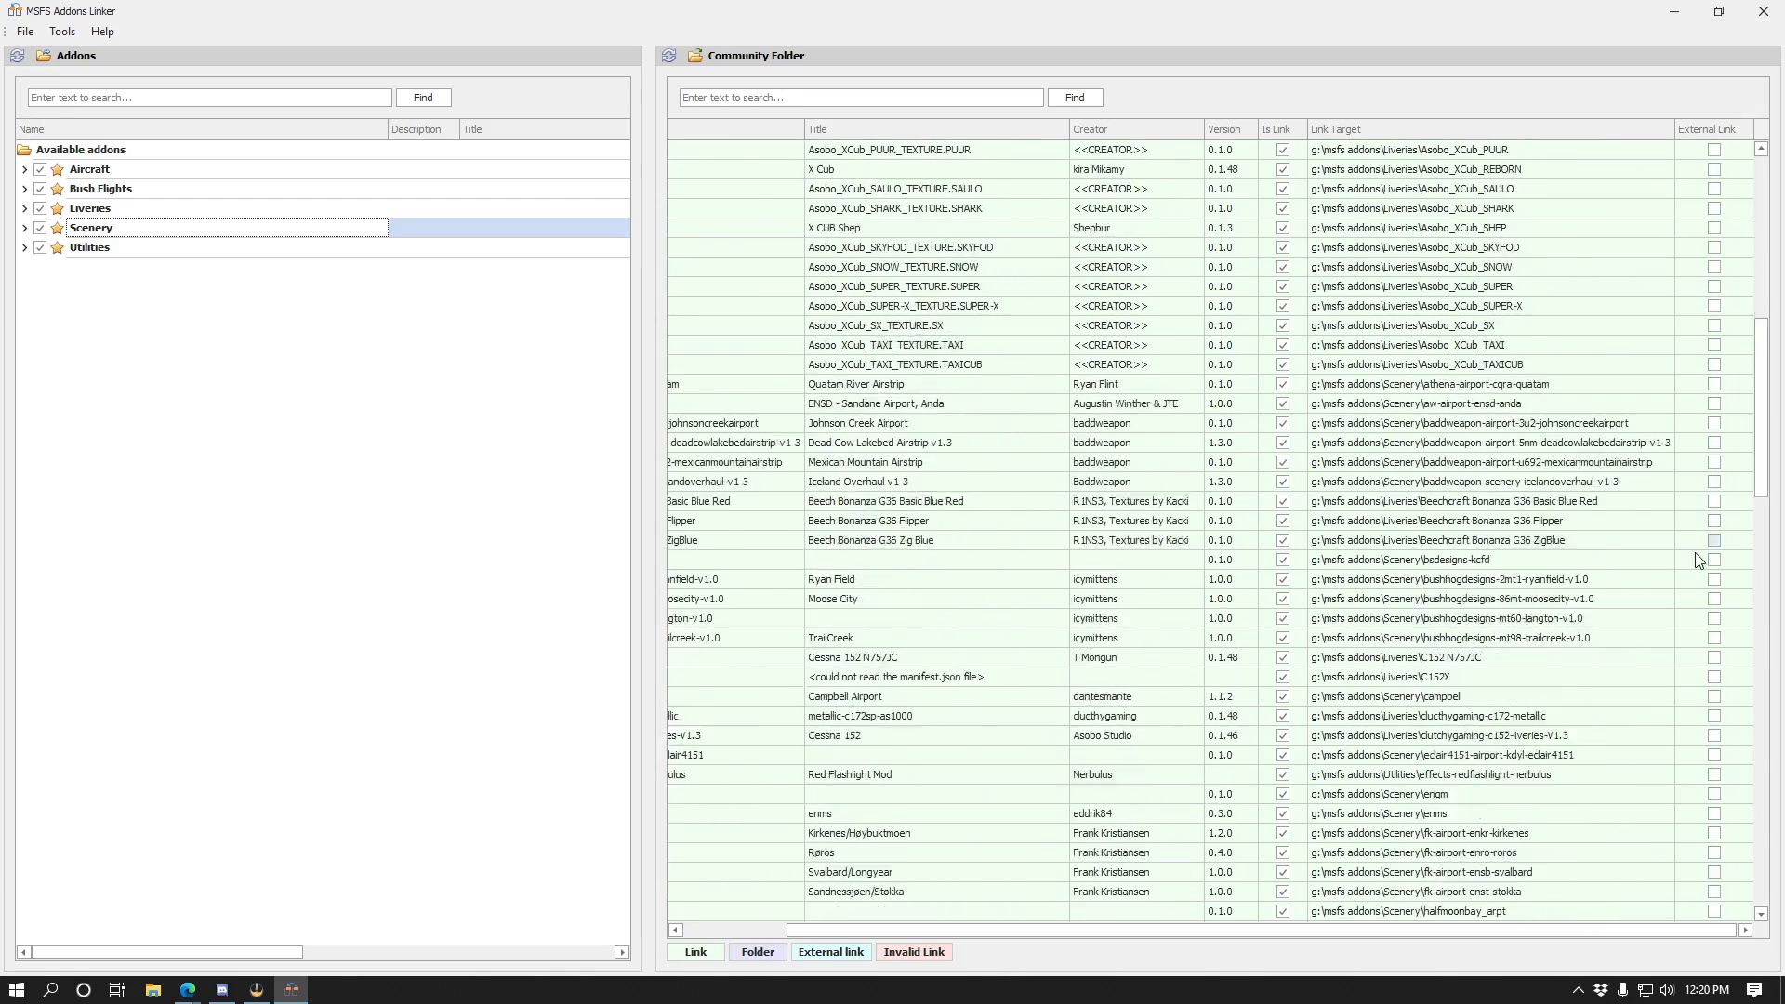
pyautogui.scroll(-9, 1713, 704)
pyautogui.moveTo(1558, 934); pyautogui.dragTo(1273, 976)
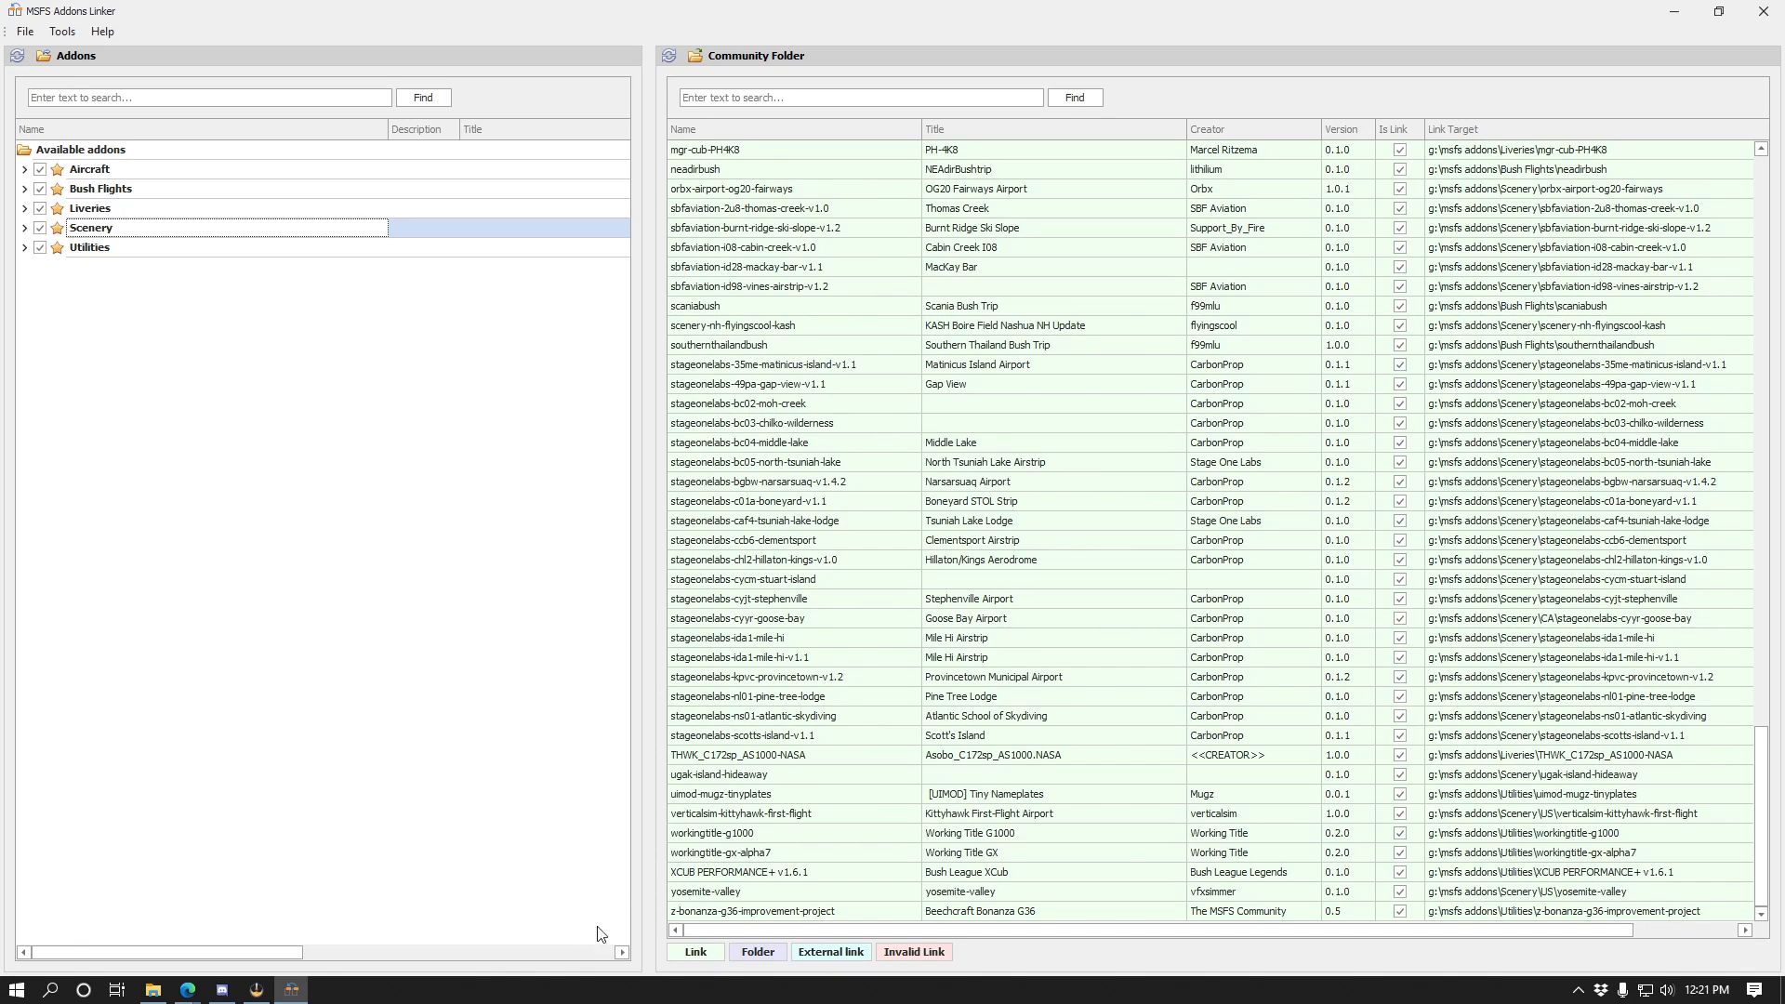
# Switch to the MSFS Addons Linker page on Flightsim.to in the Edge browser and highlight its web address briefly.
pyautogui.click(187, 989)
pyautogui.click(266, 929)
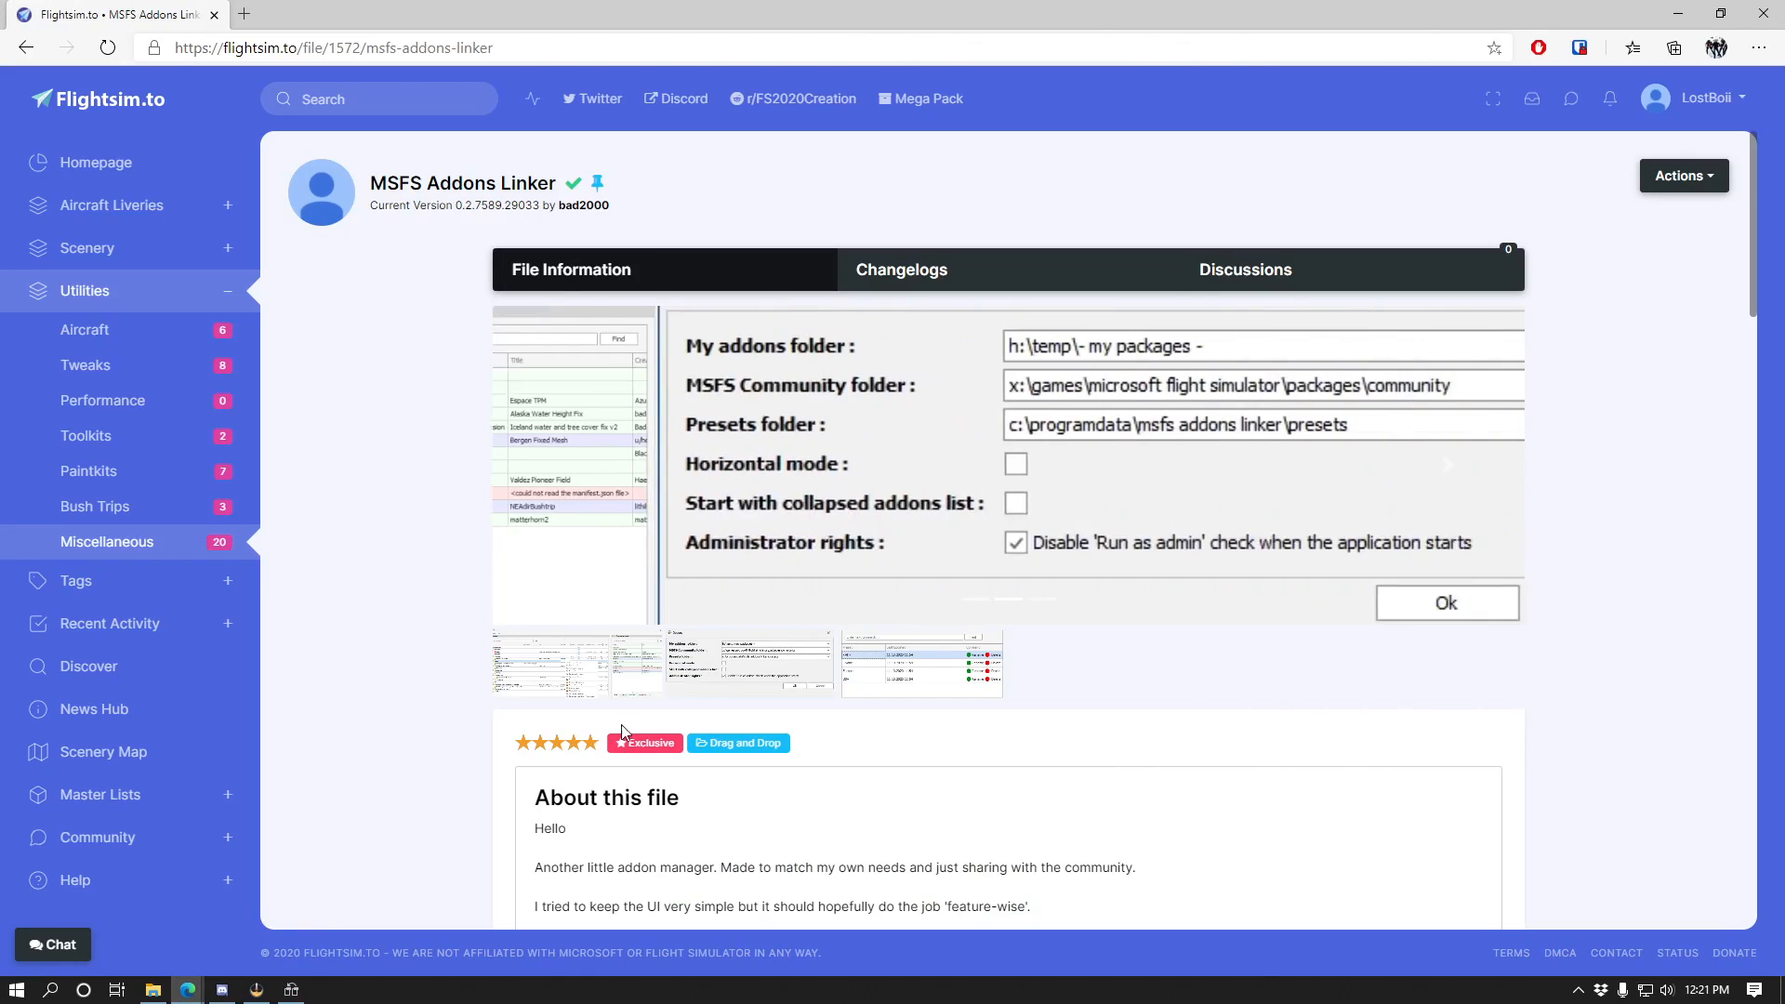
pyautogui.click(377, 51)
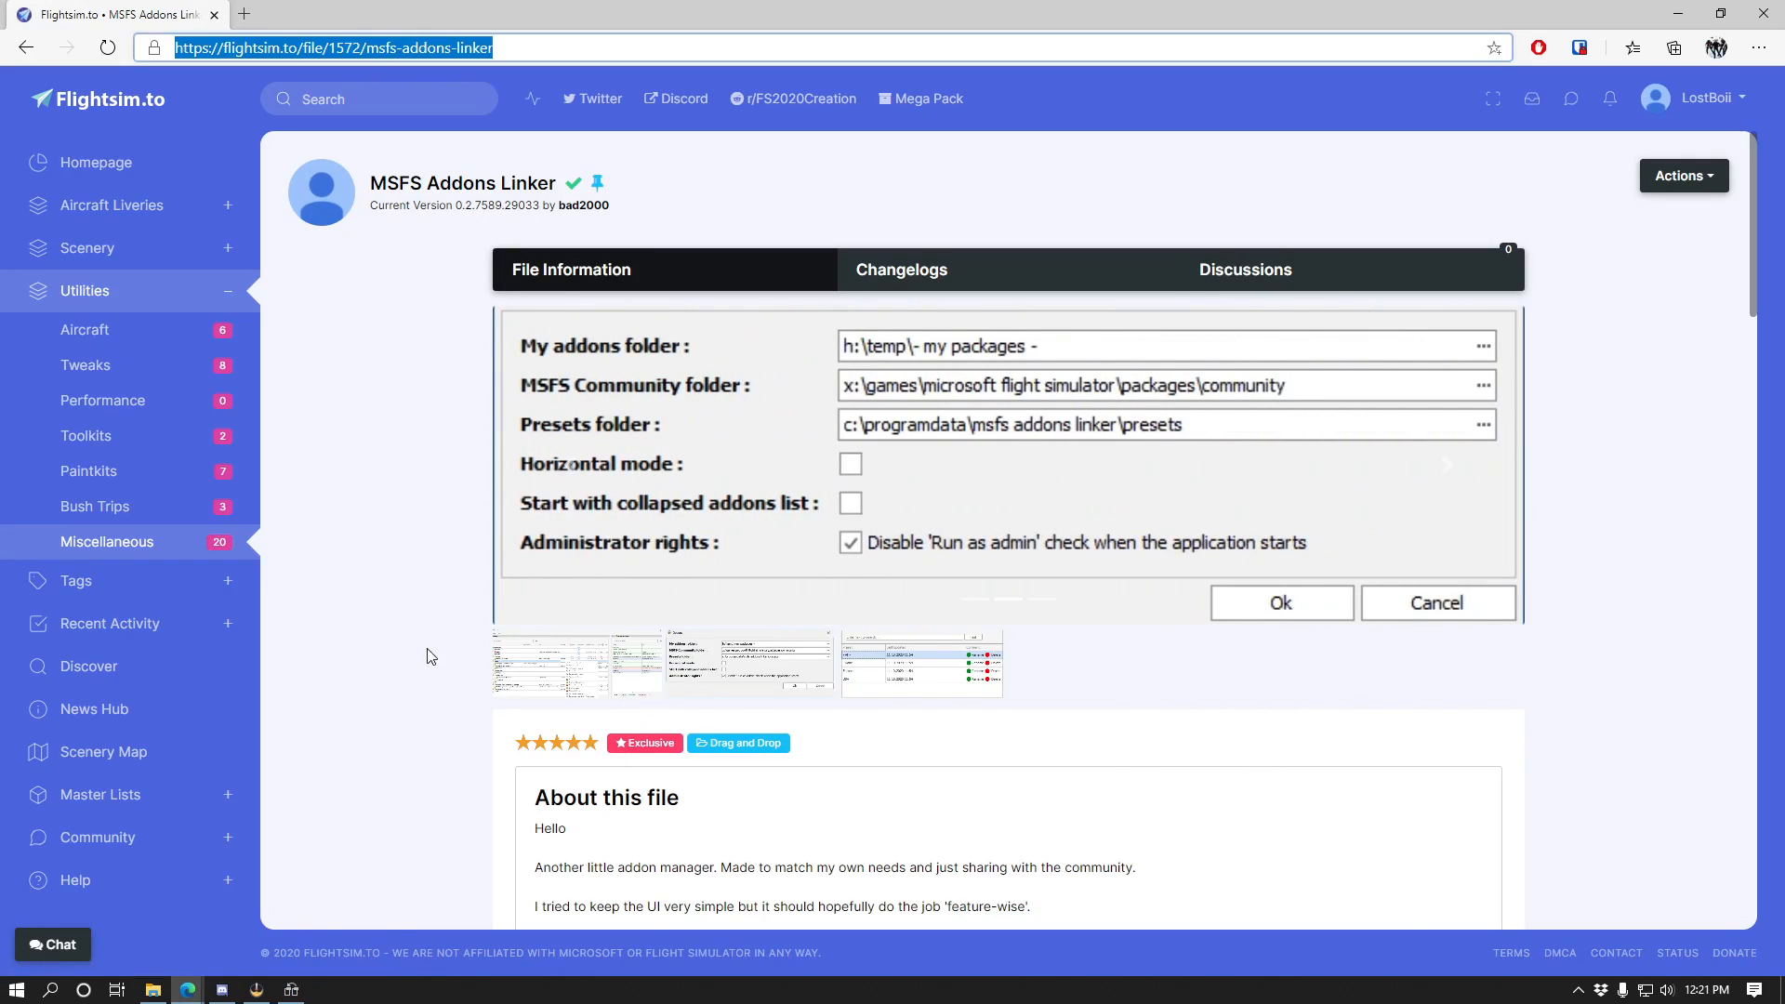
pyautogui.click(376, 407)
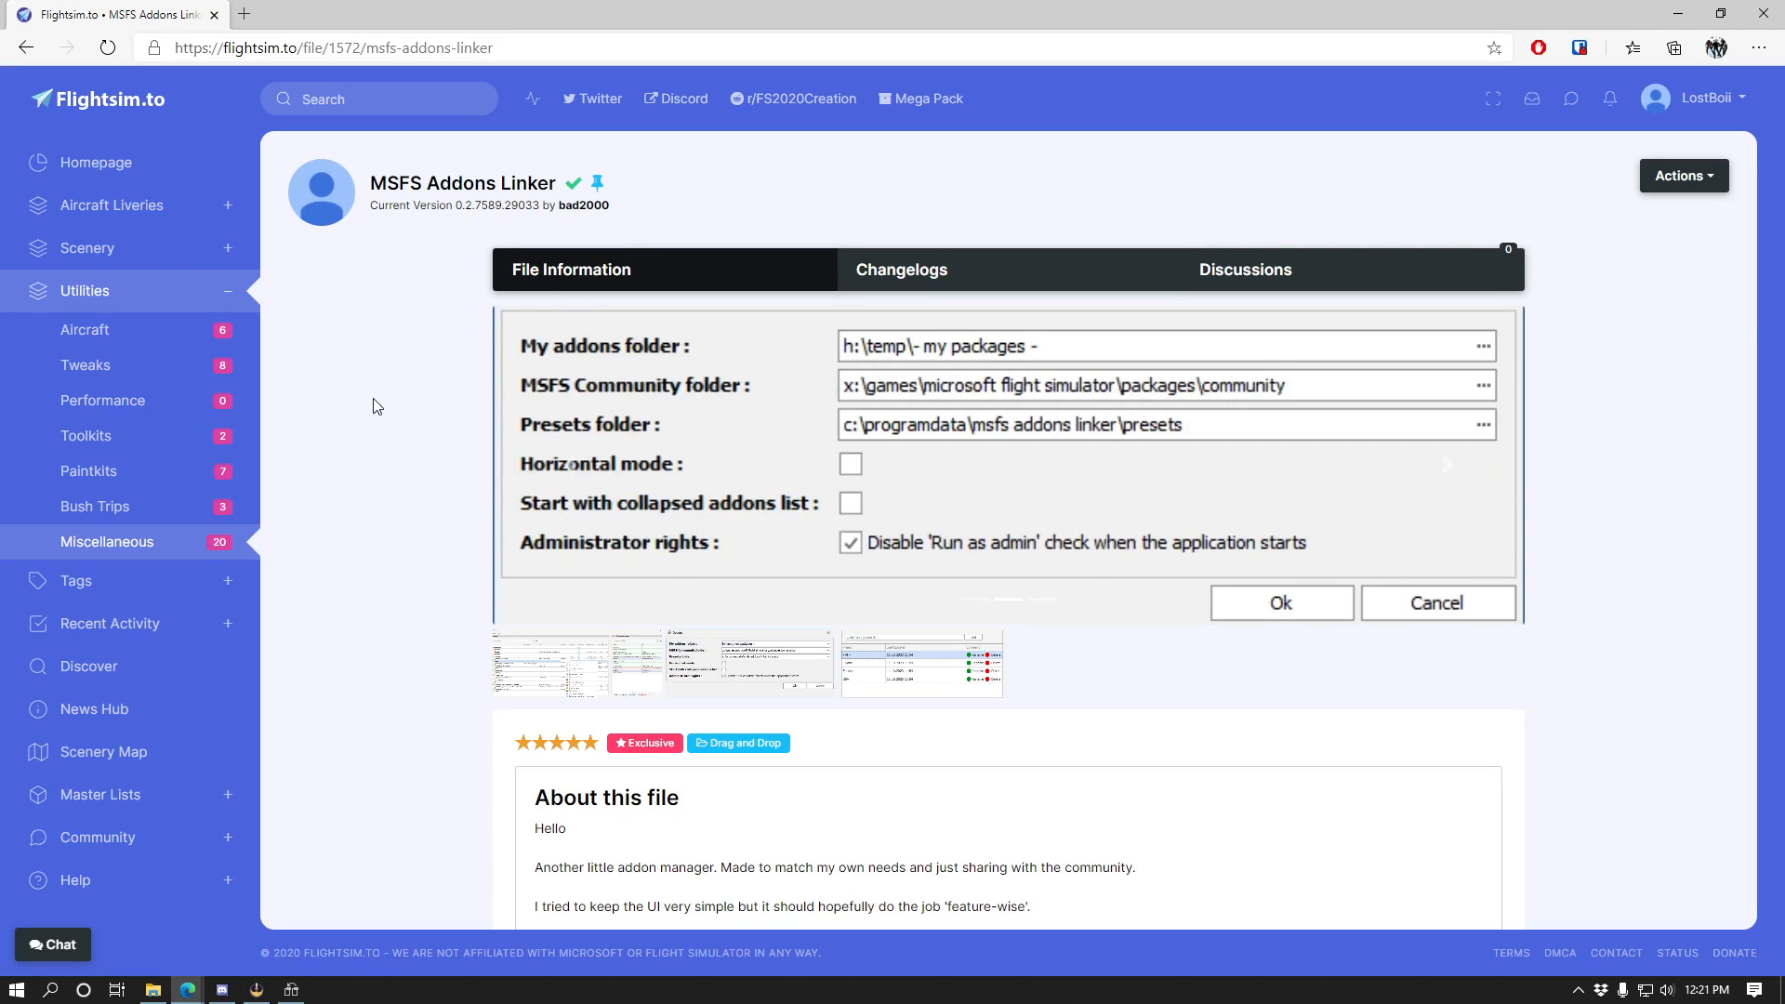
# Look through the MSFS Addons Linker file description and user comments, and return to the page heading.
pyautogui.scroll(-15, 376, 407)
pyautogui.scroll(15, 435, 439)
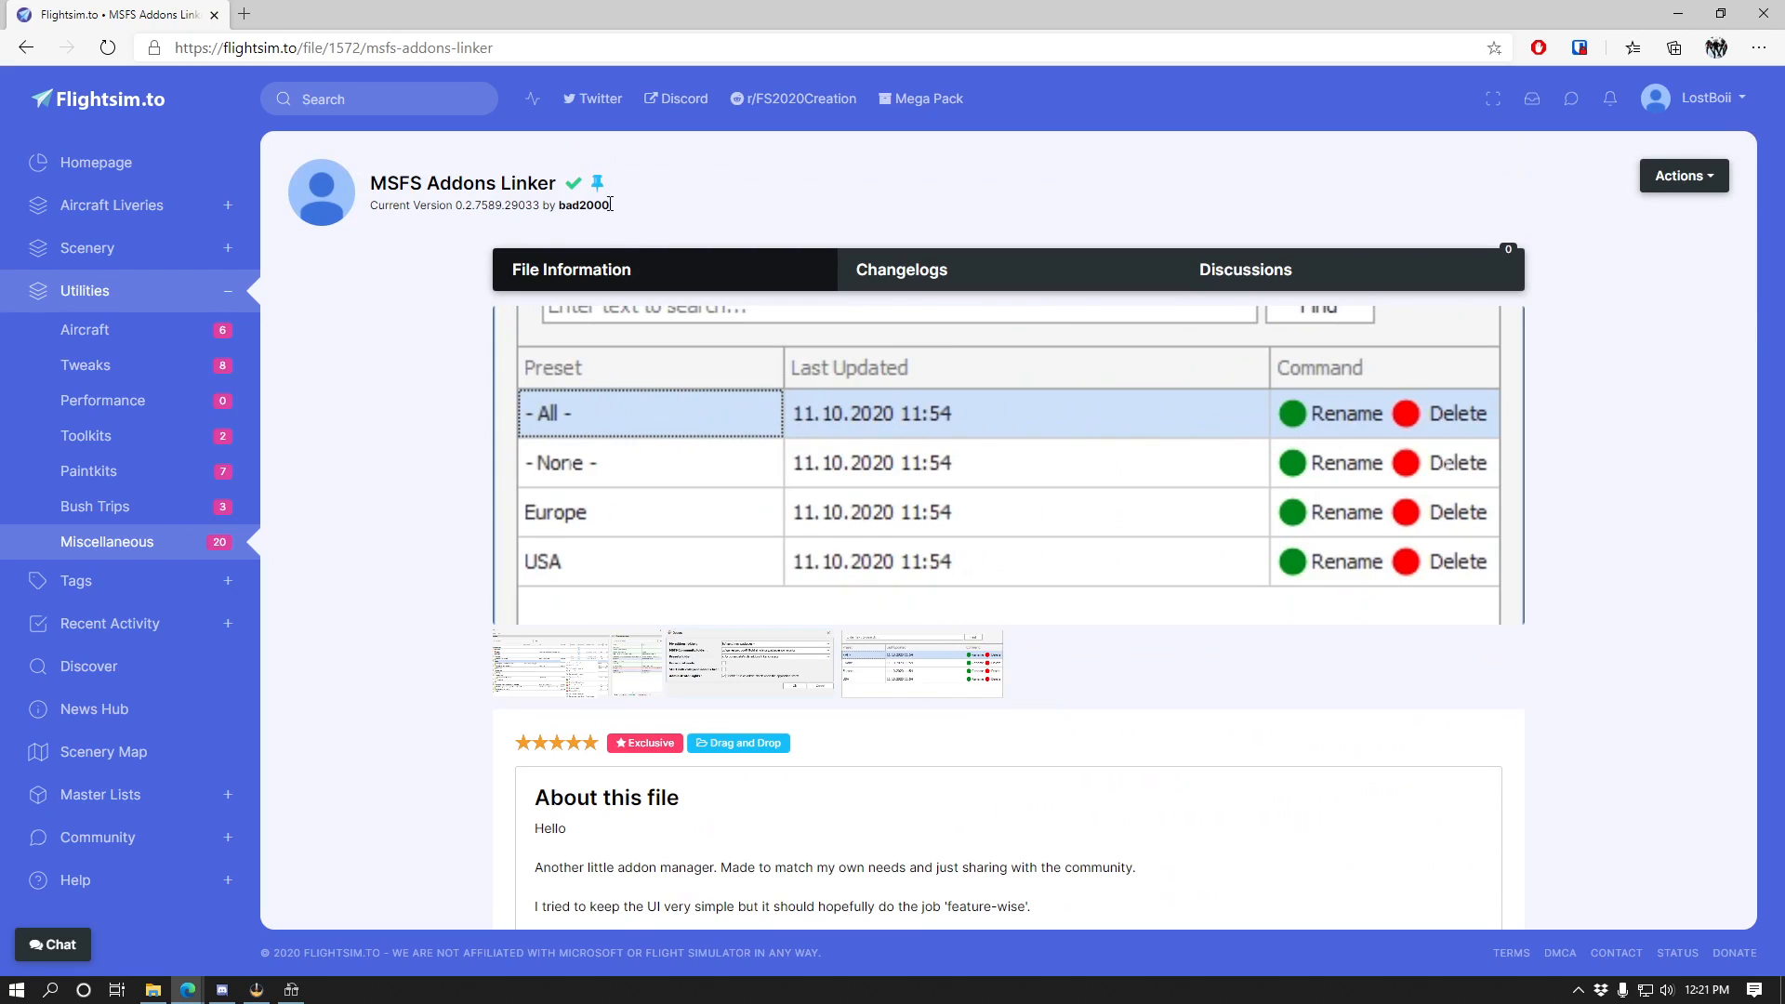
pyautogui.scroll(-15, 458, 400)
pyautogui.scroll(-10, 458, 402)
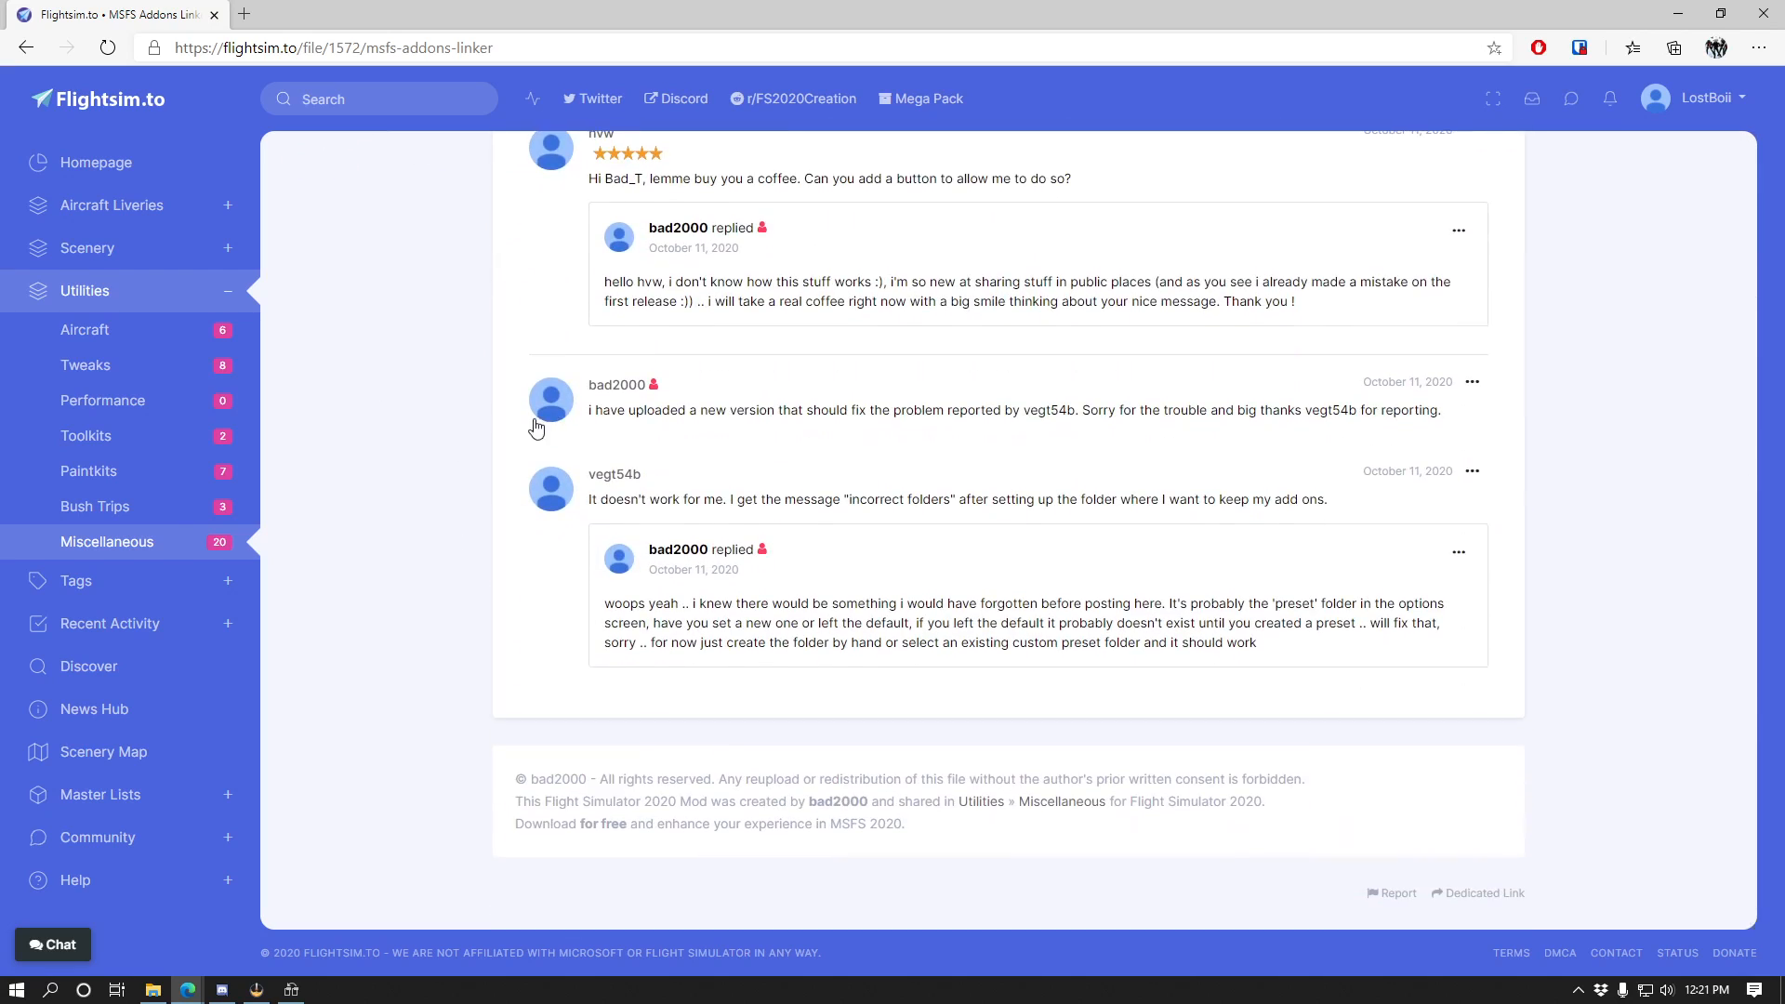
pyautogui.scroll(3, 522, 530)
pyautogui.scroll(20, 446, 487)
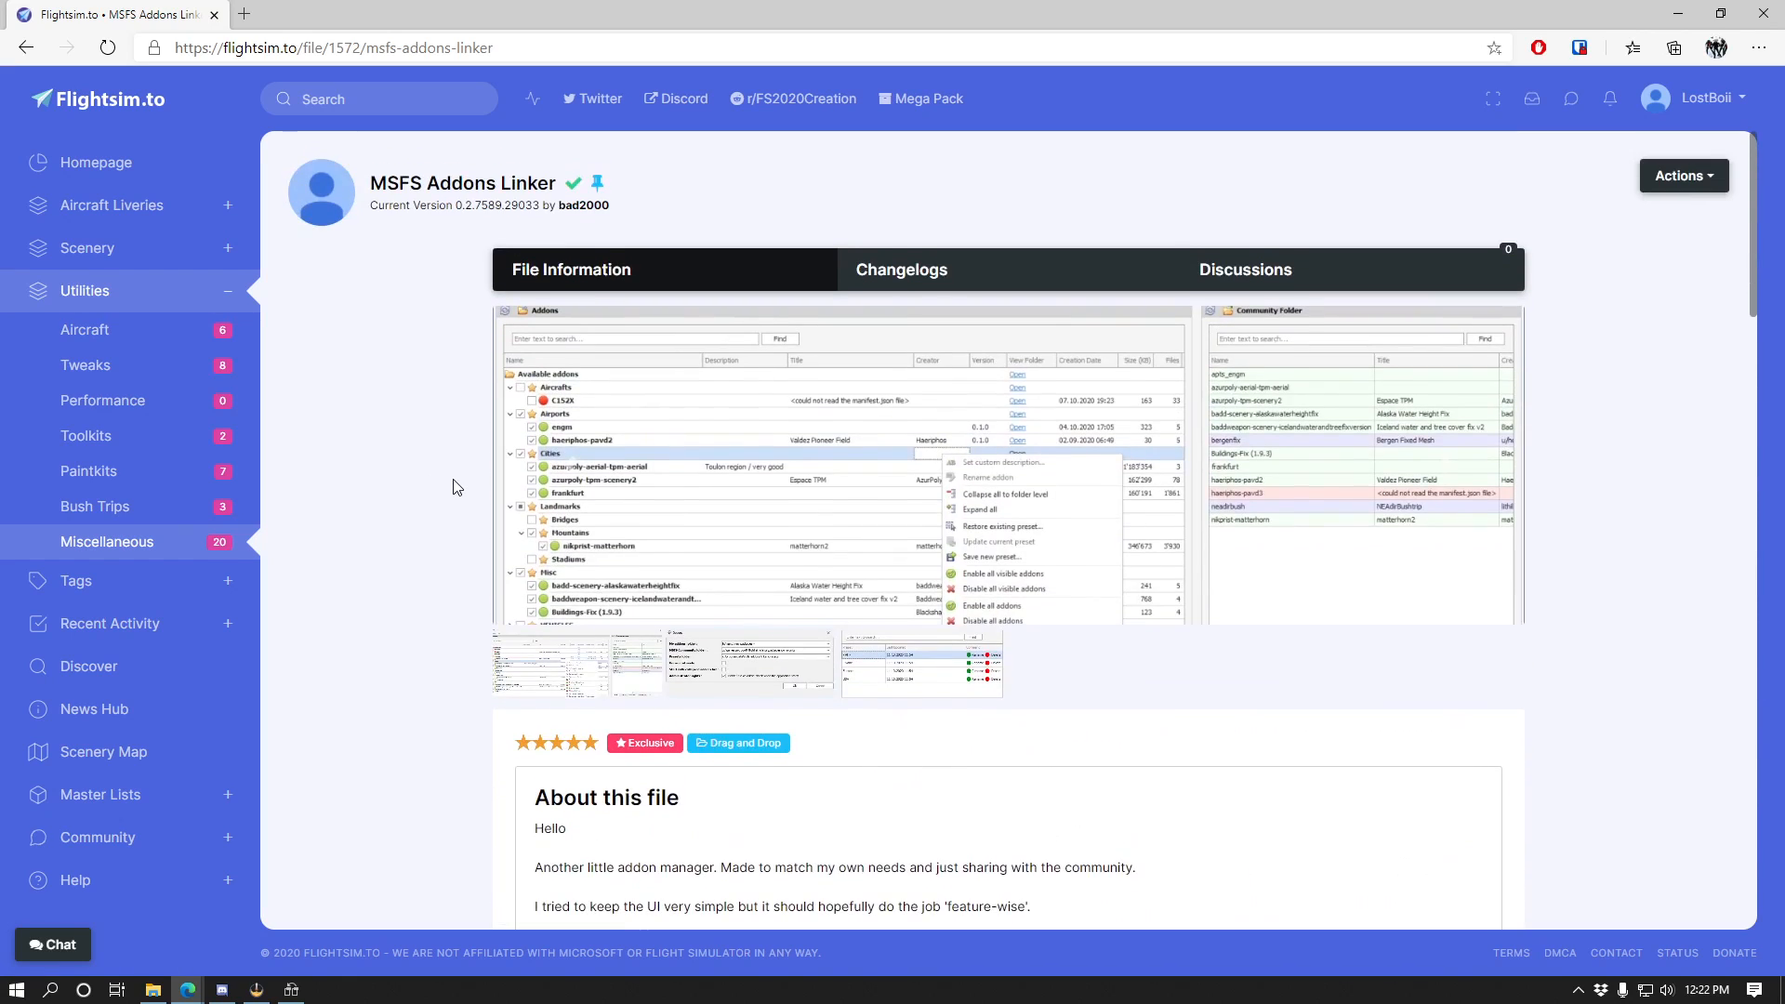